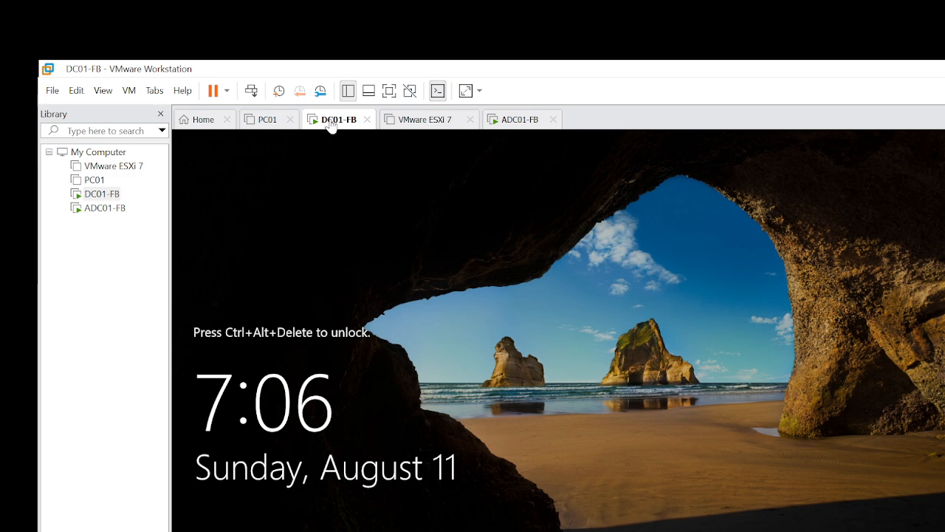
Send Ctrl+Alt+Del to the locked DC01-FB virtual machine to reach its sign-in screen.
right_click(331, 124)
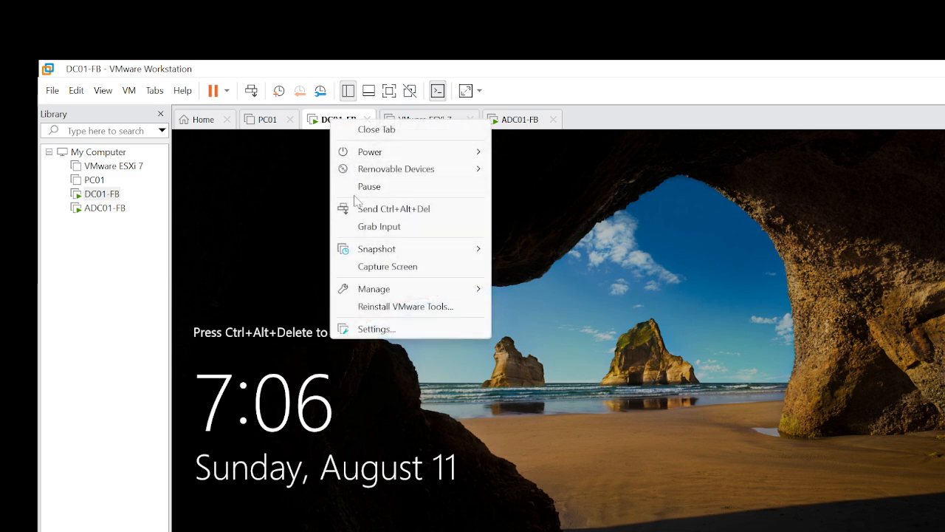
click(671, 116)
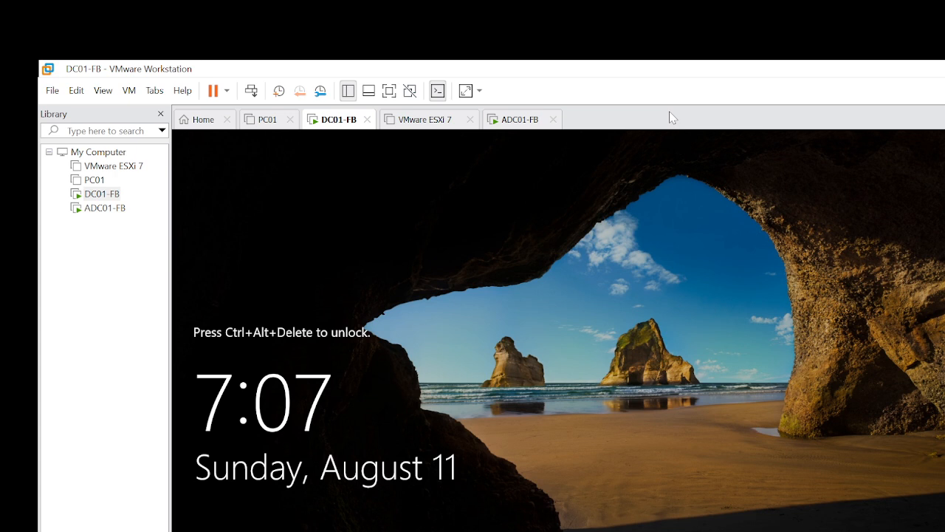
right_click(325, 127)
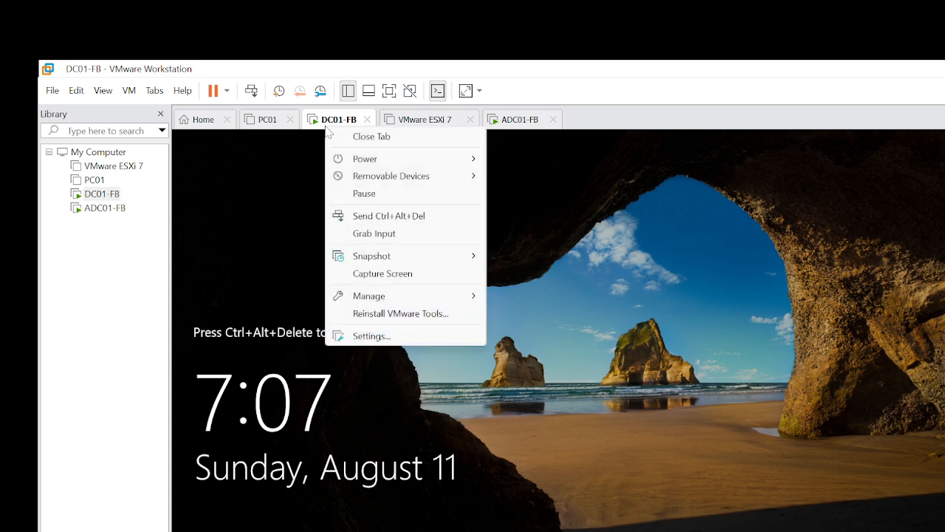
click(375, 216)
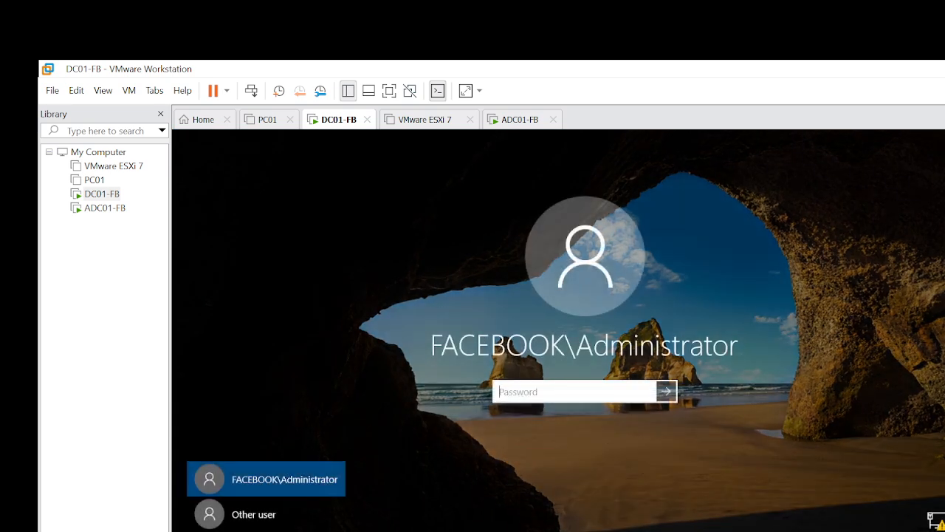
Sign in with the administrator password and show the VM full screen.
text(P)
key(BackSpace)
text(Password123)
key(Return)
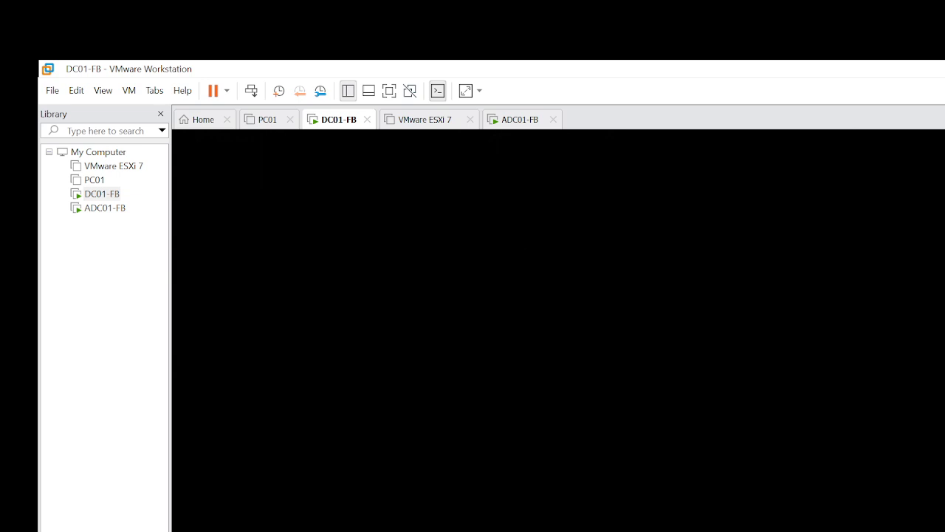
click(389, 90)
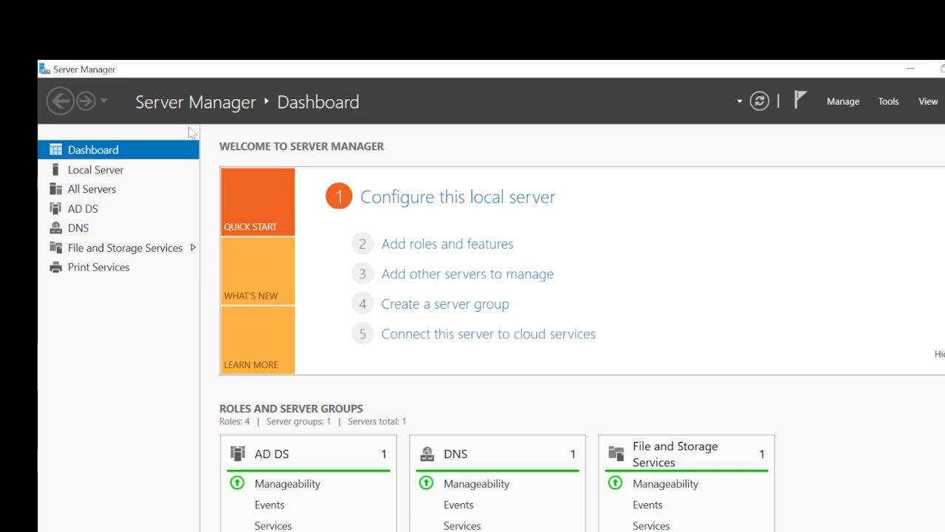
click(889, 102)
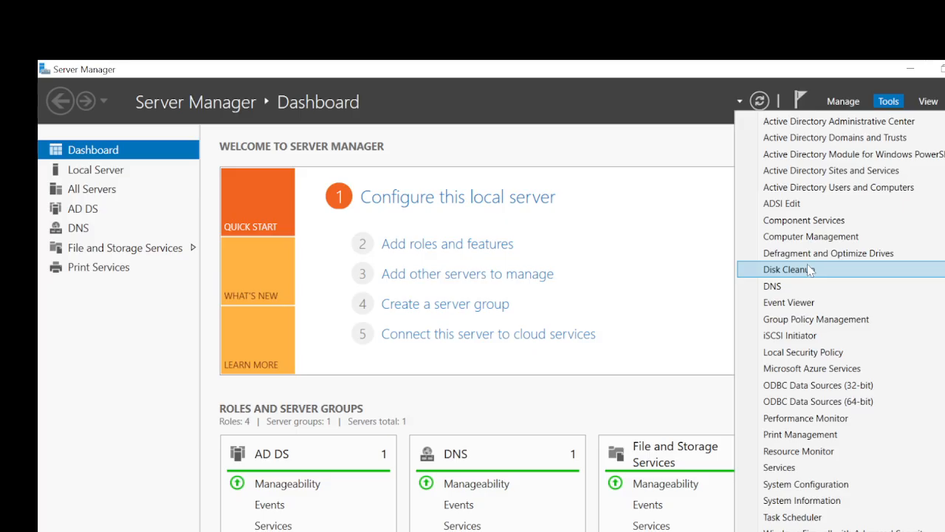
click(809, 269)
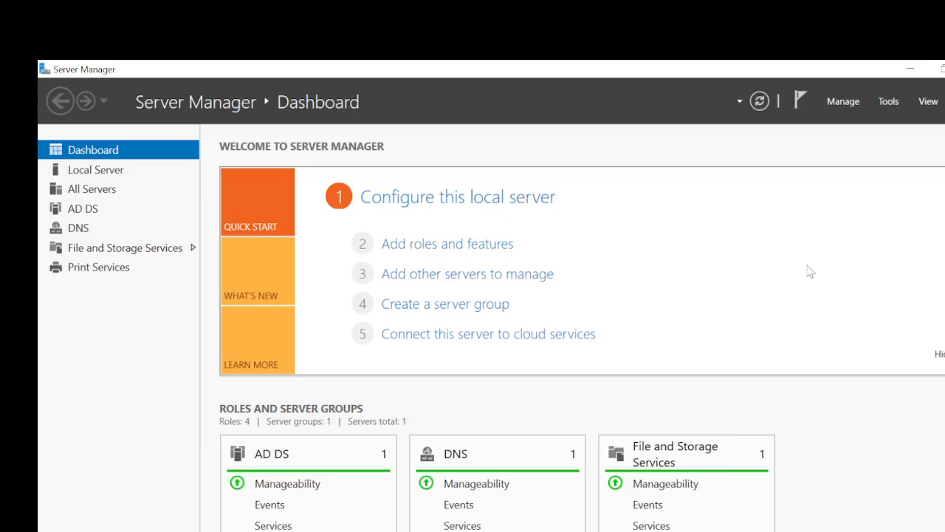
click(889, 101)
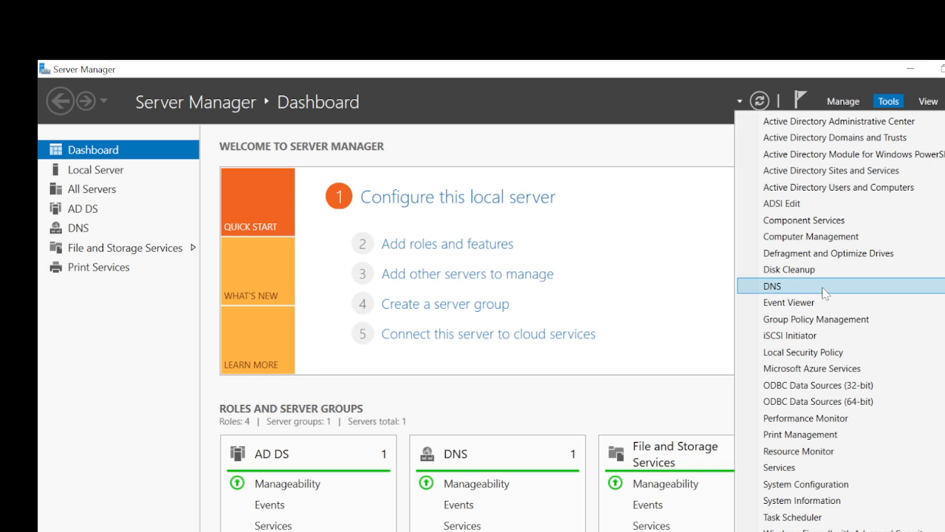
click(624, 217)
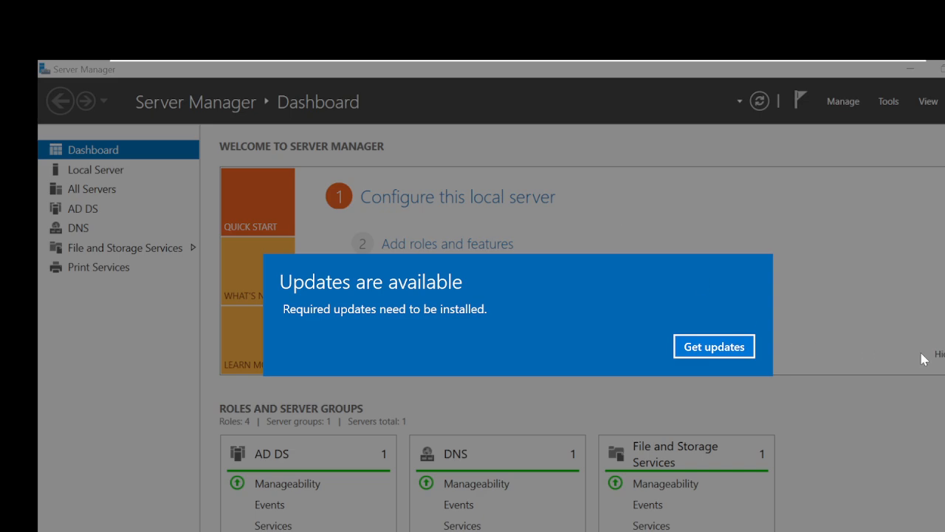
click(714, 346)
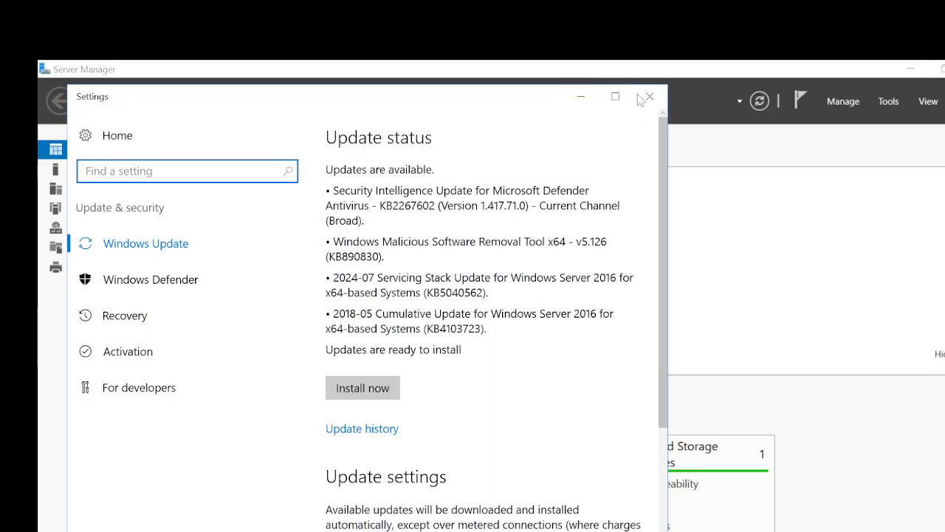
click(638, 96)
click(638, 96)
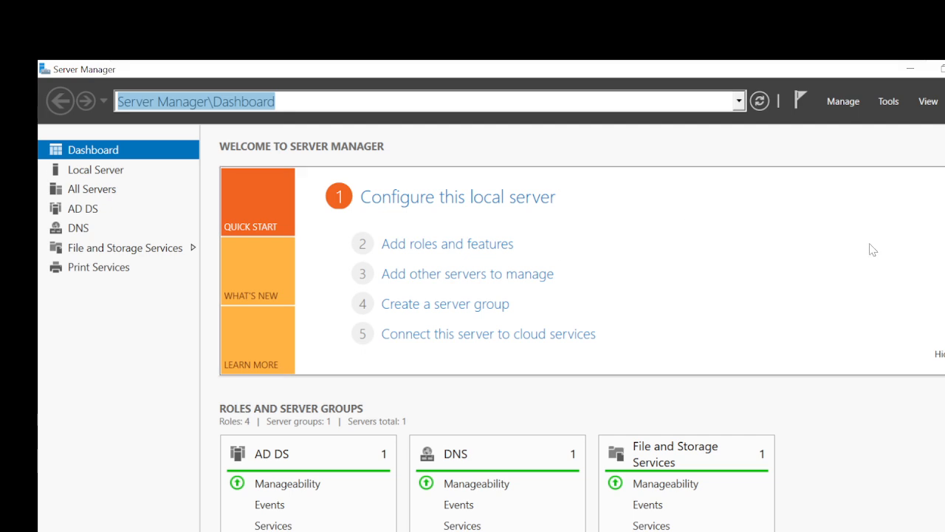
mouse_move(500, 65)
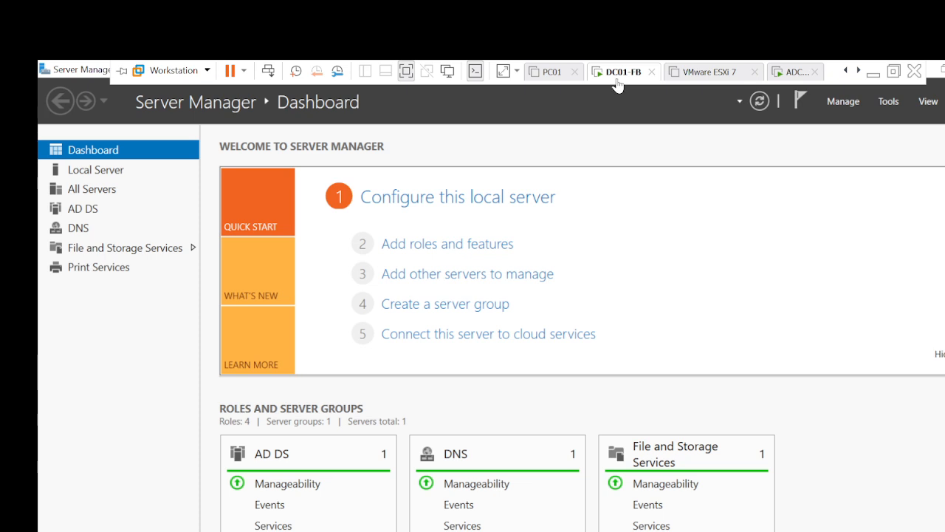
click(892, 103)
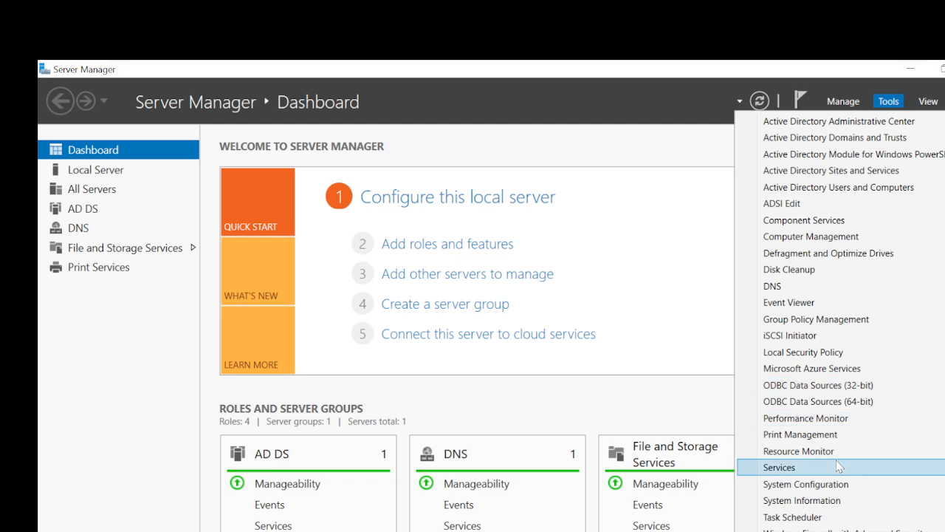
click(683, 234)
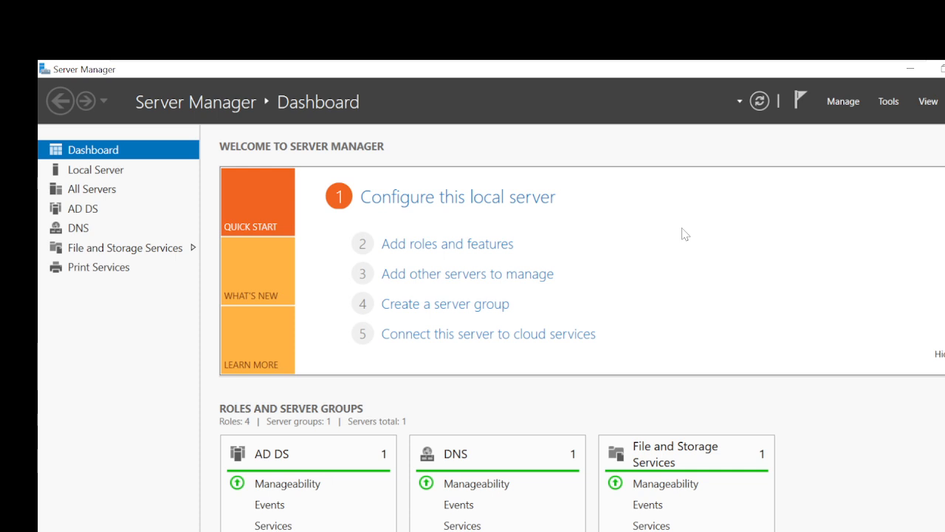
Start the Add Roles and Features wizard with role-based installation on this server.
click(432, 245)
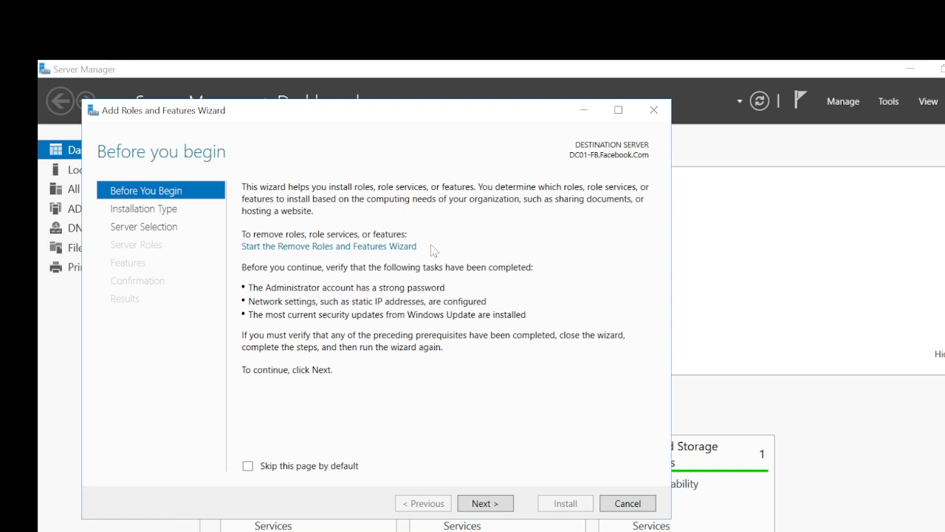
click(493, 504)
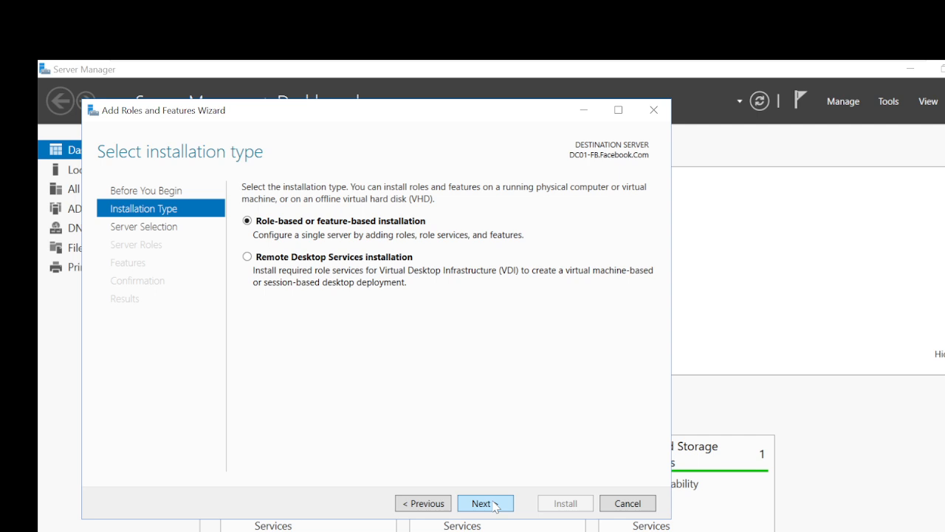
click(493, 505)
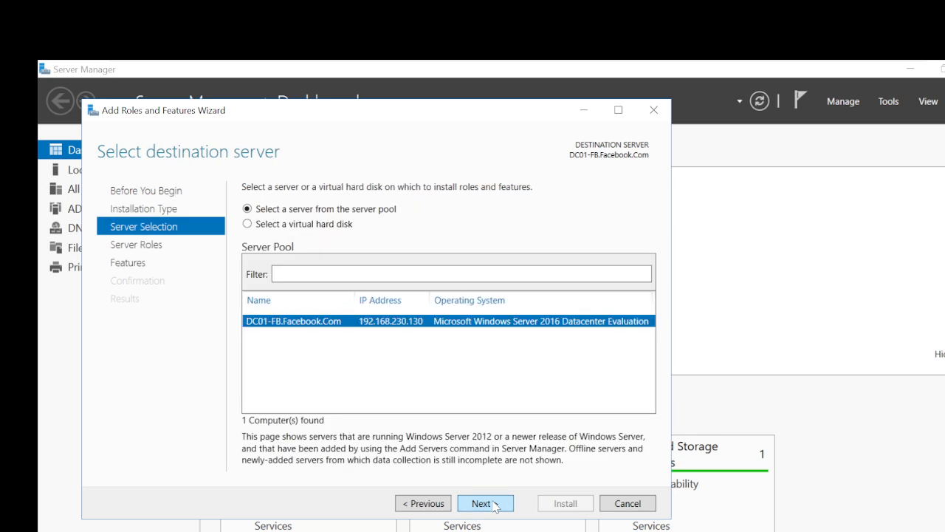
click(493, 505)
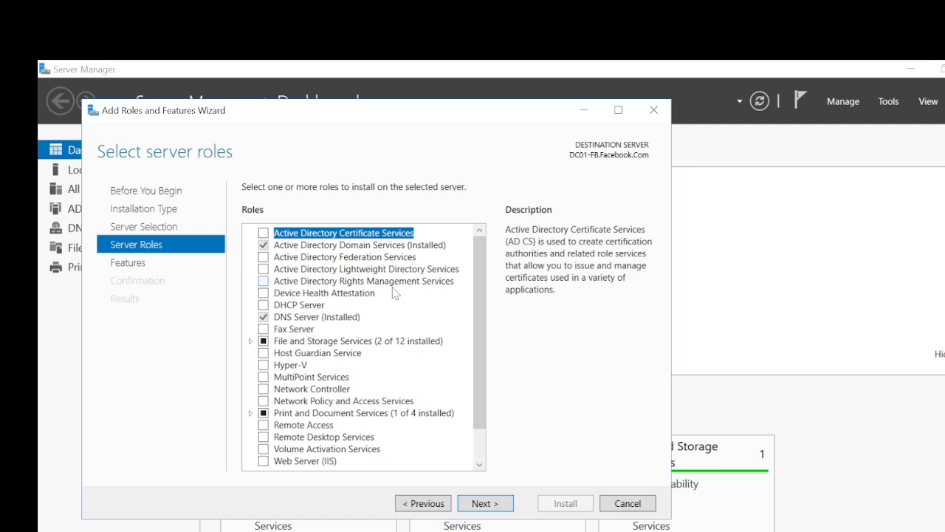
Select the DHCP Server role with its management tools and start the installation.
click(263, 305)
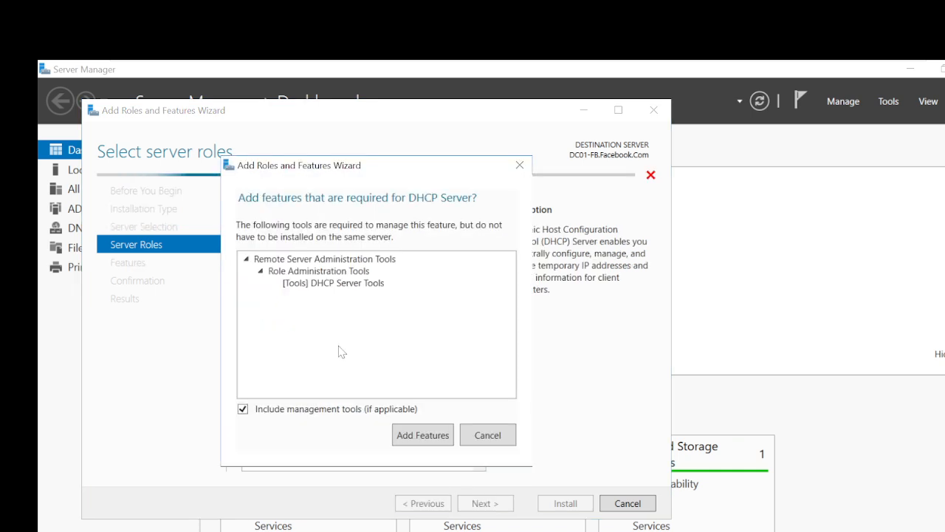
click(433, 435)
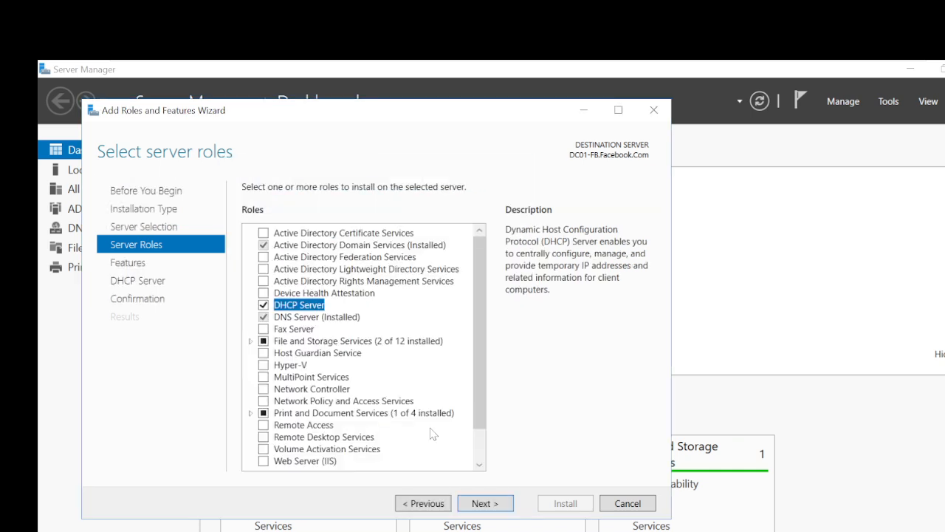
click(484, 509)
click(484, 508)
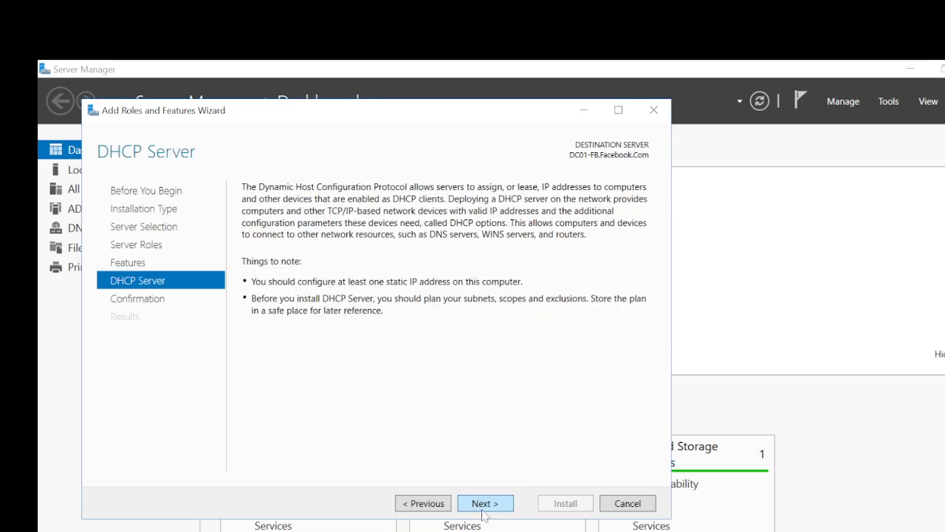
click(483, 508)
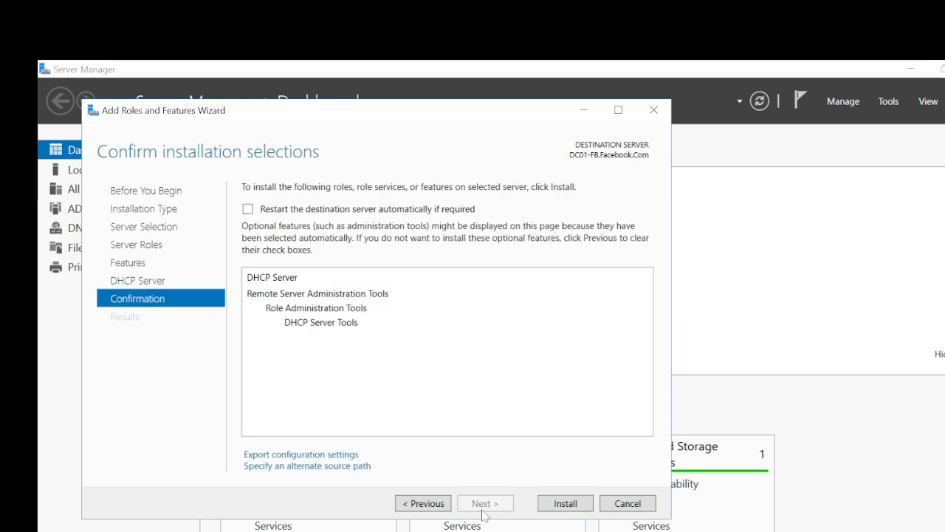
click(566, 504)
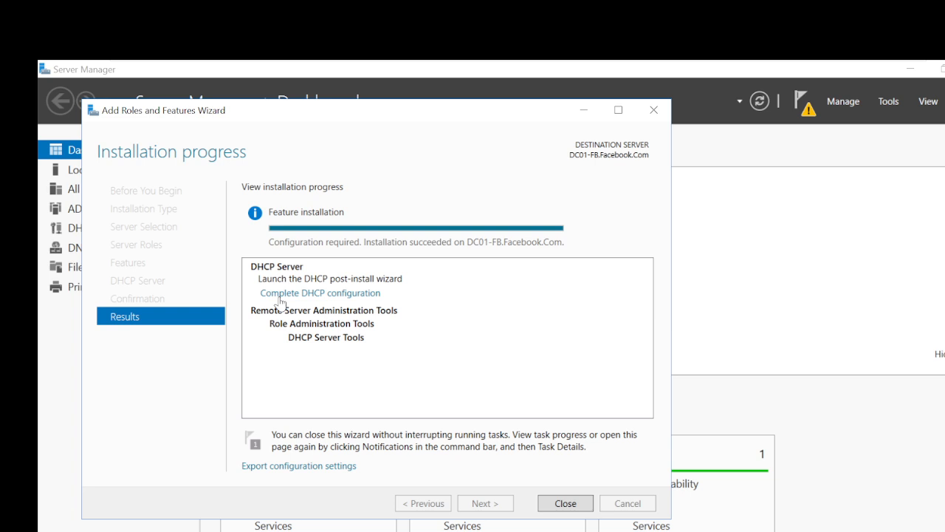
After installation finishes, launch the Complete DHCP configuration wizard.
click(342, 294)
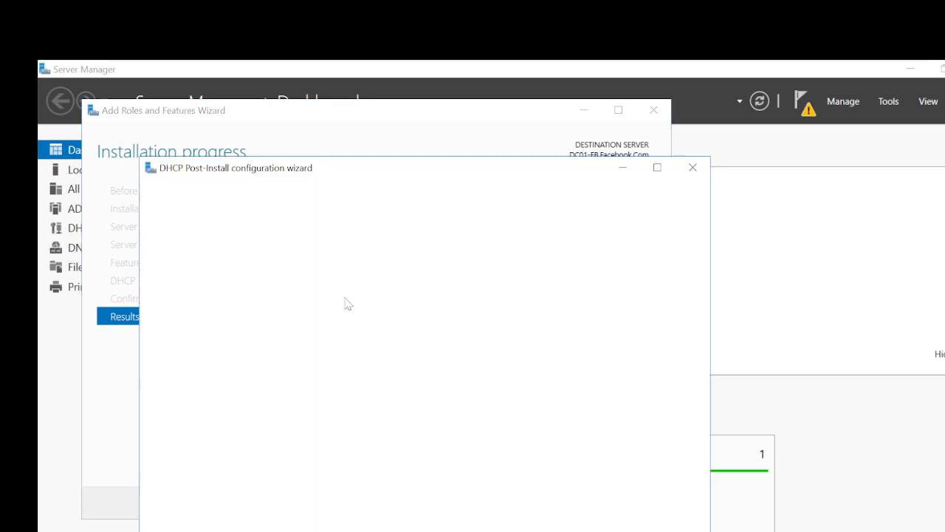
Maximize the DHCP post-install wizard and commit authorization with the current administrator credentials.
click(656, 167)
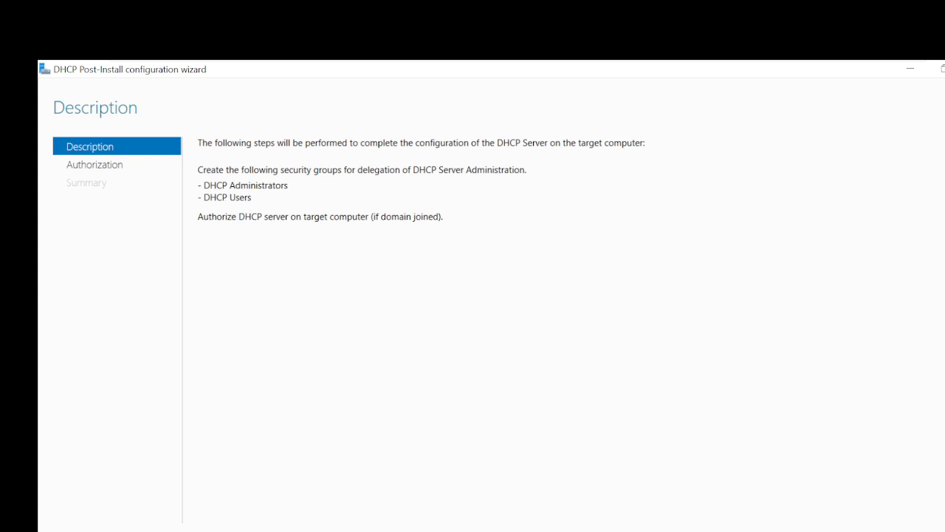
key(alt+n)
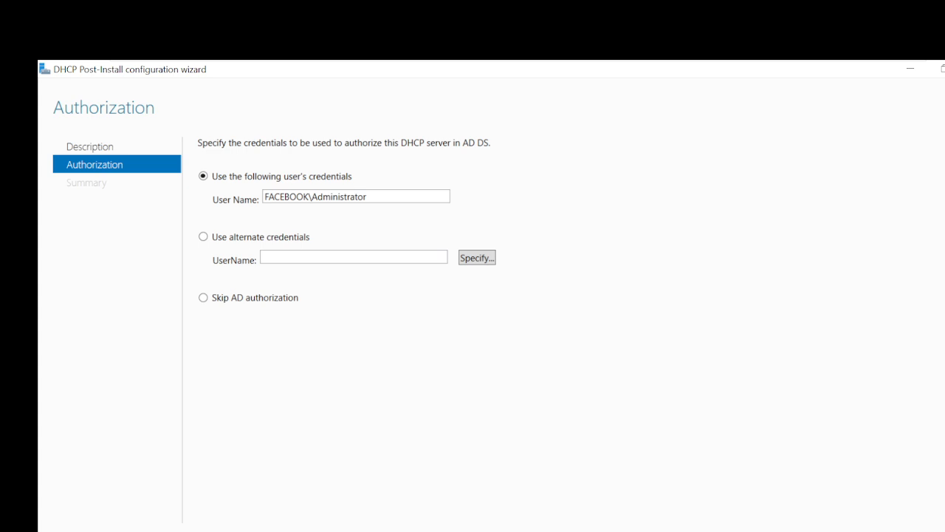
key(alt+c)
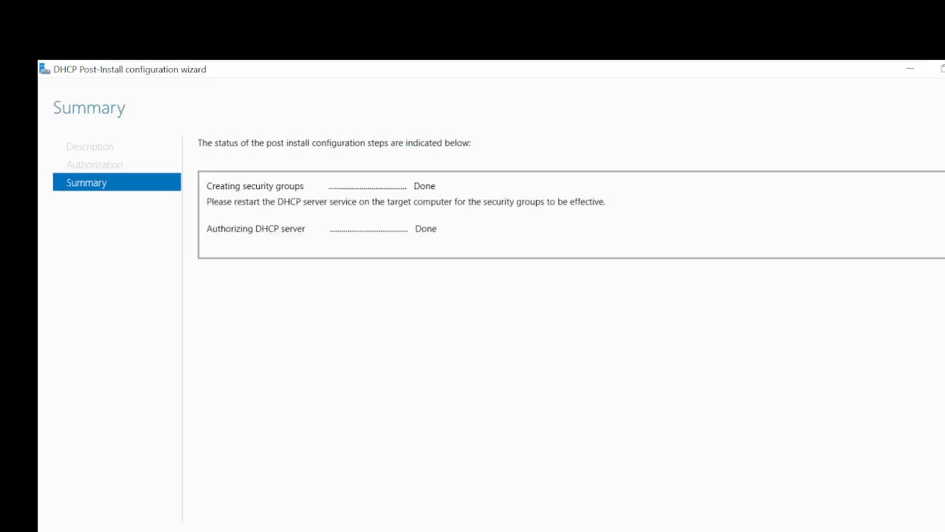
key(Return)
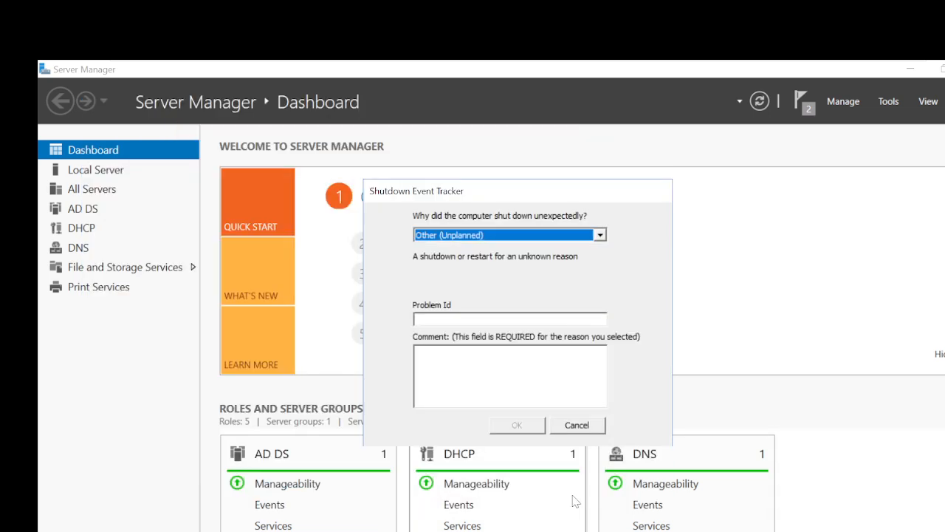
Dismiss the Shutdown Event Tracker and launch DHCP from the Tools menu.
click(575, 428)
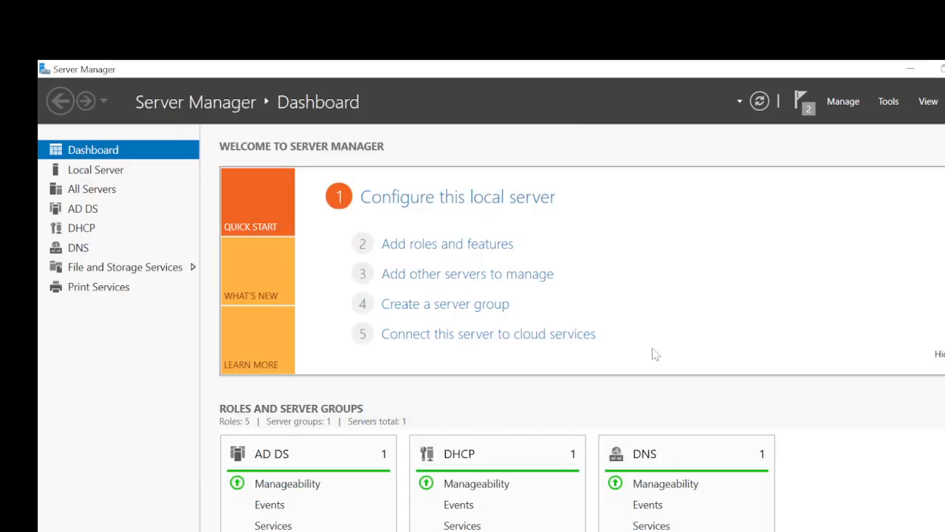
click(888, 102)
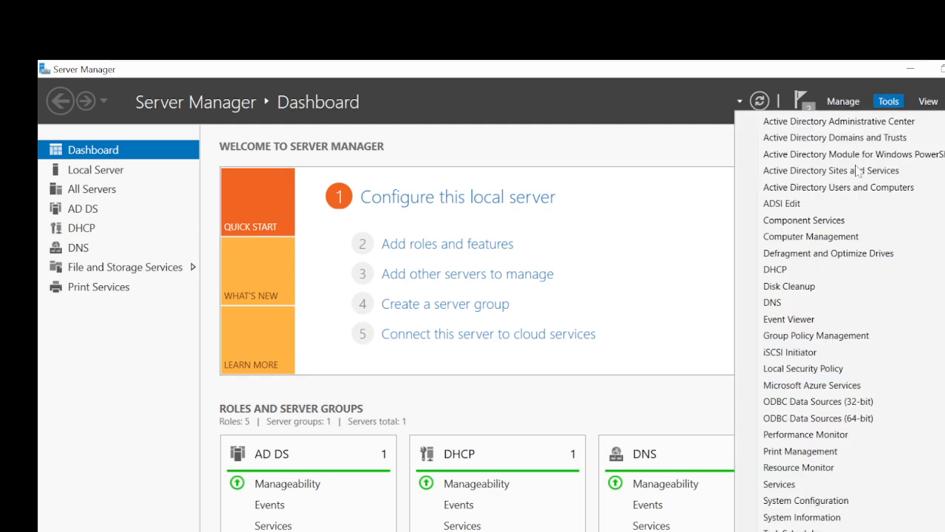
click(833, 271)
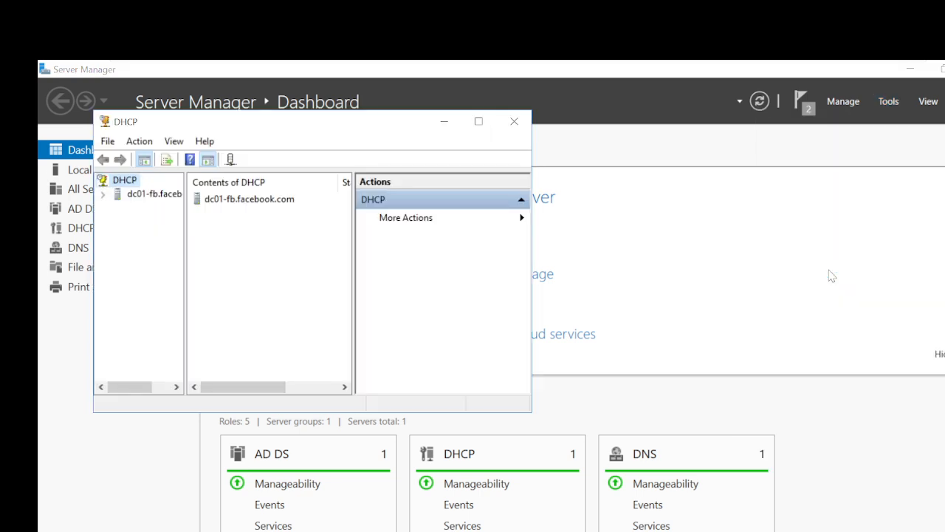
Maximize the DHCP console, widen the tree pane and expand dc01-fb.facebook.com.
click(480, 121)
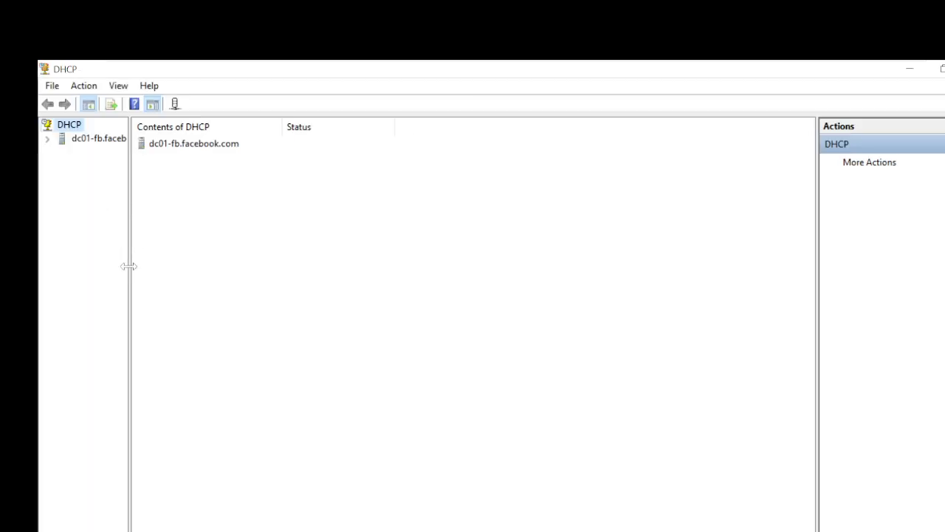
drag(127, 268, 163, 276)
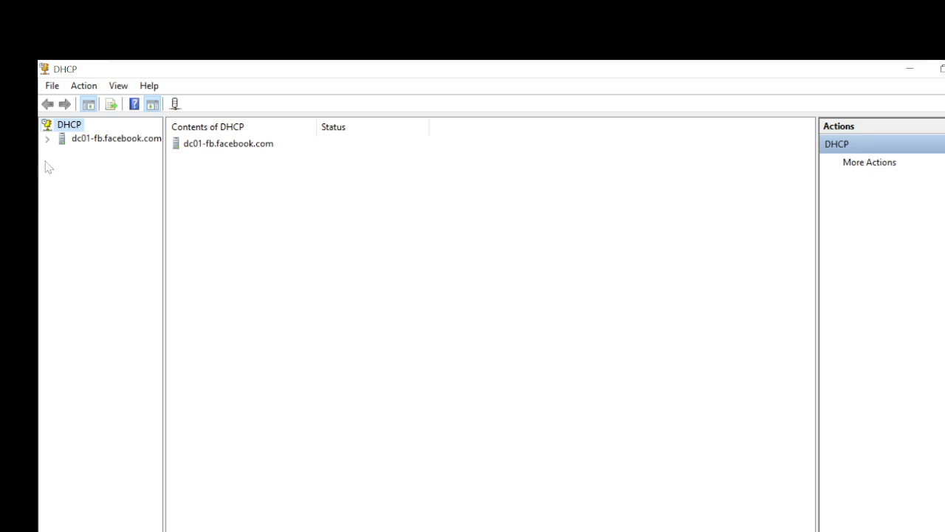
click(48, 139)
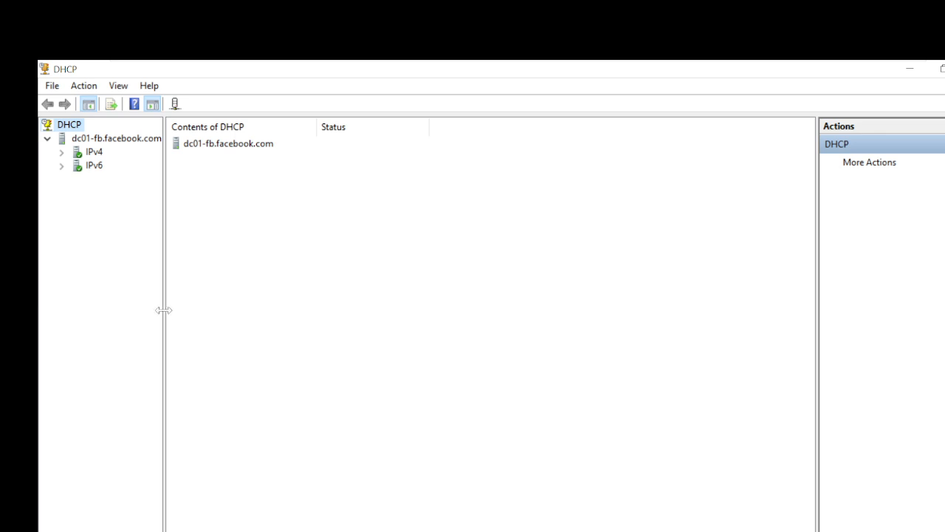
Widen the tree pane further and expand the IPv4 and IPv6 branches.
drag(163, 309, 196, 319)
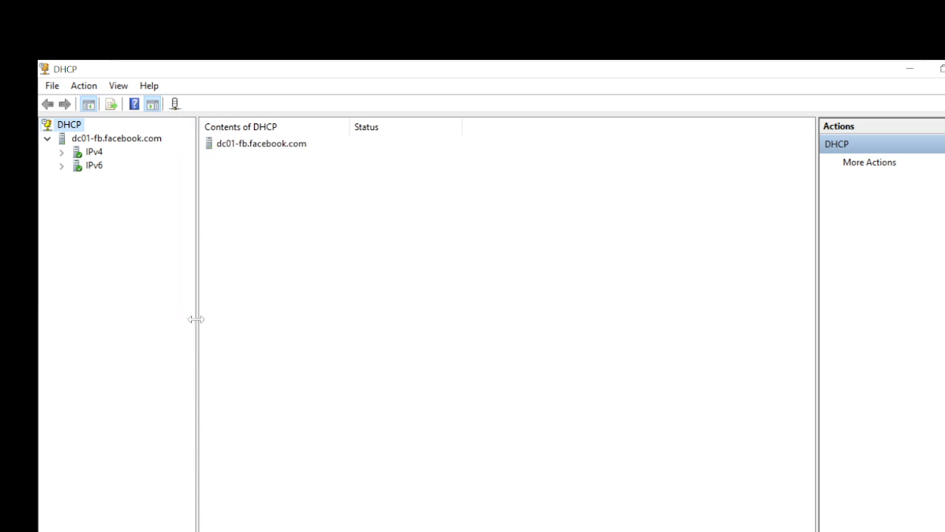
click(62, 152)
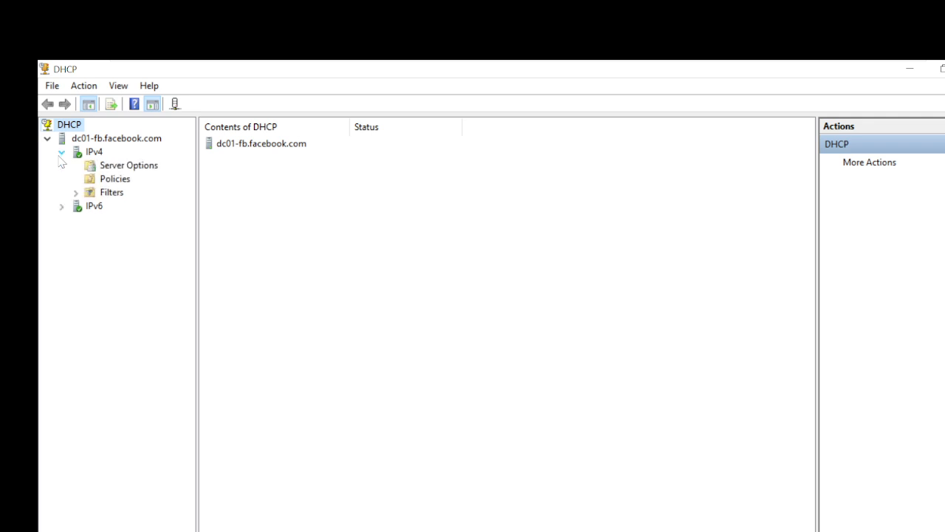
click(62, 206)
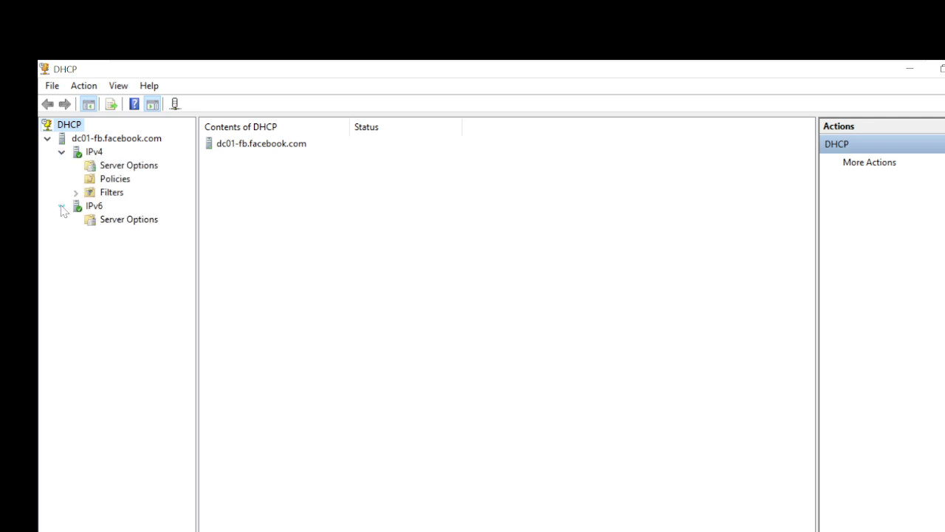
Unauthorize the dc01-fb.facebook.com DHCP server, refresh the console, and re-expand IPv4.
right_click(102, 142)
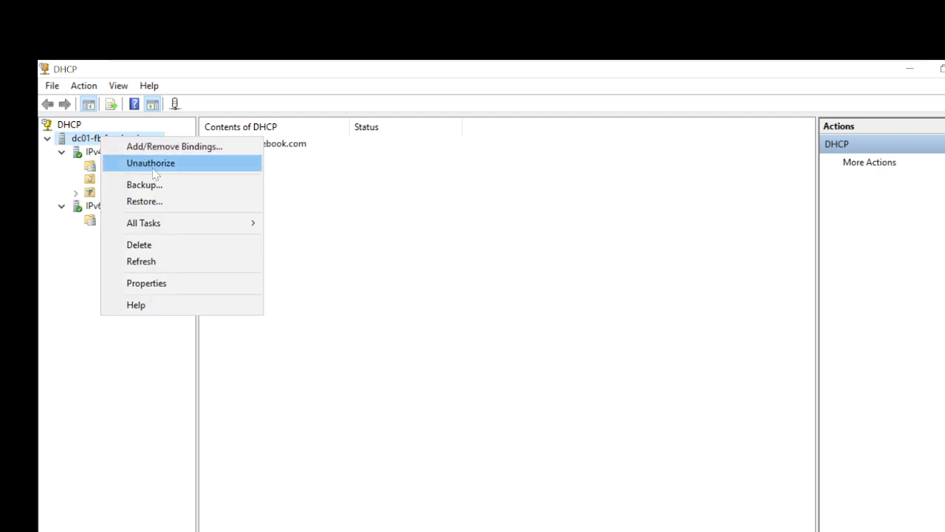
click(83, 142)
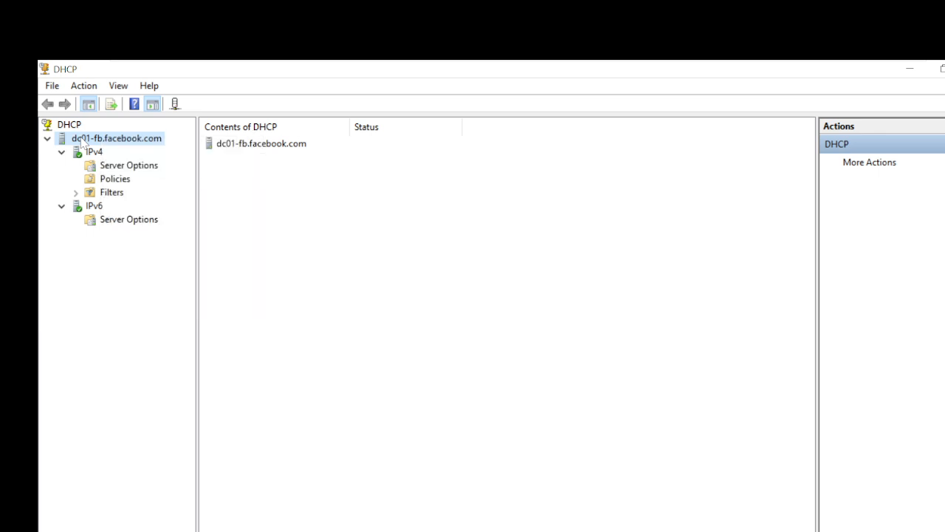
right_click(82, 139)
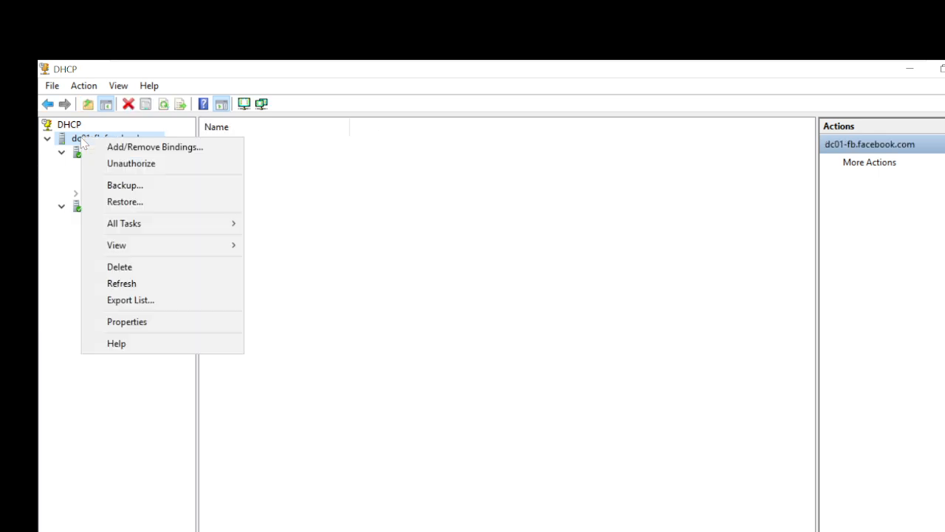
click(110, 165)
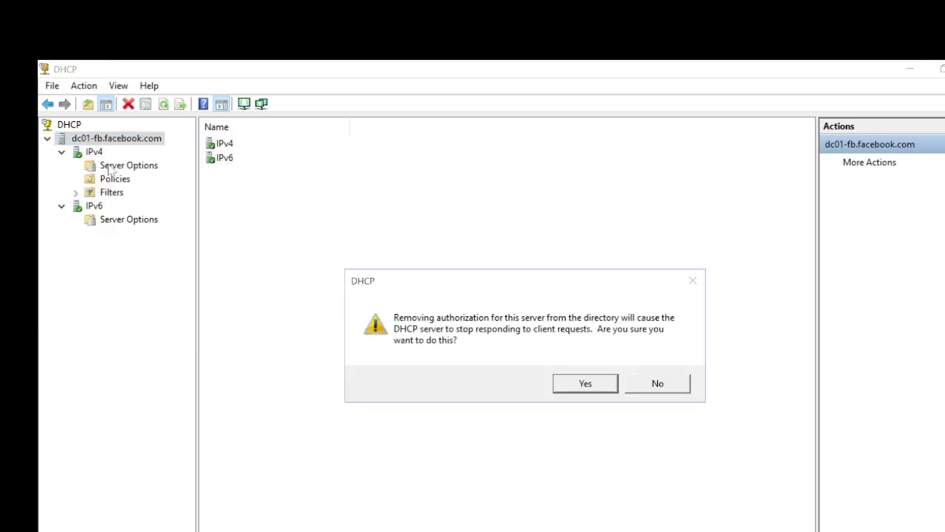
click(556, 384)
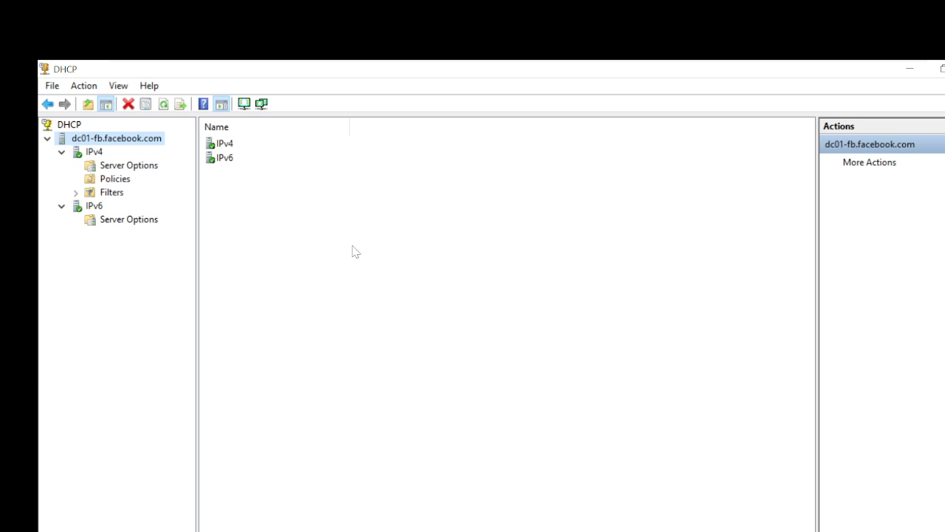
click(165, 105)
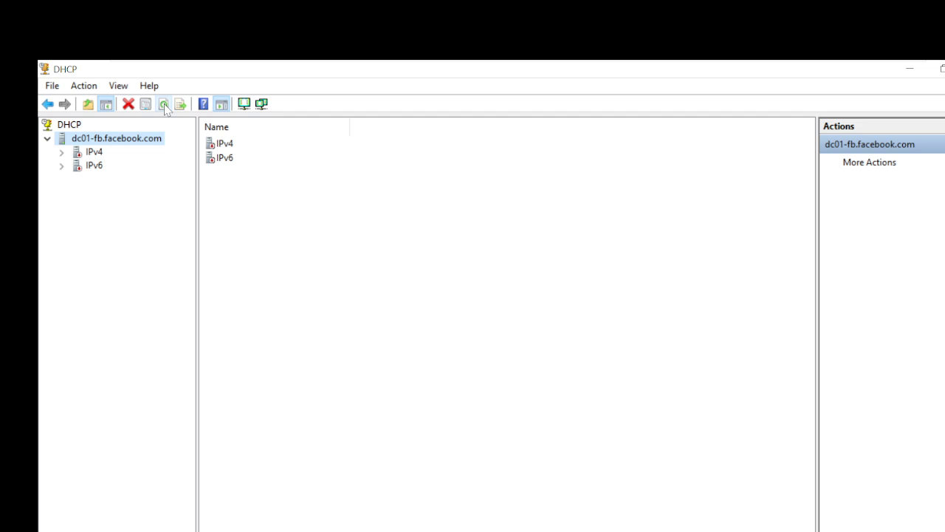
click(62, 153)
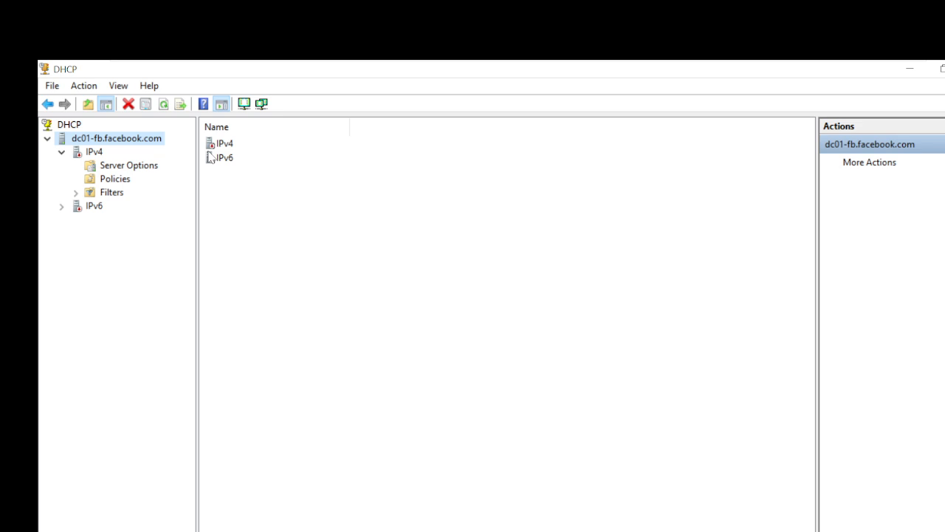
key(super+r)
Open an administrator Command Prompt and ping 192.168.230.130.
text(d)
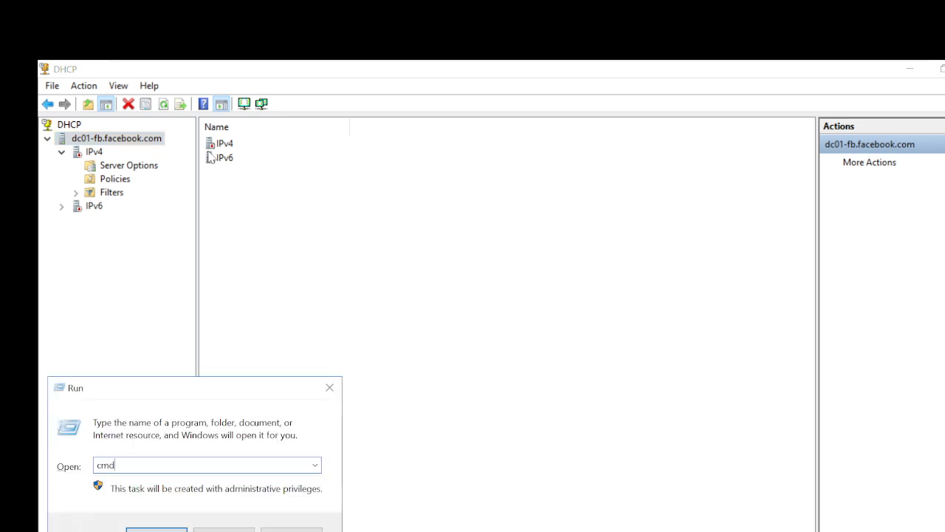
key(Return)
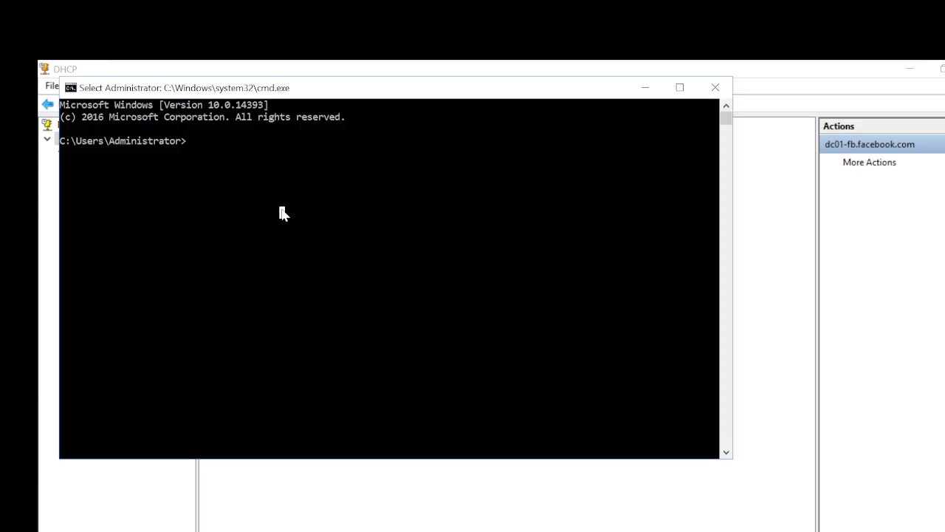
text(ping)
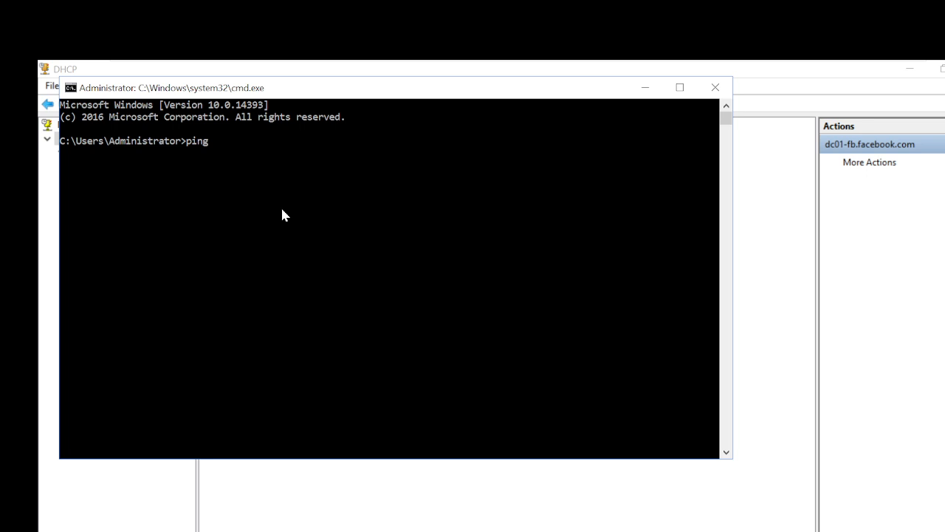
text( 192.168.230.12)
key(BackSpace)
text(30)
key(Return)
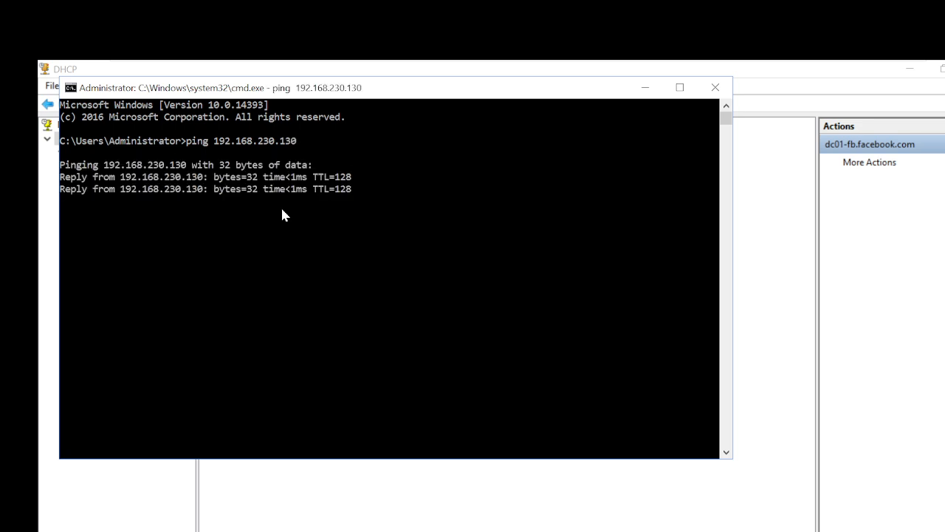
click(294, 237)
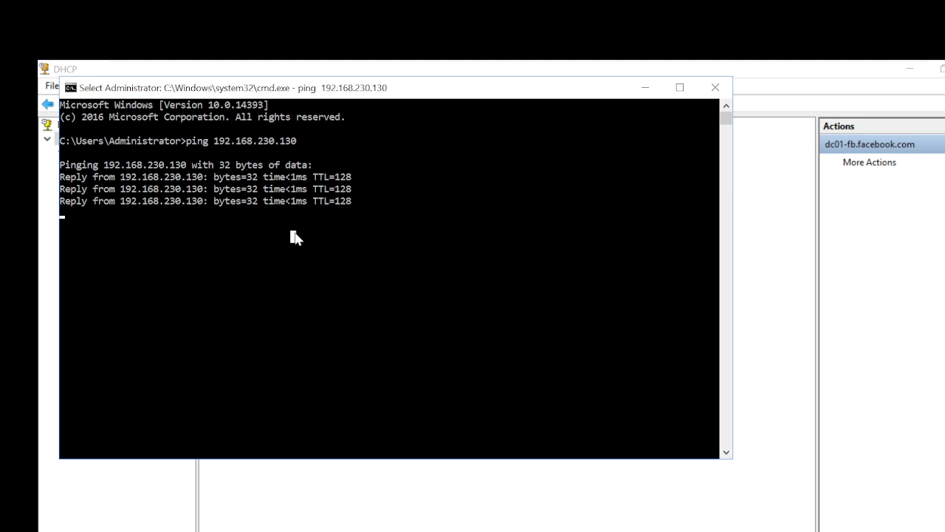
key(Escape)
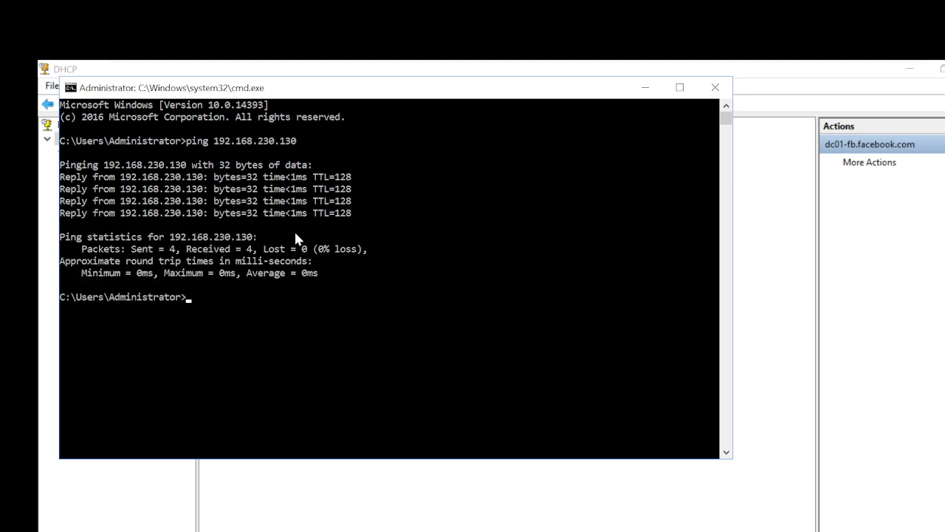
Run nslookup on 192.168.230.130, ping the returned DC01-FB.Facebook.Com, then minimize the console.
text(nslookup 192.16)
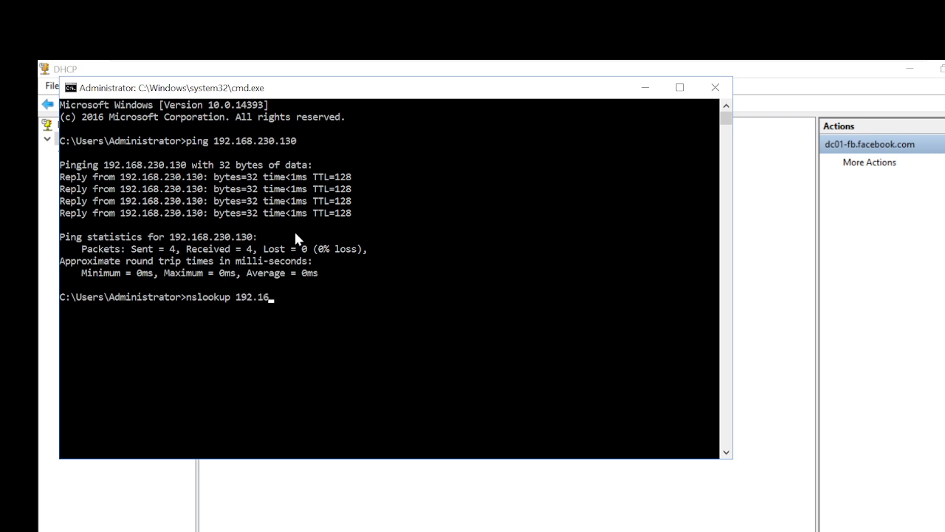
text(8.230.130)
key(Return)
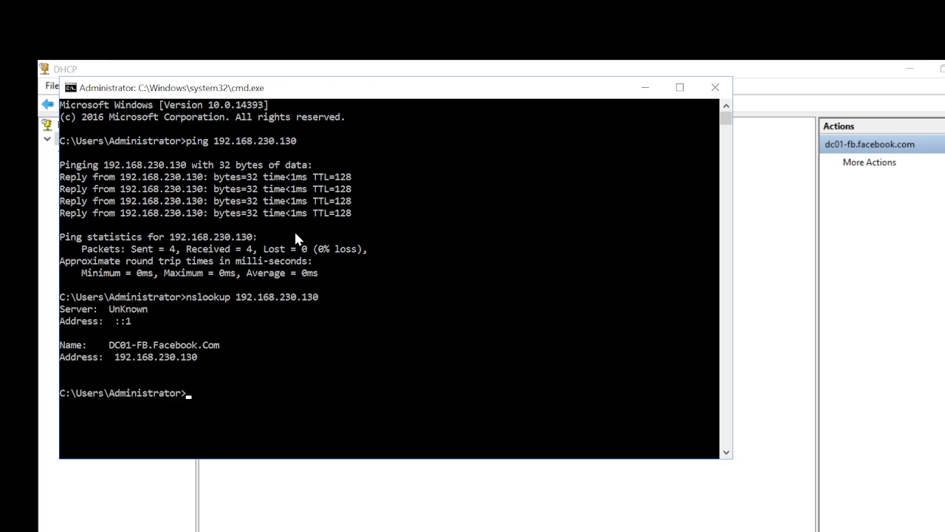
click(110, 346)
drag(111, 346, 215, 347)
key(super+c)
right_click(215, 351)
text(ping)
right_click(215, 350)
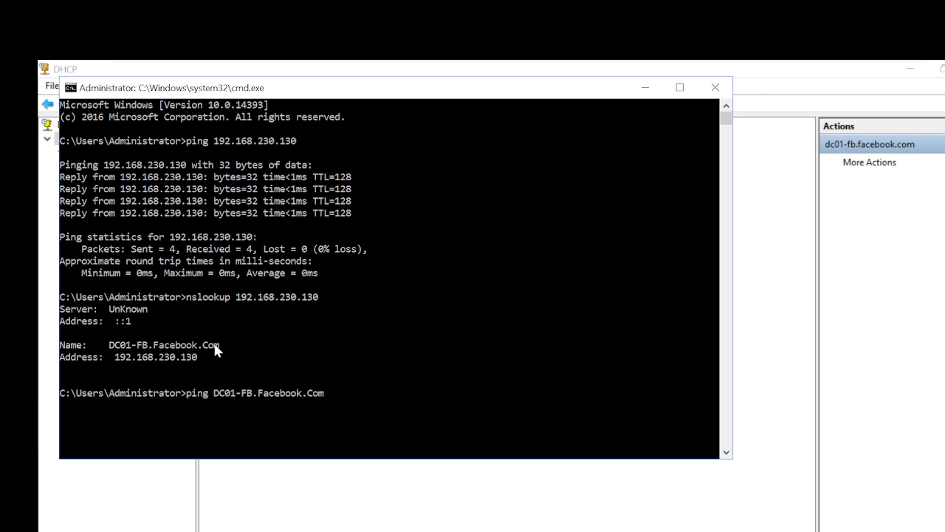
key(Return)
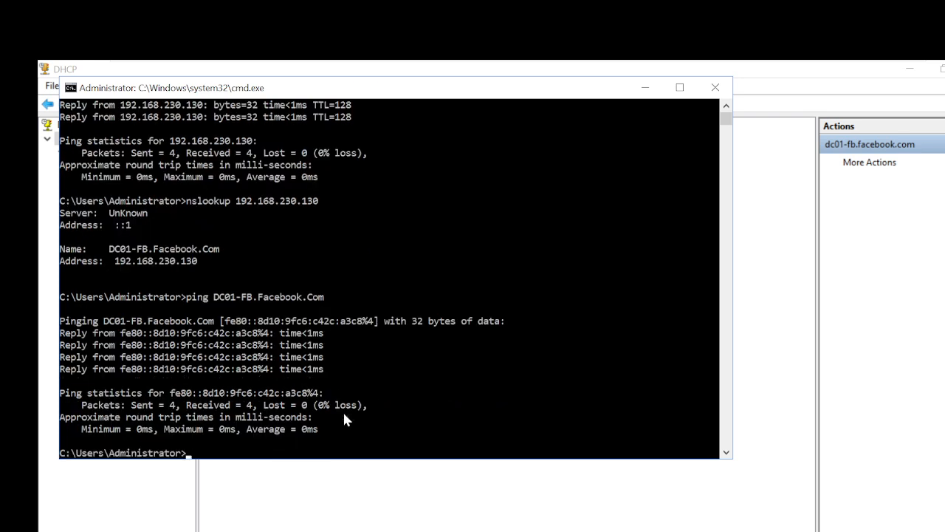
click(643, 87)
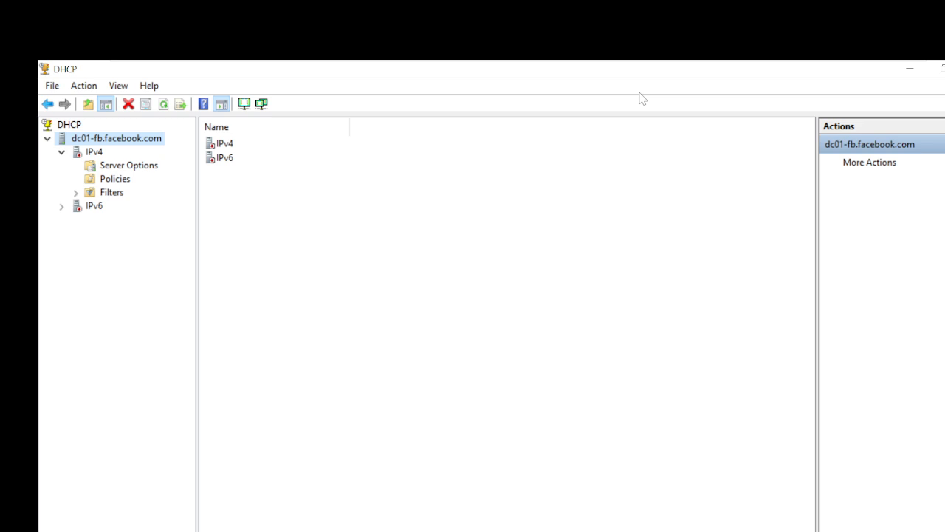
key(super+r)
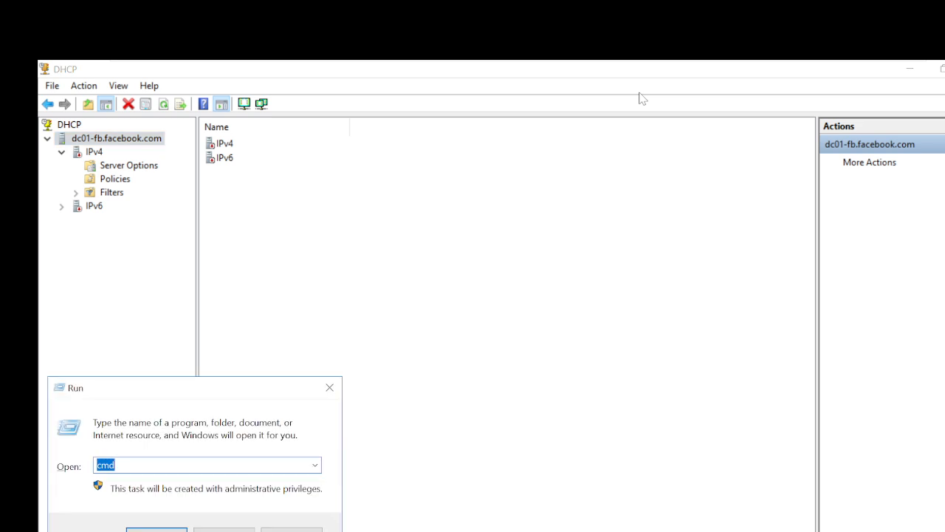
Open services.msc full screen and check the DHCP Client and DHCP Server service statuses.
text(ser)
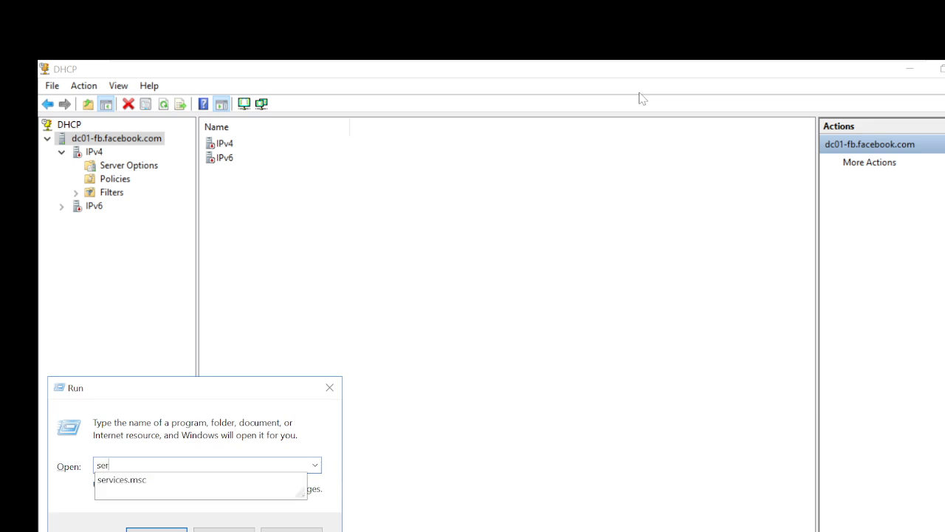
text(vices.msc)
key(Return)
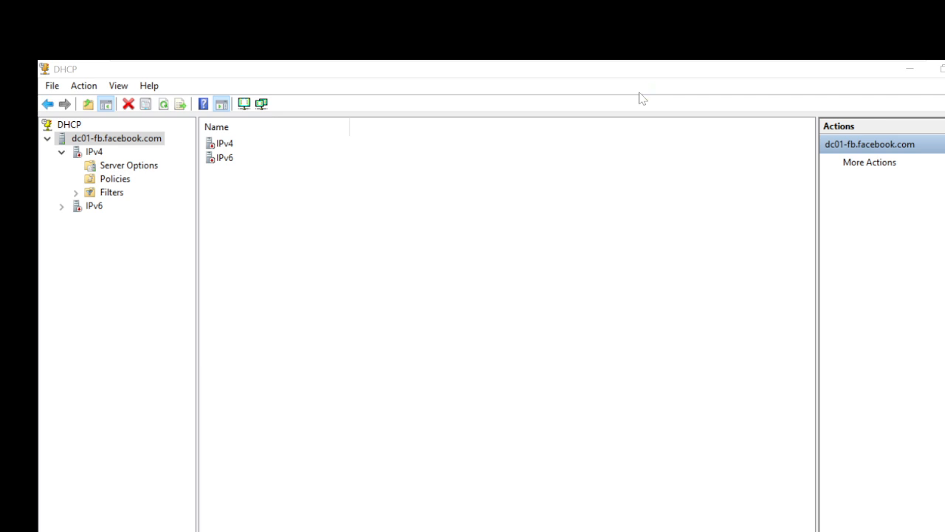
click(654, 116)
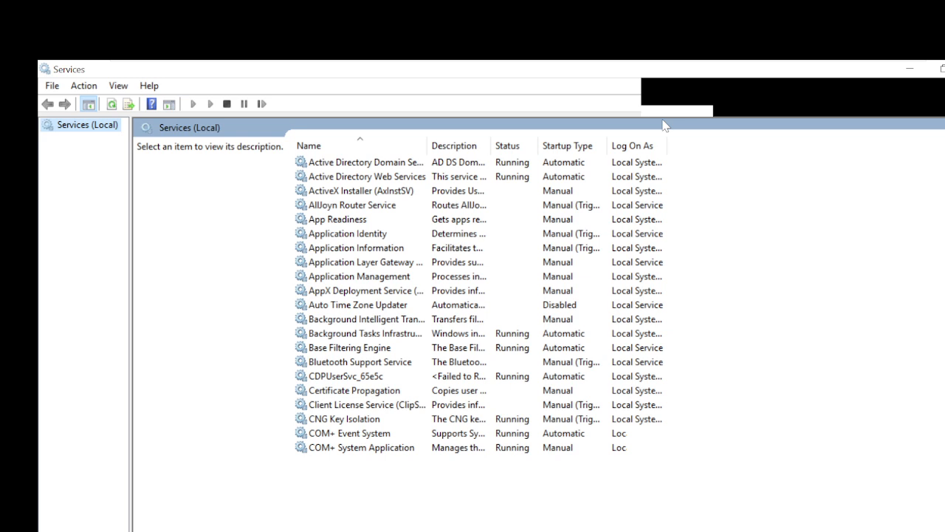
click(379, 305)
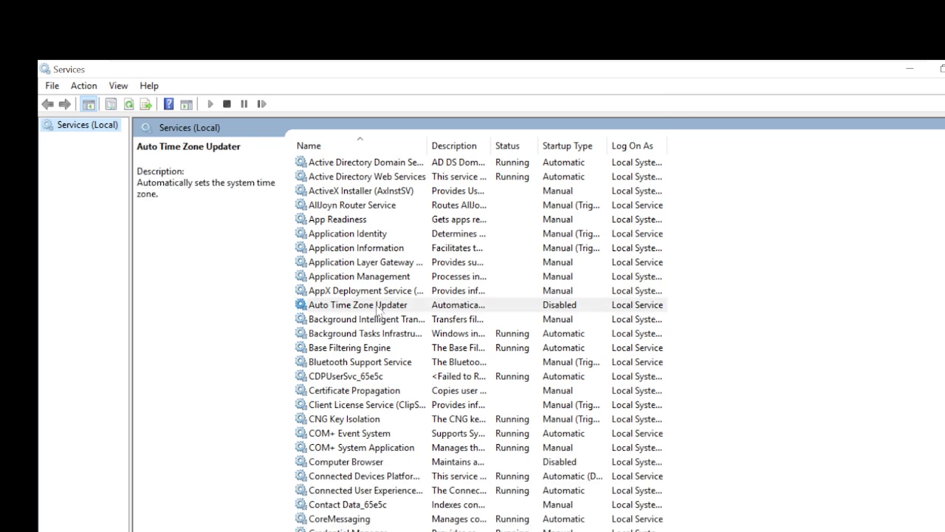
scroll(379, 310, down, 10)
click(379, 306)
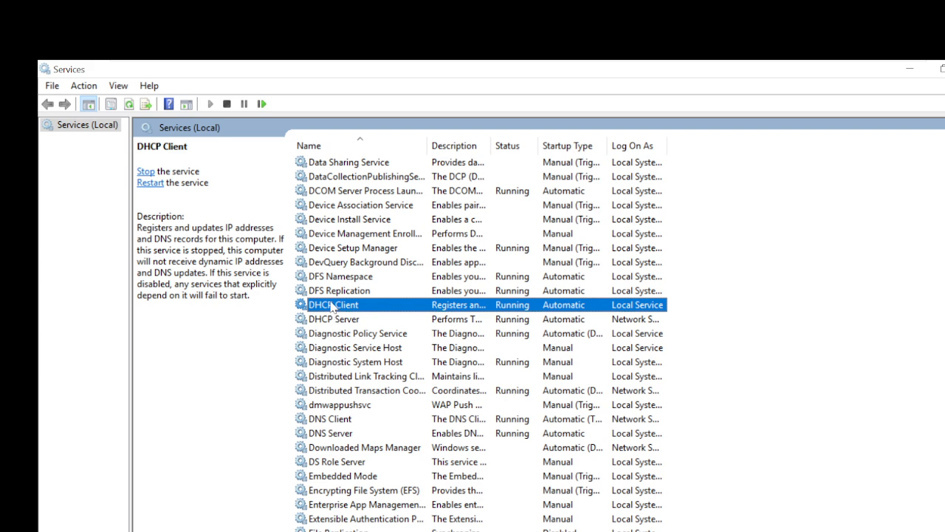
click(328, 321)
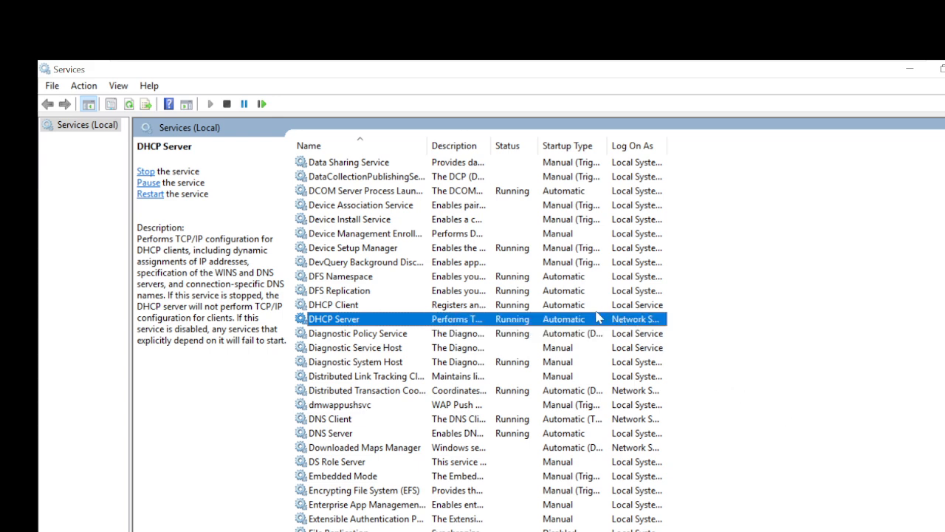
click(584, 311)
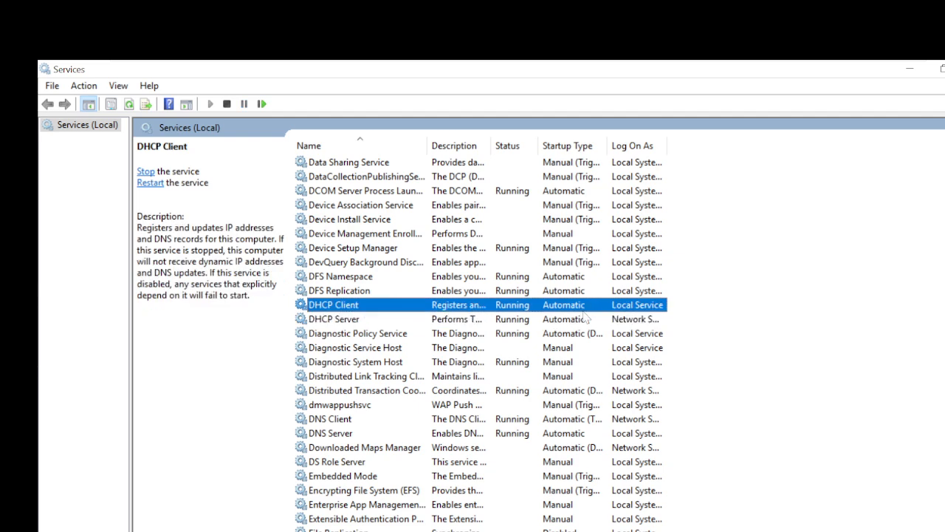
click(325, 322)
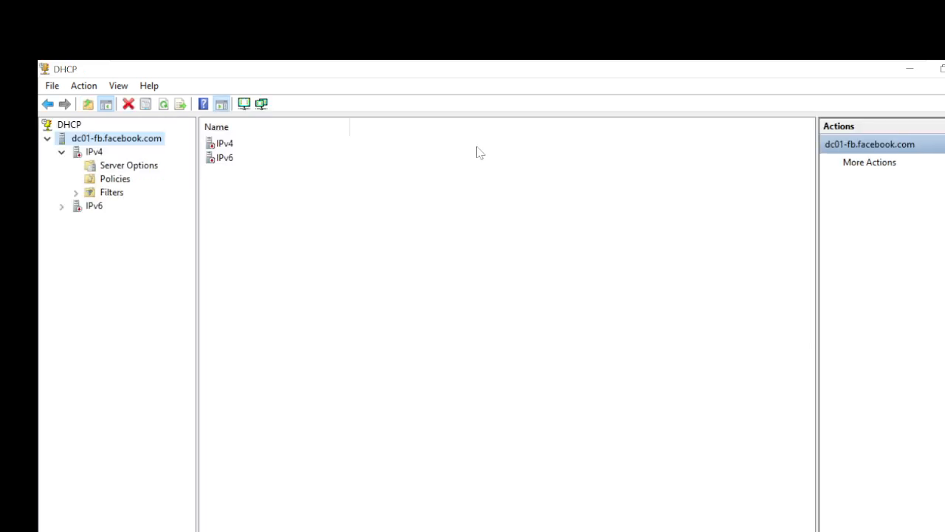
Focus the DHCP console and collapse the dc01-fb.facebook.com IPv4 branch.
click(371, 234)
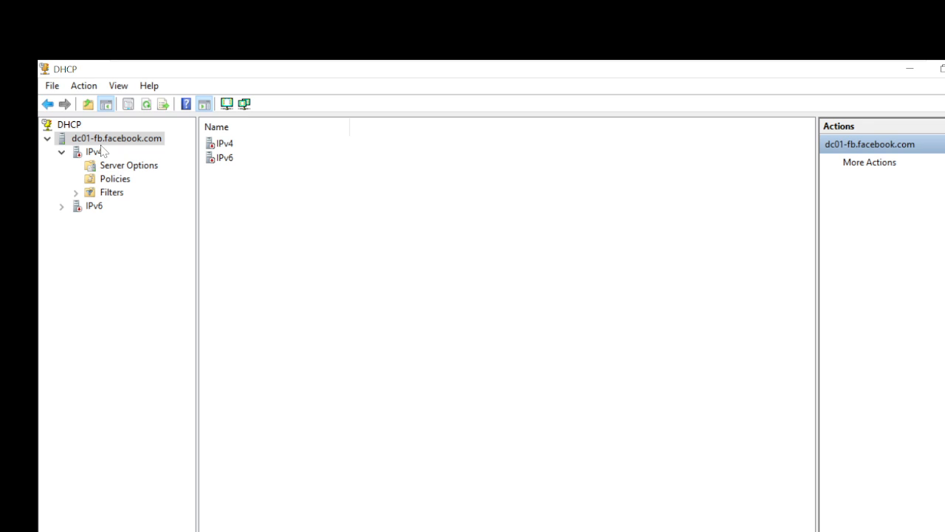
click(146, 105)
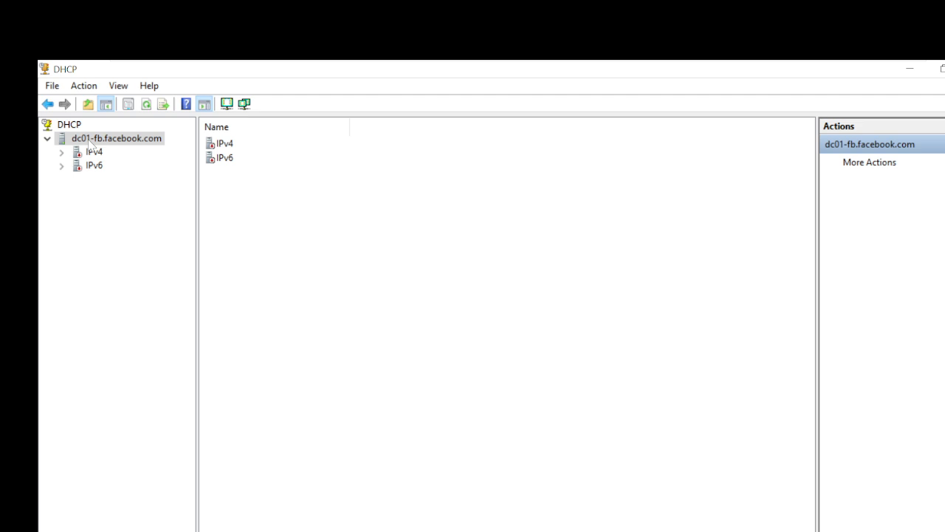
Authorize the dc01-fb.facebook.com DHCP server and refresh the console.
right_click(92, 145)
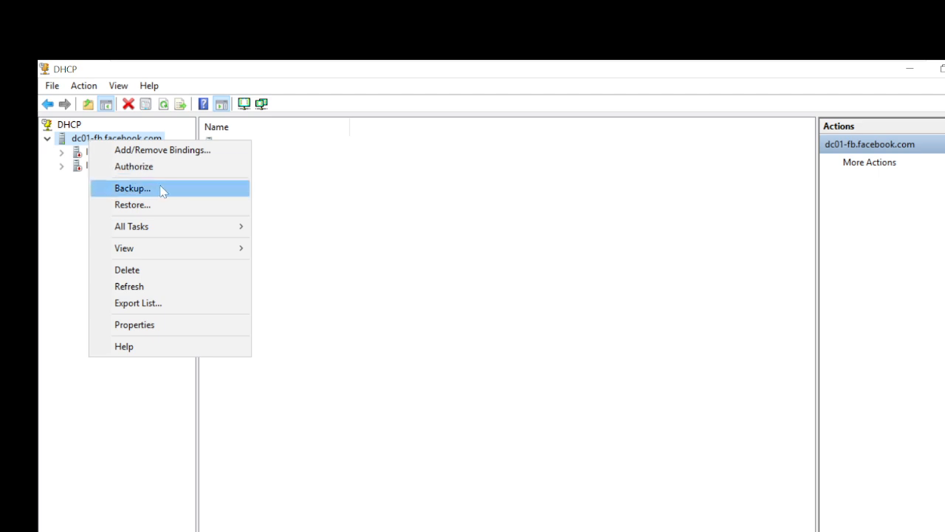
click(180, 168)
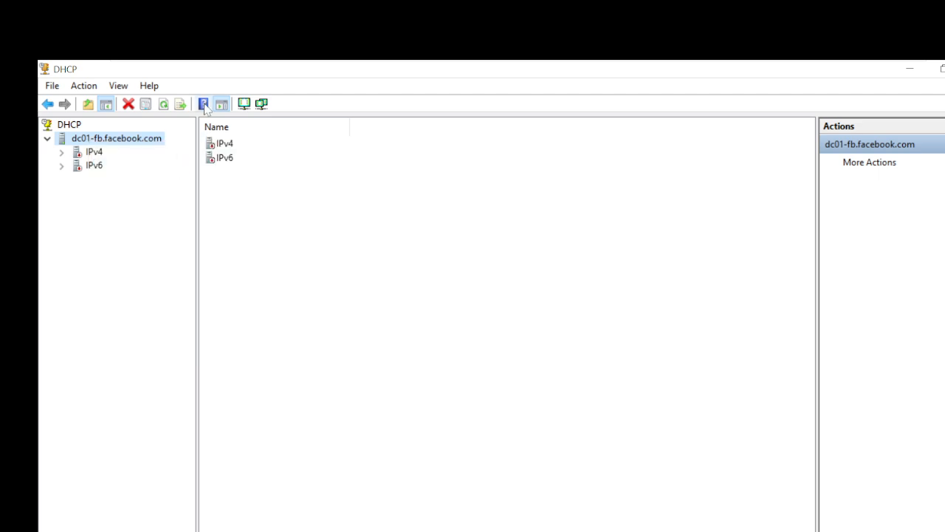
click(164, 104)
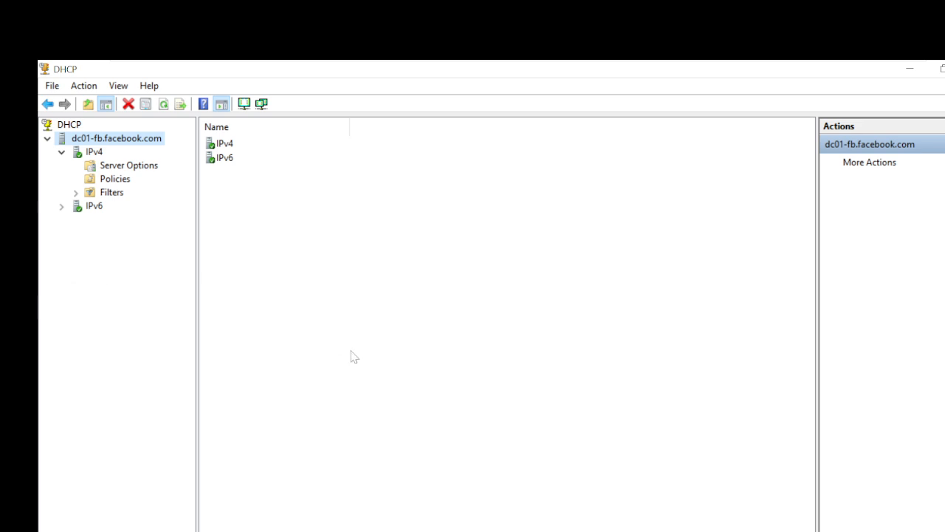
Expand and collapse IPv6, then select IPv4 to view its scope information.
click(62, 206)
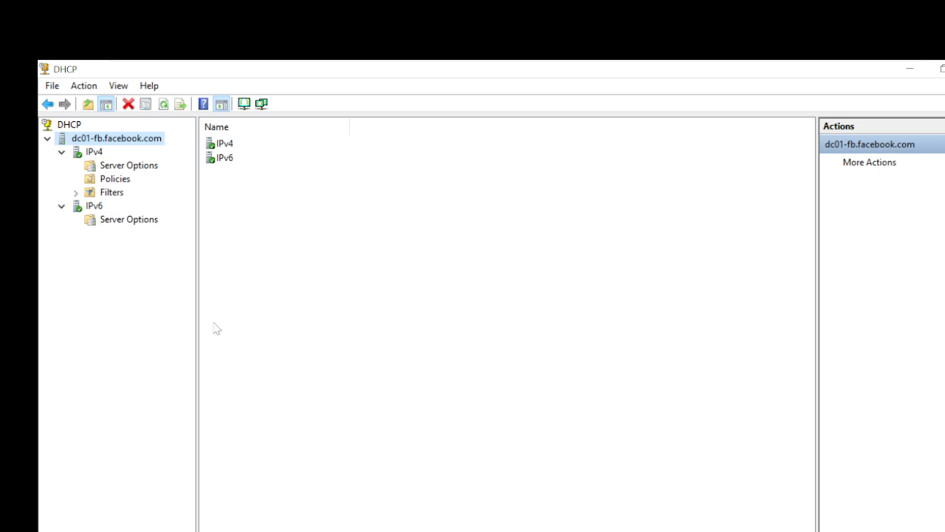
click(61, 208)
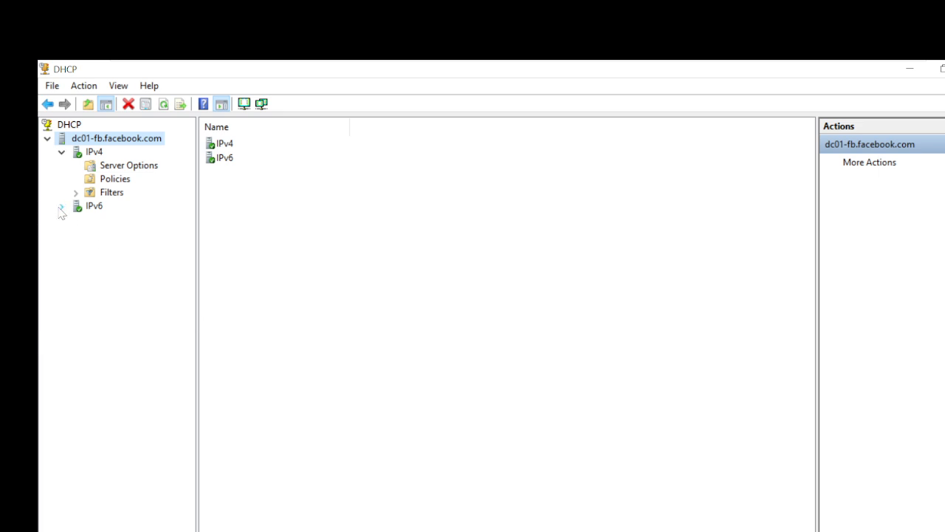
click(92, 152)
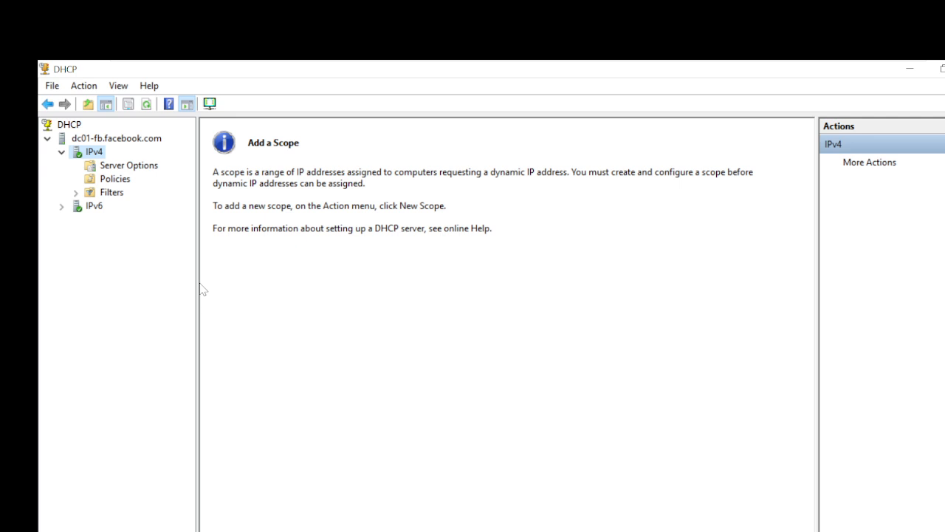
right_click(94, 155)
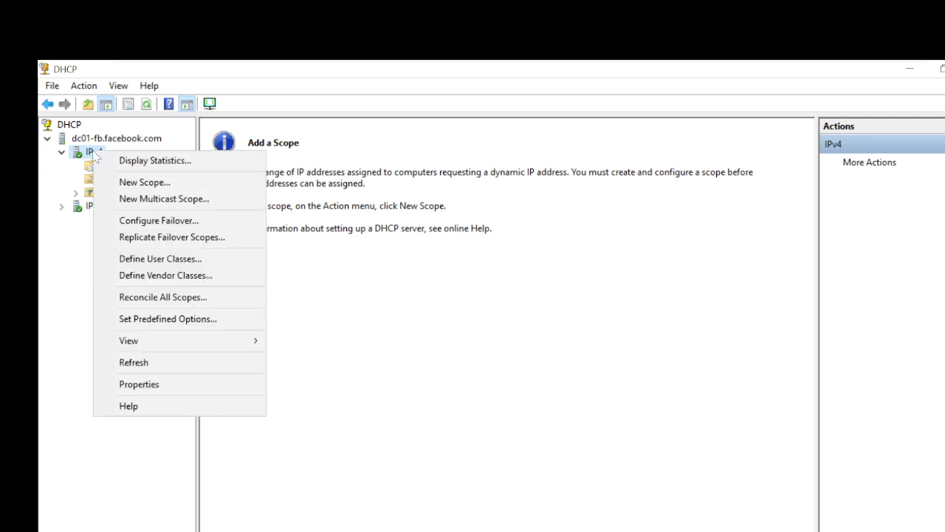
Launch the New Scope Wizard from IPv4 and enter the scope name 'my-Conf-hall'.
click(186, 186)
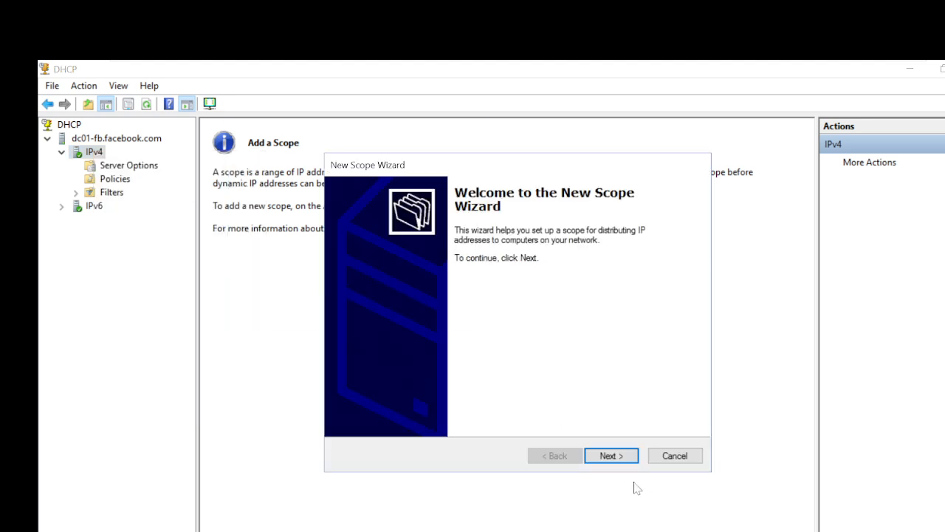
click(610, 456)
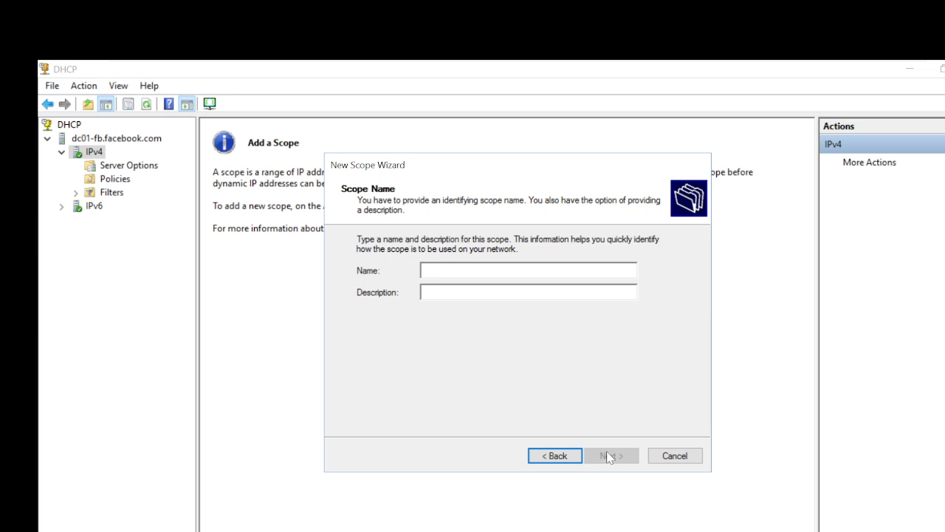
text(my)
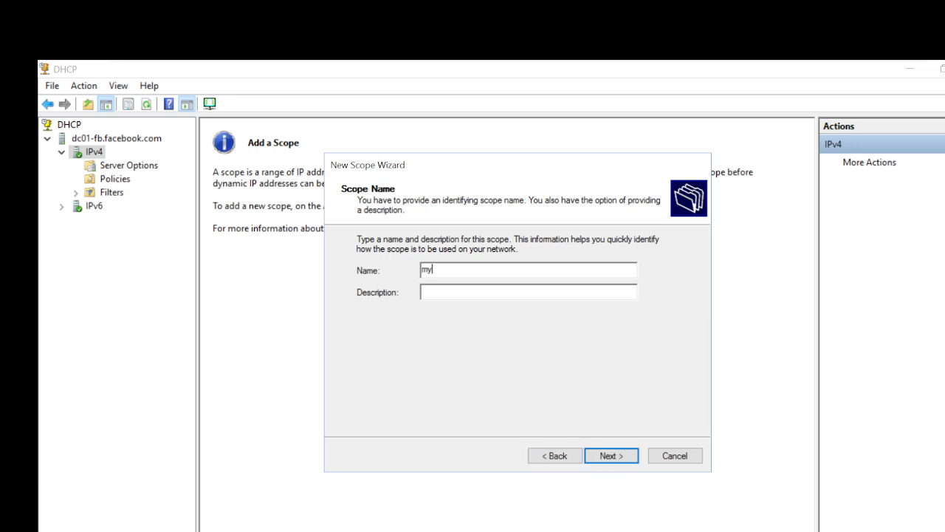
text(-Confarence)
key(BackSpace)
key(BackSpace)
key(BackSpace)
key(BackSpace)
key(BackSpace)
key(BackSpace)
key(BackSpace)
key(BackSpace)
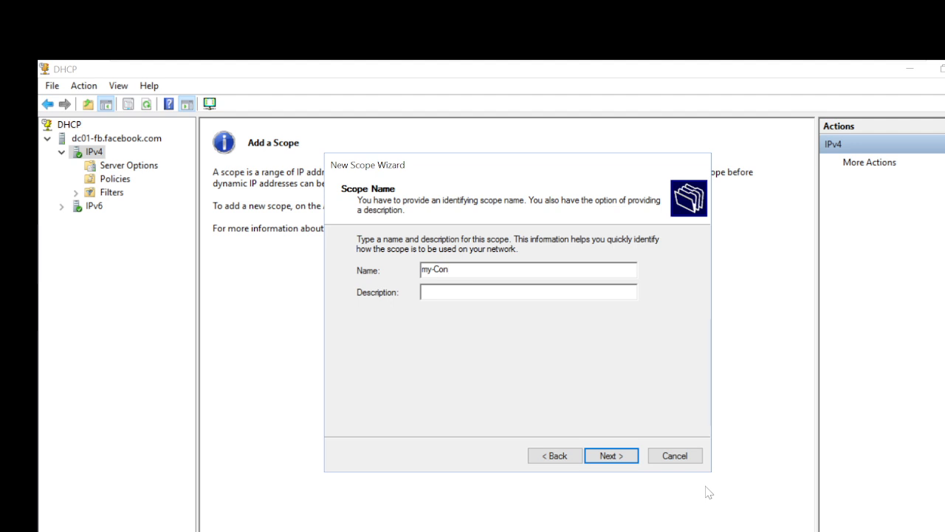
text(f-hall)
Enter the range 192.168.2.0 to 192.168.2.255 and check the prefix length and subnet mask.
click(611, 456)
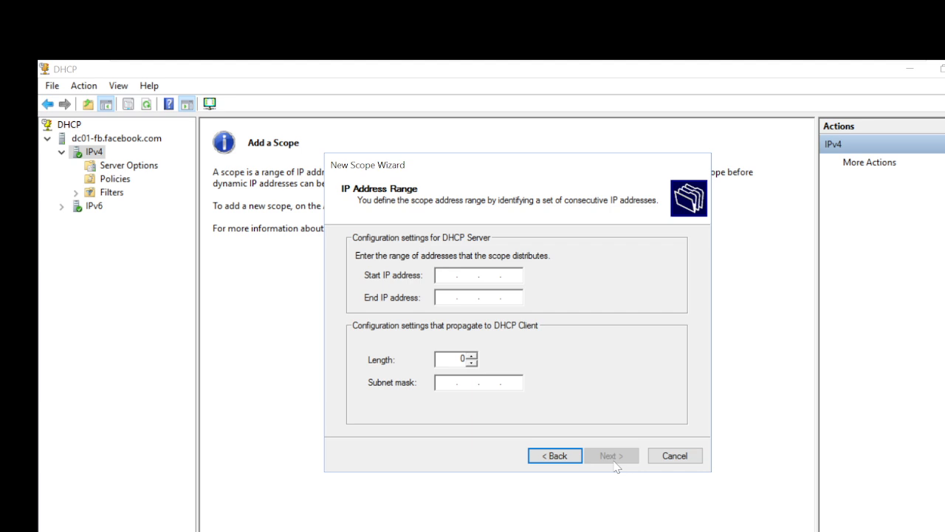
text(192 . 168 . 2 . 0)
key(Tab)
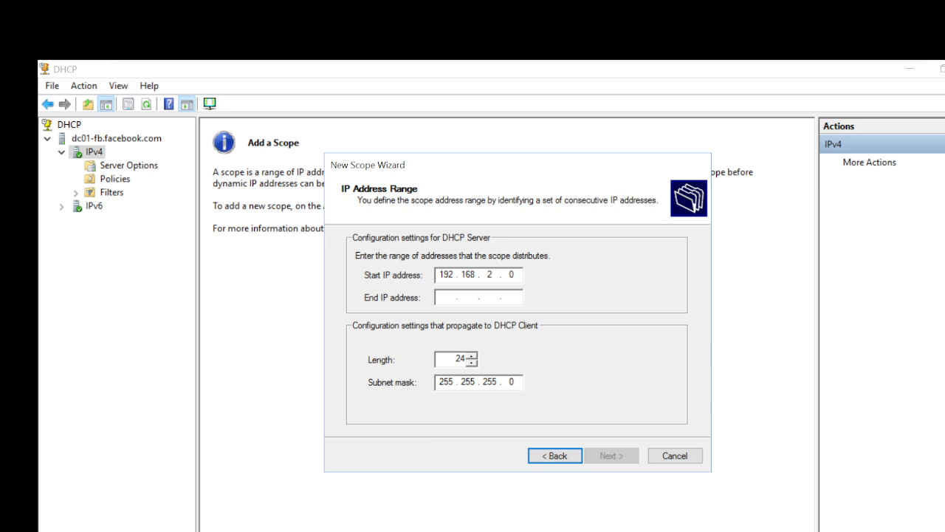
text(192 . 1)
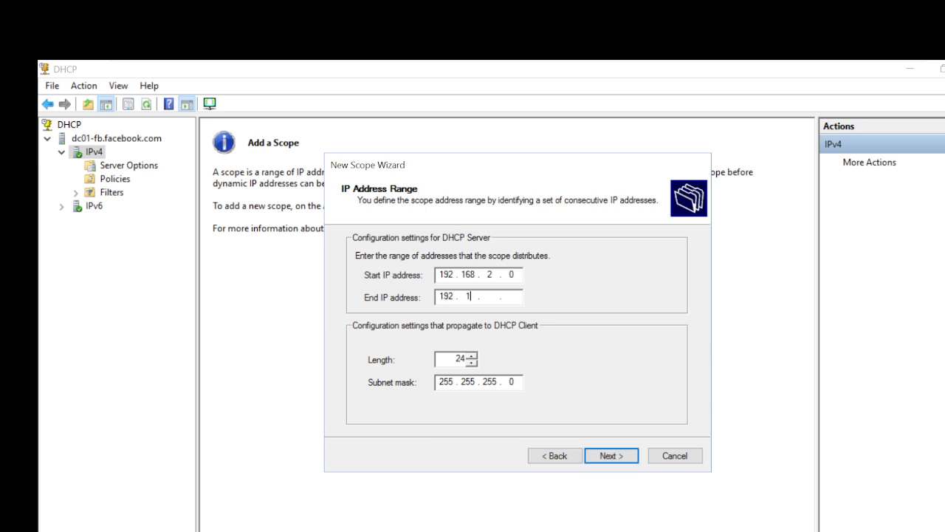
text(68 . 2 . 255)
click(457, 359)
click(516, 382)
After the invalid-address warning, change the start address to 192.168.2.1.
click(612, 456)
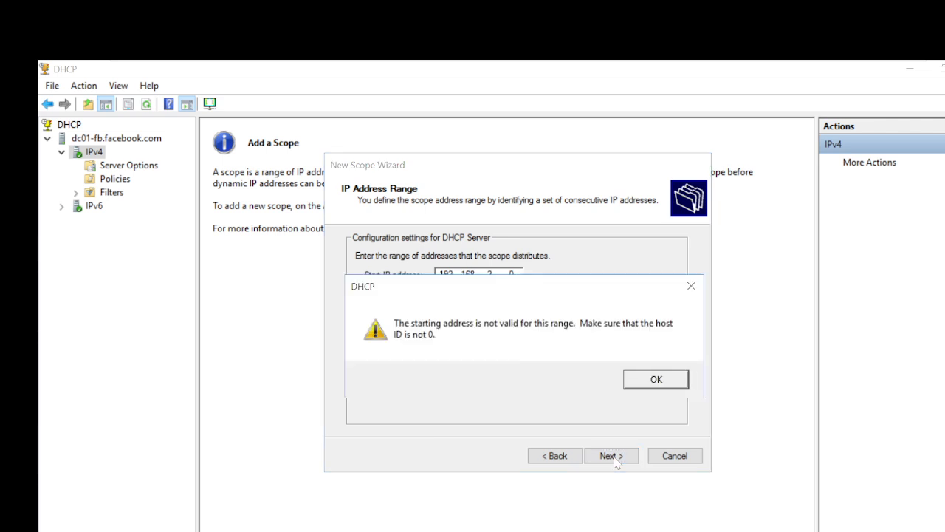
click(666, 385)
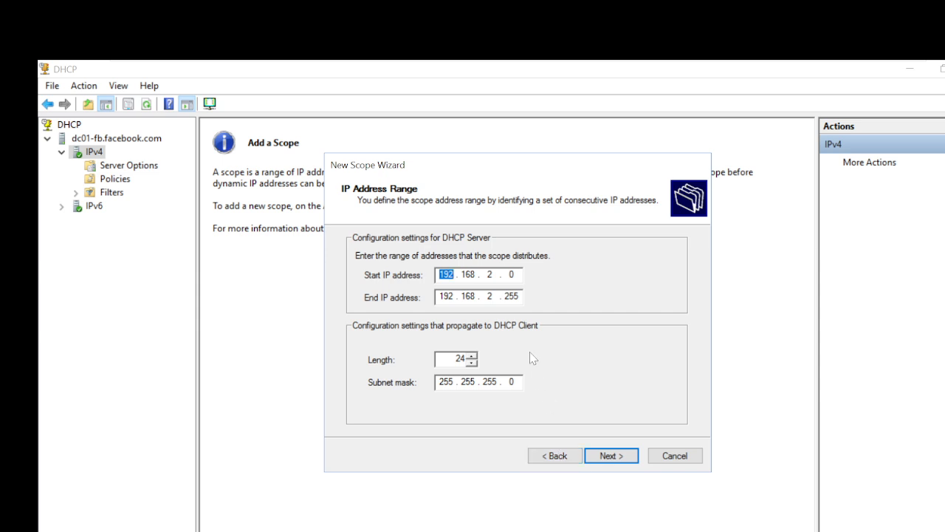
click(516, 275)
key(BackSpace)
text(1)
Correct the end address to 192.168.2.254, reach the exclusions page, then step back.
click(609, 456)
click(640, 380)
click(517, 296)
key(BackSpace)
text(4)
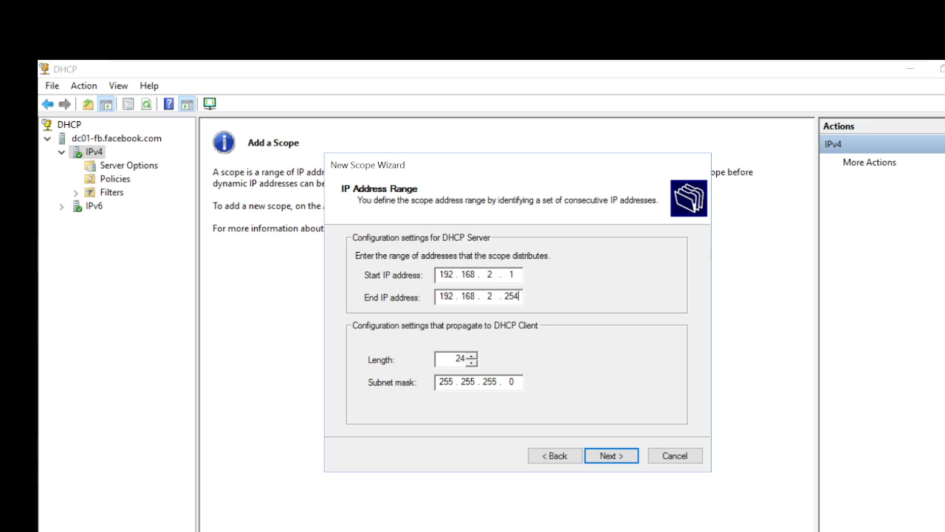
click(619, 458)
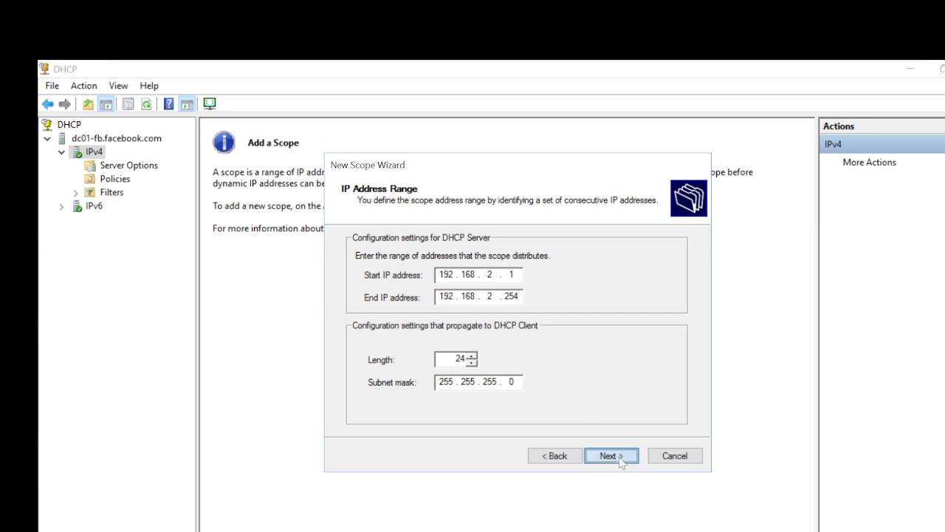
click(564, 459)
Review the 192.168.2.1–192.168.2.254 range and continue to the exclusions and delay page.
click(514, 274)
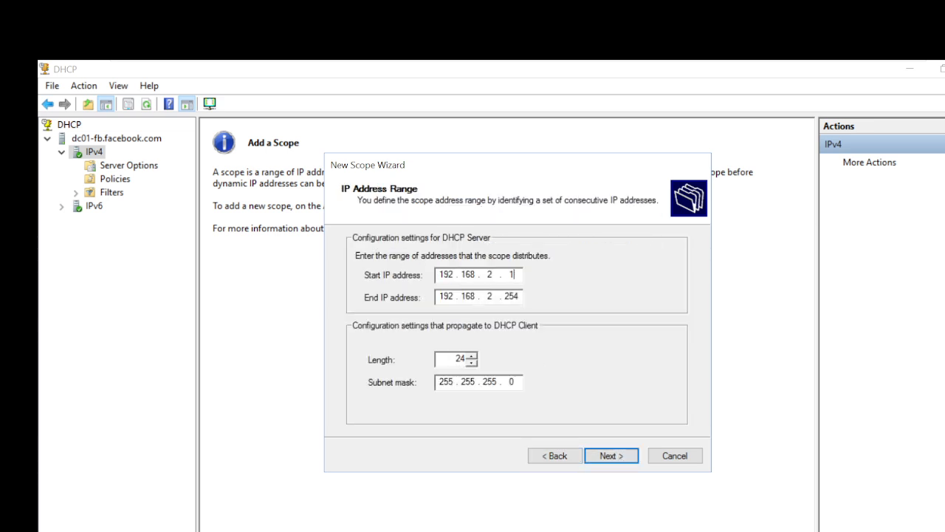
click(518, 295)
click(612, 456)
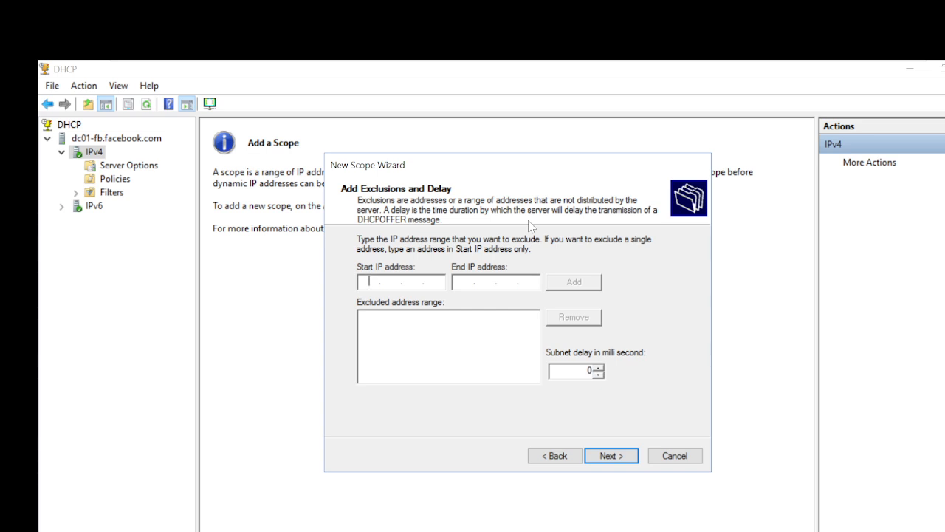
Try subnet delay values such as 30 and 300, then leave the delay box empty.
click(588, 370)
text(30)
key(Delete)
key(BackSpace)
text(000)
key(BackSpace)
key(BackSpace)
key(BackSpace)
key(BackSpace)
text(300)
key(BackSpace)
key(BackSpace)
key(BackSpace)
Leave the lease duration at 8 days and continue to Configure DHCP Options.
click(617, 458)
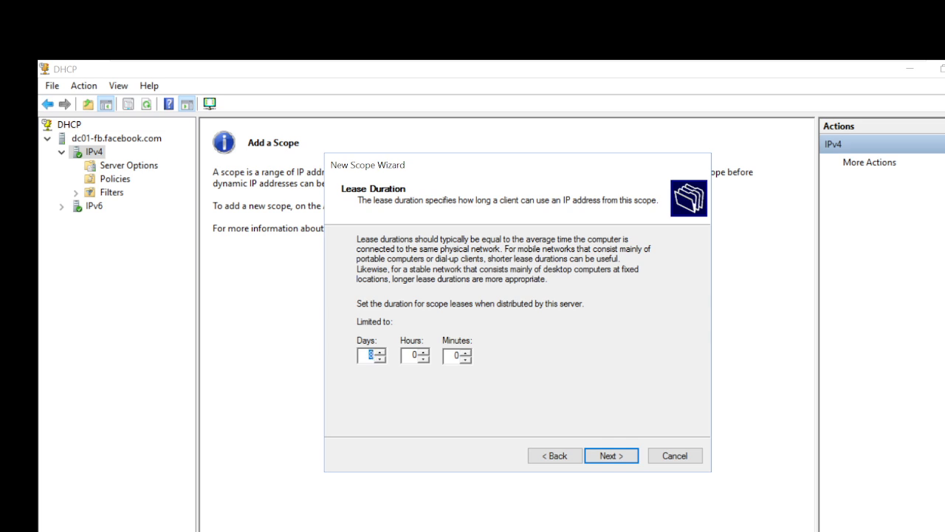
click(367, 356)
click(616, 457)
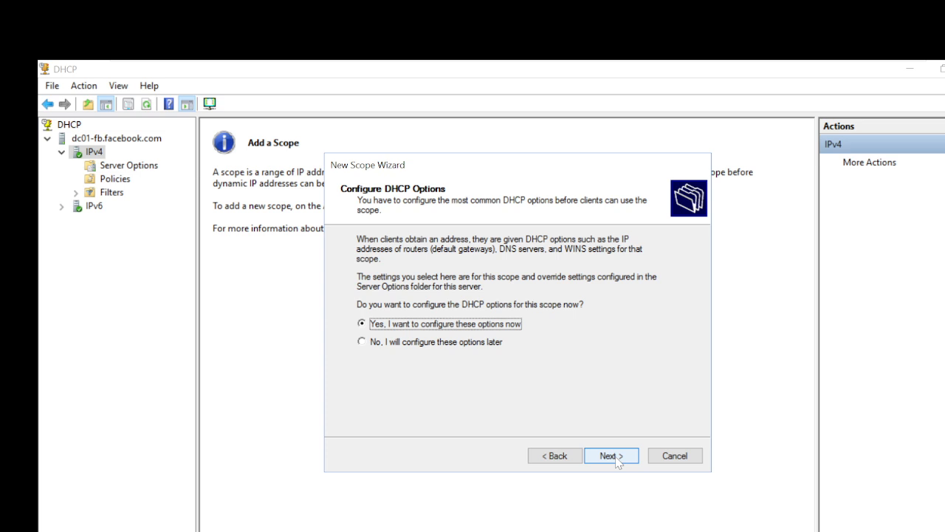
Add 192.168.2.1 as the scope's router (default gateway).
click(612, 456)
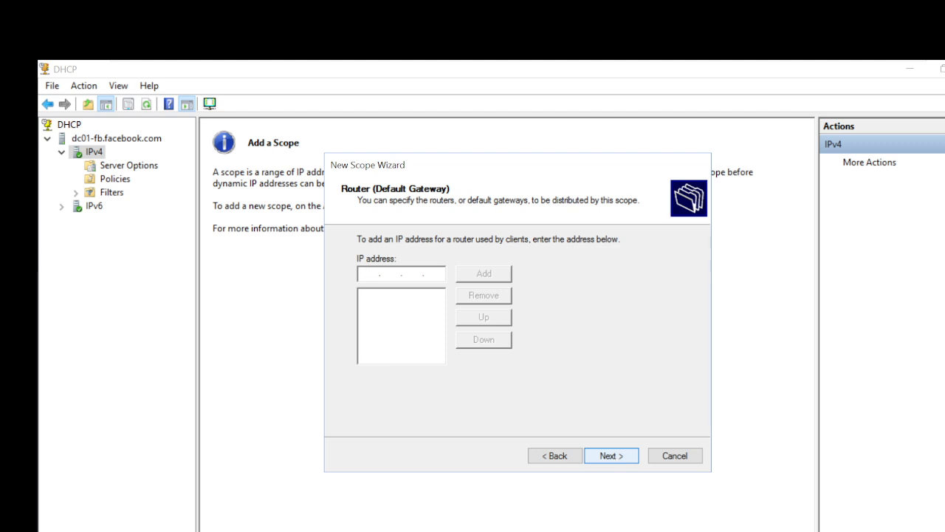
text(192.168.2.1)
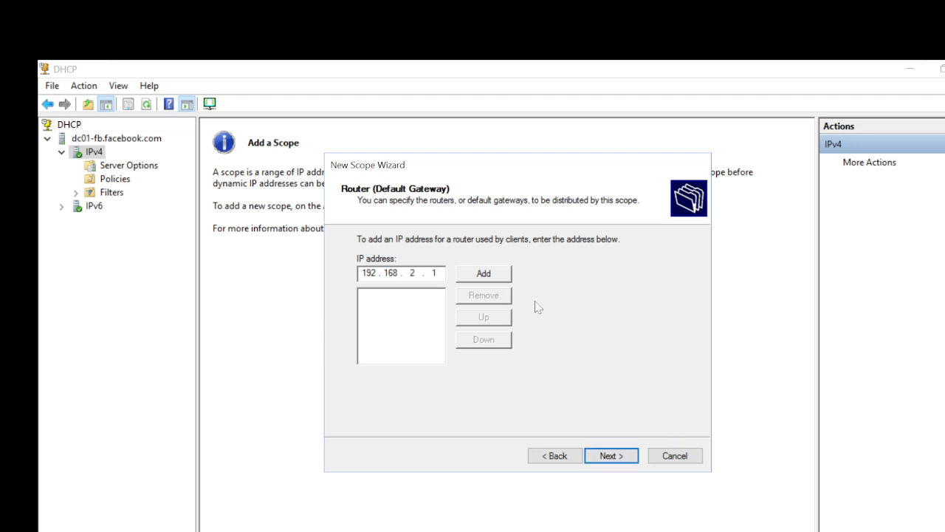
click(488, 276)
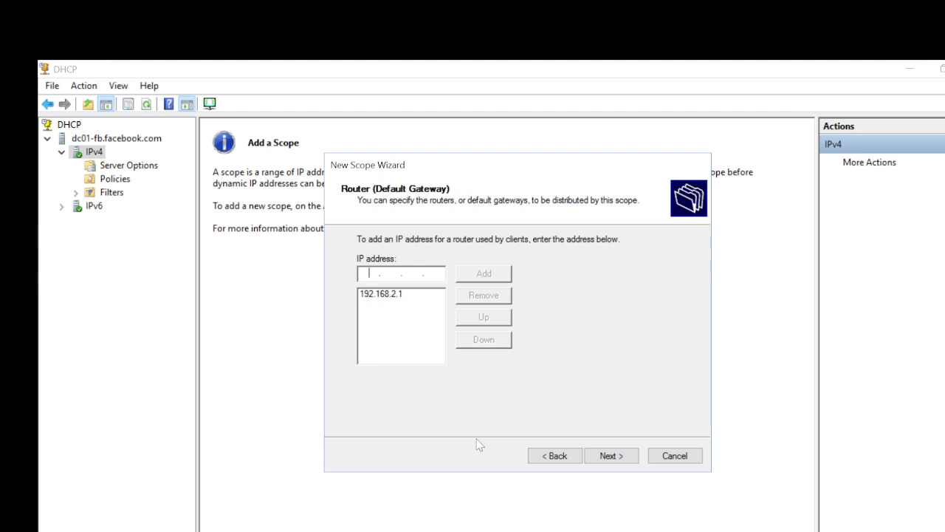
On the DNS page, try adding 192.168.230.231 and decline the invalid-address warning.
click(617, 457)
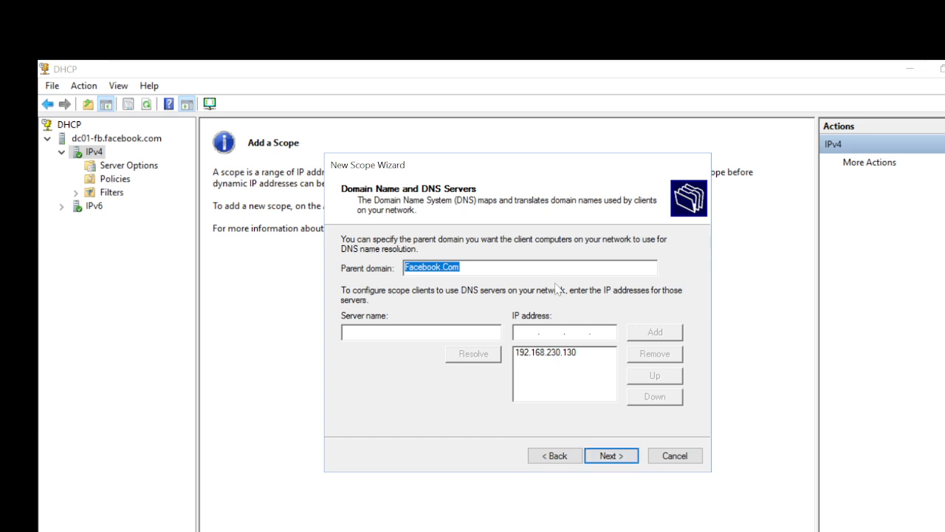
click(547, 355)
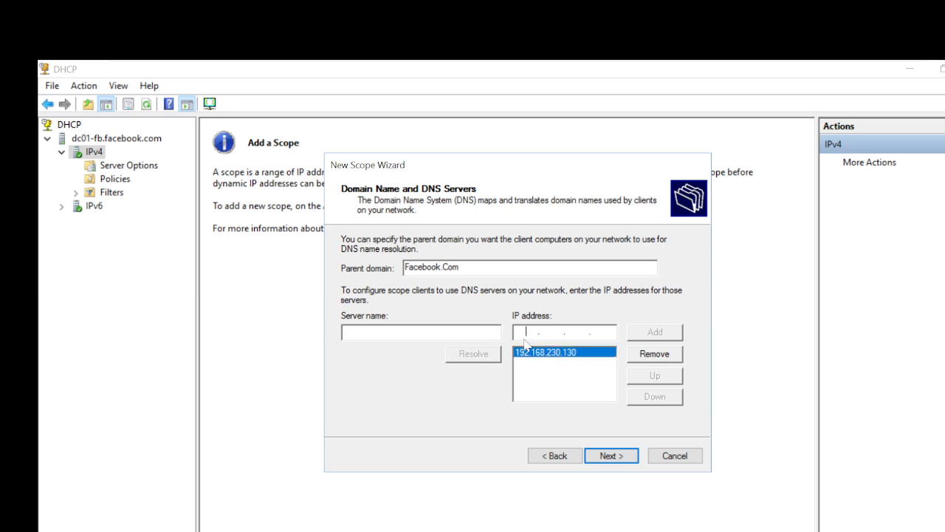
click(526, 332)
text(192 . 168 . 7)
key(BackSpace)
text(230 . 231)
click(664, 334)
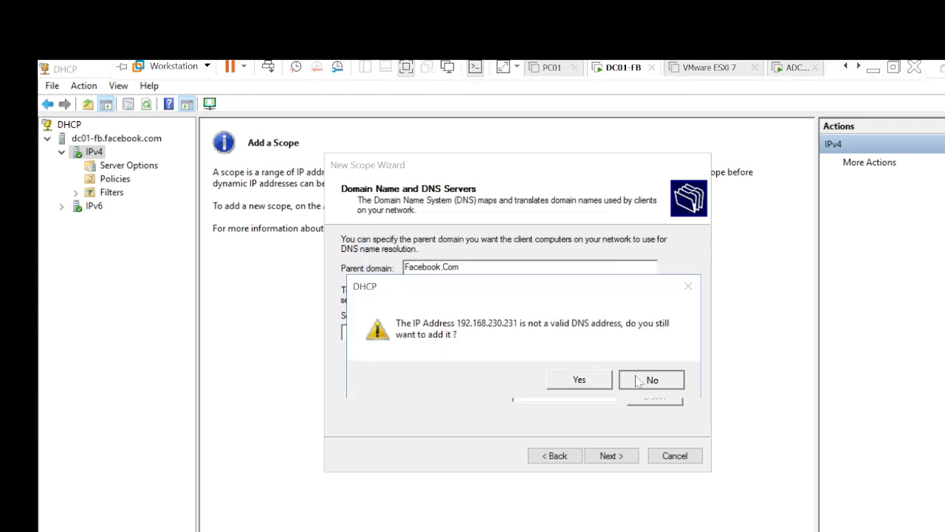
click(637, 380)
Switch to the second server VM, send Ctrl+Alt+Del, and sign in with the account password.
click(786, 74)
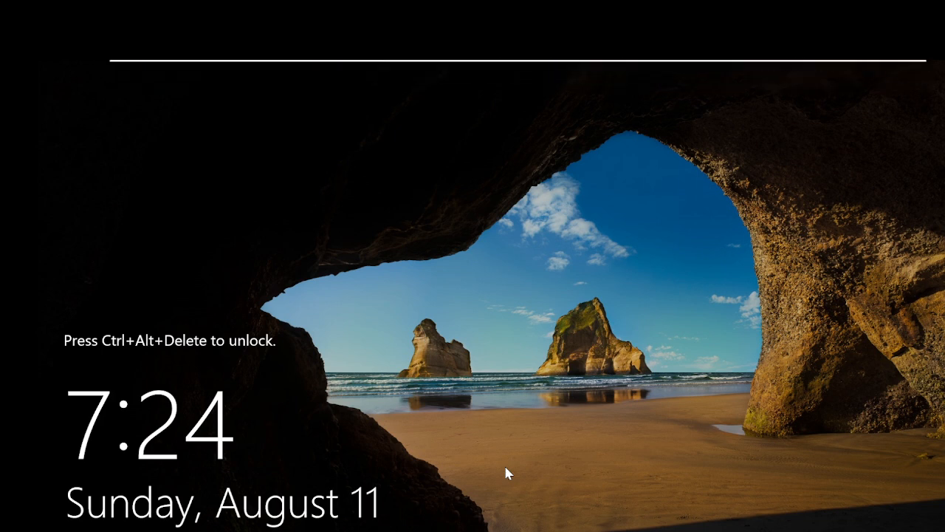
right_click(790, 75)
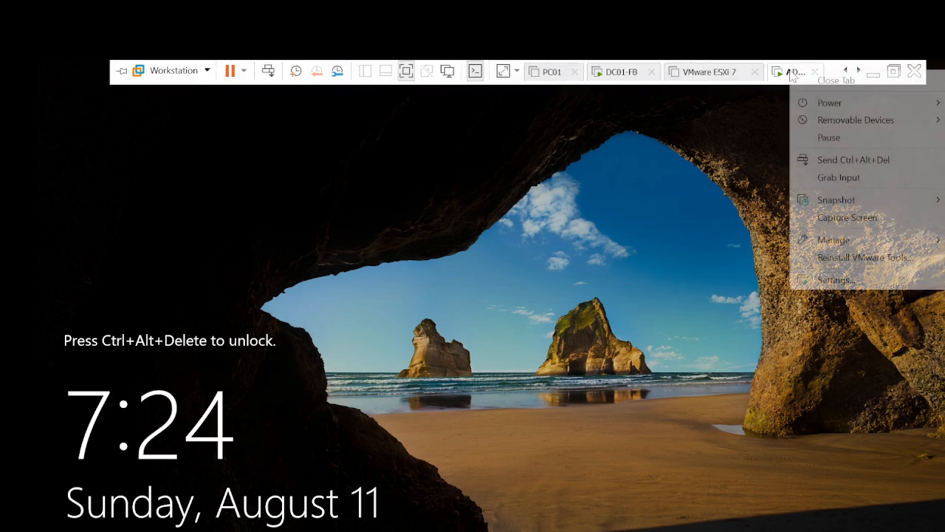
click(832, 163)
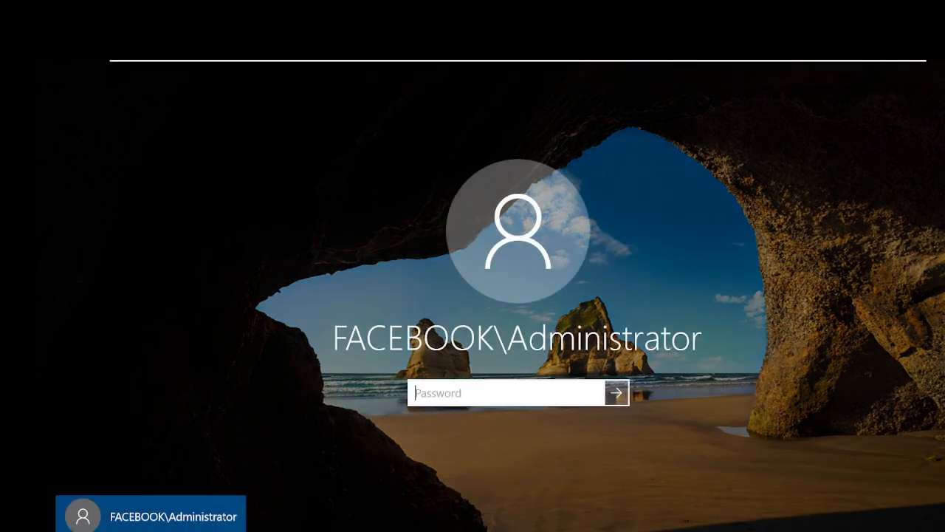
text(••••••••••••)
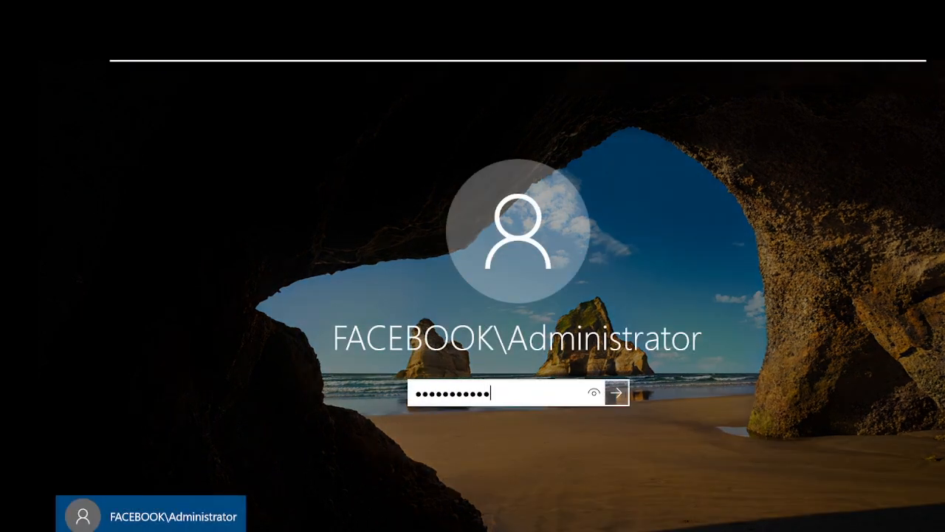
key(Return)
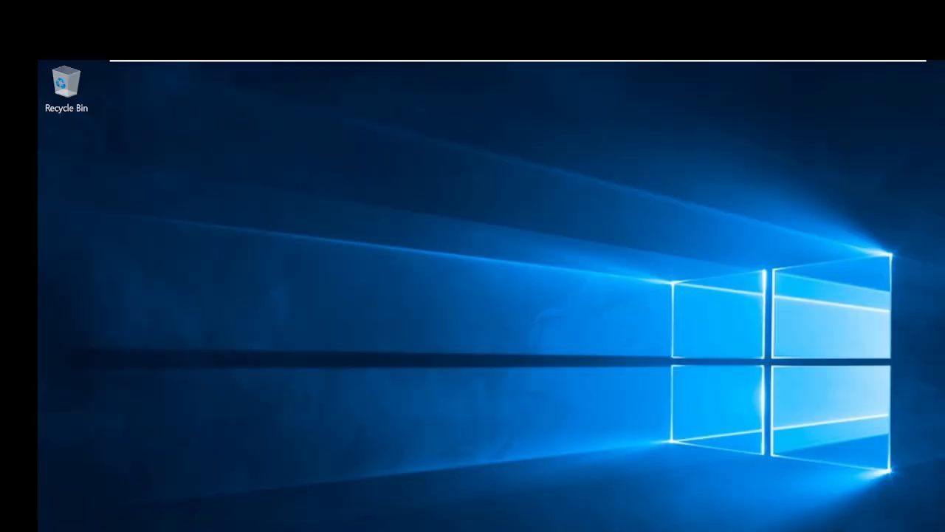
Run ipconfig in a command prompt to reveal the IPv4 address 192.168.230.131.
key(super+r)
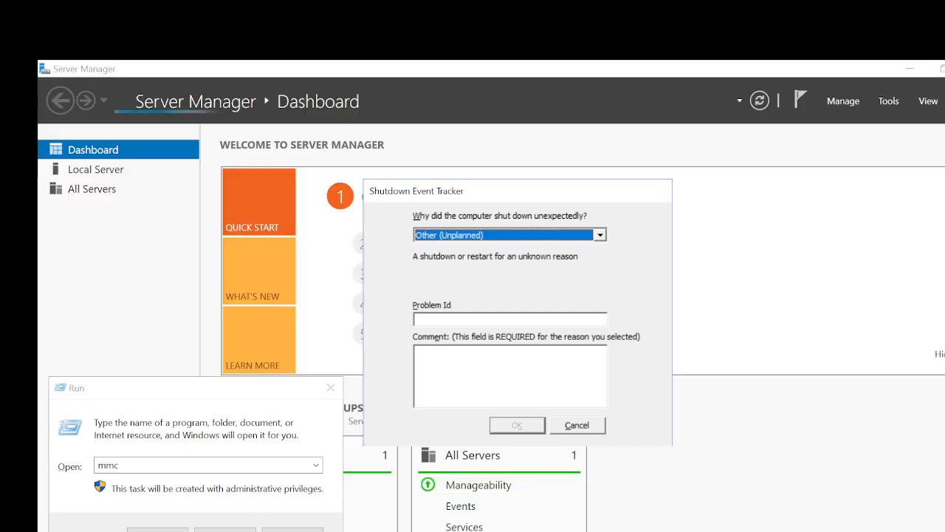
click(222, 465)
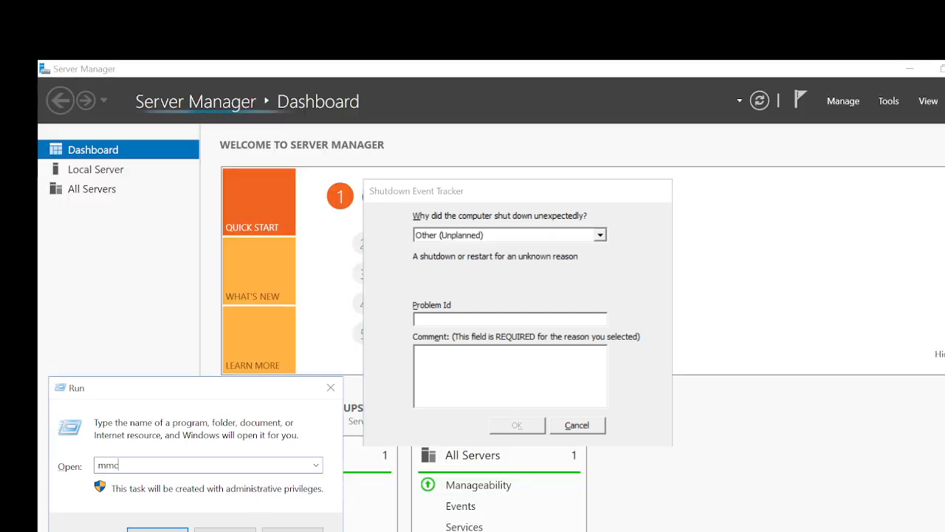
key(BackSpace)
key(BackSpace)
key(BackSpace)
text(cmd)
key(Return)
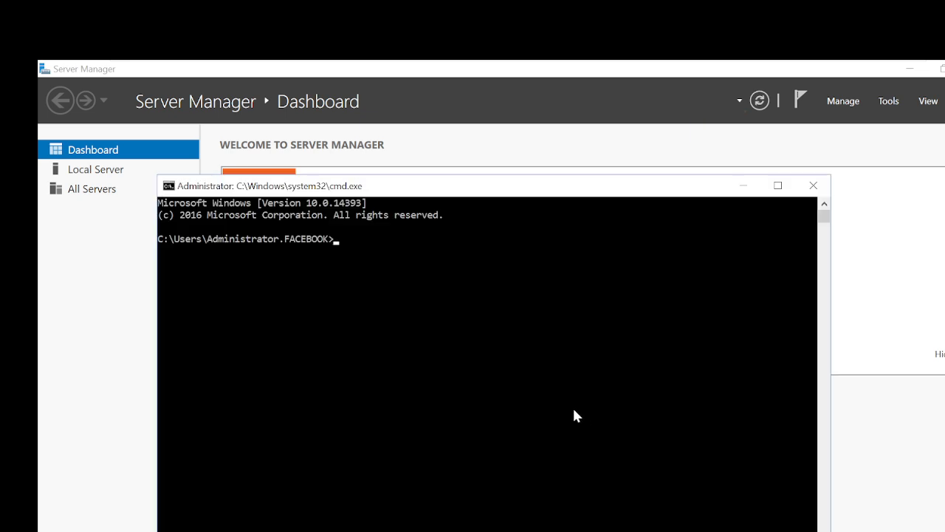
click(539, 348)
text(ipconfig)
key(Return)
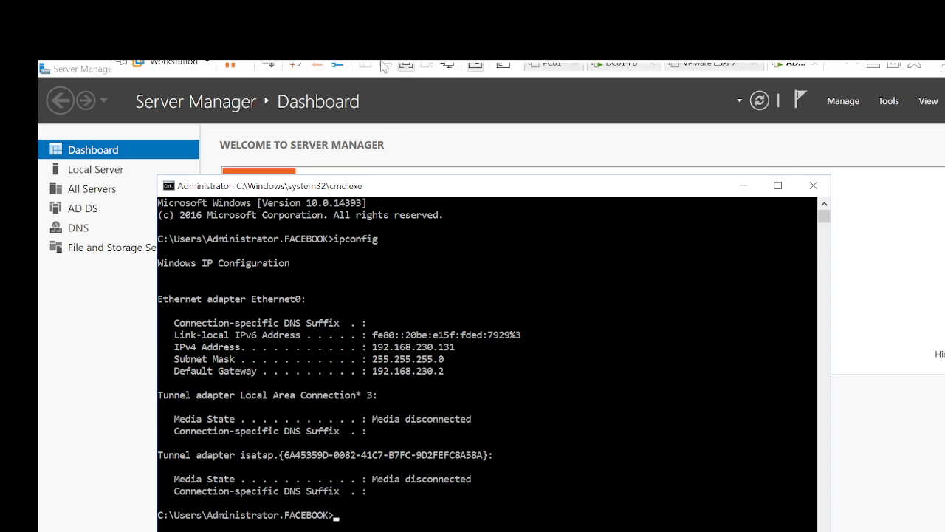
mouse_move(626, 72)
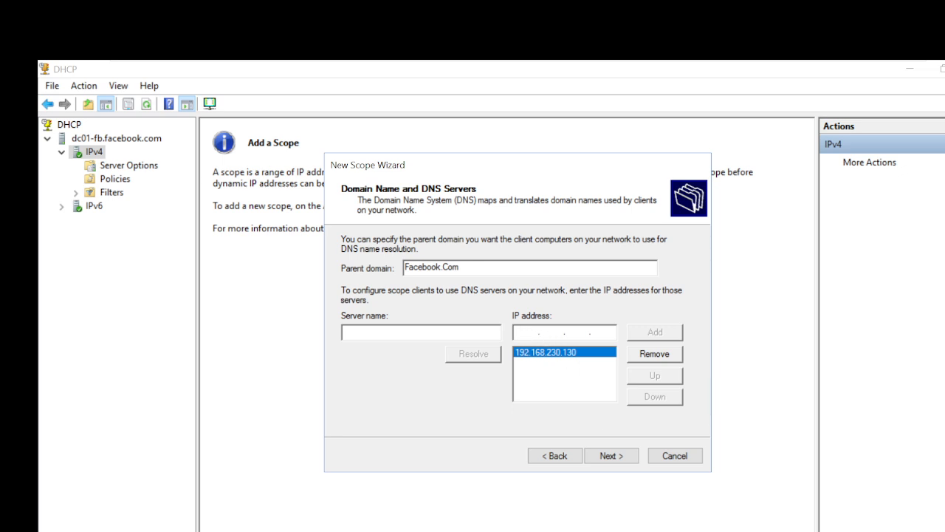
Add 192.168.230.131 as the second DNS server and continue to WINS Servers.
text(192.168.230.131)
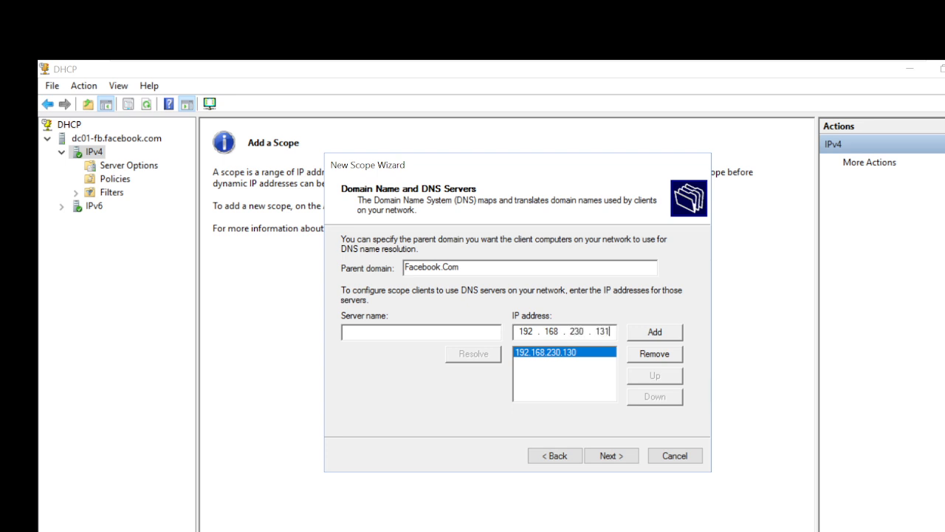
mouse_move(520, 63)
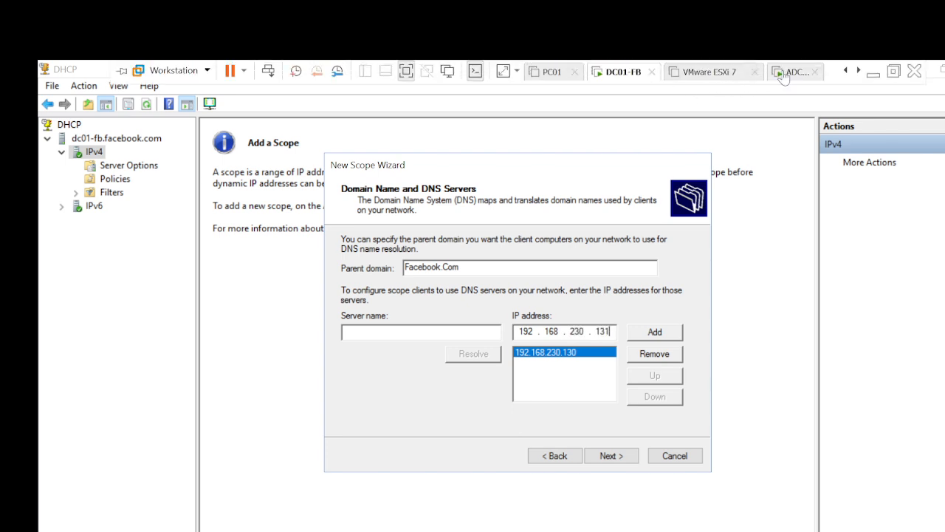
click(786, 72)
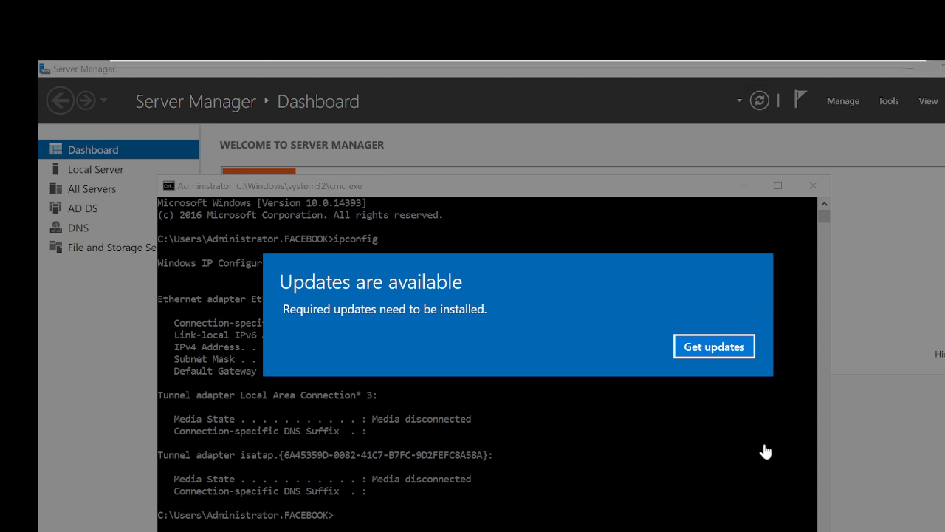
click(613, 72)
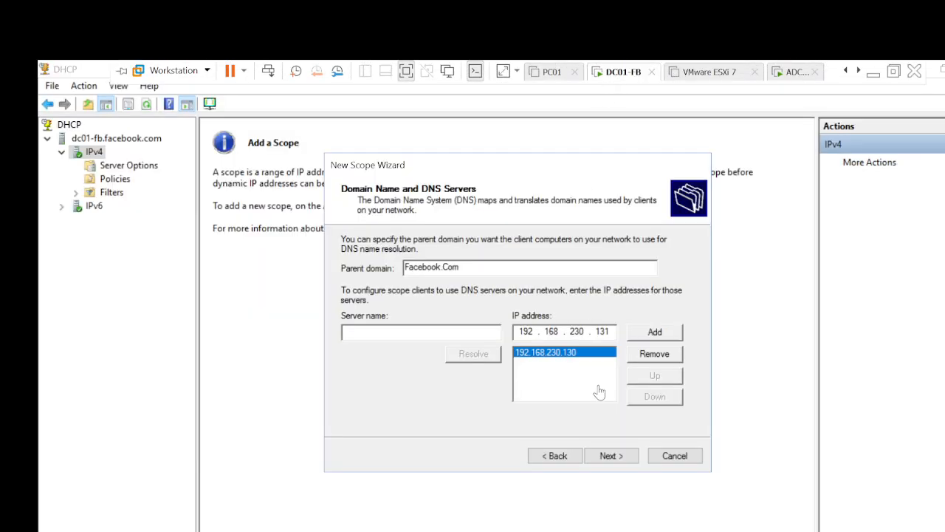
click(671, 334)
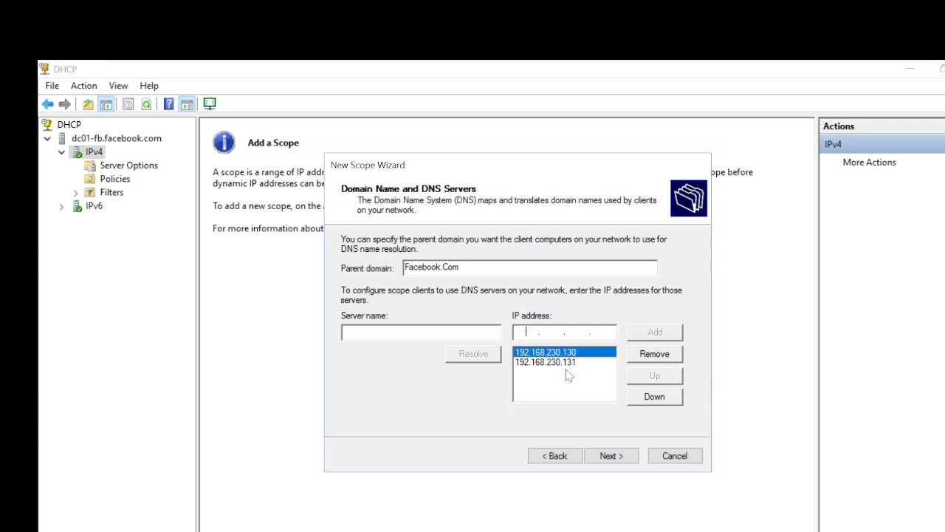
click(613, 459)
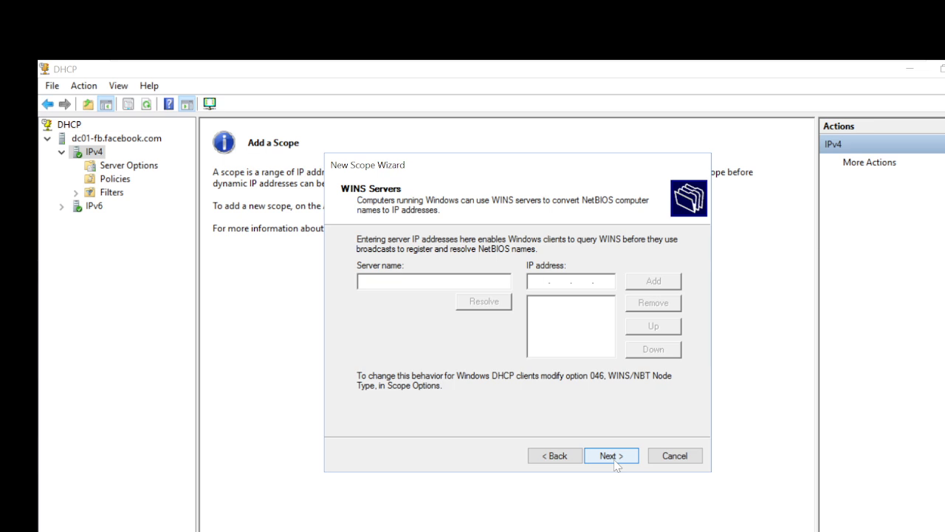
Skip WINS servers, keep 'Yes, I want to activate this scope now', and finish the wizard.
click(611, 455)
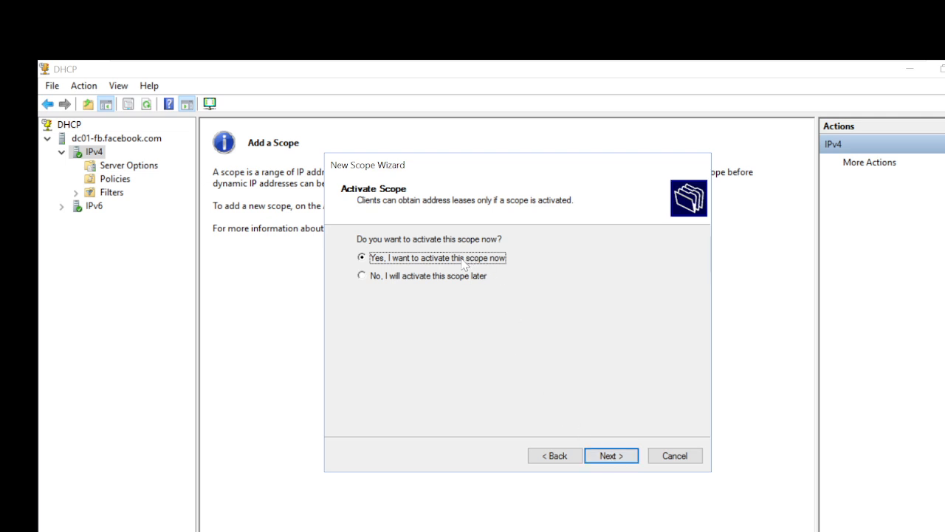
click(611, 459)
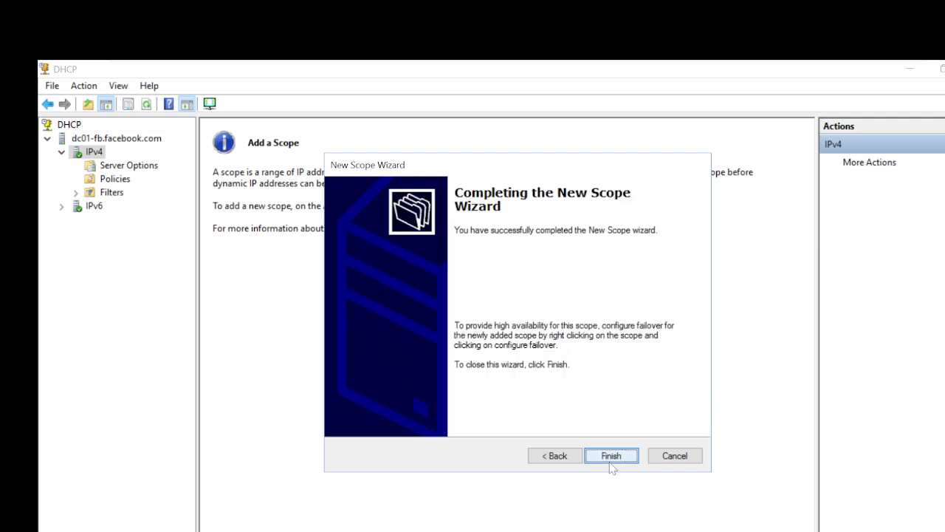
click(611, 464)
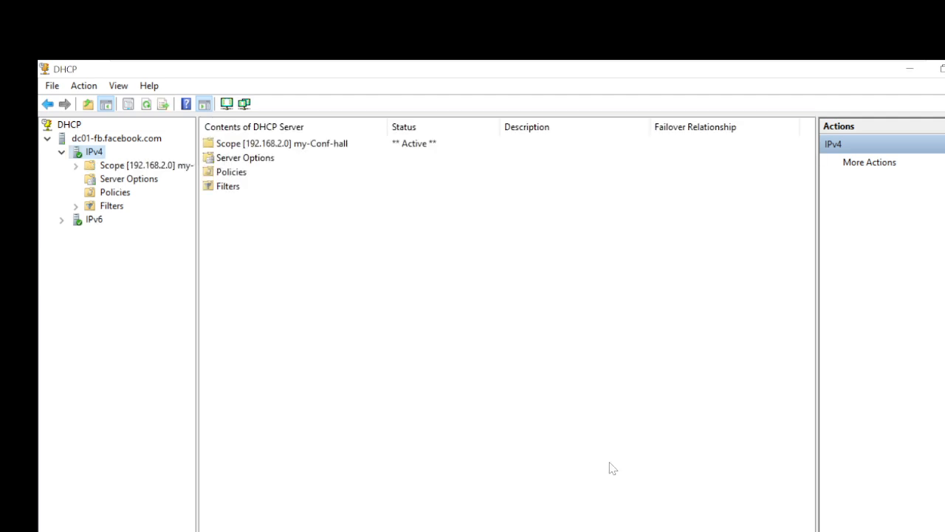
Expand Scope [192.168.2.0] my-Conf-hall and browse its Address Pool, Leases, Reservations, Options and Policies.
click(77, 166)
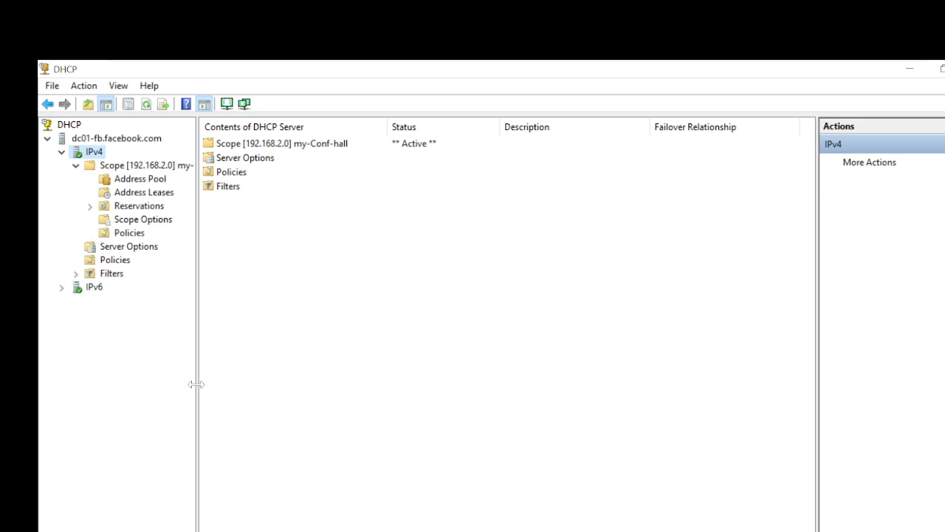
drag(196, 384, 256, 391)
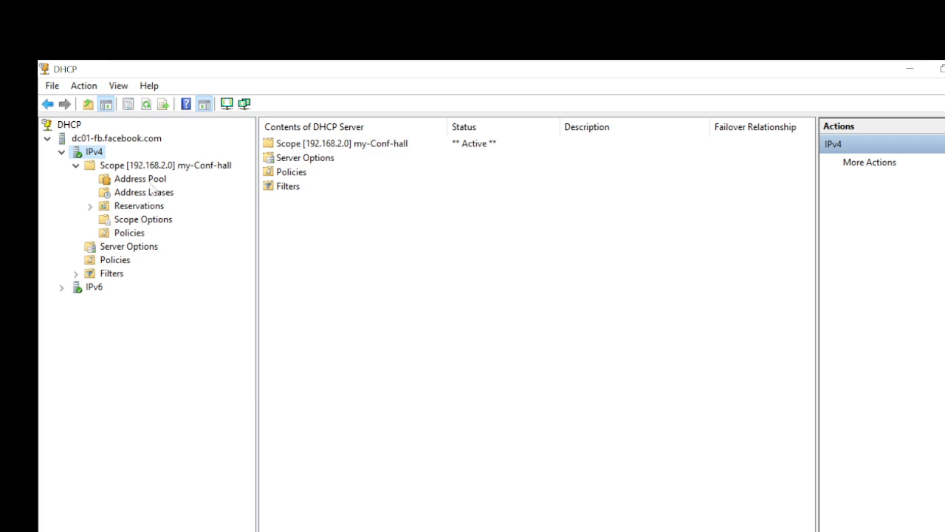
click(170, 165)
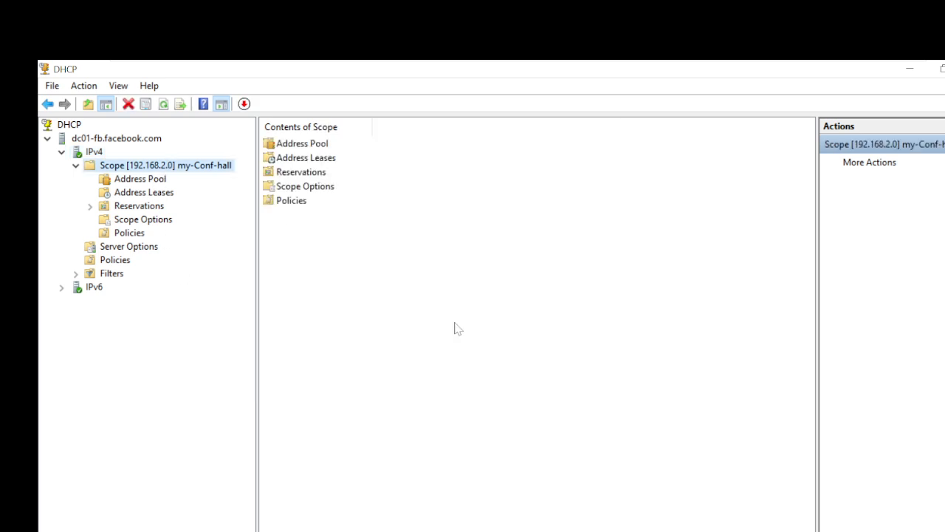
click(147, 181)
click(143, 193)
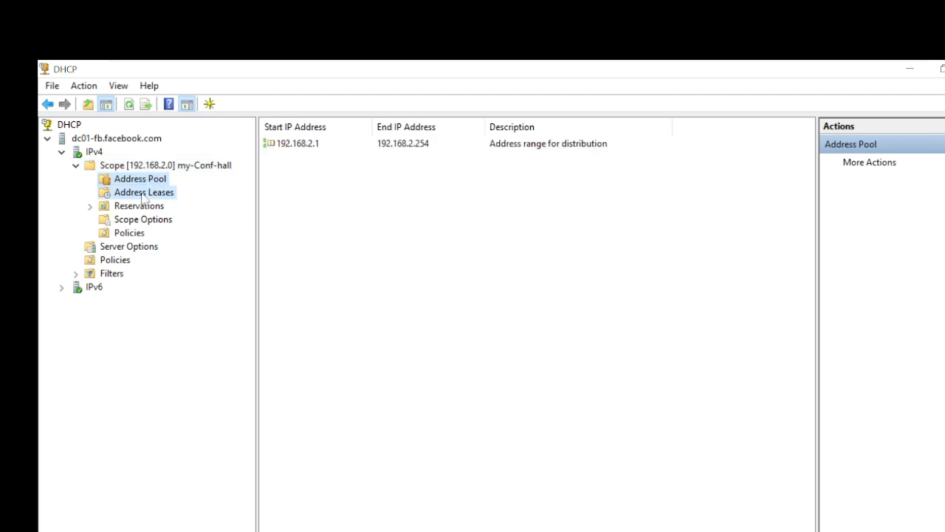
click(139, 206)
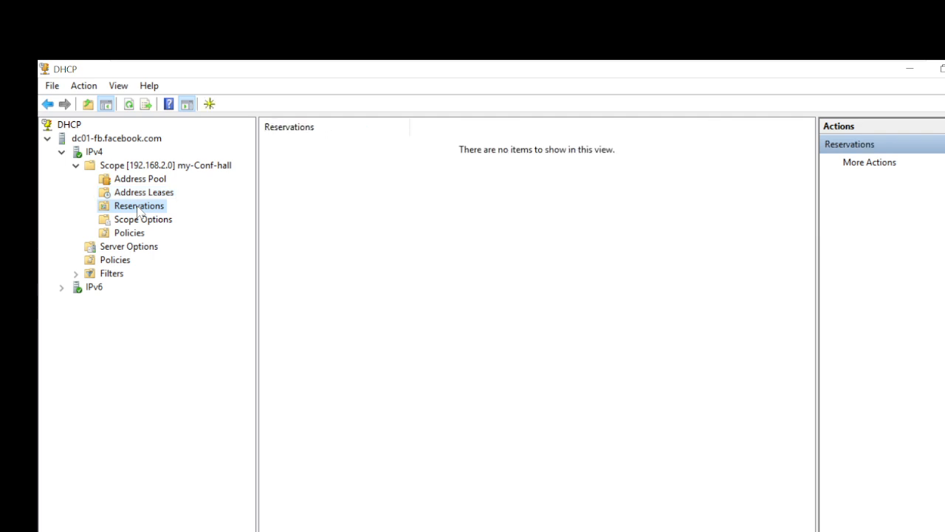
click(137, 221)
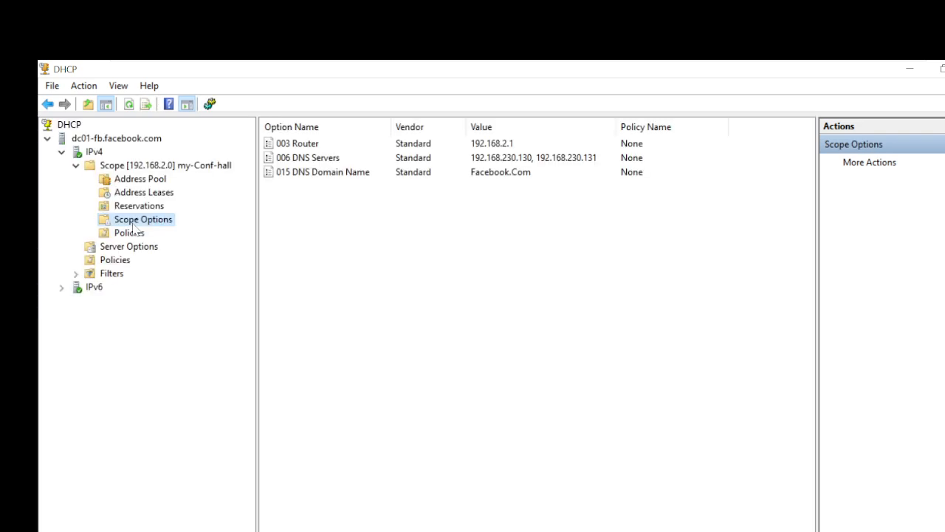
click(131, 233)
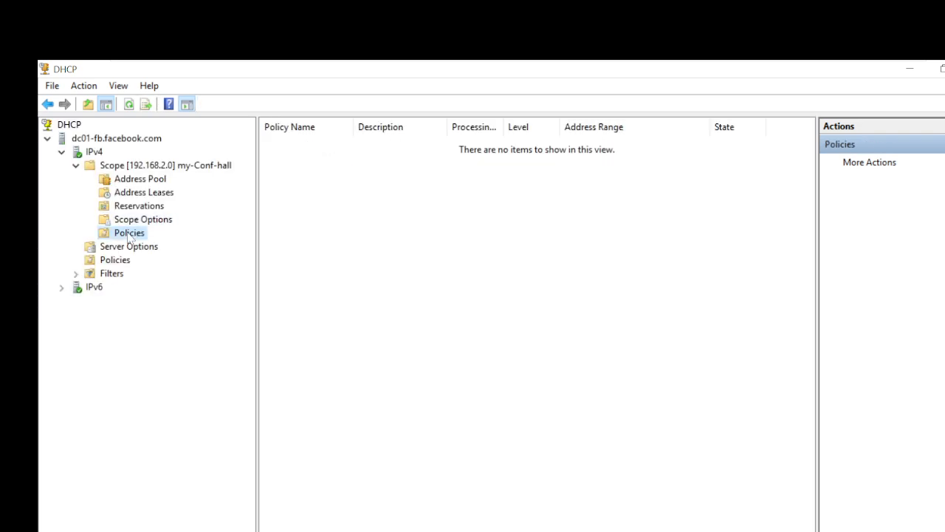
click(137, 167)
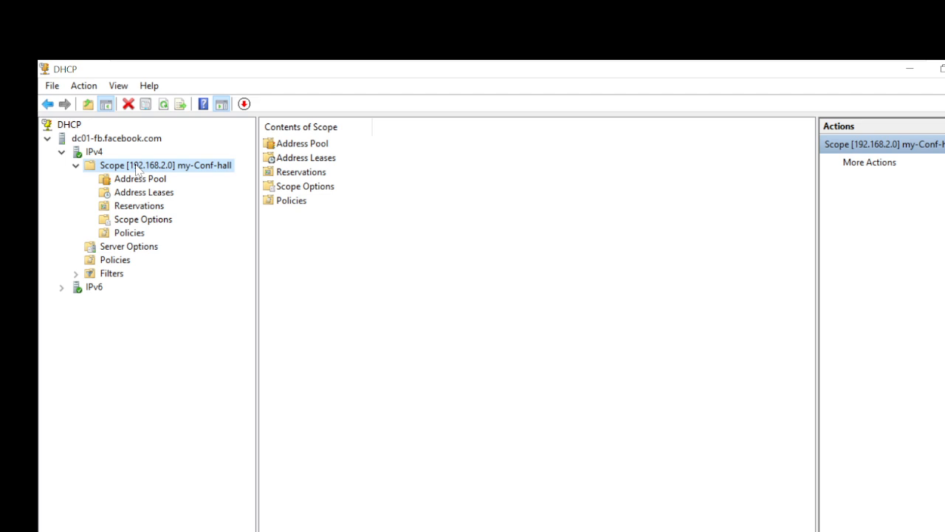
Bring up the my-Conf-hall scope statistics, then close the window.
right_click(136, 169)
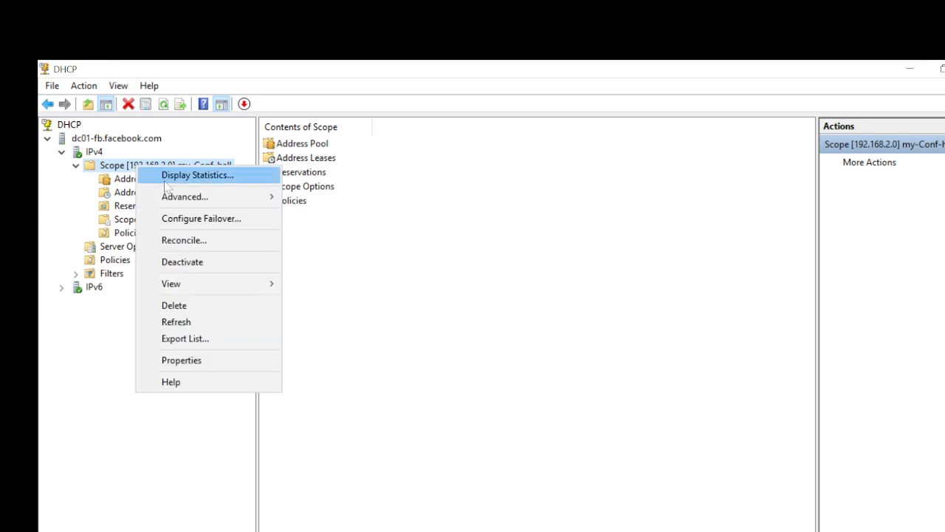
click(165, 182)
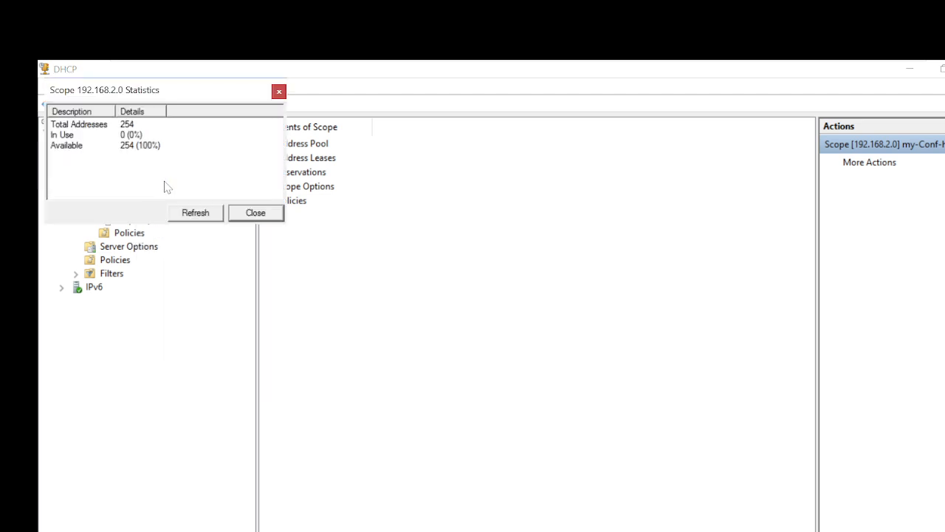
click(258, 214)
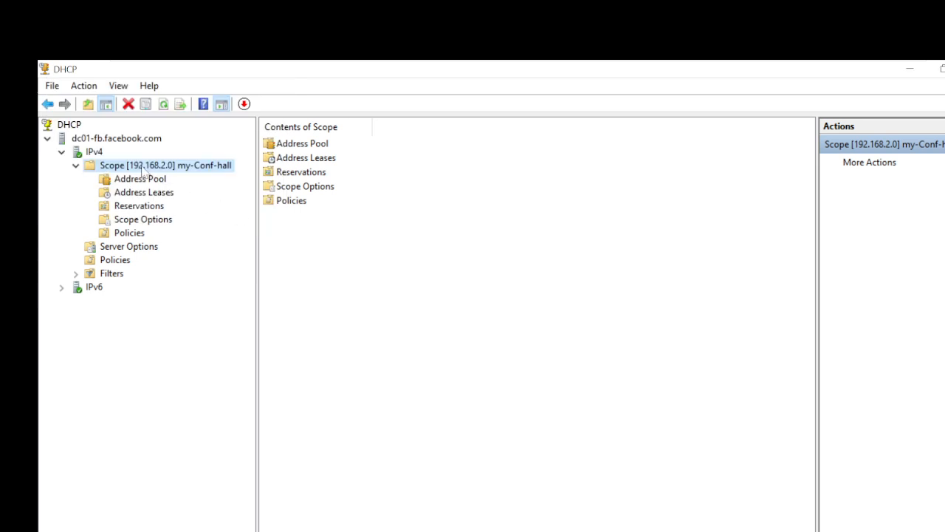
Confirm the scope statistics show 254 available addresses, then view the 192.168.2.1–192.168.2.254 address pool.
right_click(142, 169)
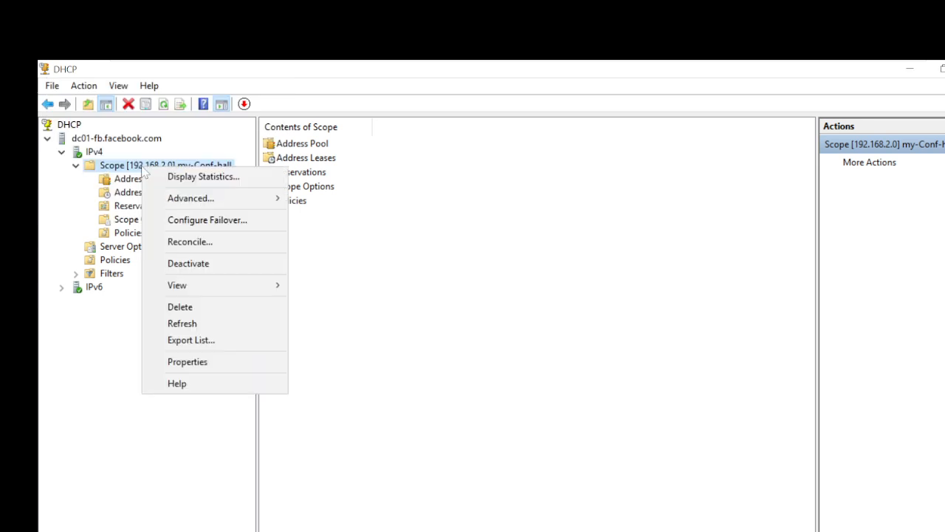
click(195, 178)
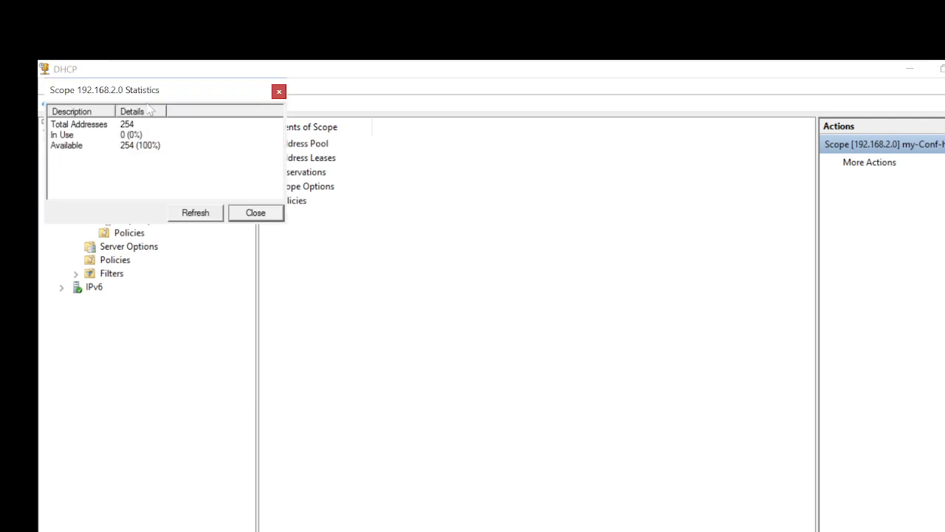
click(89, 127)
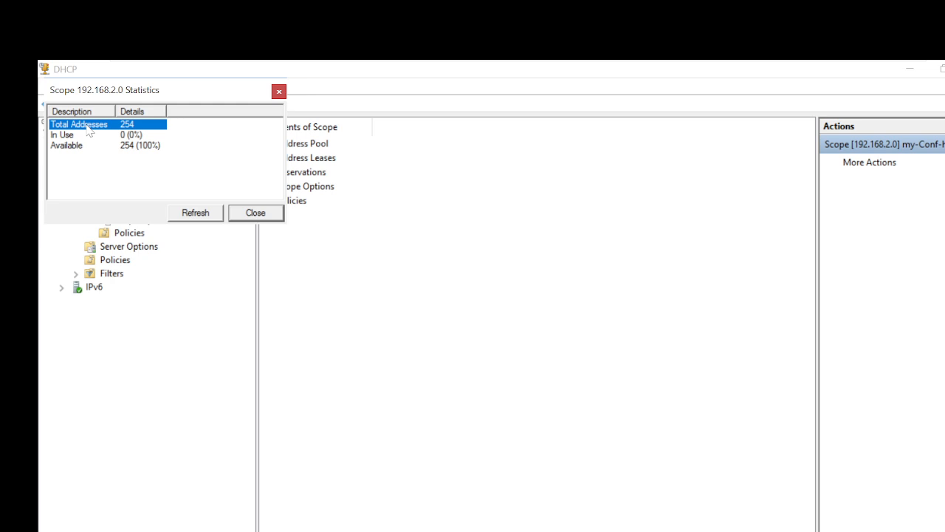
click(63, 138)
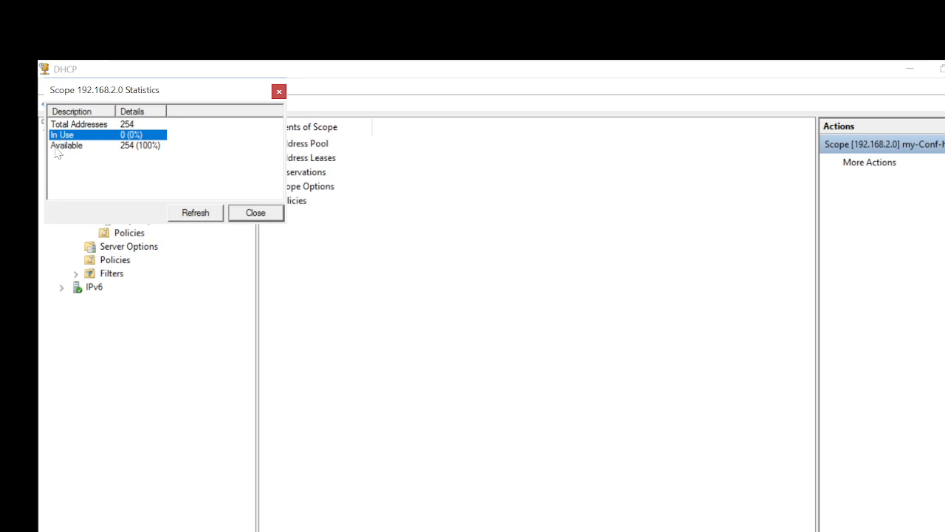
click(57, 151)
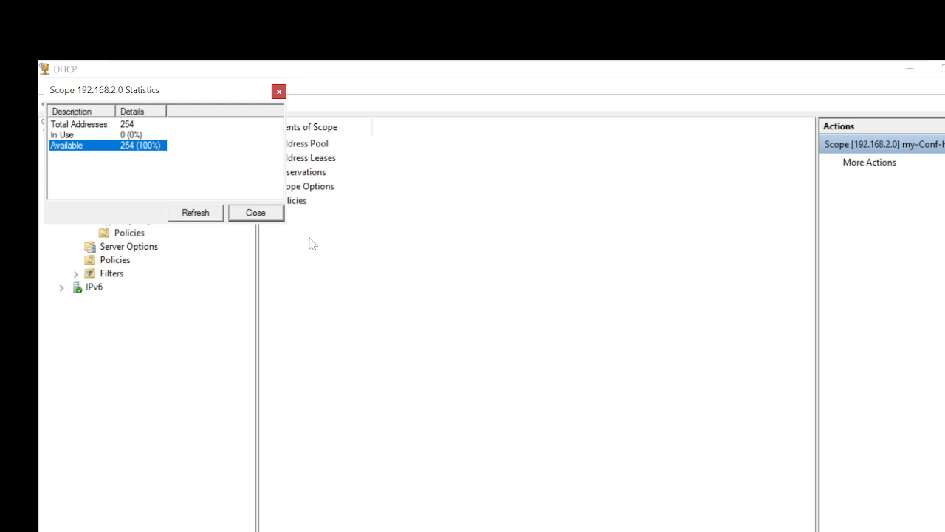
click(271, 215)
click(146, 181)
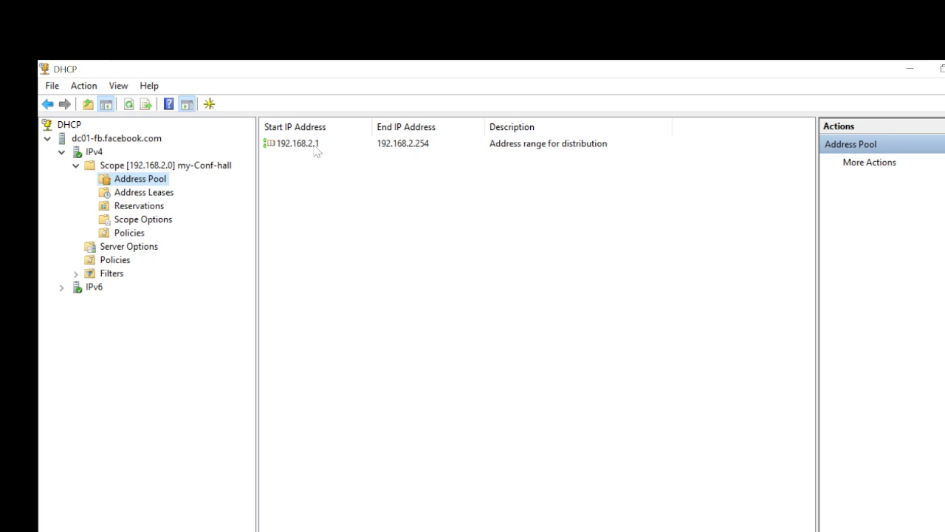
click(124, 233)
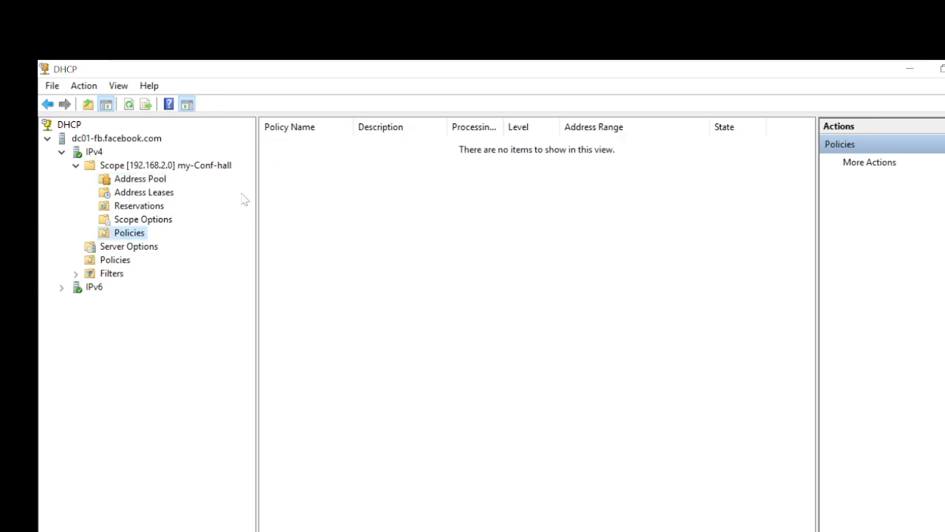
click(148, 220)
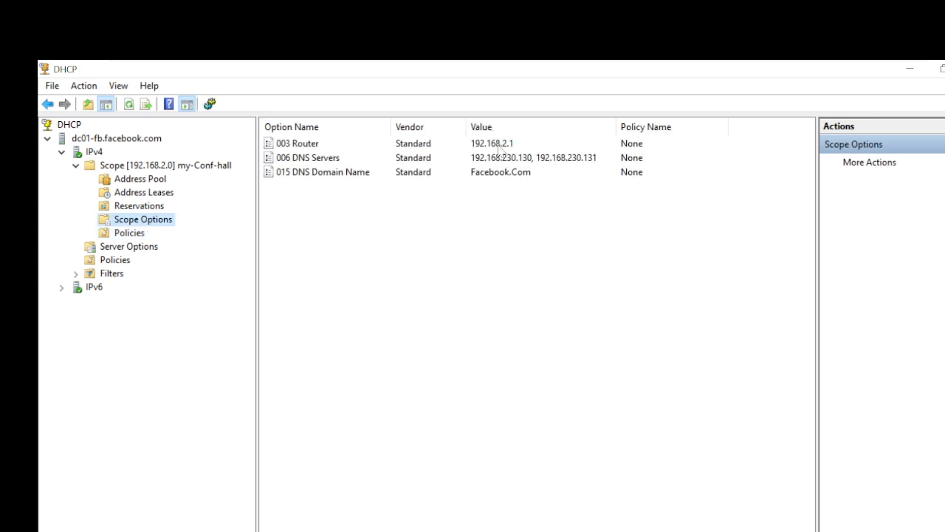
click(500, 145)
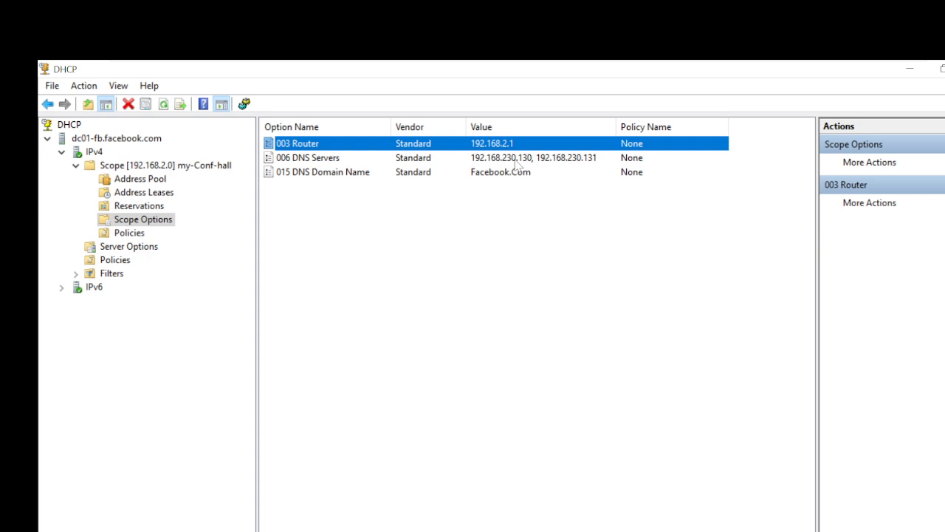
click(447, 267)
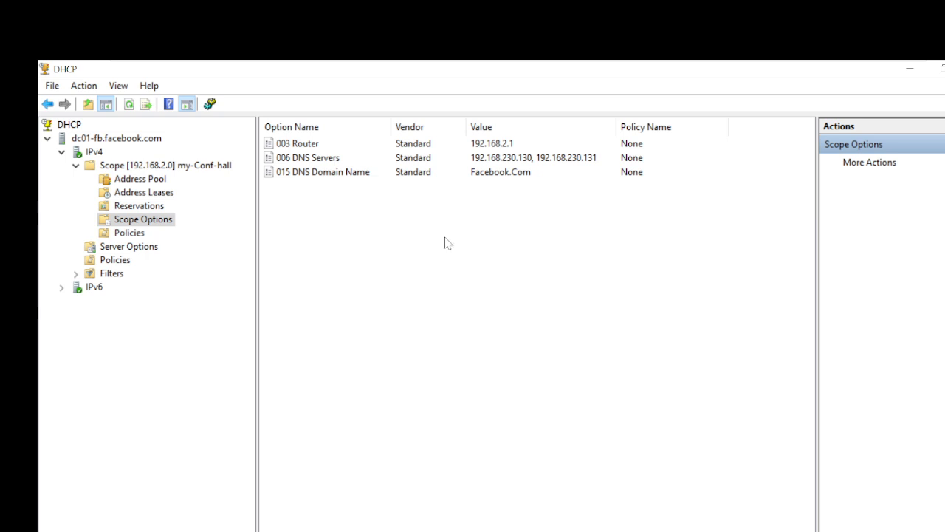
click(417, 148)
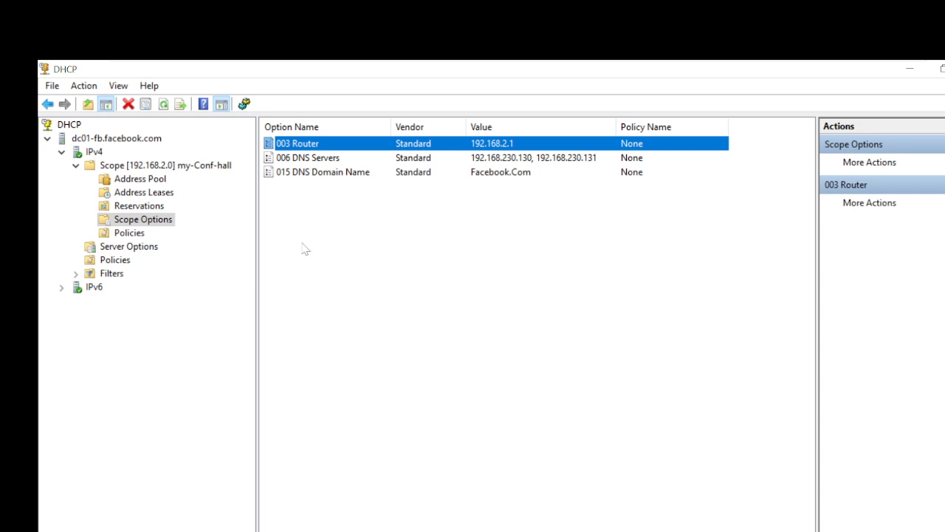
click(133, 181)
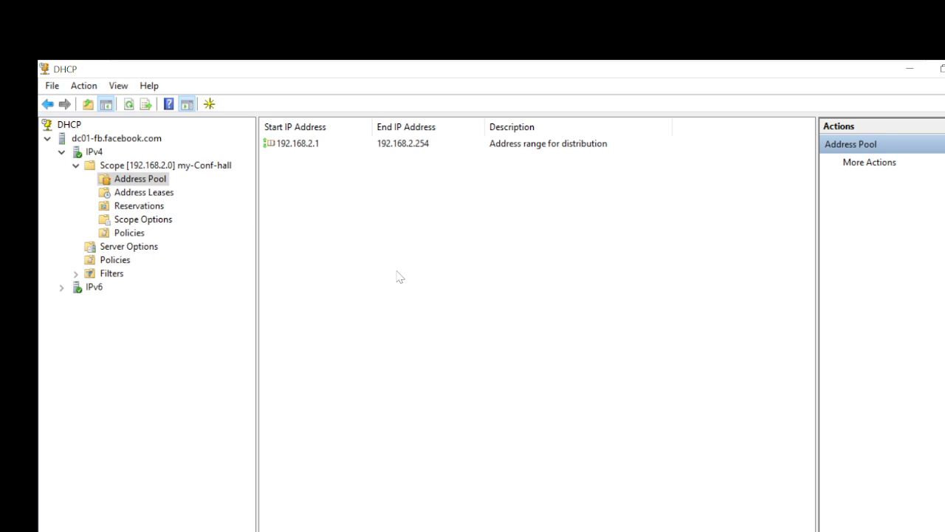
Add an exclusion range from 192.168.2.1 to 192.168.2.10 to the address pool.
right_click(354, 242)
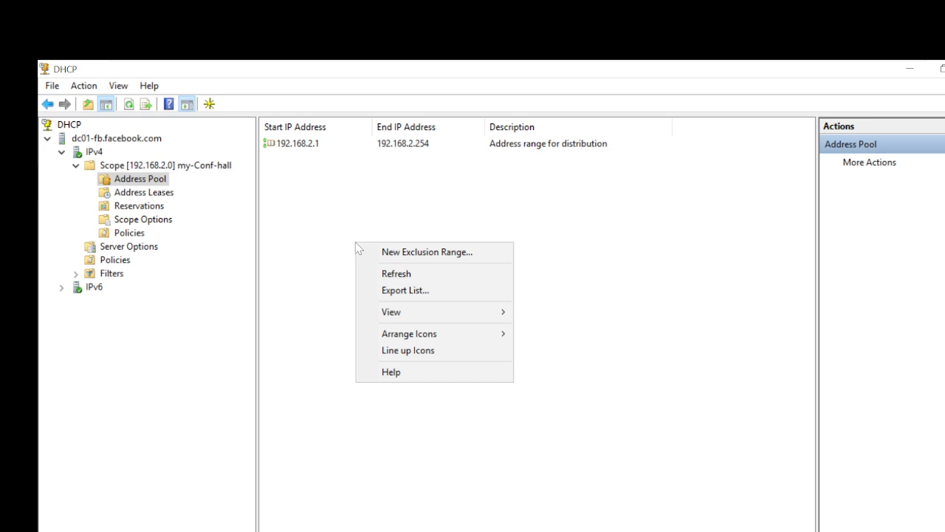
click(429, 252)
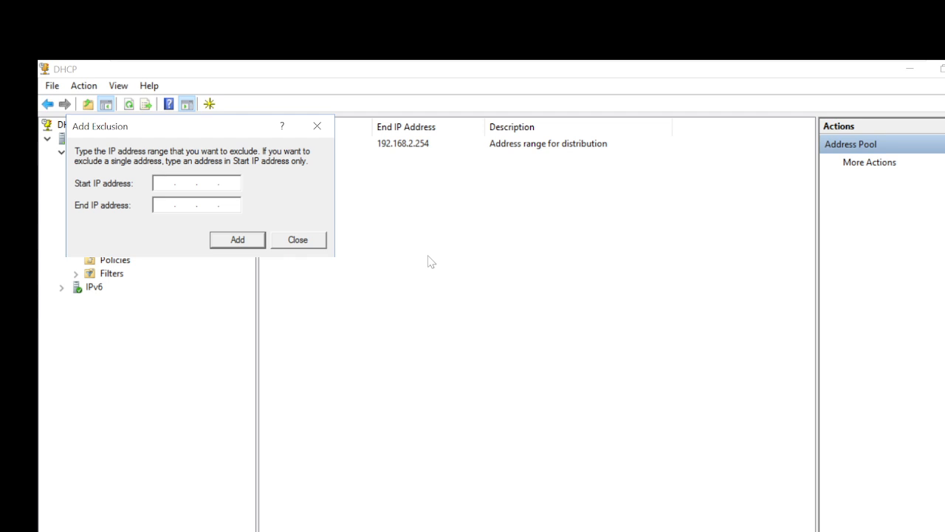
text(192.1)
text(68.23)
text(0)
key(BackSpace)
key(BackSpace)
text(1)
key(Tab)
text(192 . 168 . 2 . )
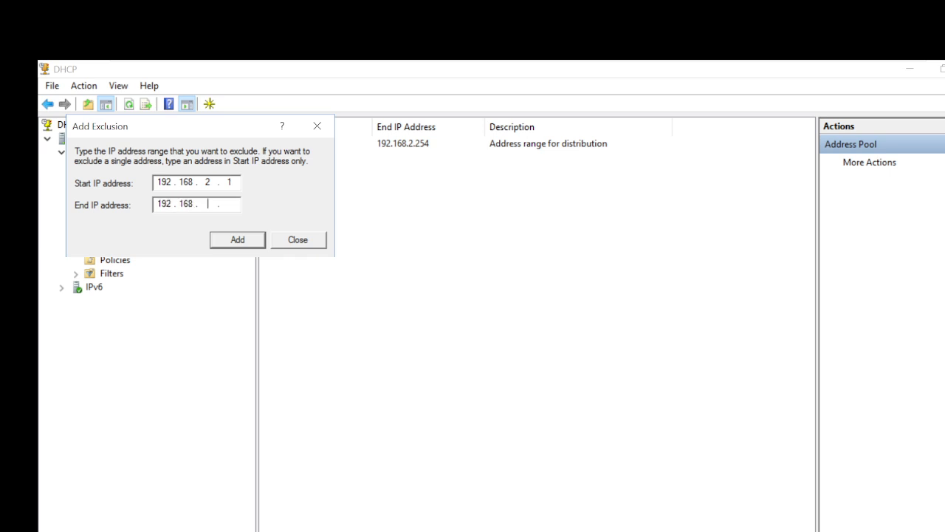
text(10)
click(240, 241)
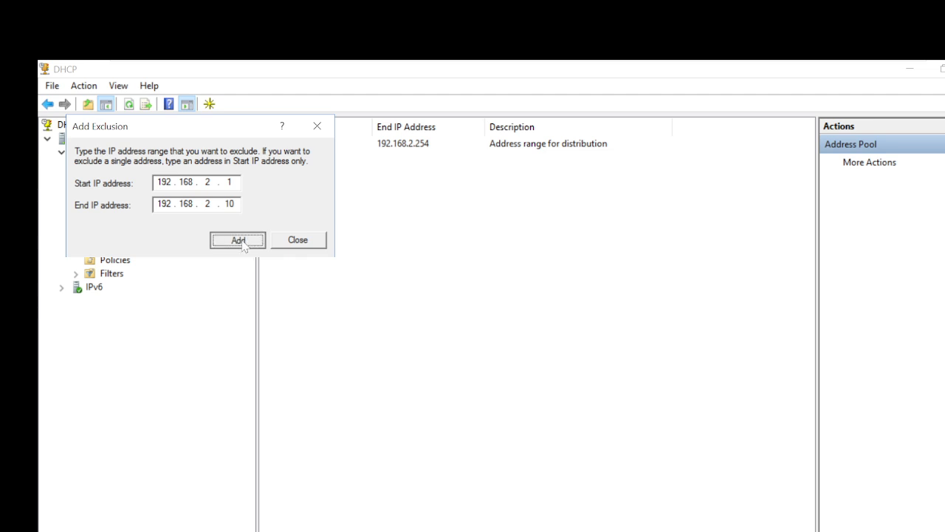
click(307, 243)
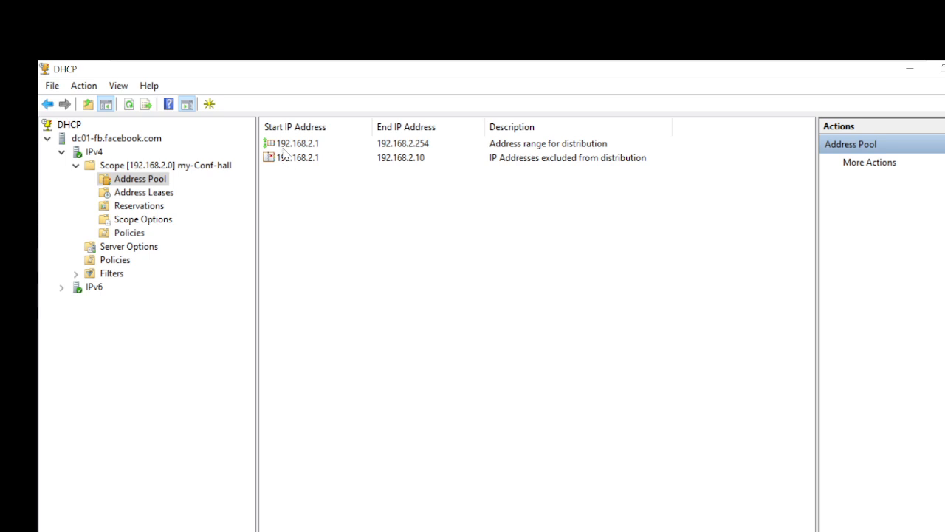
Review the distribution range and new exclusion entries, then return to the my-Conf-hall scope.
click(497, 147)
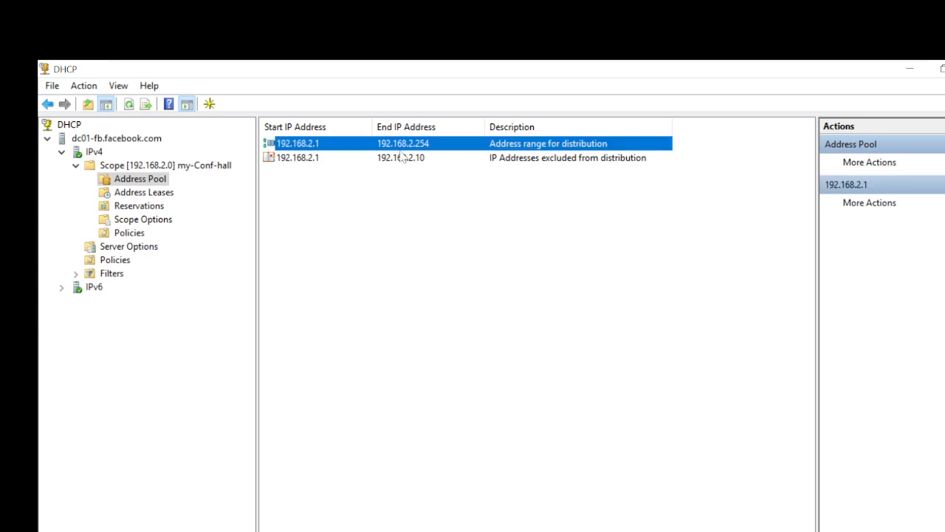
click(360, 240)
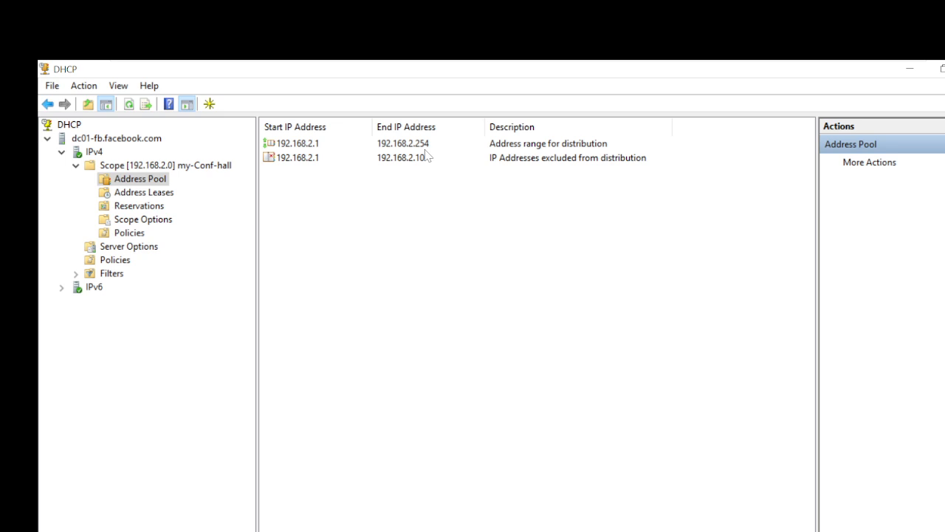
click(291, 167)
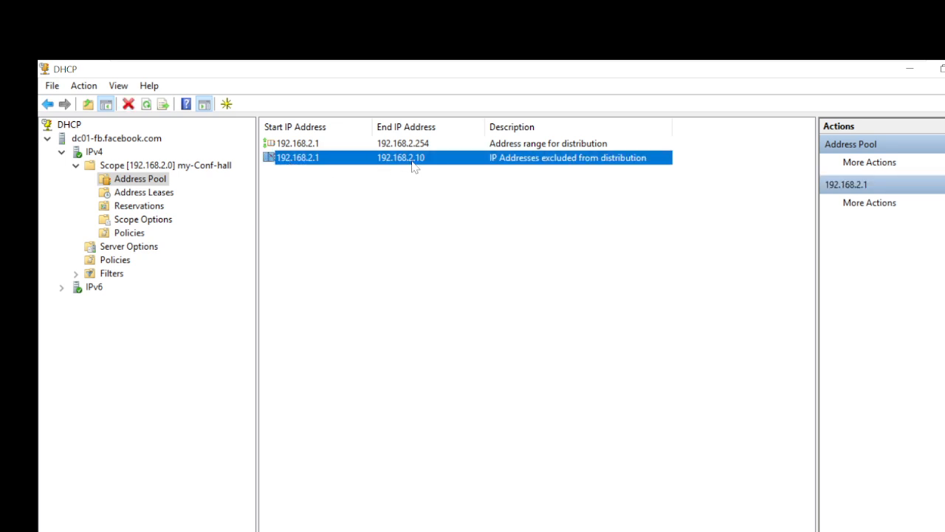
click(484, 294)
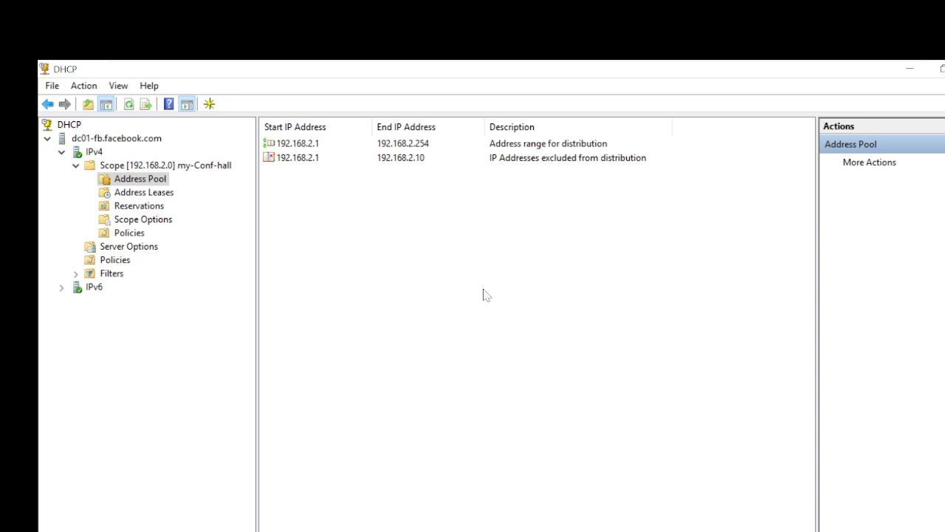
click(134, 167)
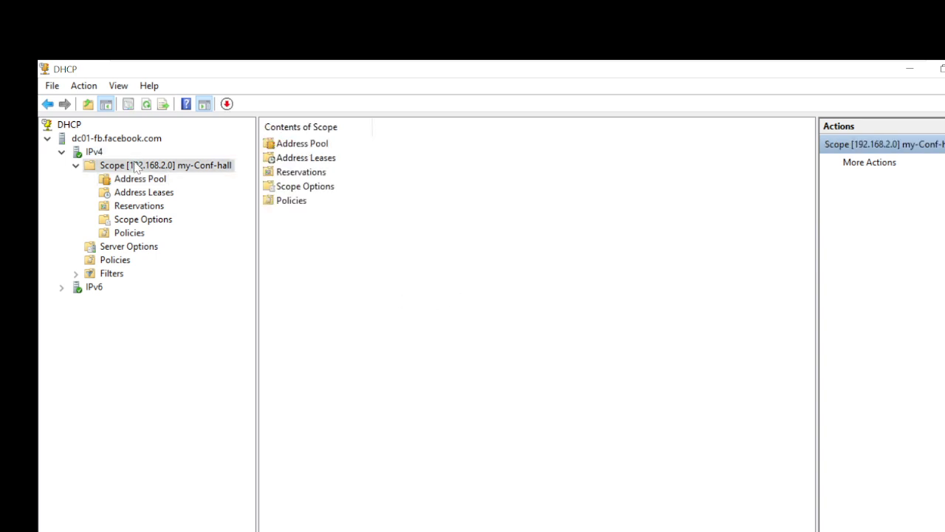
Confirm the updated scope statistics show 244 available addresses, then reopen the address pool.
right_click(134, 166)
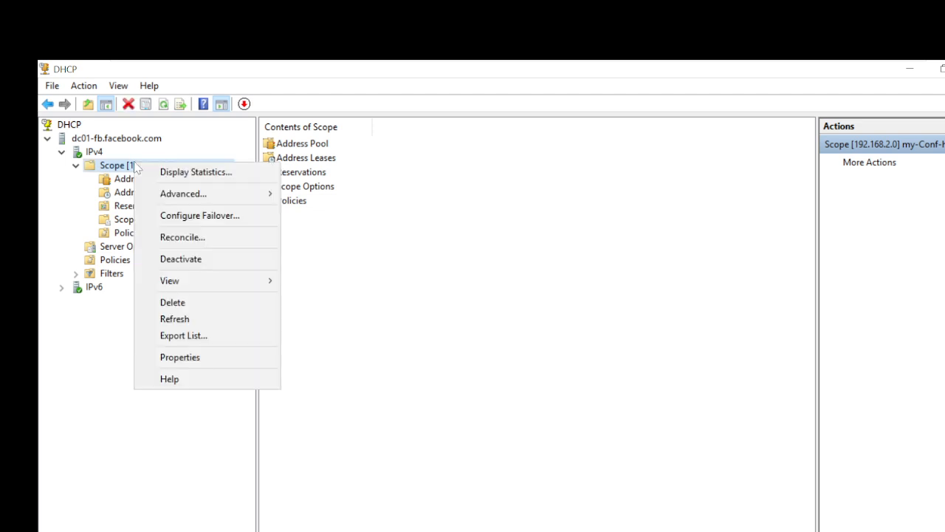
click(181, 173)
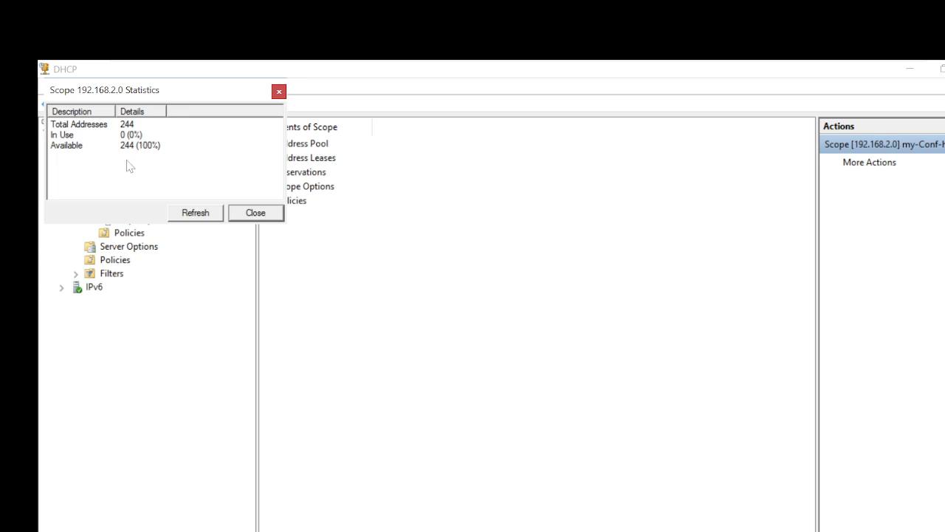
click(73, 150)
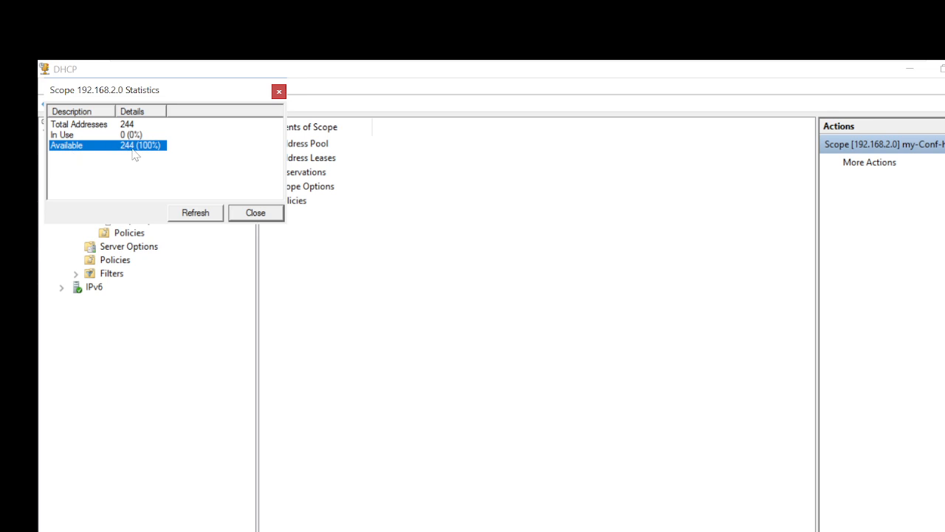
click(254, 213)
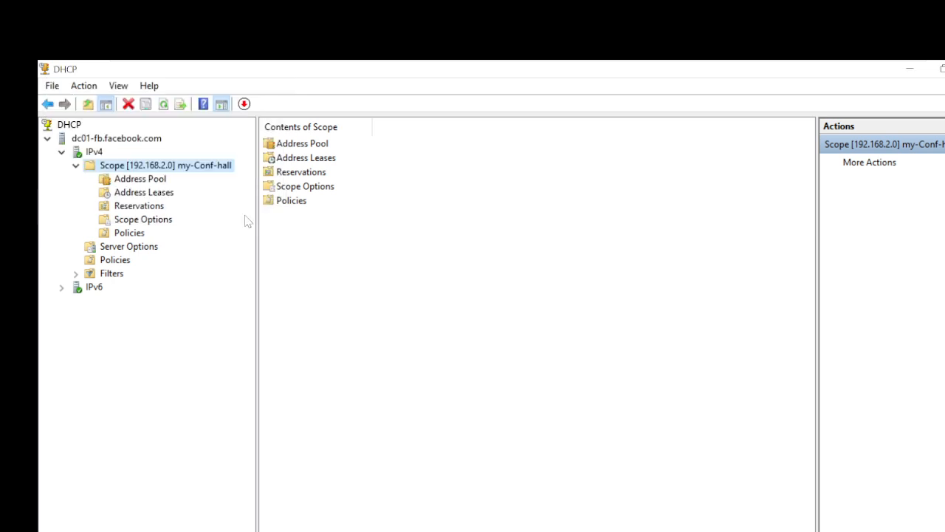
click(140, 180)
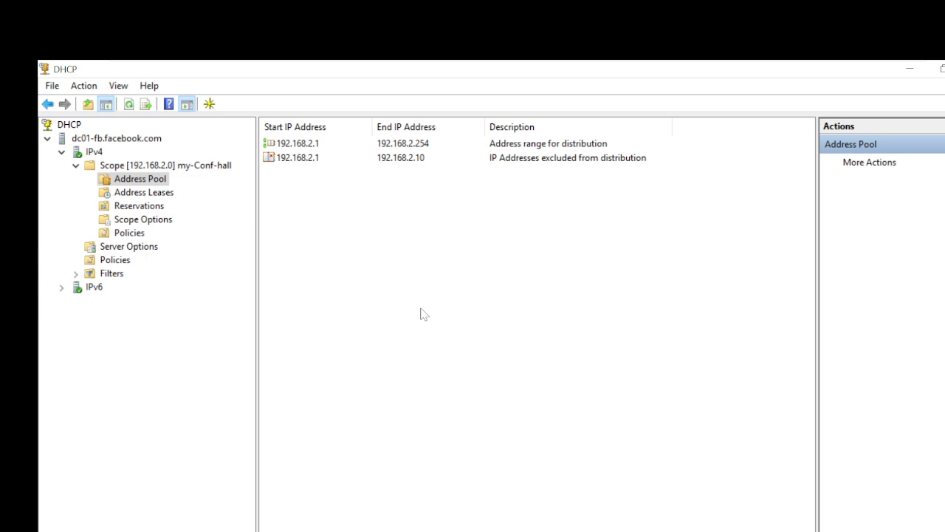
Exclude 192.168.2.100 through 192.168.2.150 from the address pool as a second range.
right_click(424, 314)
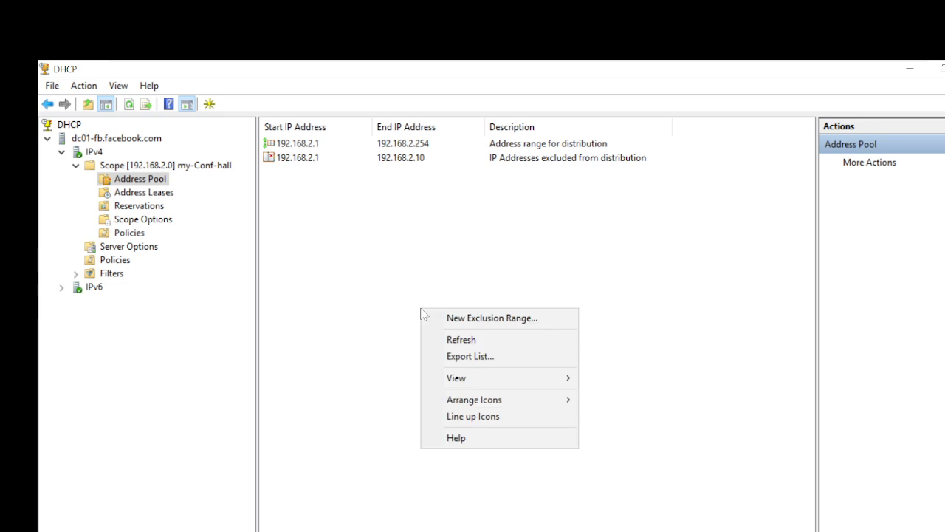
click(452, 317)
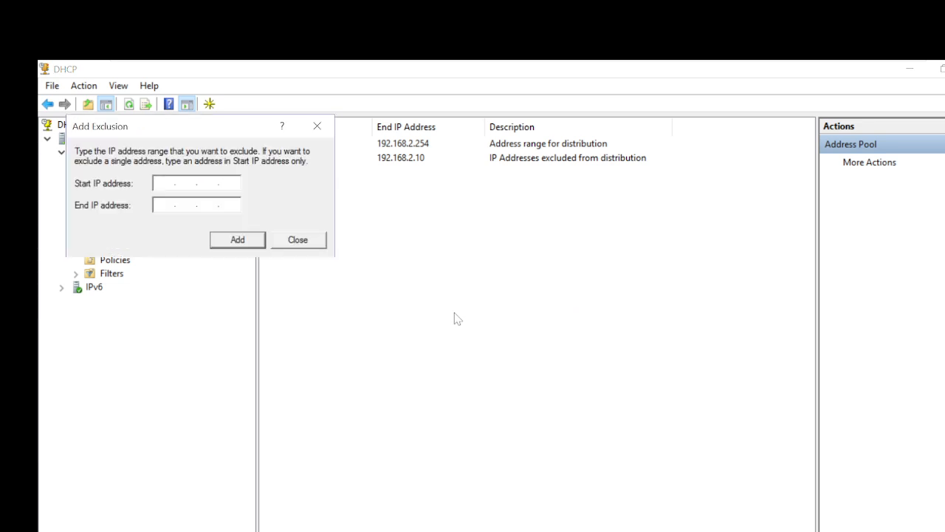
text(192.168.2.100)
key(Tab)
text(192.168)
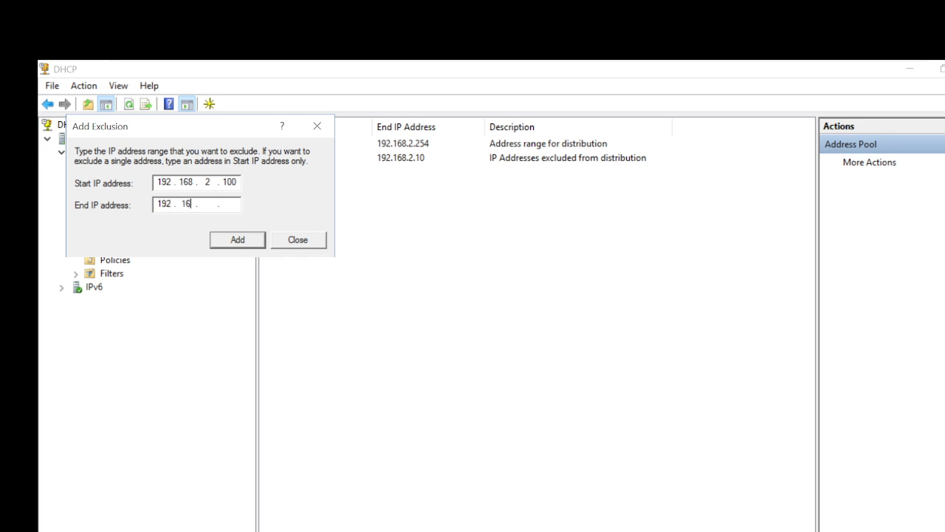
text(2)
text(250)
key(BackSpace)
key(BackSpace)
key(BackSpace)
text(150)
click(247, 244)
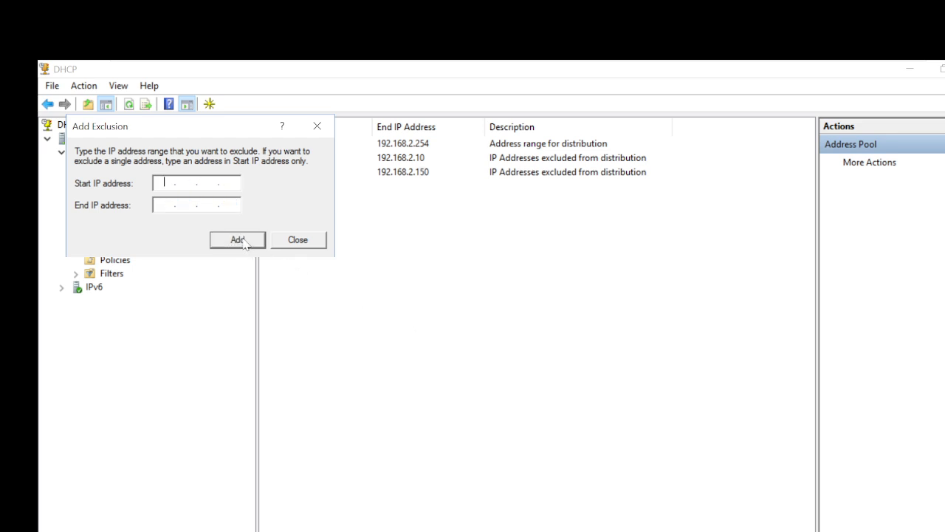
click(314, 244)
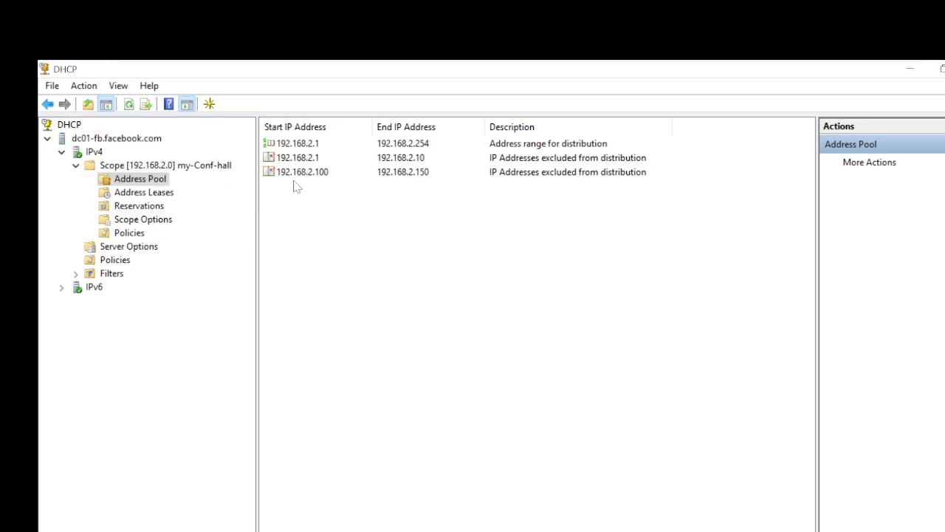
right_click(173, 165)
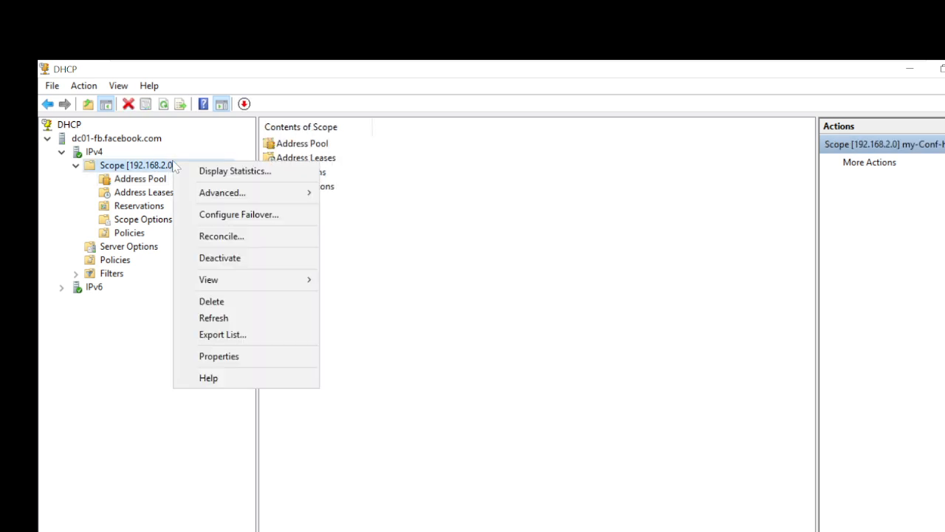
click(227, 172)
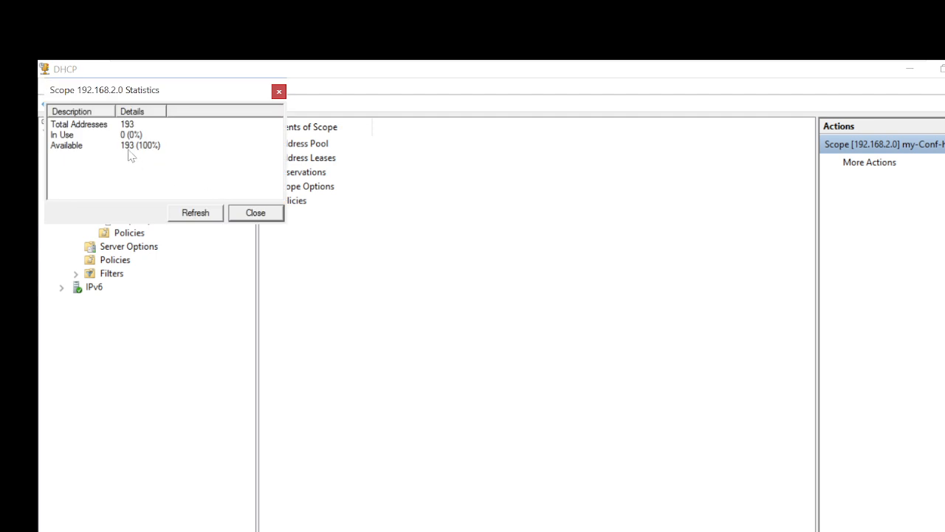
click(250, 213)
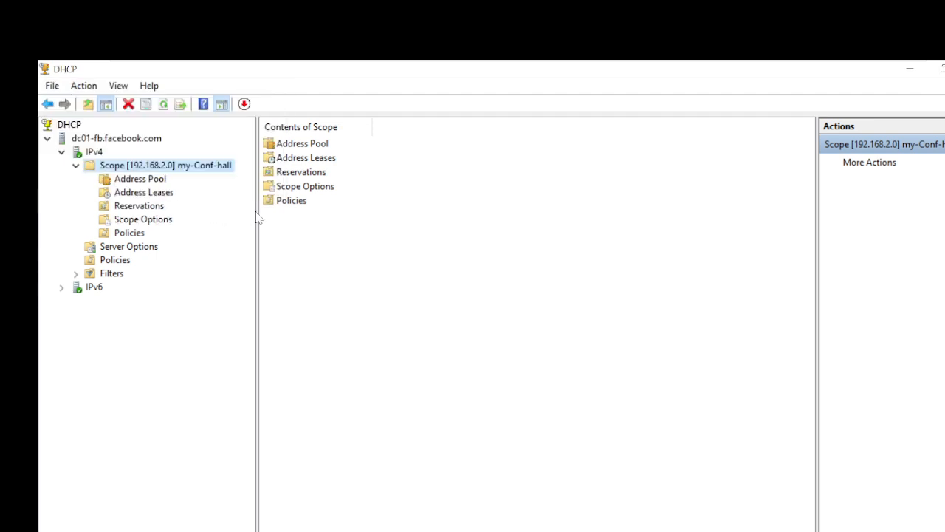
click(144, 180)
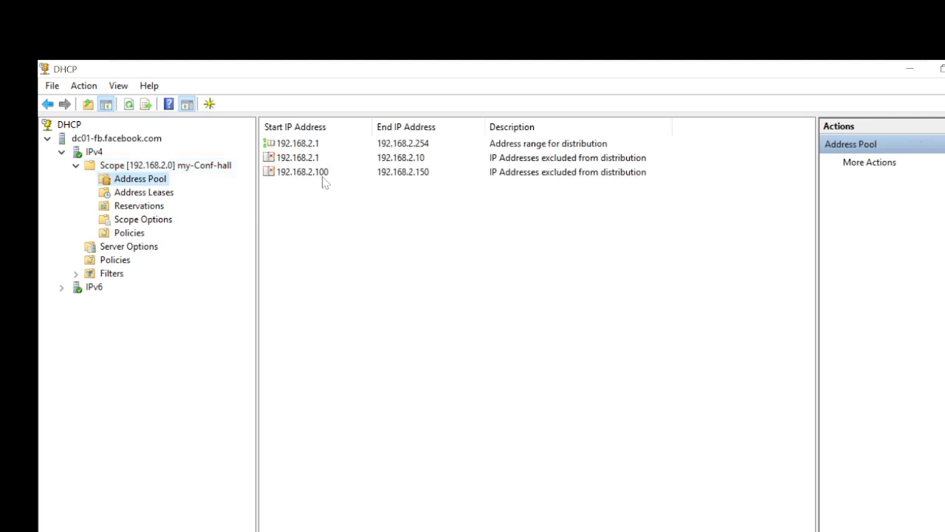
click(323, 177)
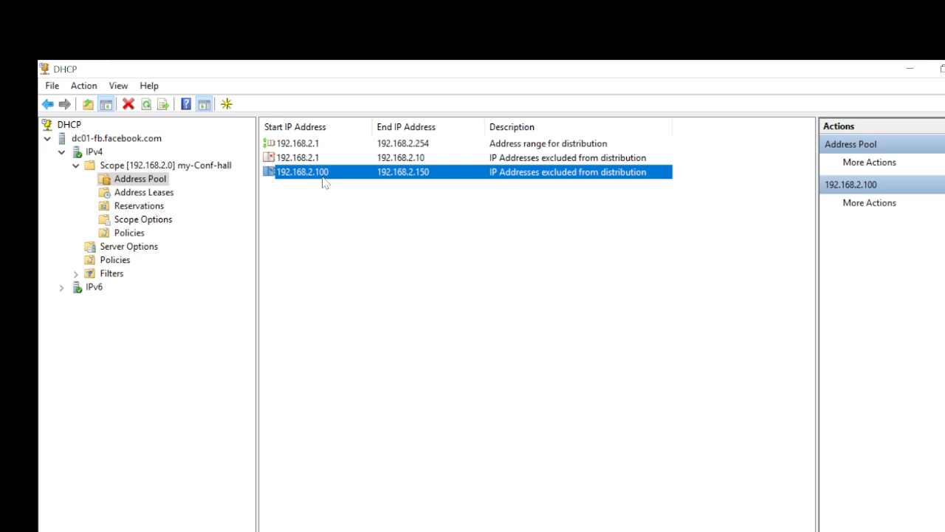
Delete the 192.168.2.100–192.168.2.150 exclusion range.
right_click(323, 183)
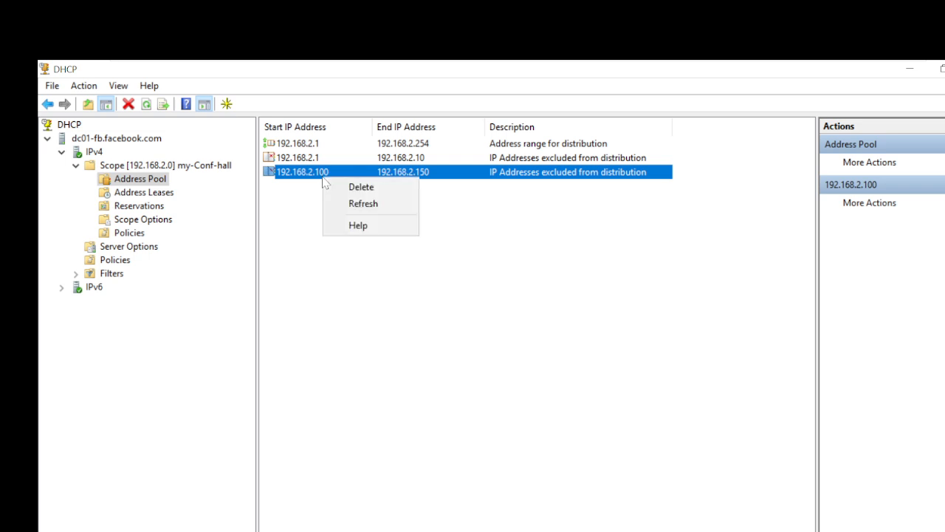
click(373, 189)
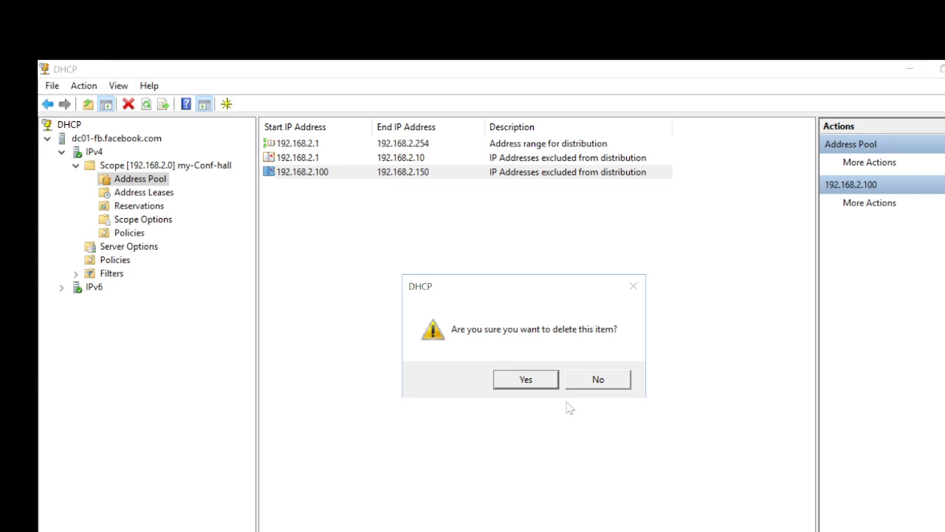
click(529, 379)
Check the my-Conf-hall scope statistics again, which show 244 available addresses.
click(136, 167)
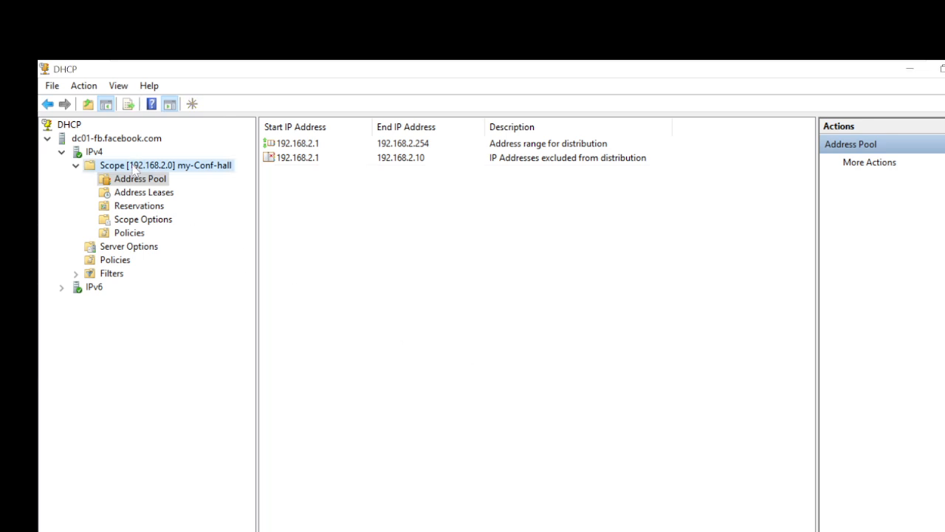
right_click(150, 170)
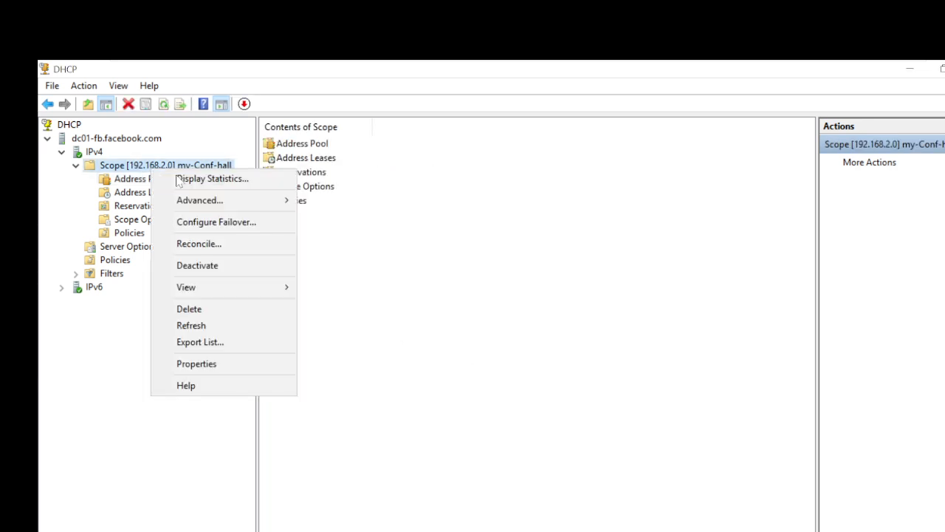
click(179, 179)
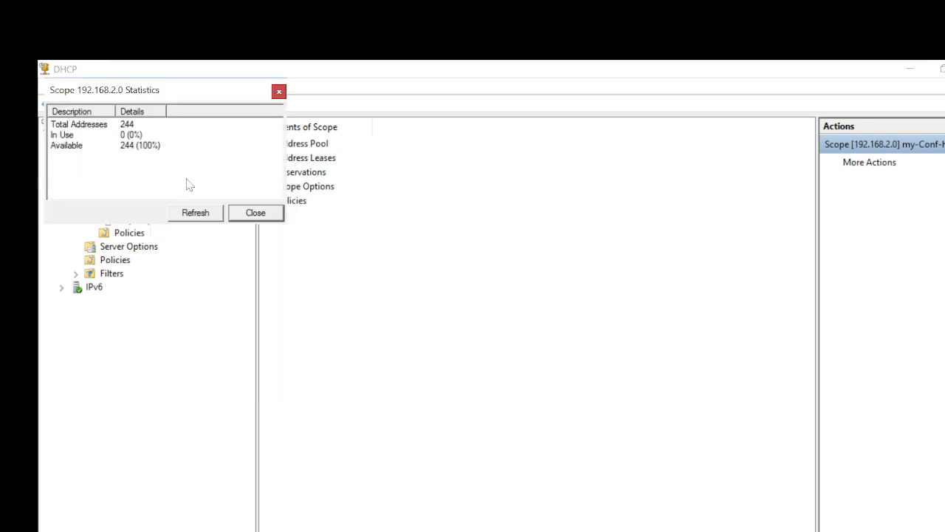
click(132, 151)
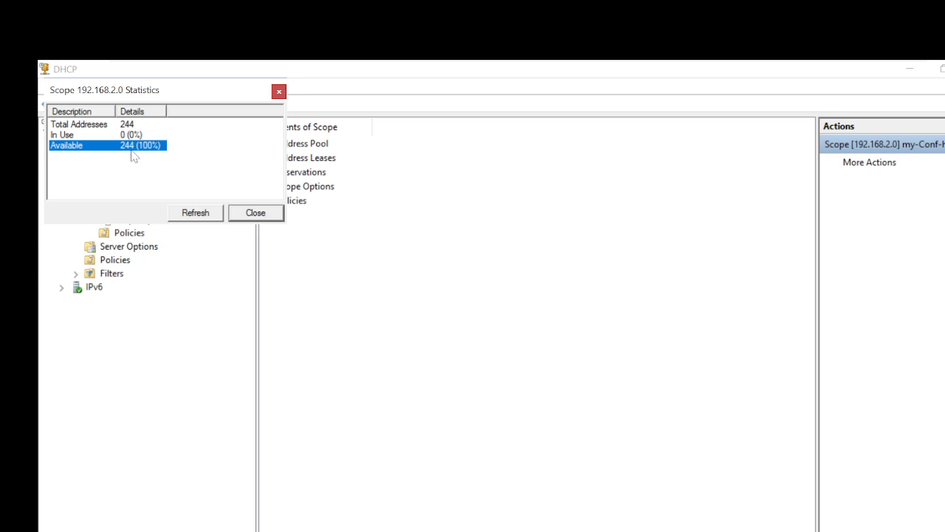
click(244, 212)
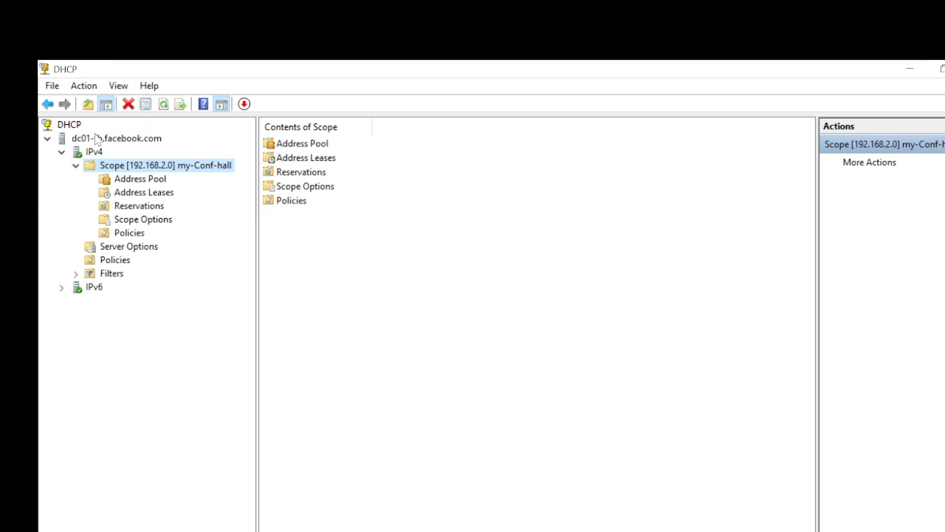
Reopen the scope statistics and verify 244 total addresses, 0 in use, 244 available.
click(395, 304)
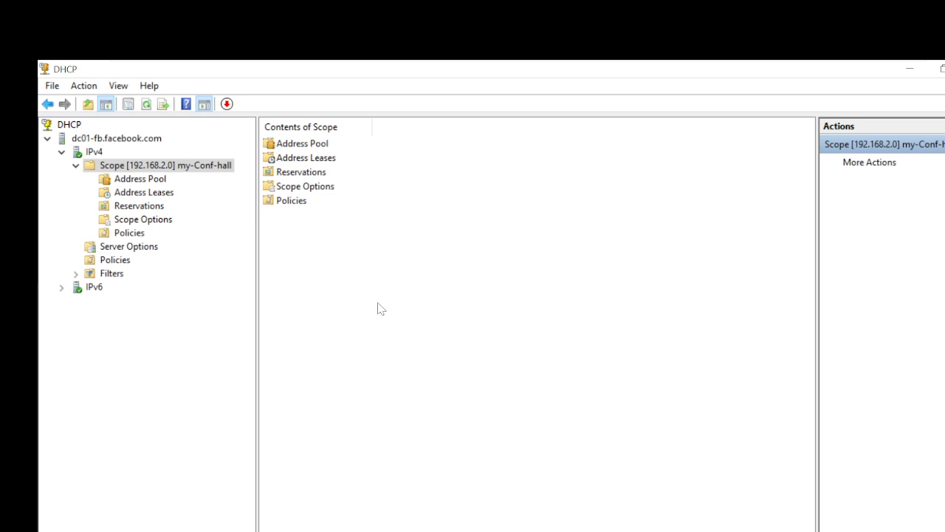
right_click(138, 171)
click(157, 182)
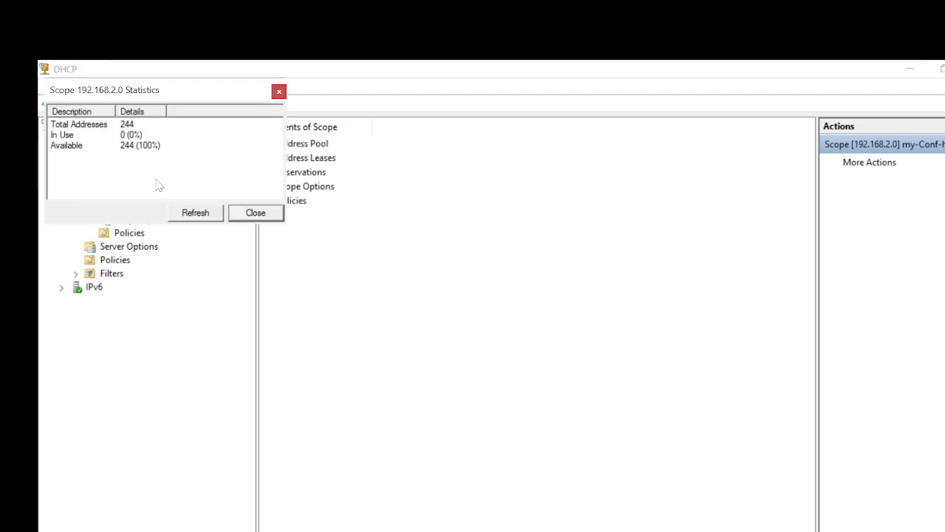
click(67, 150)
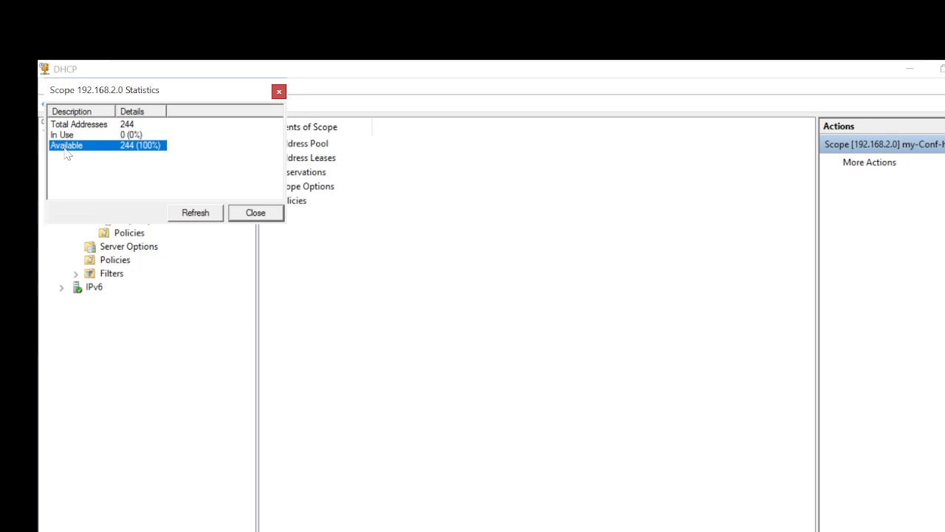
click(65, 138)
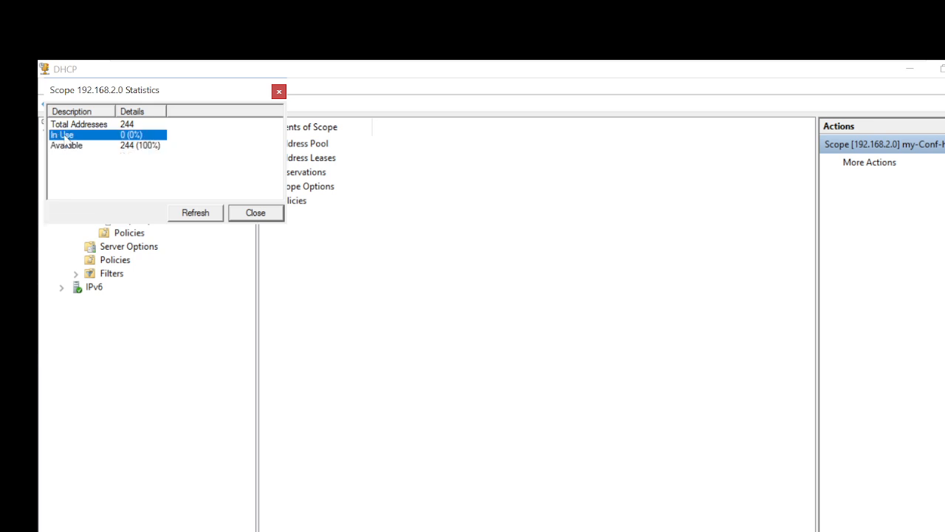
click(124, 147)
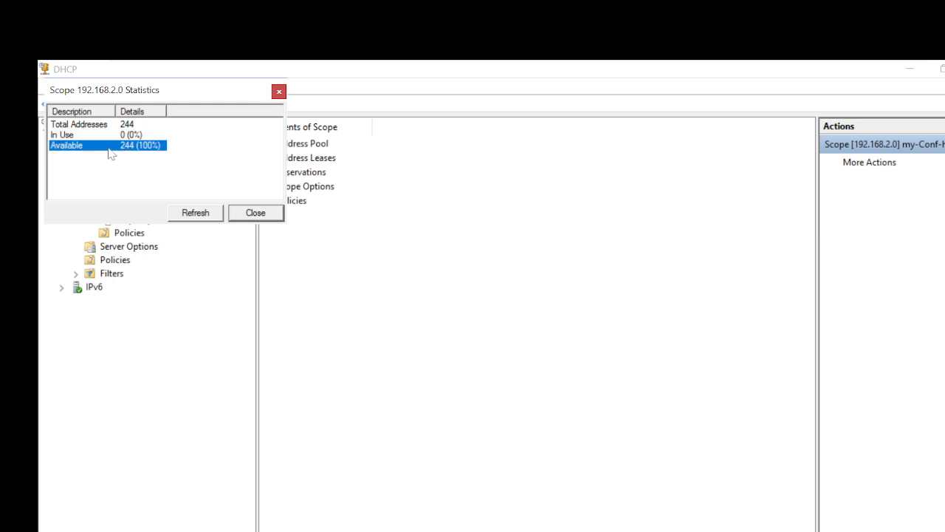
click(69, 127)
click(67, 138)
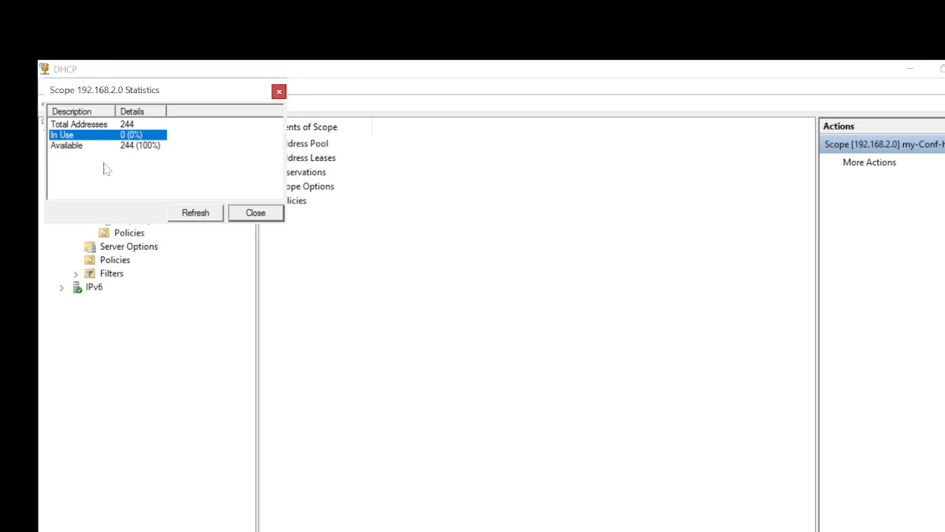
Close the 192.168.2.0 scope statistics and bring up the my-Conf-hall scope's menu.
click(270, 215)
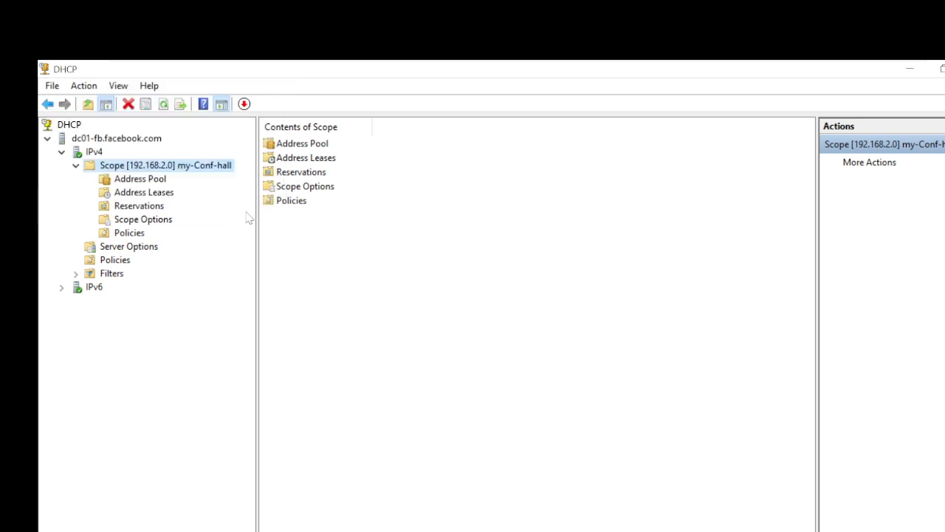
right_click(122, 167)
Change the my-Conf-hall scope lease duration from 8 days to 2 days and save it.
click(196, 352)
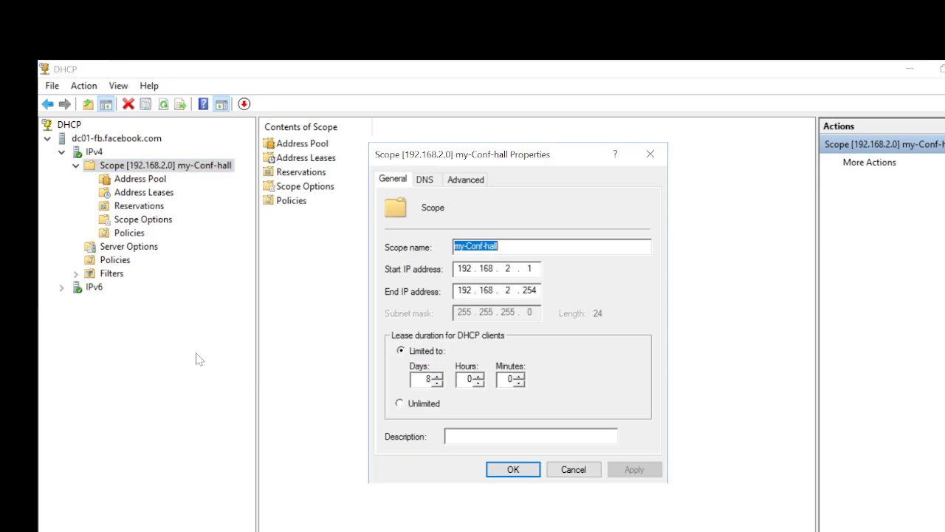
click(592, 355)
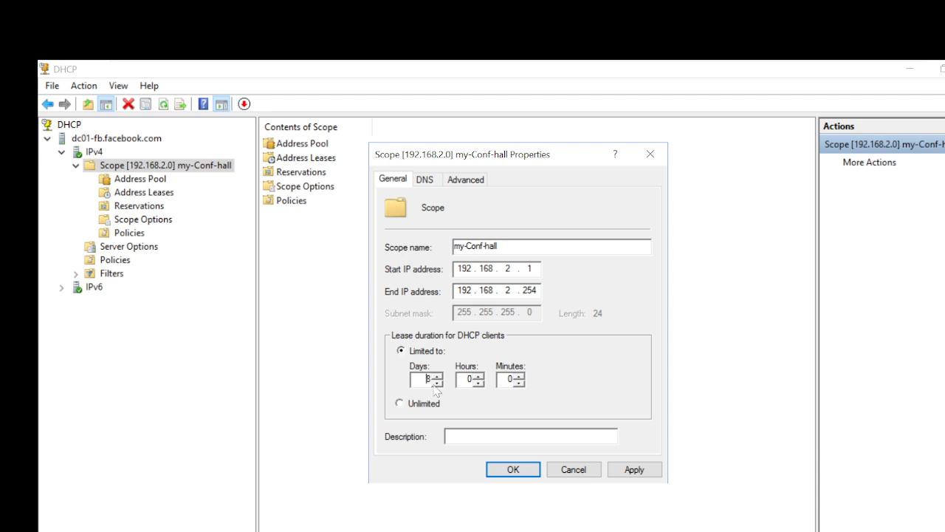
key(BackSpace)
text(2)
key(Delete)
click(624, 470)
click(529, 468)
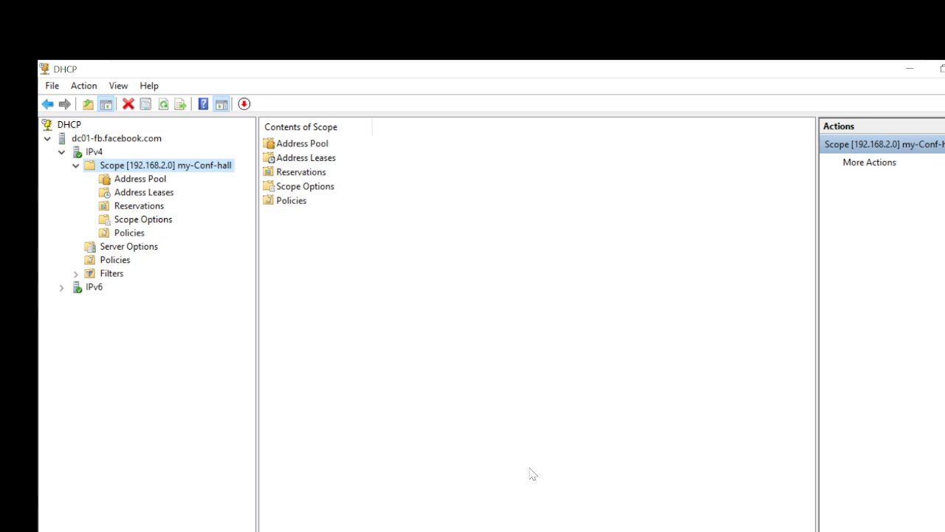
right_click(158, 168)
click(178, 179)
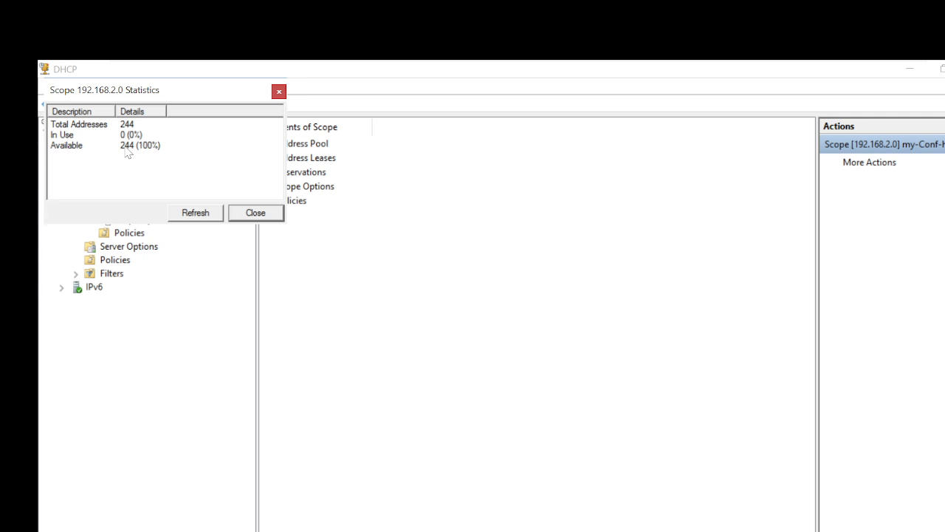
click(258, 215)
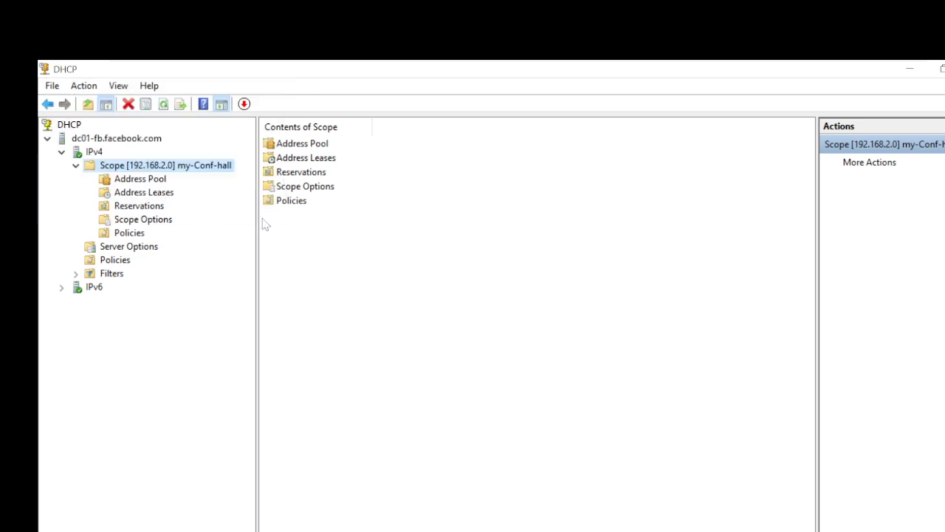
Show the Address Pool: range 192.168.2.1–192.168.2.254 with 192.168.2.1–192.168.2.10 excluded.
click(140, 180)
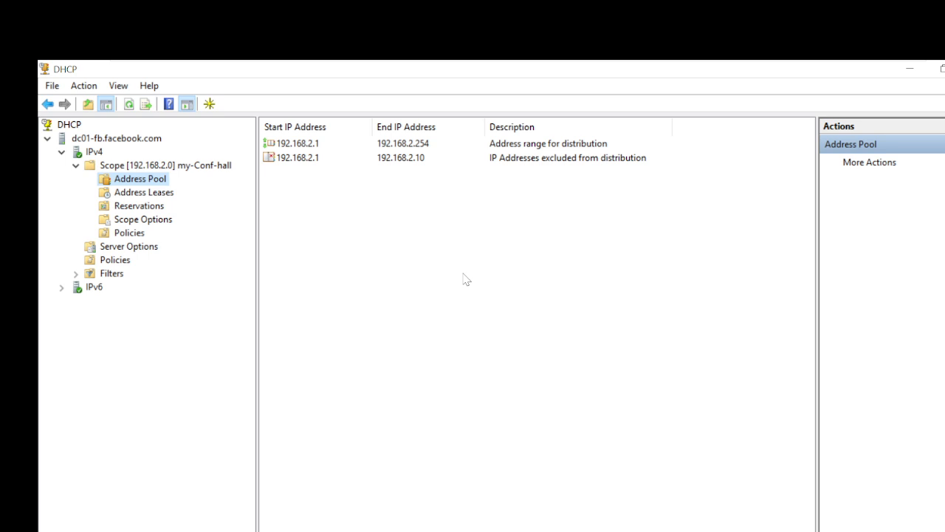
Minimize the VM and open a maximized Command Prompt on the host.
mouse_move(617, 67)
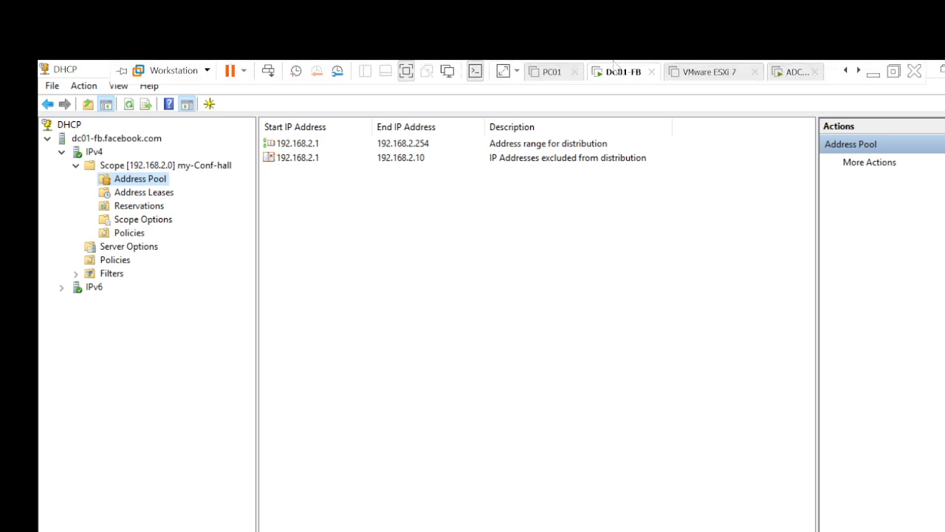
click(872, 71)
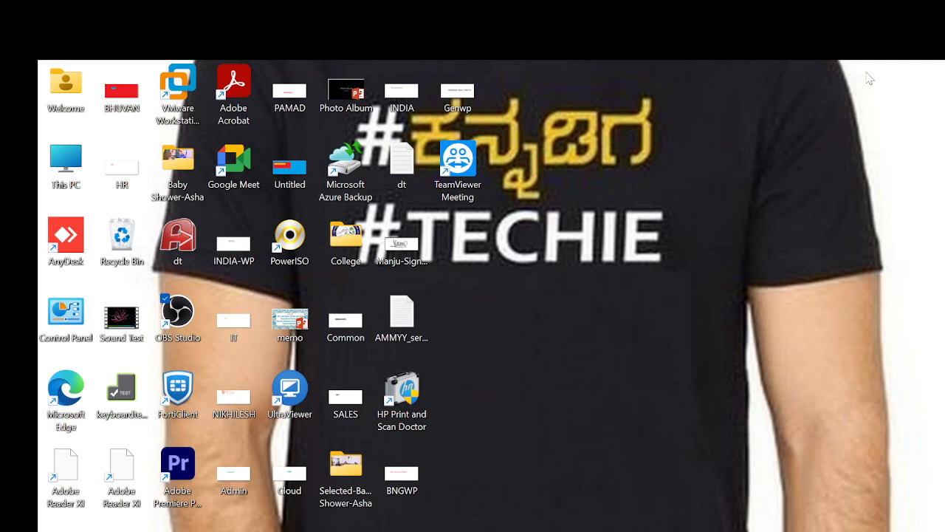
text(cmd)
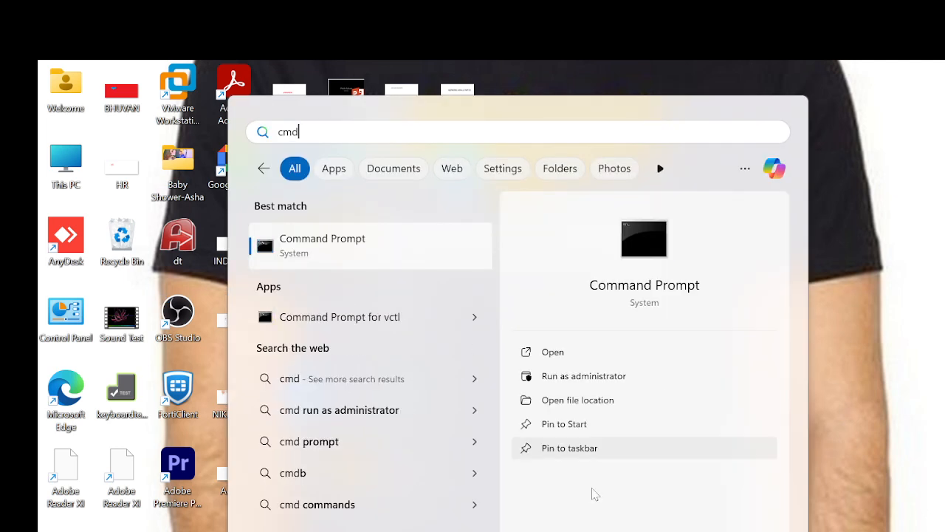
key(super+r)
text(cmd)
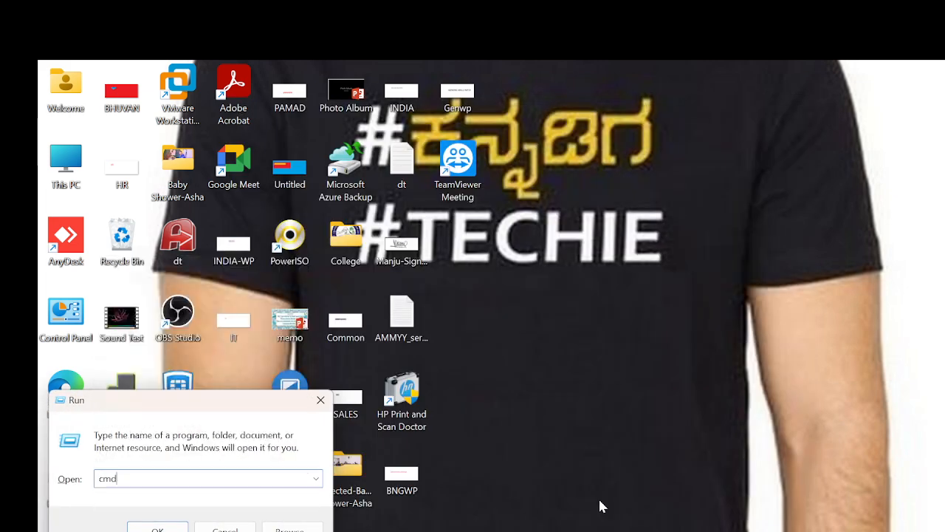
key(Return)
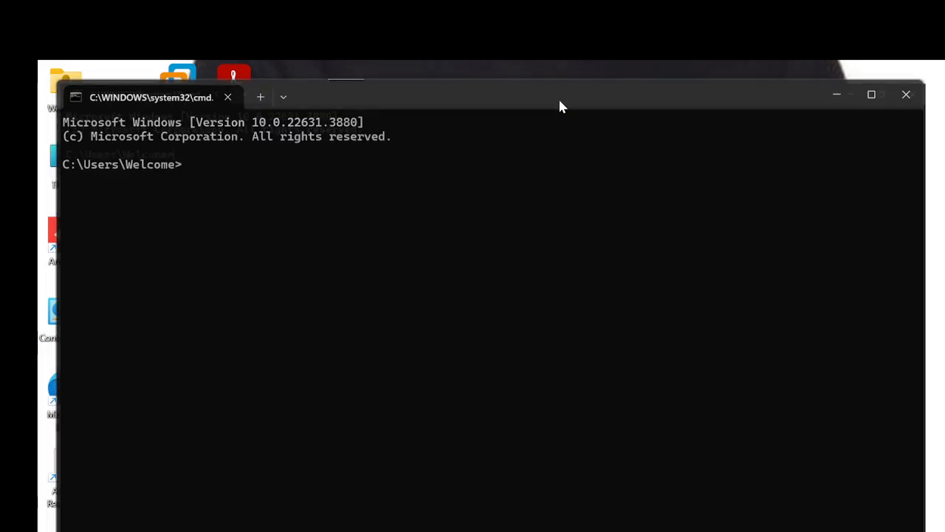
double_click(559, 101)
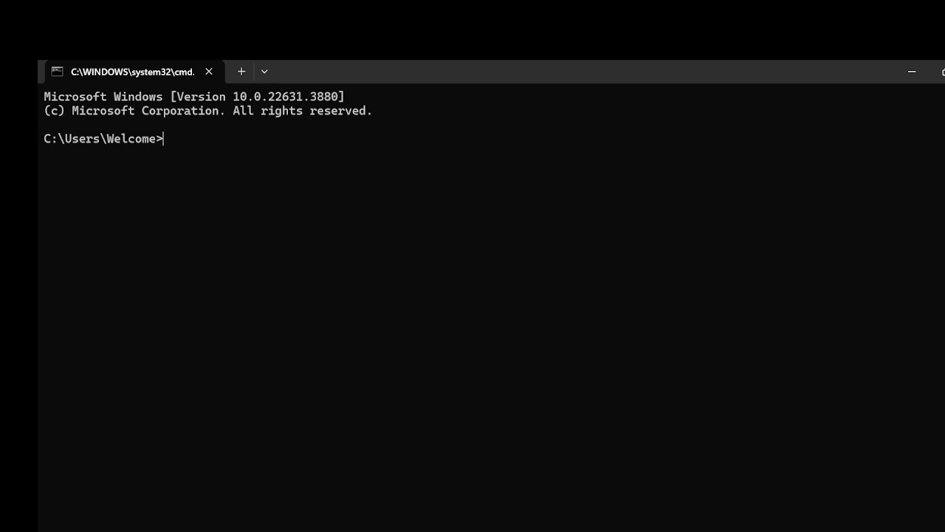
Run ipconfig, copy the Wi-Fi adapter's physical address, and return to DC01-FB's DHCP console.
text(ipconfig)
key(Return)
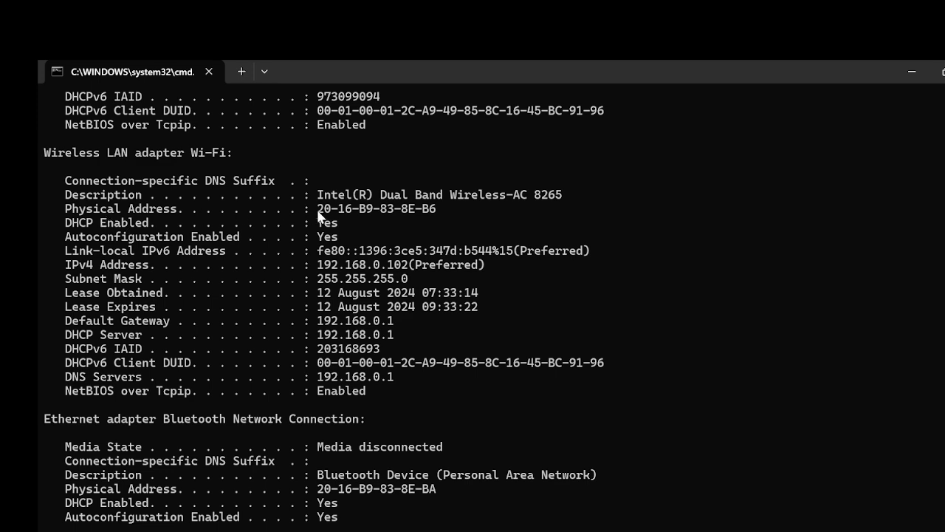
drag(318, 212, 434, 208)
key(ctrl+c)
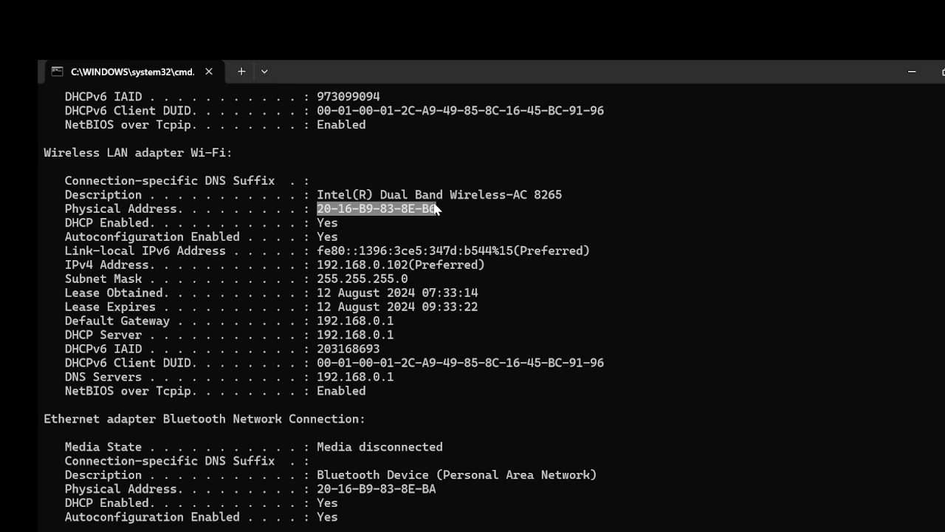
click(434, 207)
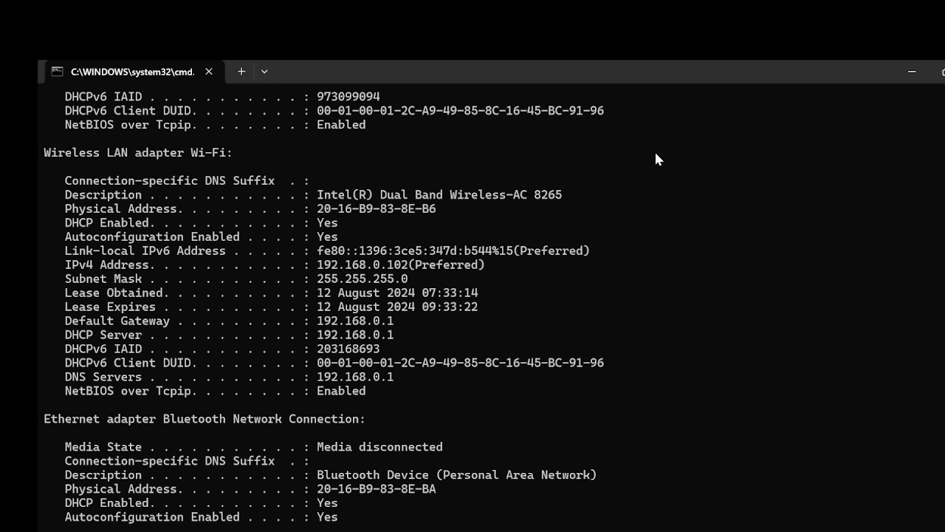
mouse_move(593, 531)
click(572, 472)
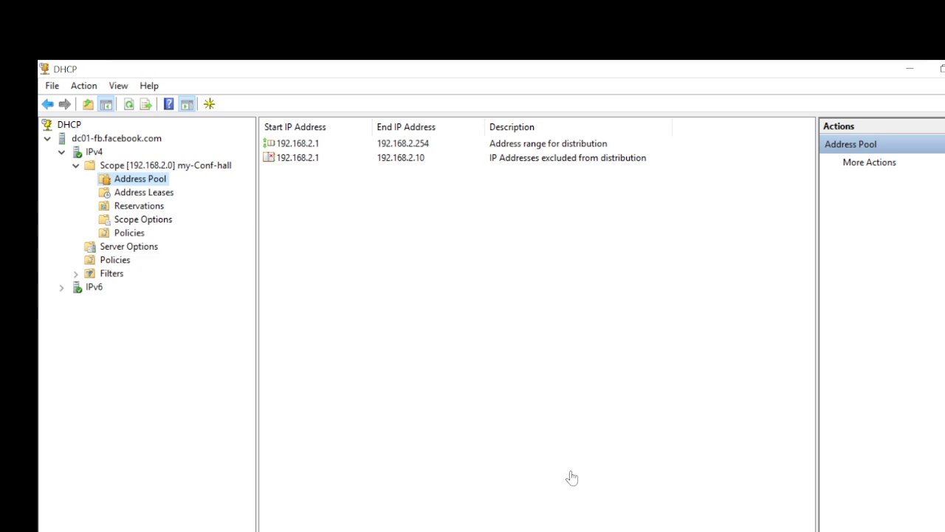
Start a new reservation named BOSS-PC with IP address 192.168.2.50.
click(144, 207)
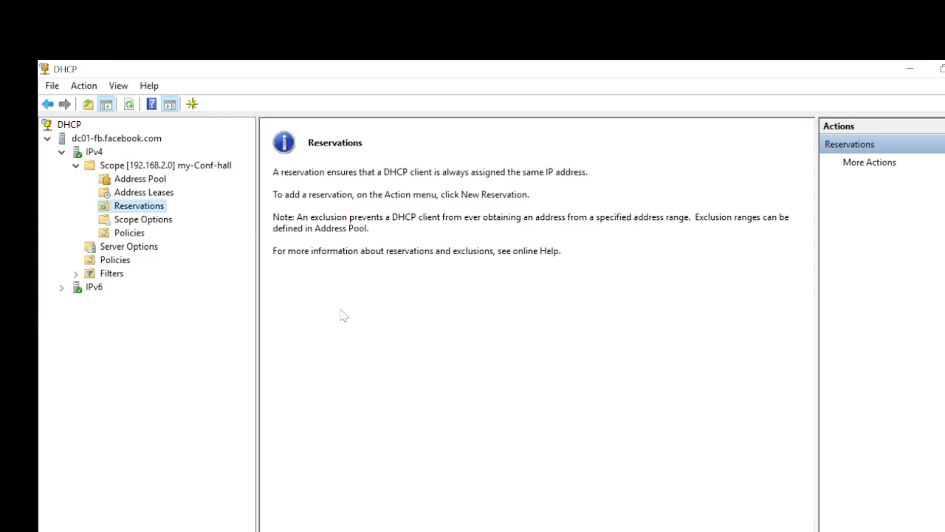
right_click(133, 208)
click(193, 217)
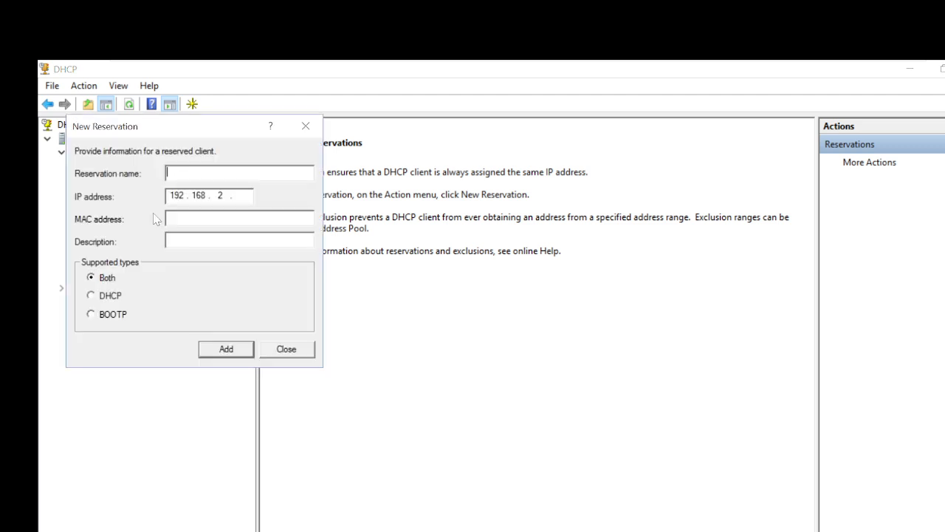
text(BOSS-PC)
key(Tab)
text(50)
key(Tab)
Paste the Wi-Fi MAC address, add a 'reserving boss machine' description, and add the reservation.
key(ctrl+v)
key(Tab)
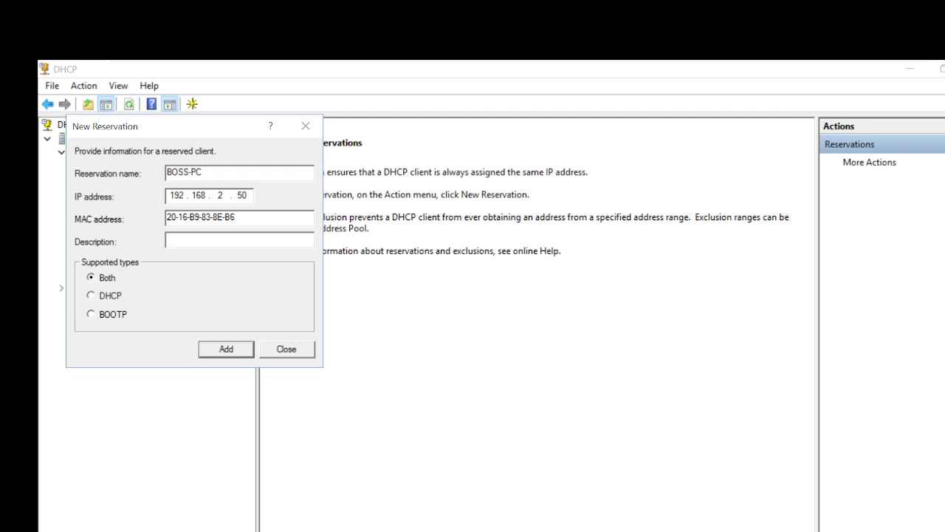
text(resering)
key(BackSpace)
key(BackSpace)
key(BackSpace)
key(BackSpace)
key(BackSpace)
text(ving boss mchine)
click(226, 352)
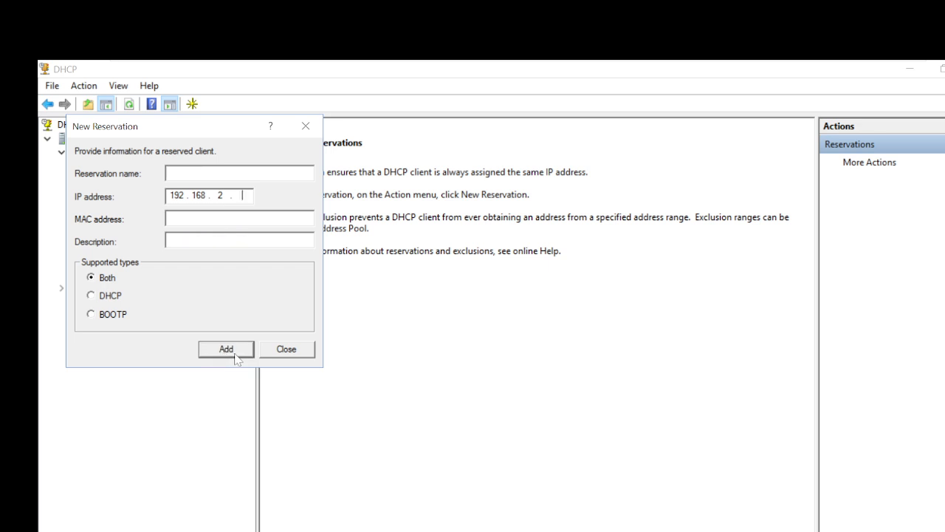
click(293, 354)
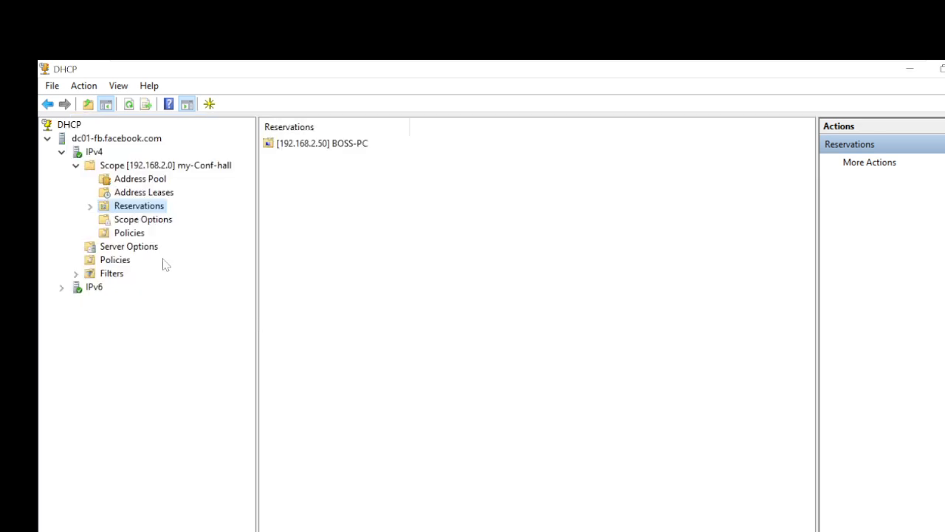
Expand Reservations to view BOSS-PC and its options, then return to the scope.
click(91, 207)
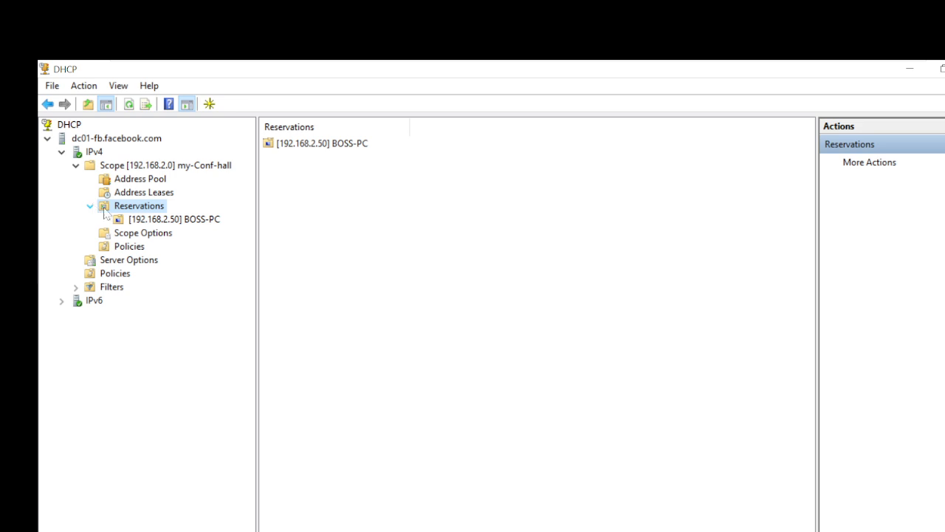
click(148, 224)
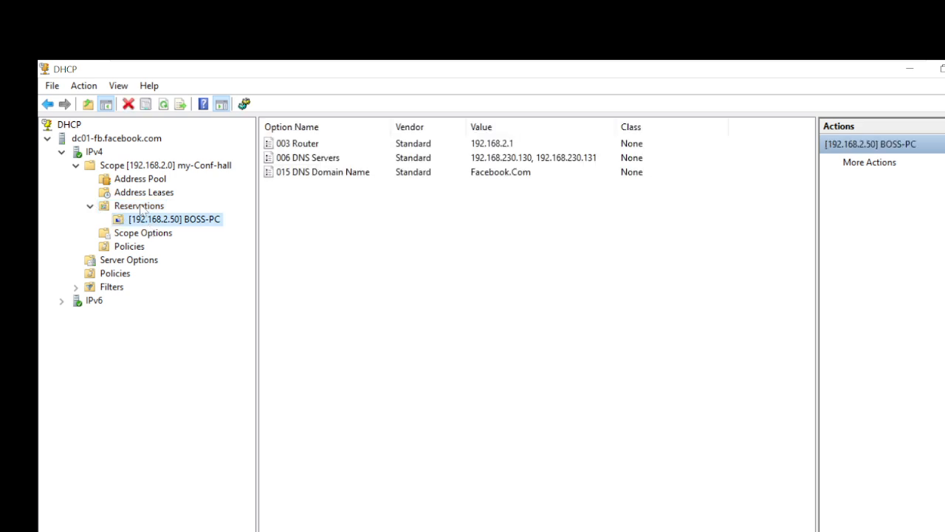
click(140, 207)
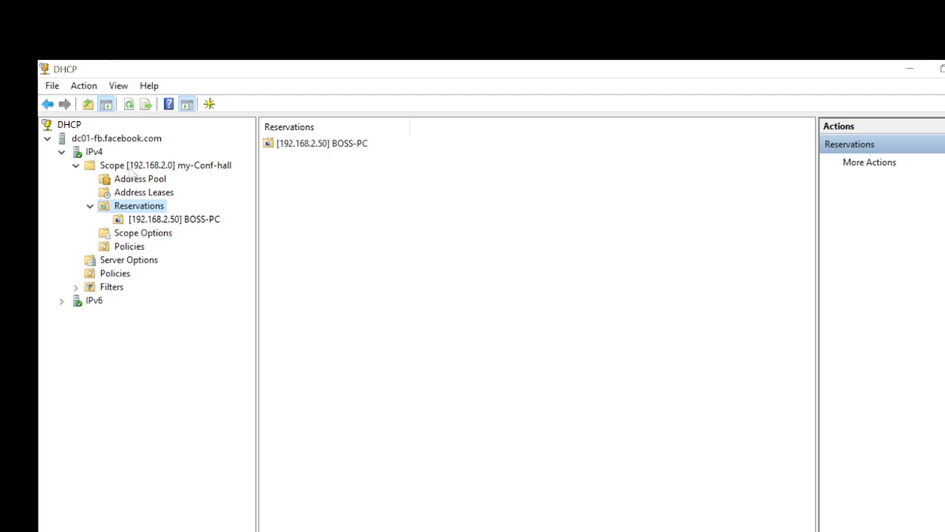
click(131, 168)
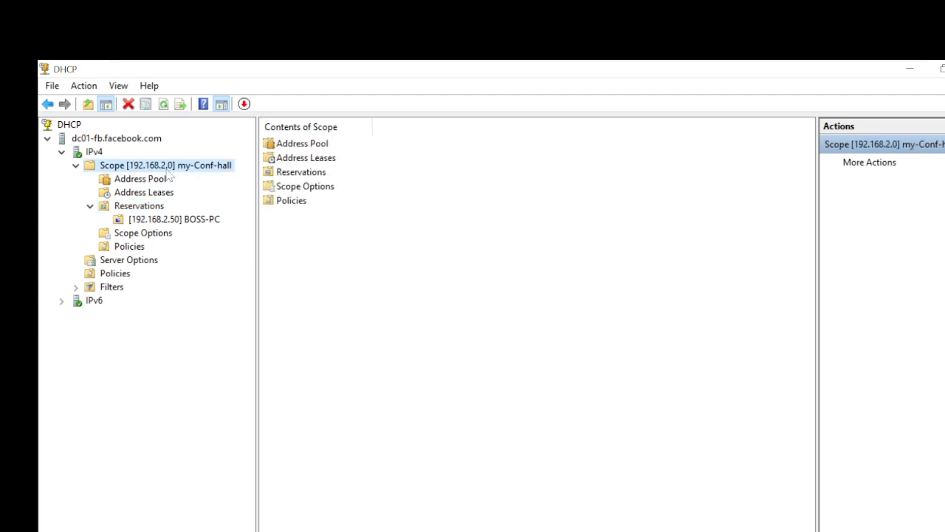
Check scope statistics showing one address in use, then open the Address Leases list.
right_click(168, 170)
click(221, 180)
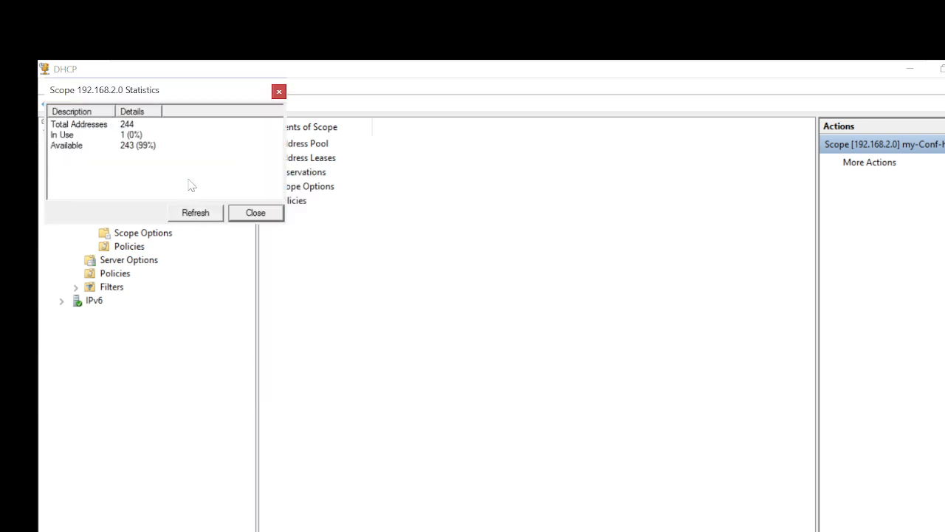
click(74, 128)
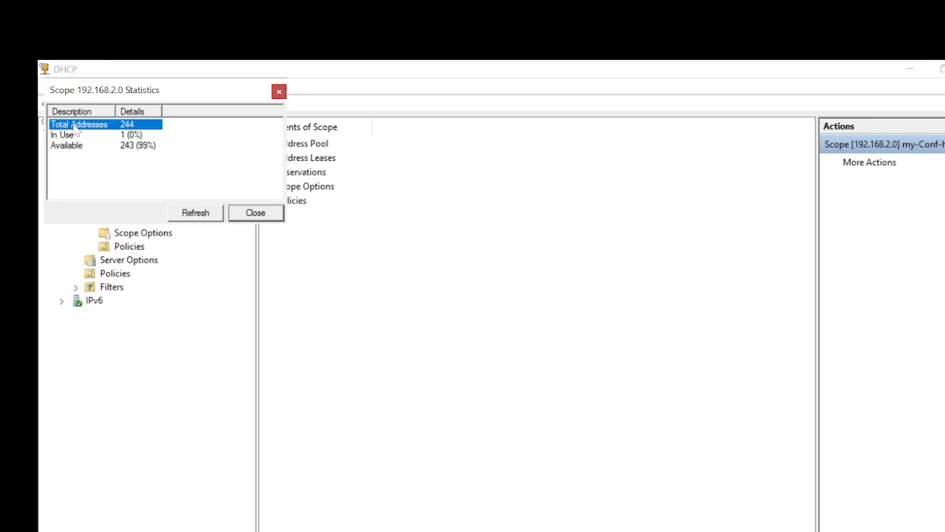
click(66, 136)
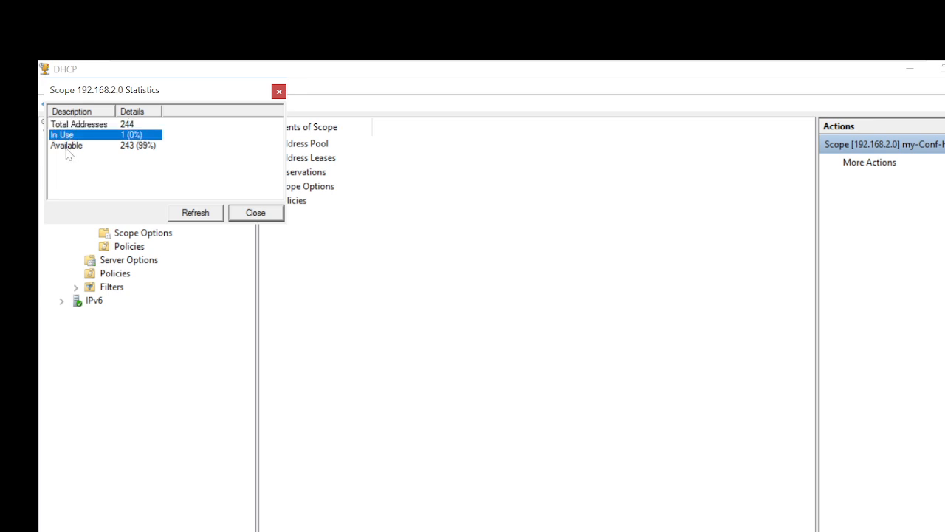
click(66, 147)
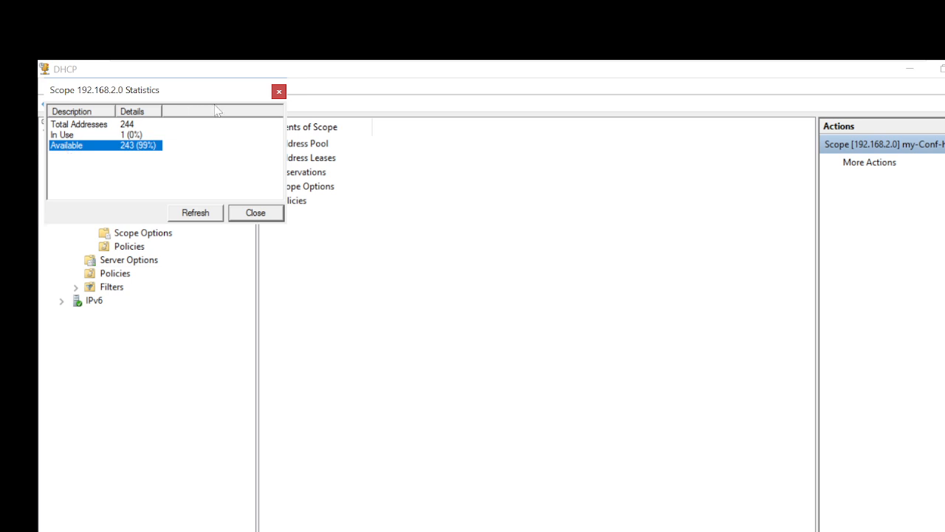
click(279, 90)
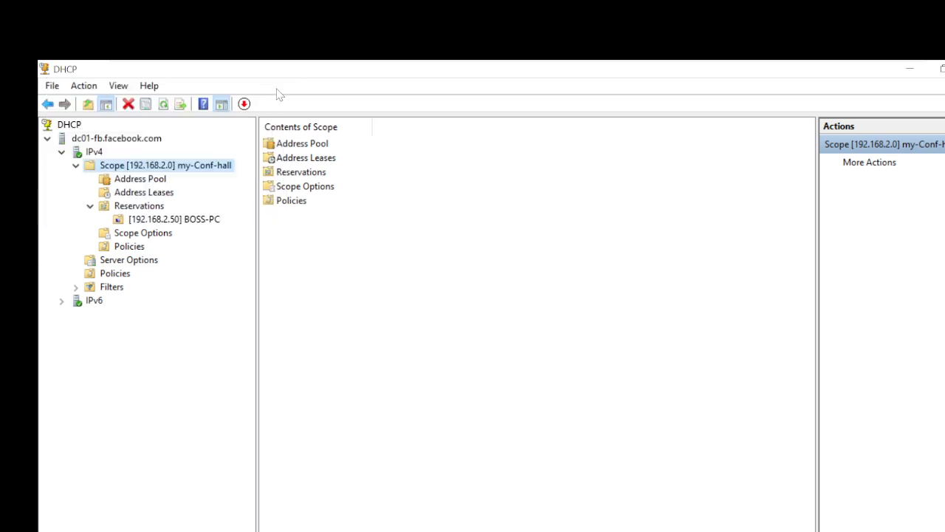
click(147, 195)
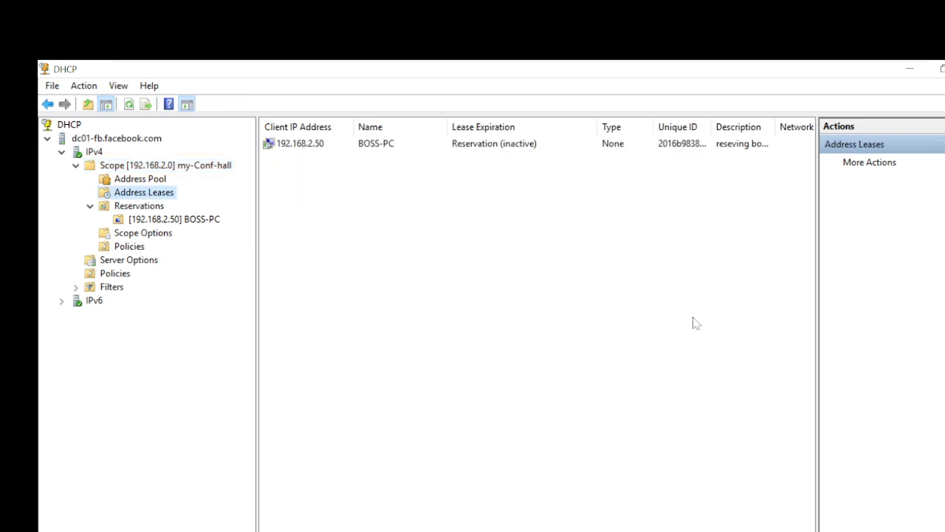
Widen the leases pane and the Description and Unique ID columns for BOSS-PC's lease.
drag(815, 268, 880, 258)
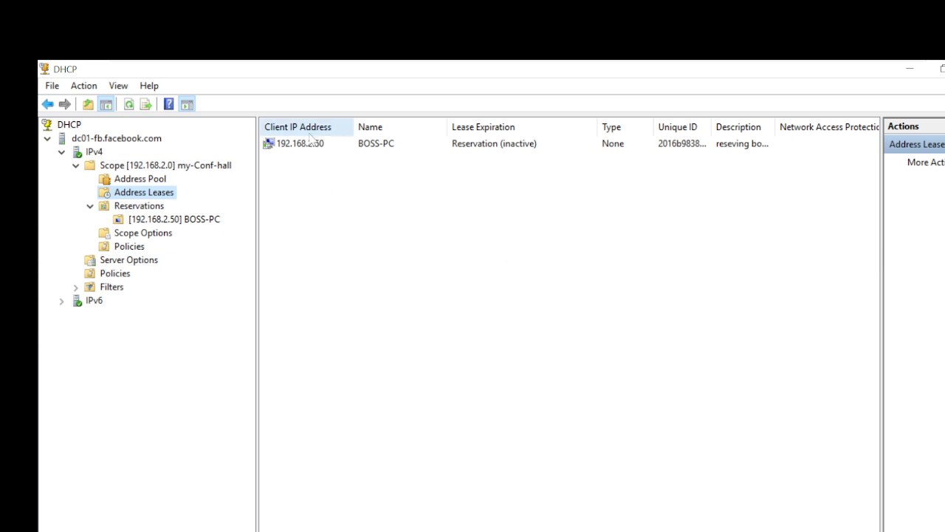
click(384, 153)
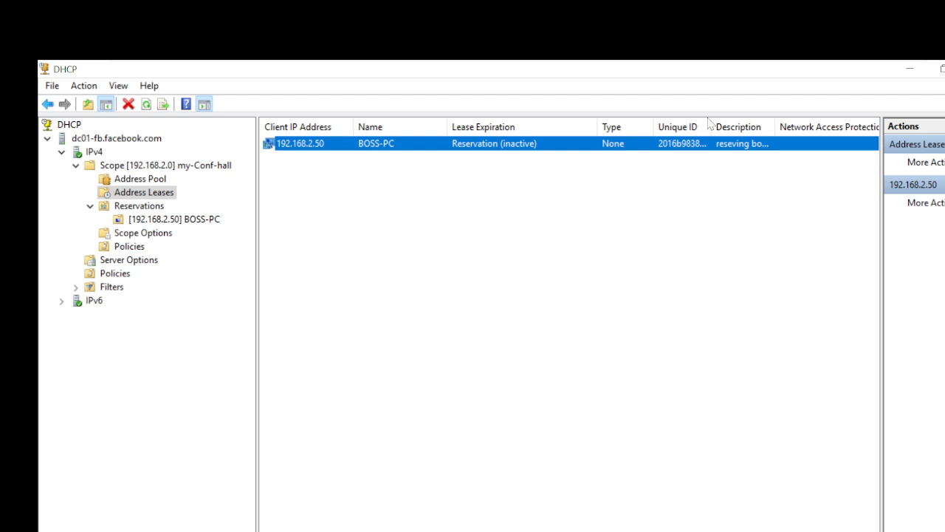
drag(776, 127, 815, 127)
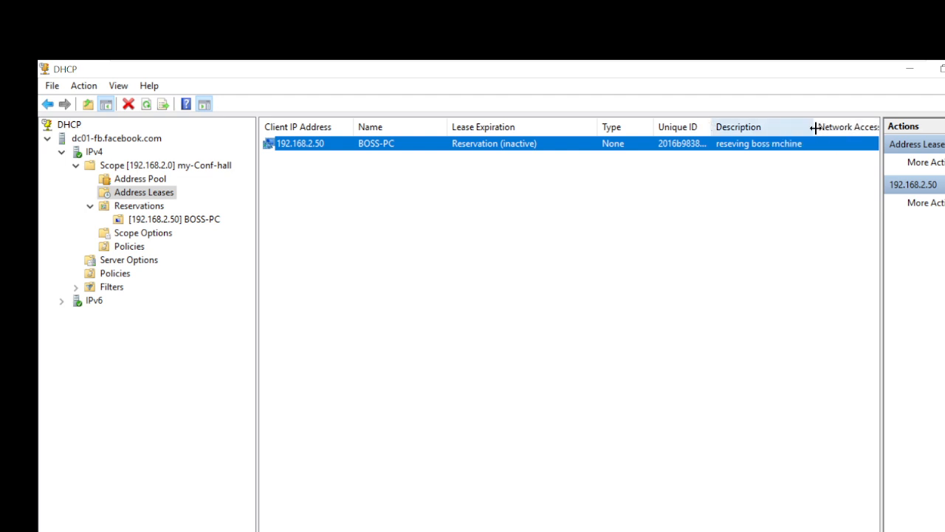
drag(712, 127, 712, 126)
double_click(713, 126)
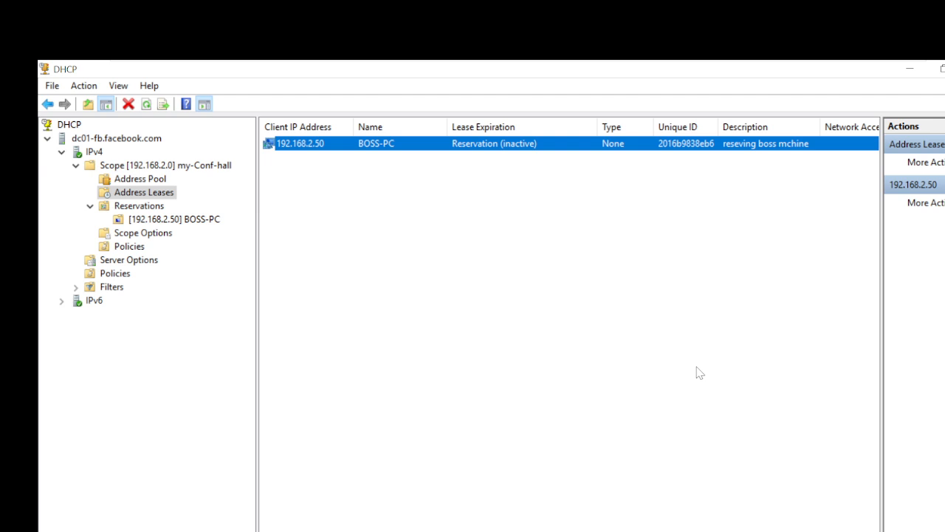
drag(669, 531, 850, 531)
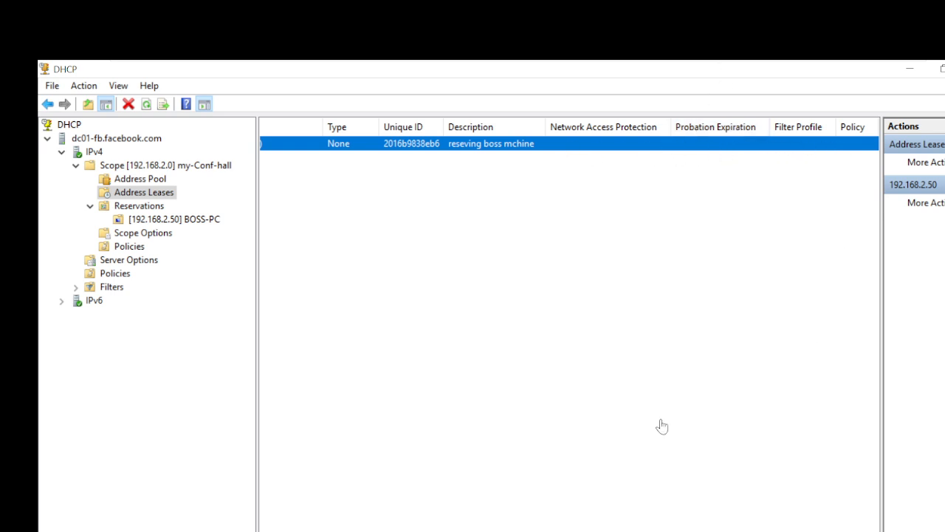
drag(517, 528, 325, 528)
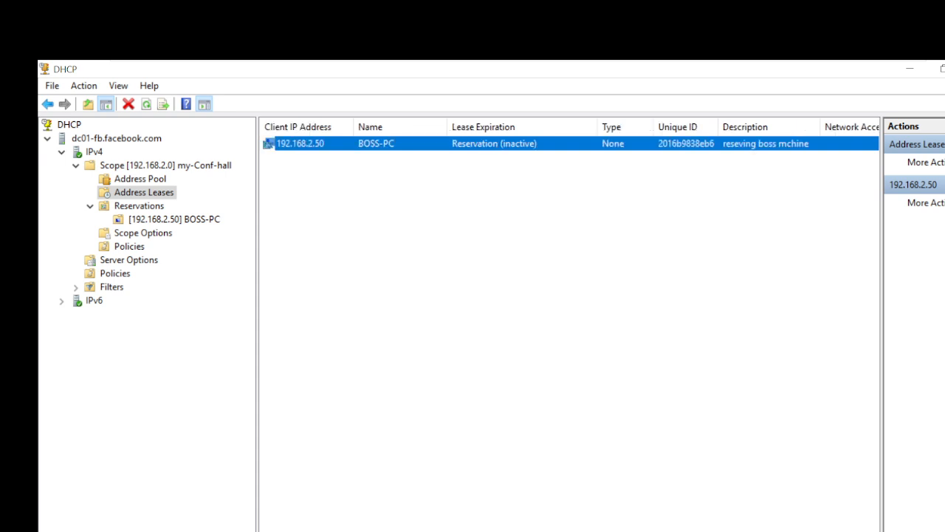
Dismiss the leases and 192.168.2.50 lease menus unchanged, then show the scope contents.
right_click(139, 197)
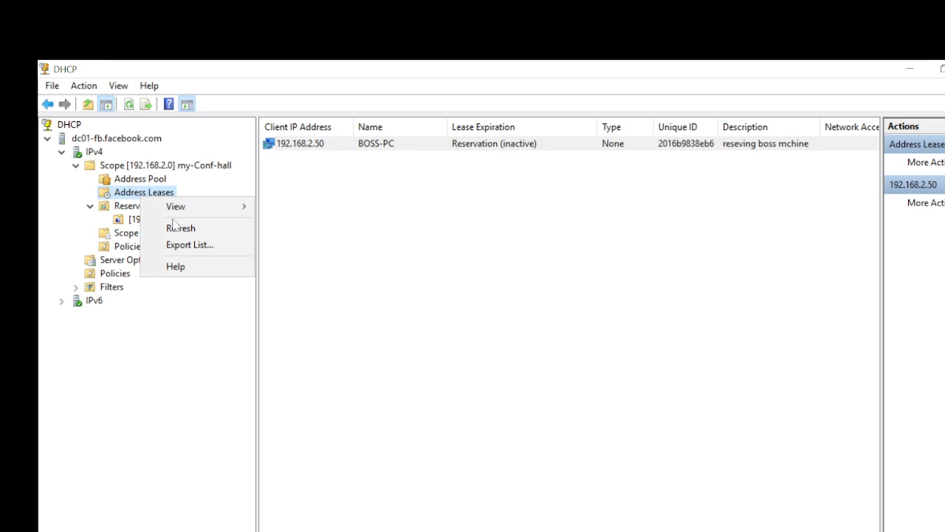
click(497, 330)
click(497, 330)
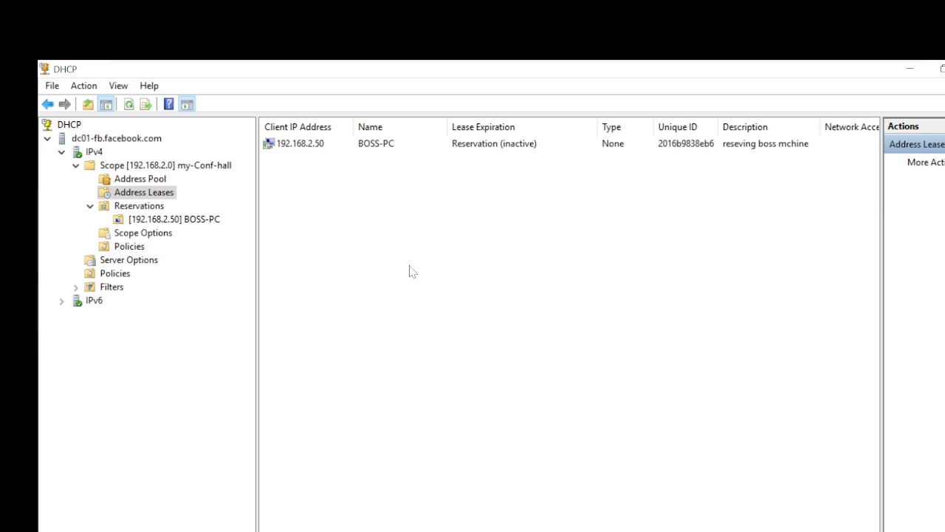
right_click(307, 151)
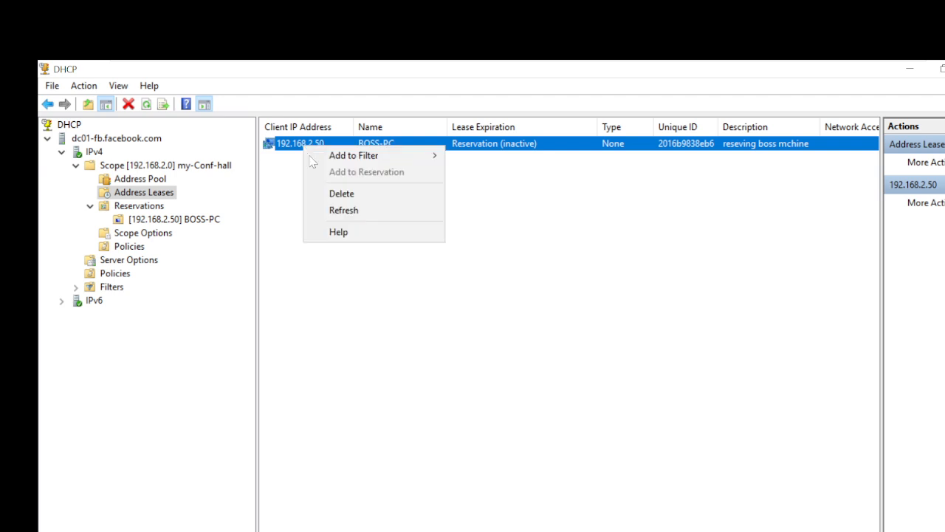
click(755, 402)
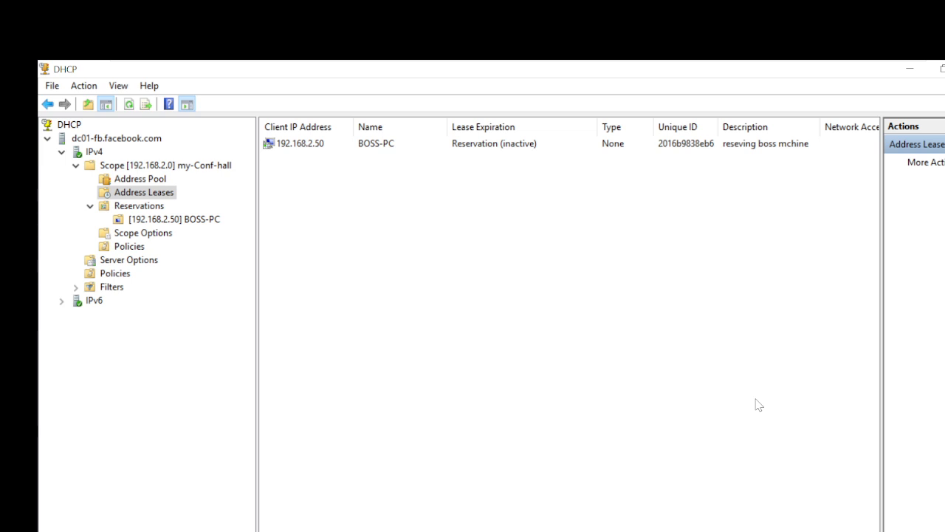
click(130, 167)
Browse the my-Conf-hall scope's menu, close it, and bring it up again.
right_click(129, 167)
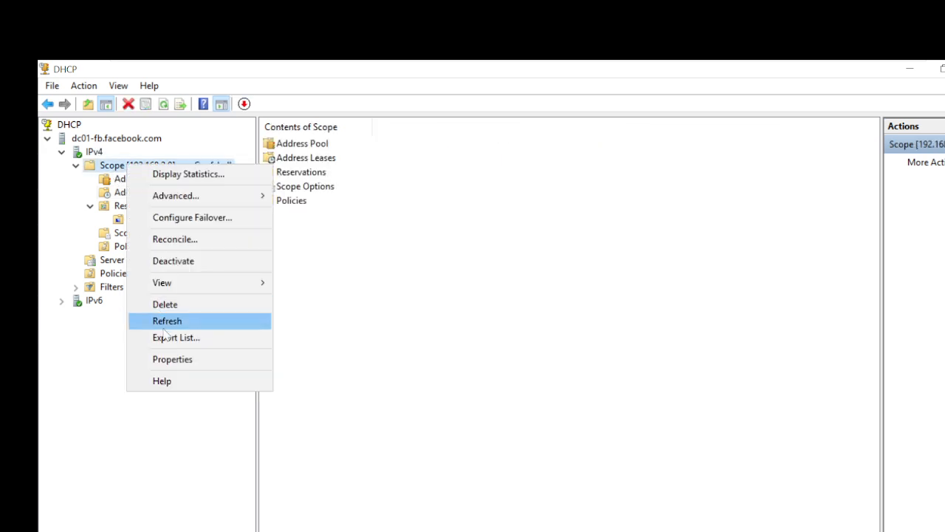
mouse_move(181, 201)
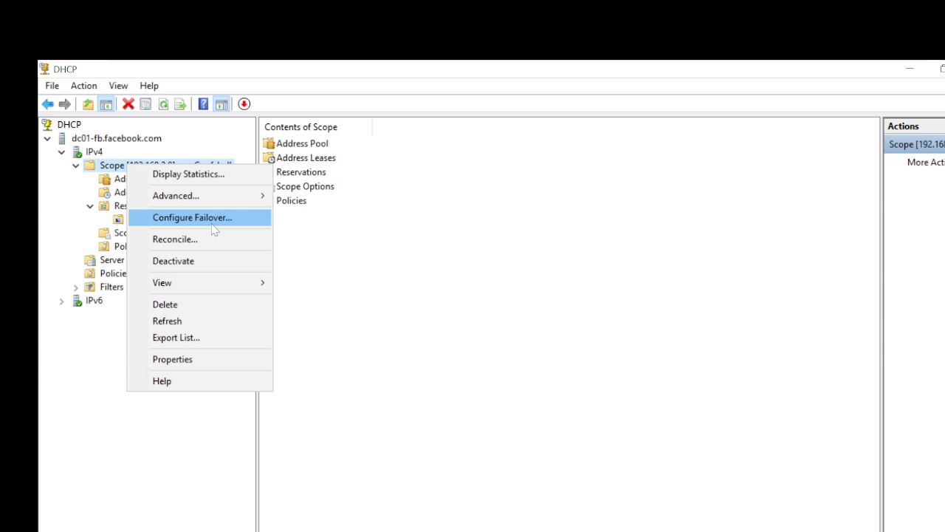
click(425, 306)
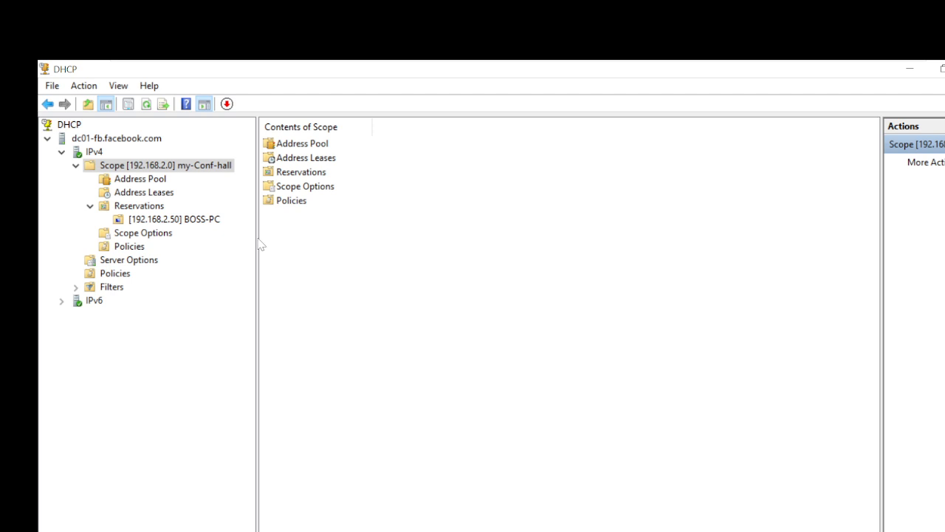
right_click(117, 166)
Deactivate the my-Conf-hall scope, confirming the warning.
click(179, 258)
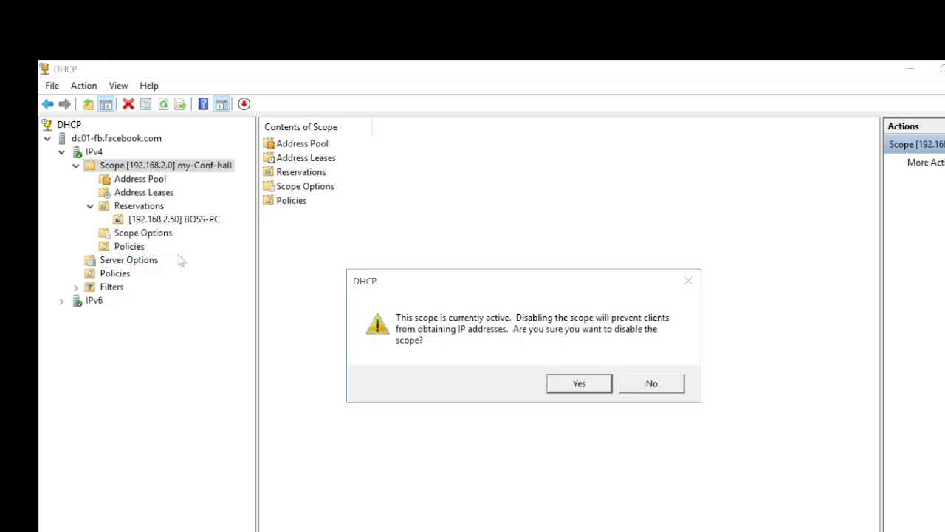
click(567, 386)
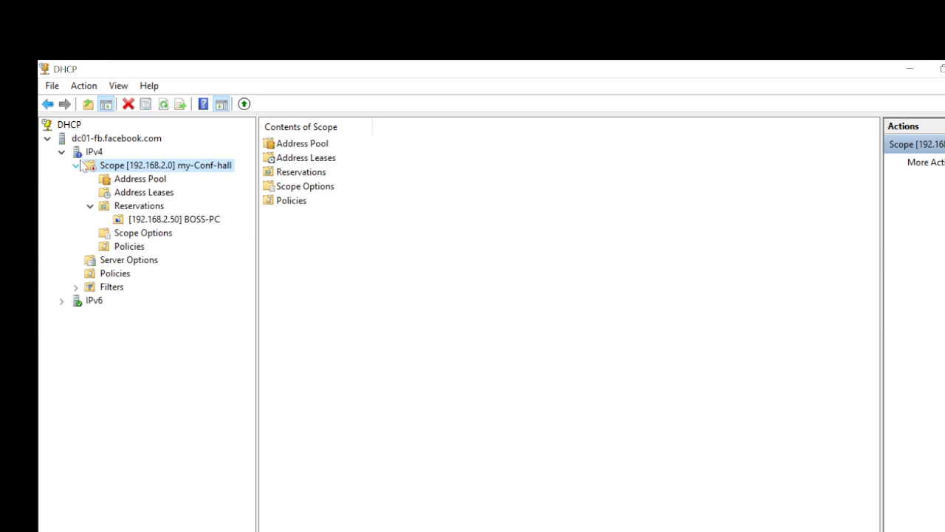
click(519, 428)
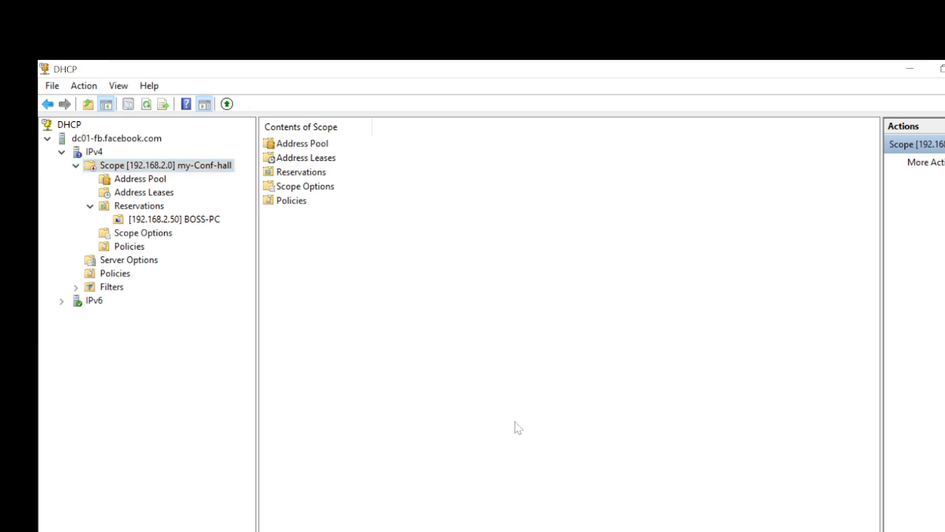
Reactivate the scope and show its empty Policies list.
right_click(140, 169)
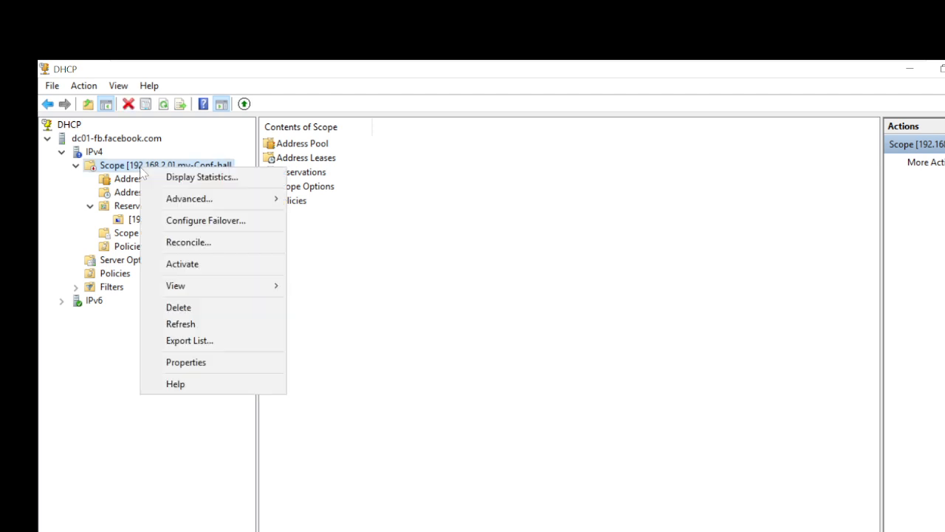
click(196, 263)
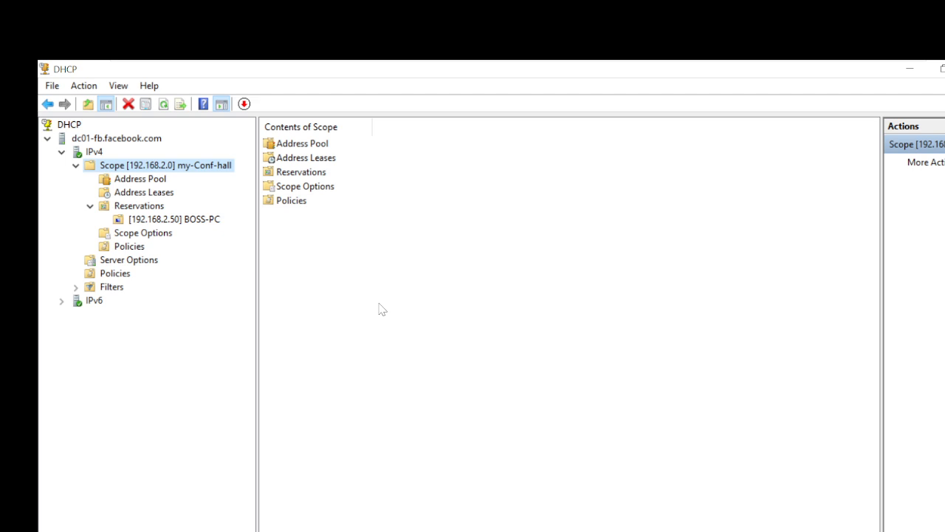
click(130, 248)
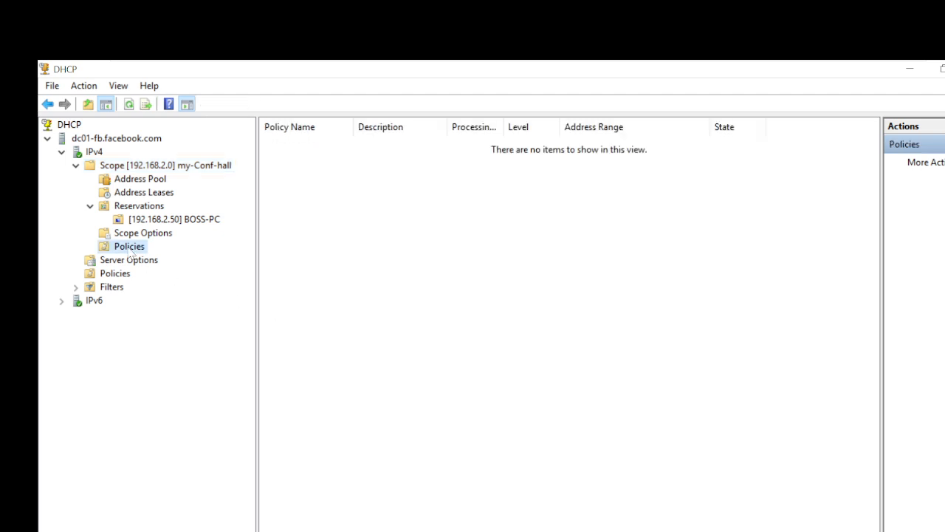
Start a new scope policy and cancel it.
right_click(131, 251)
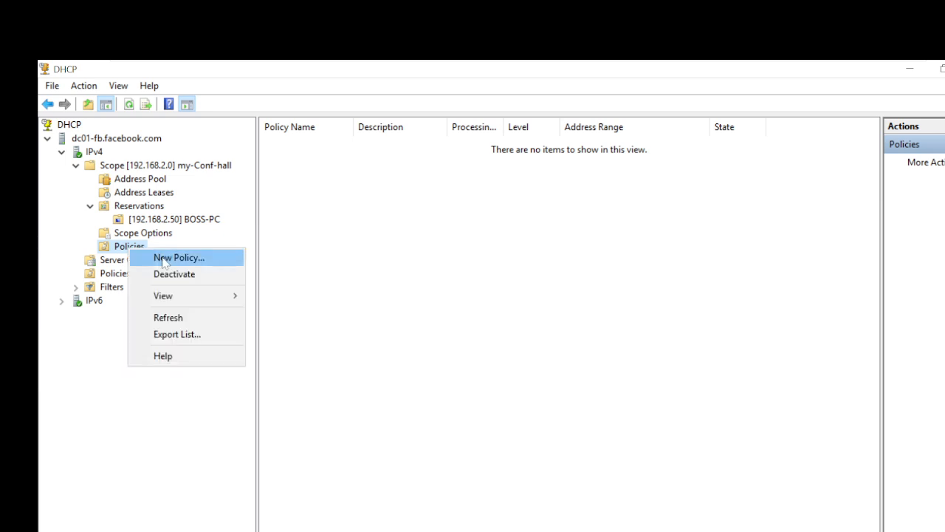
click(164, 259)
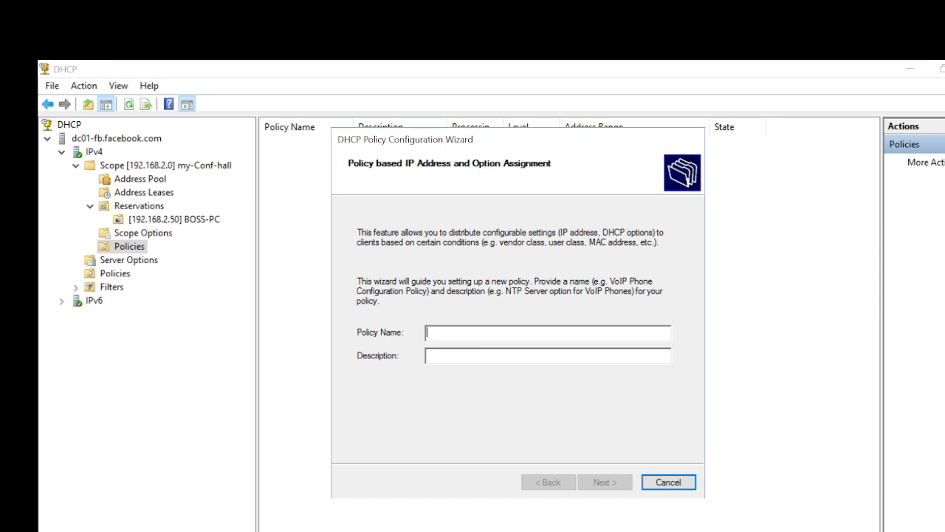
click(690, 486)
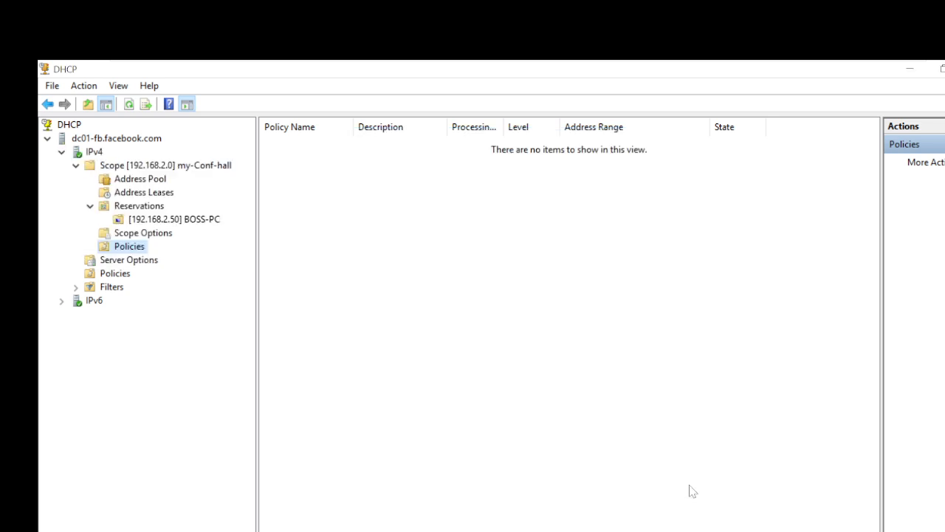
Expand Filters and close a new Allow filter without adding any MAC address.
double_click(105, 290)
click(114, 301)
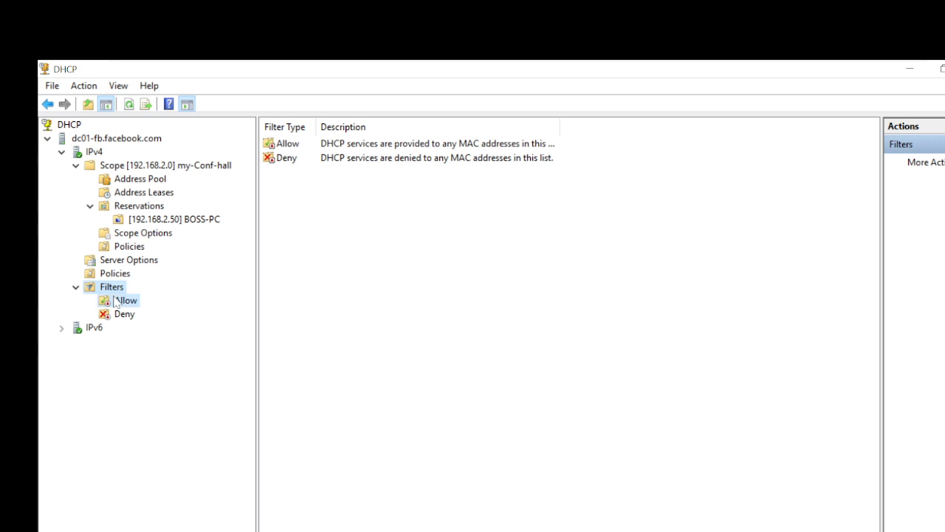
right_click(115, 301)
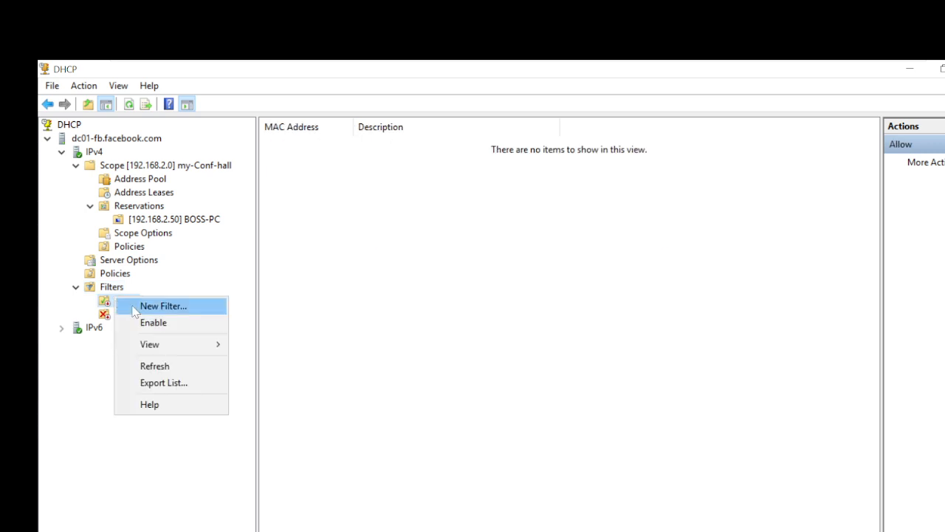
click(162, 306)
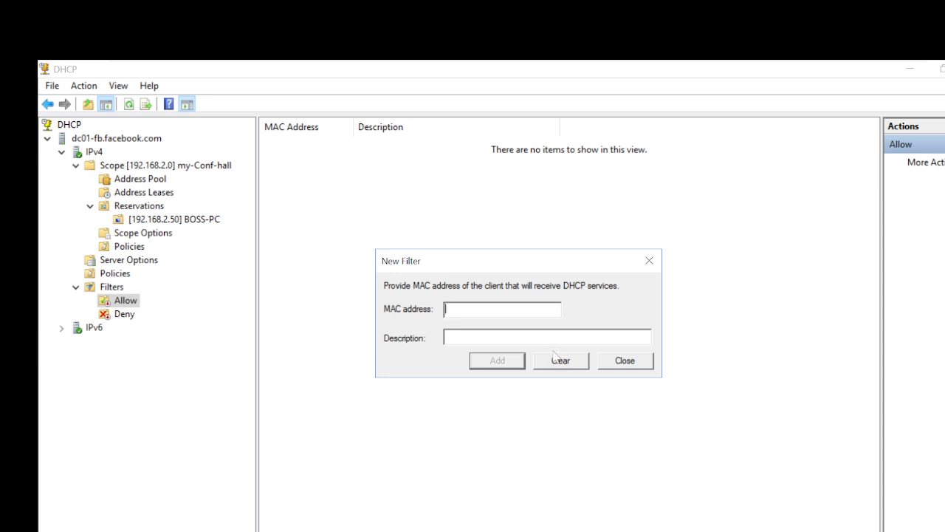
click(575, 366)
click(625, 363)
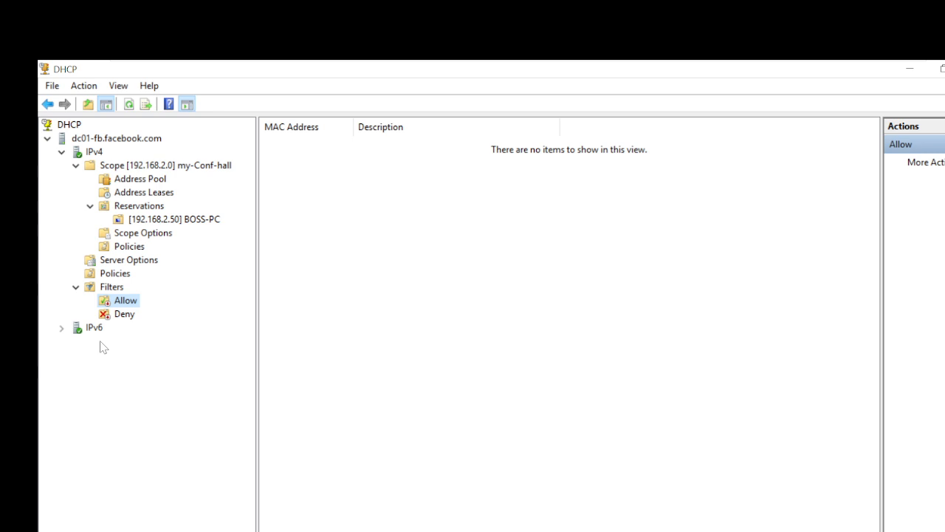
Close a new Deny filter empty, then collapse the scope to the IPv4 node.
click(110, 315)
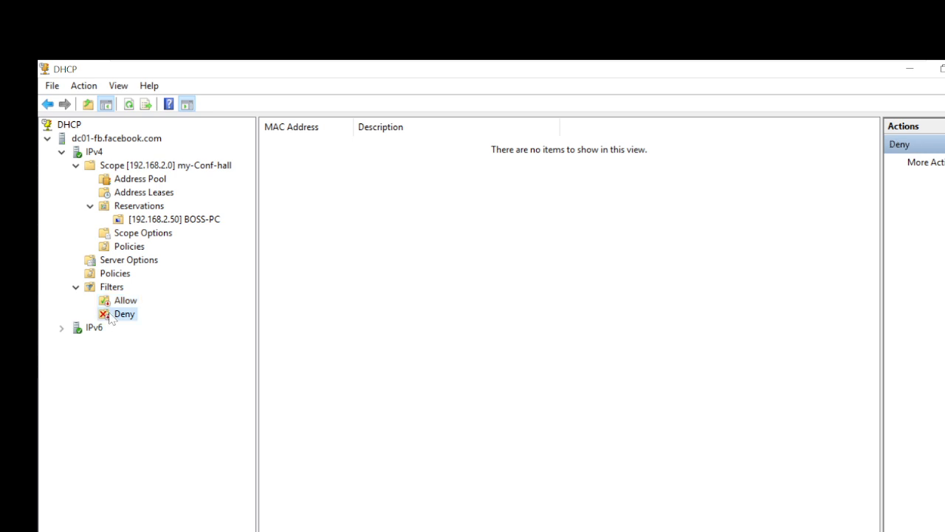
right_click(110, 316)
click(137, 322)
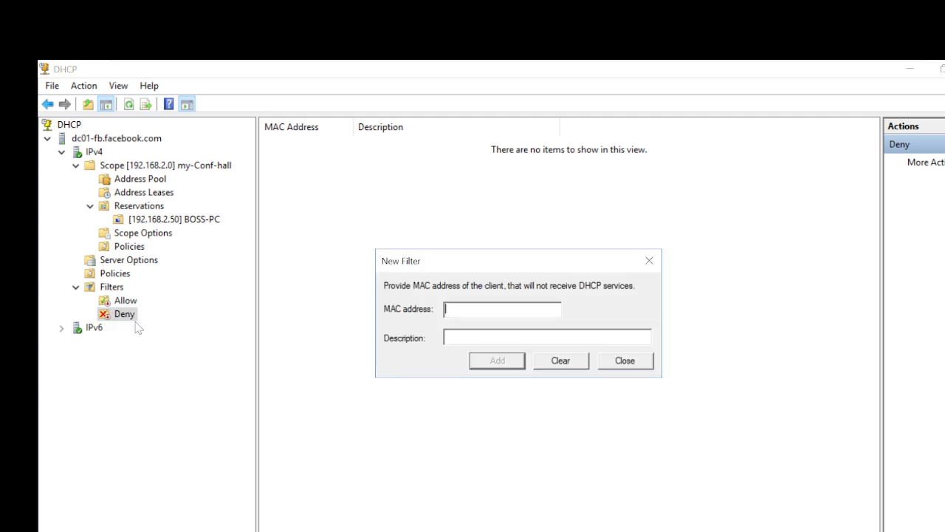
click(445, 309)
click(649, 262)
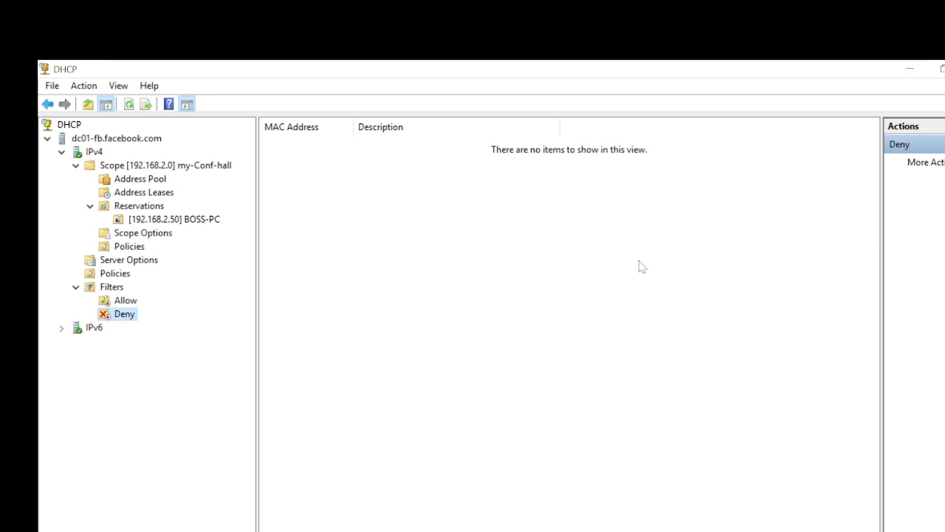
click(76, 166)
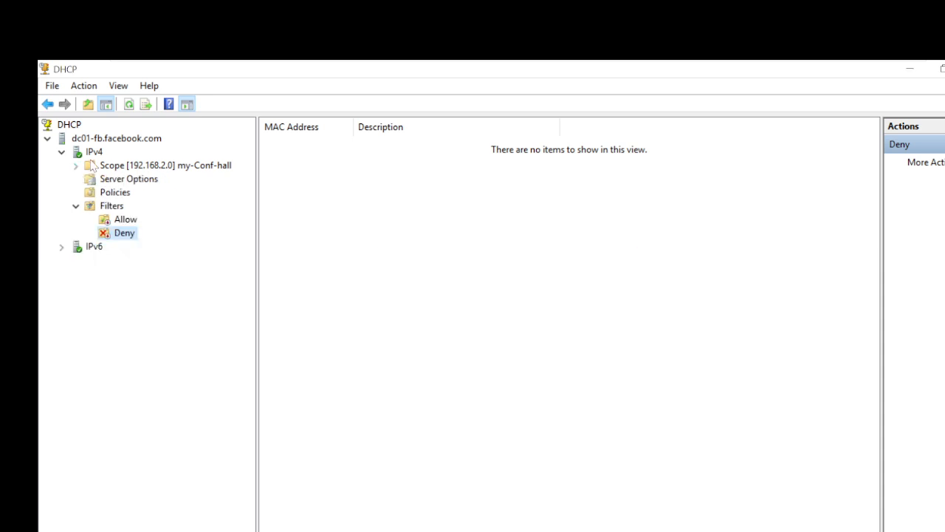
click(95, 153)
Start a new IPv4 scope named My-Office-Space, correcting typos in the name.
right_click(97, 154)
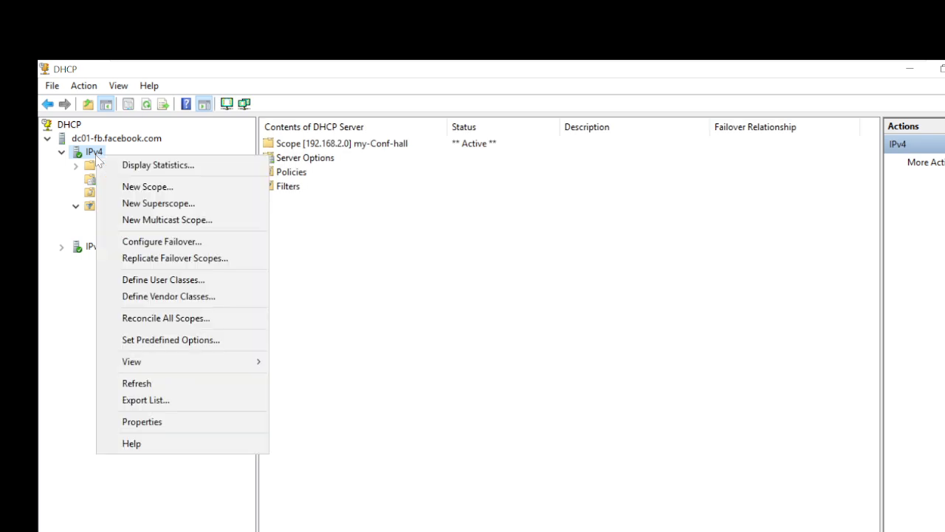
click(160, 187)
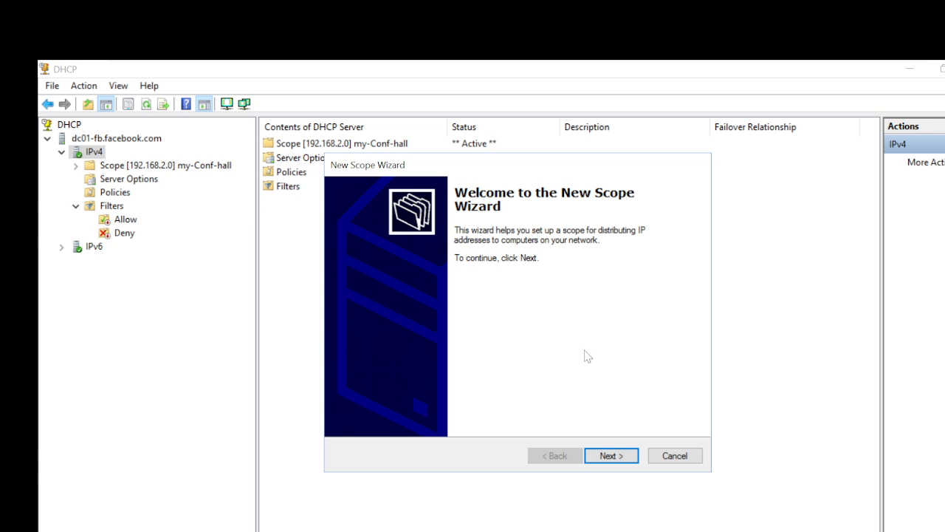
click(621, 456)
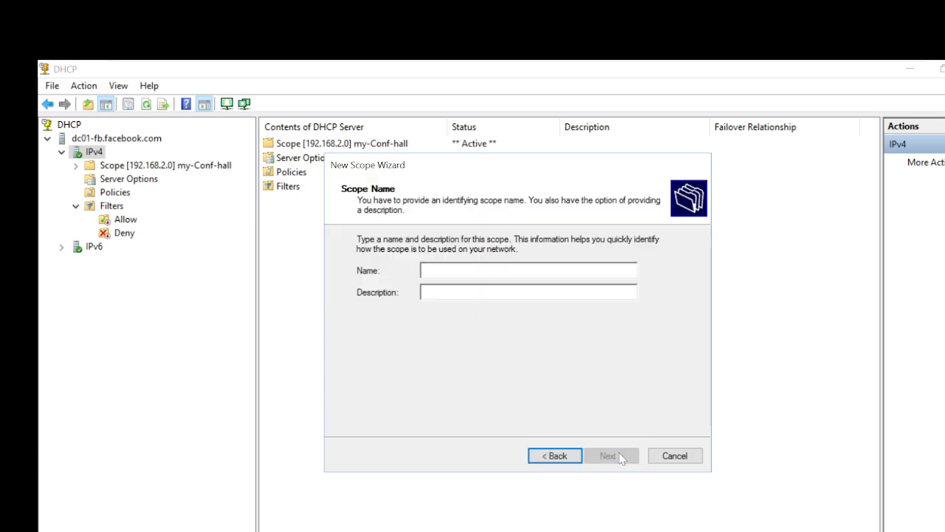
text(My-Offoce)
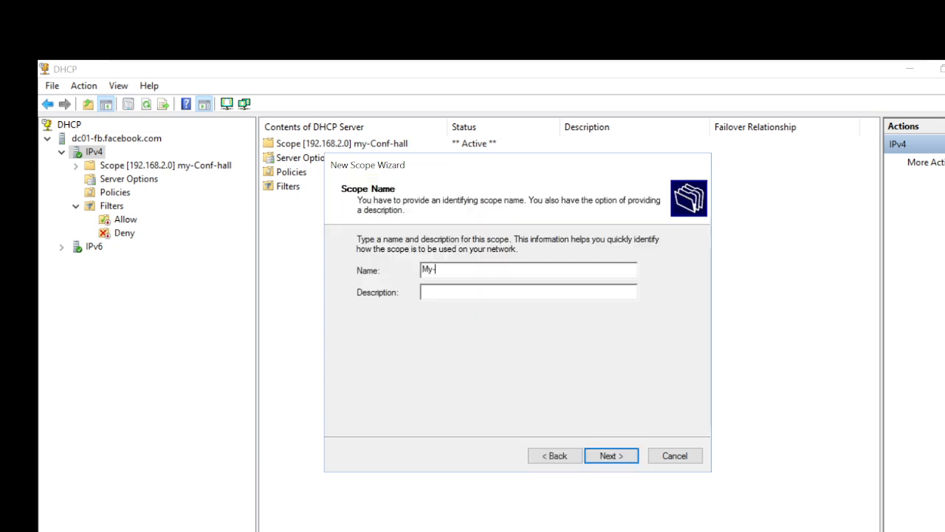
key(BackSpace)
key(BackSpace)
key(BackSpace)
key(BackSpace)
text(fice-SpCE)
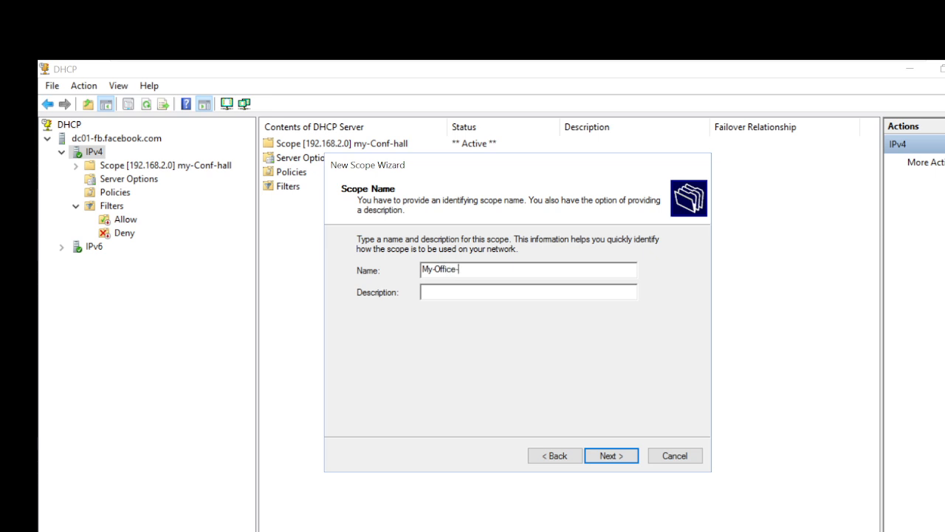
key(BackSpace)
key(BackSpace)
key(BackSpace)
text(pace)
click(612, 455)
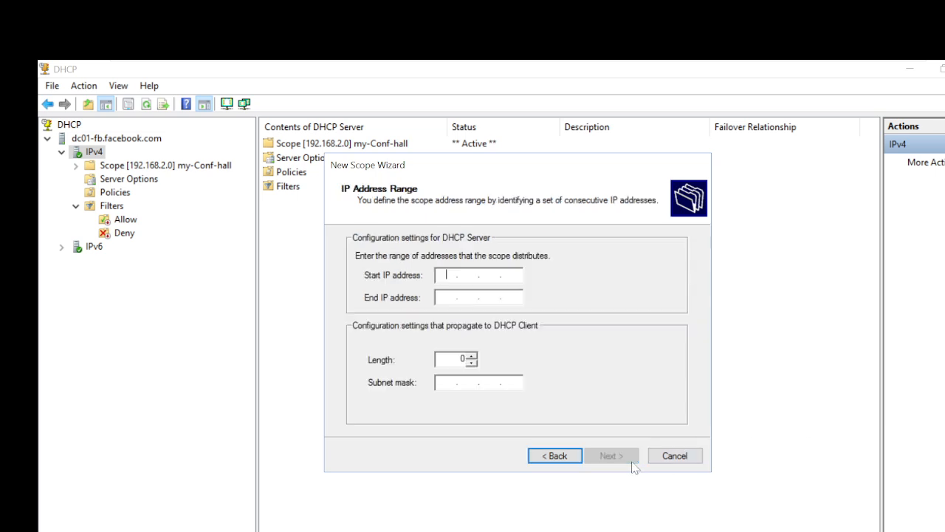
Enter the scope's address range 192.168.3.1 to 192.168.3.254.
text(192 . 168 . 3 .)
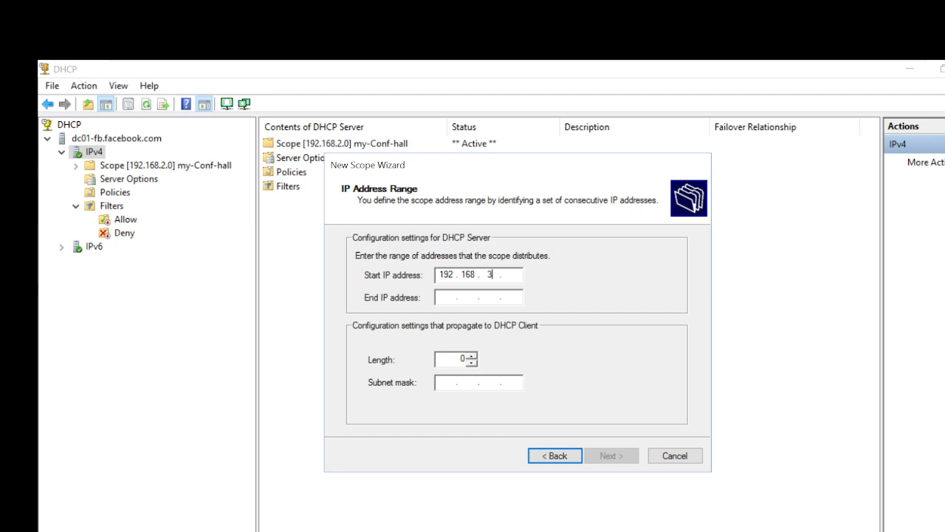
key(Tab)
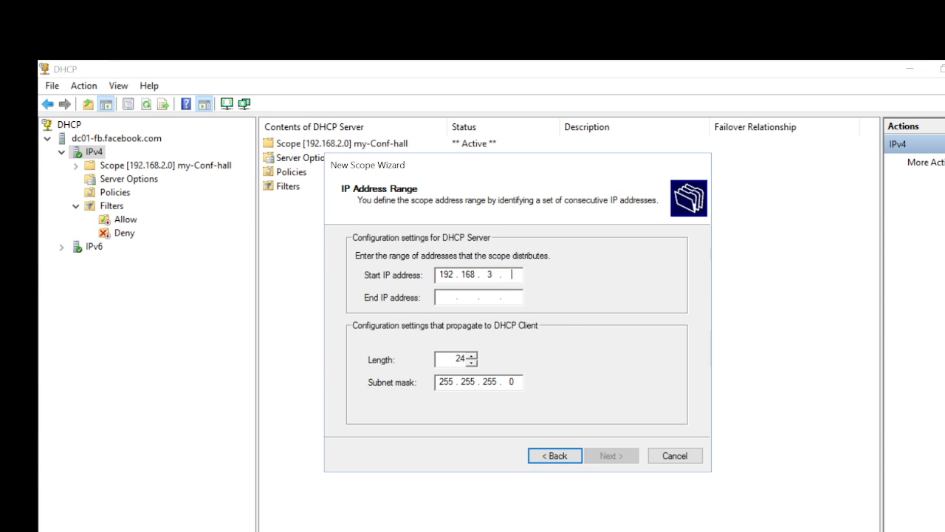
text(1)
key(Tab)
text(192 . 1)
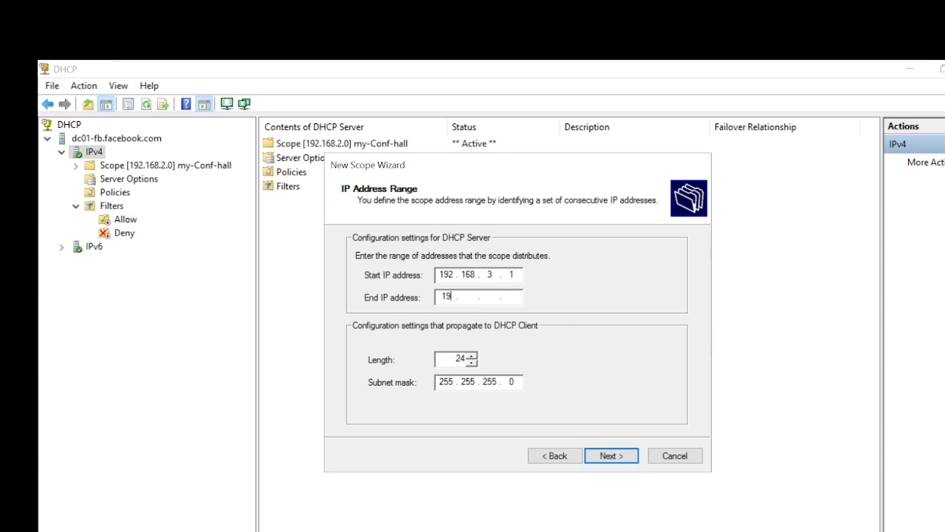
text(68 . 3 . 254)
Accept the range with no exclusions and default lease, adding router 192.168.3.1.
click(608, 455)
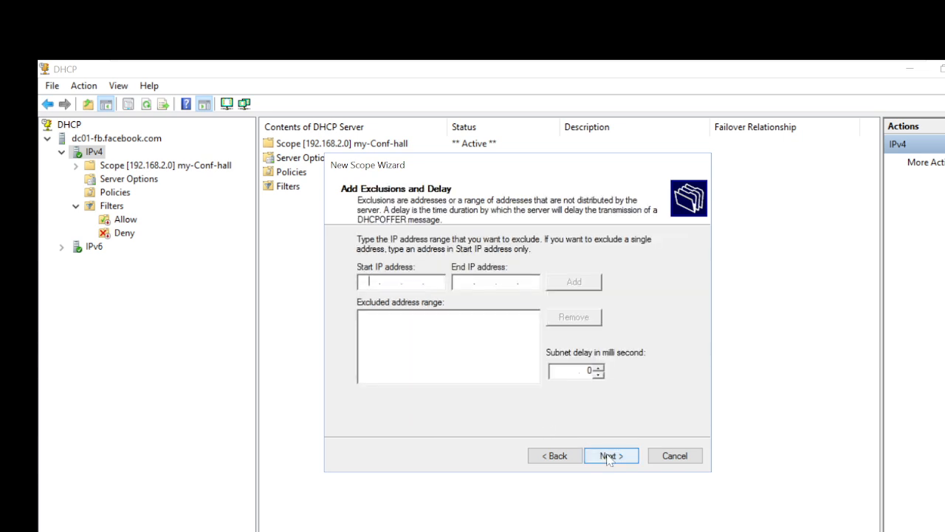
click(608, 456)
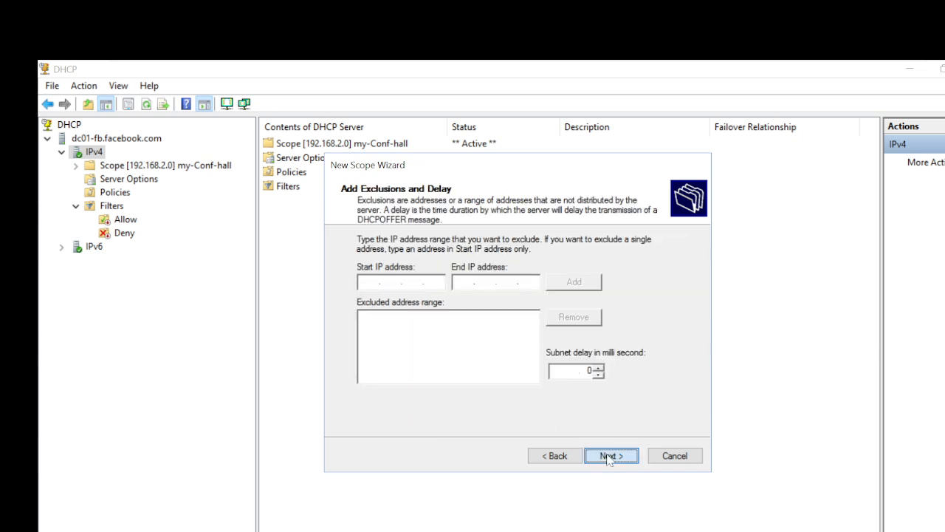
click(610, 458)
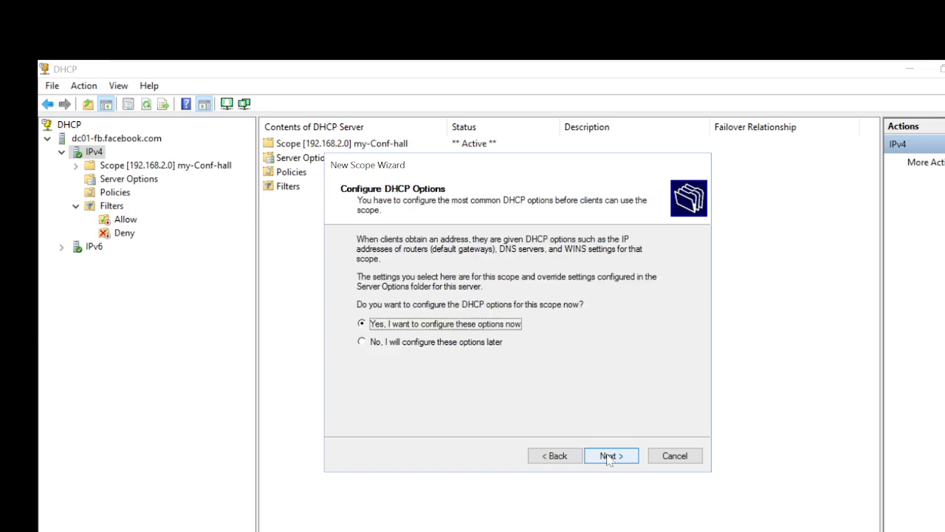
click(610, 456)
text(192 . 1)
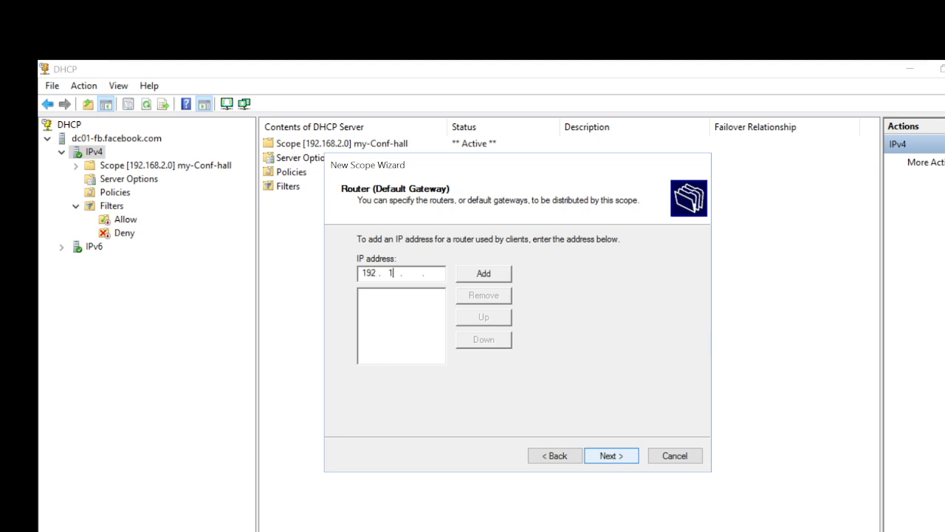
text(68 . 3 . 1)
click(492, 274)
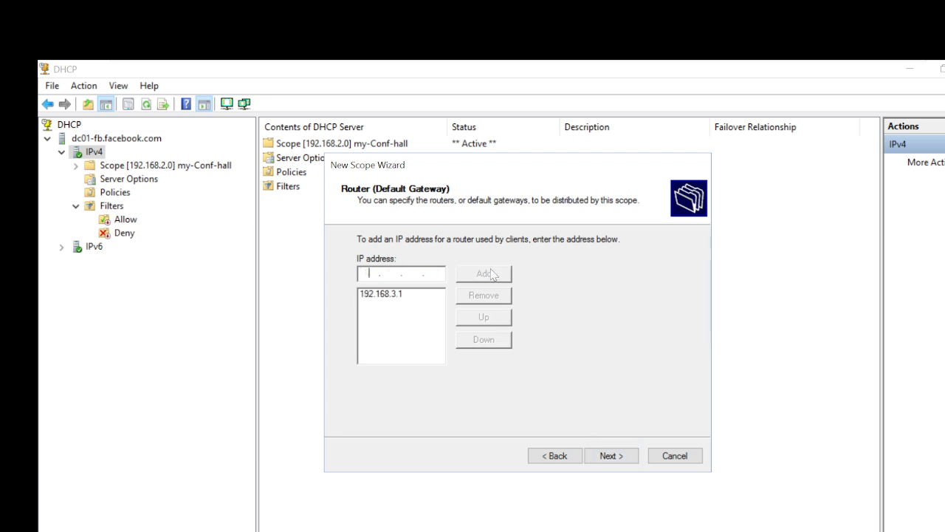
click(611, 456)
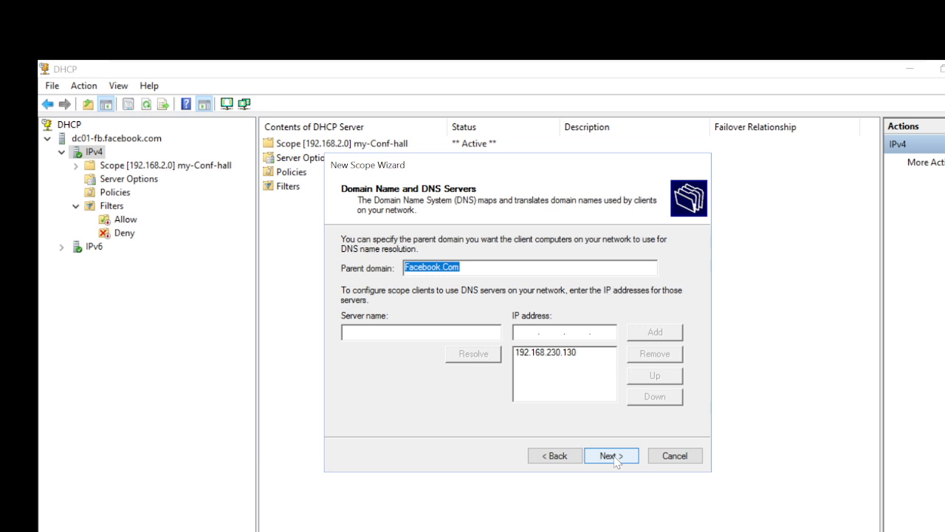
click(611, 456)
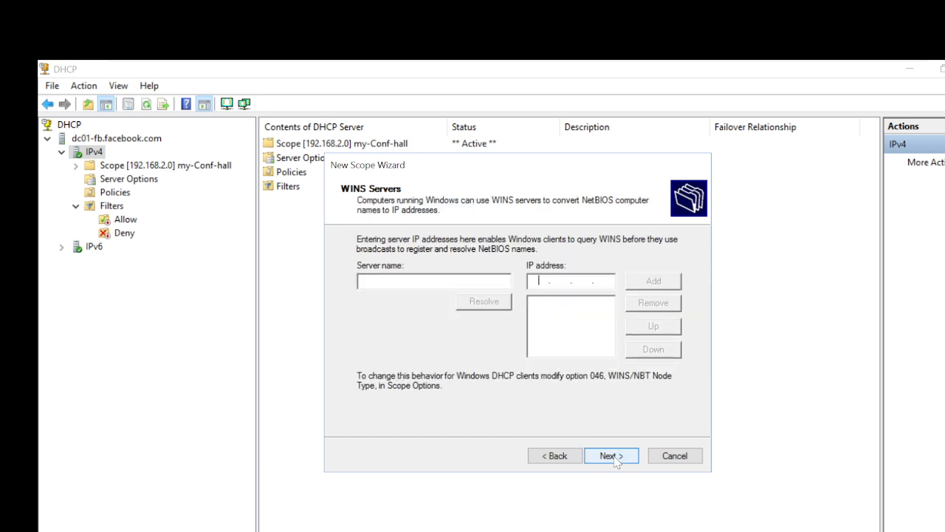
Go back and change the default gateway from 192.168.3.1 to 192.168.2.1.
click(563, 459)
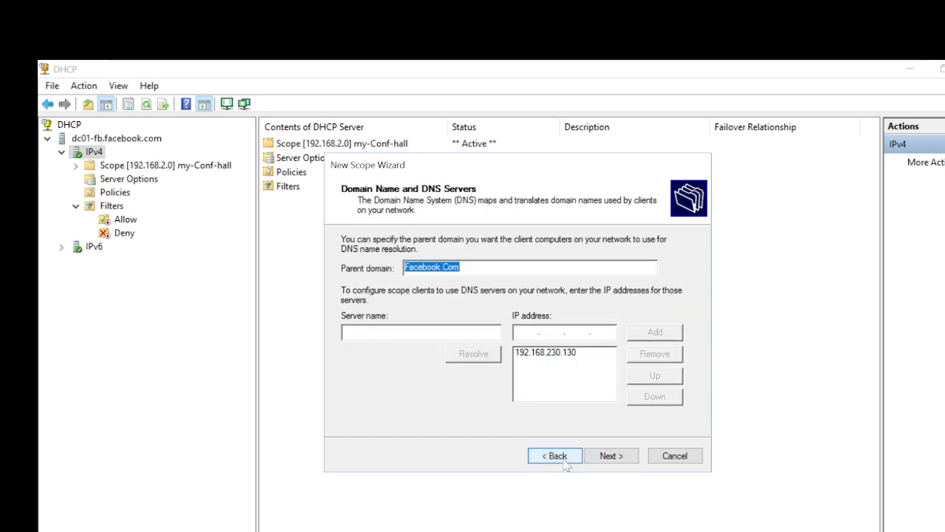
click(564, 461)
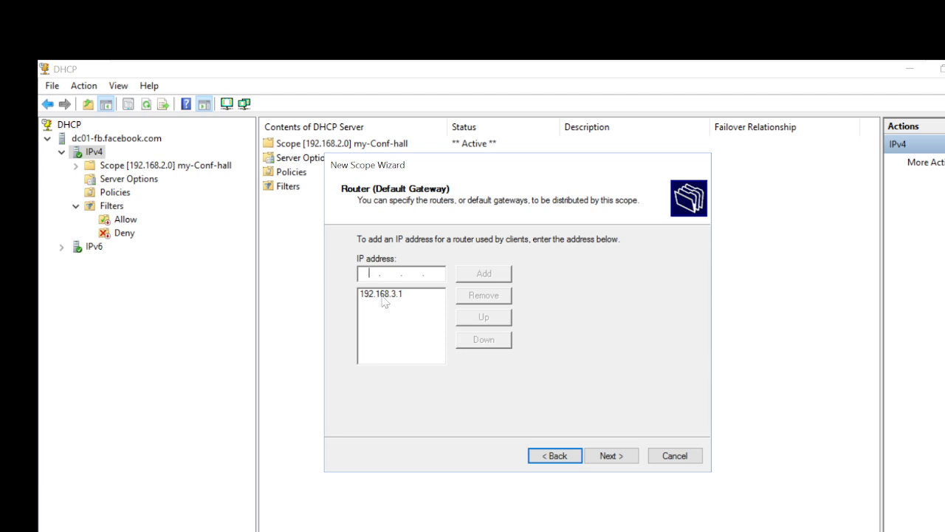
click(380, 294)
click(484, 295)
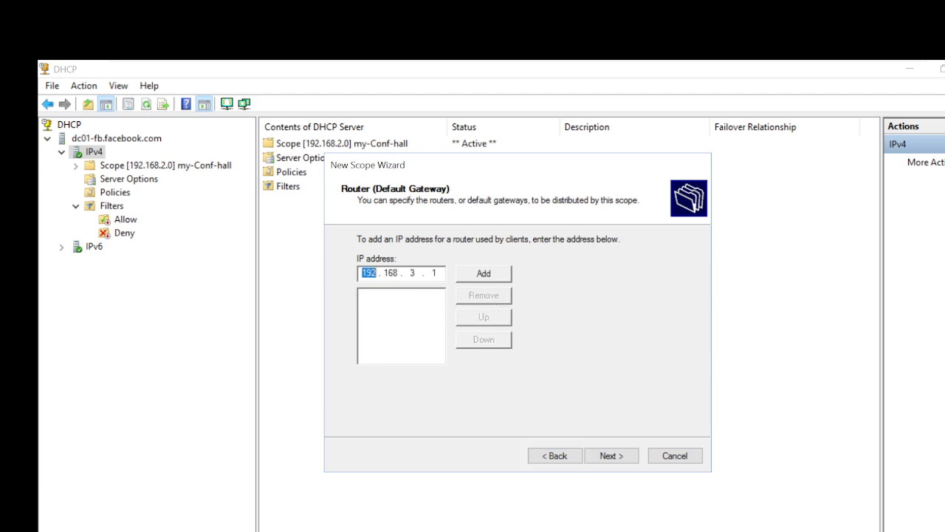
click(415, 272)
key(BackSpace)
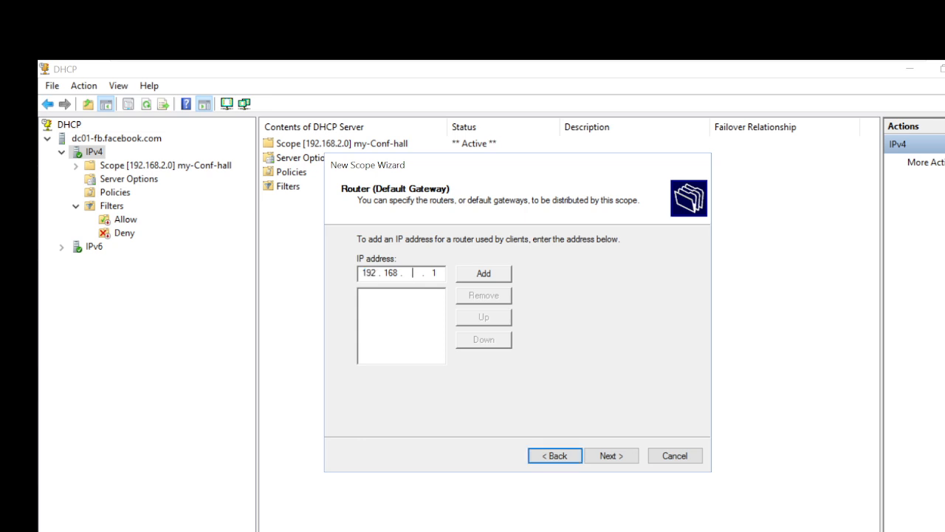
text(2)
click(466, 278)
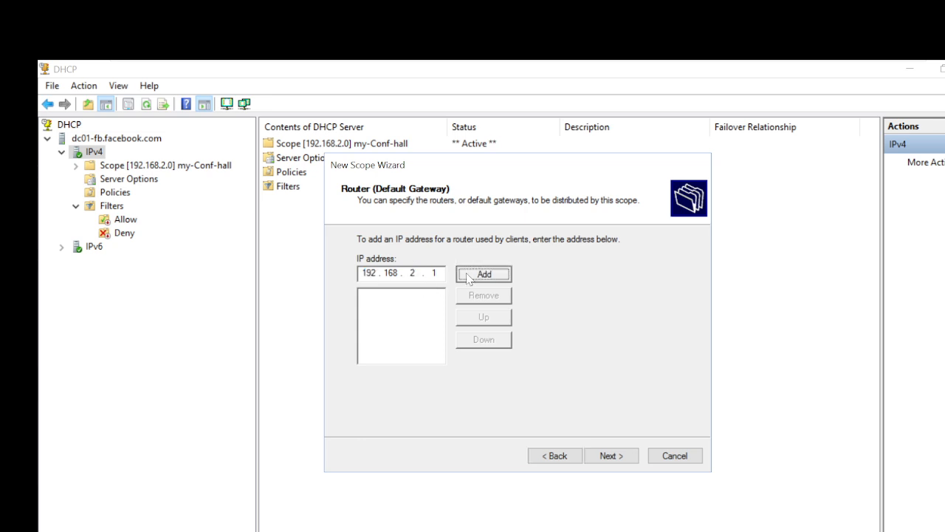
Accept the DNS settings, skip WINS, activate the scope and finish the wizard.
click(620, 461)
click(620, 461)
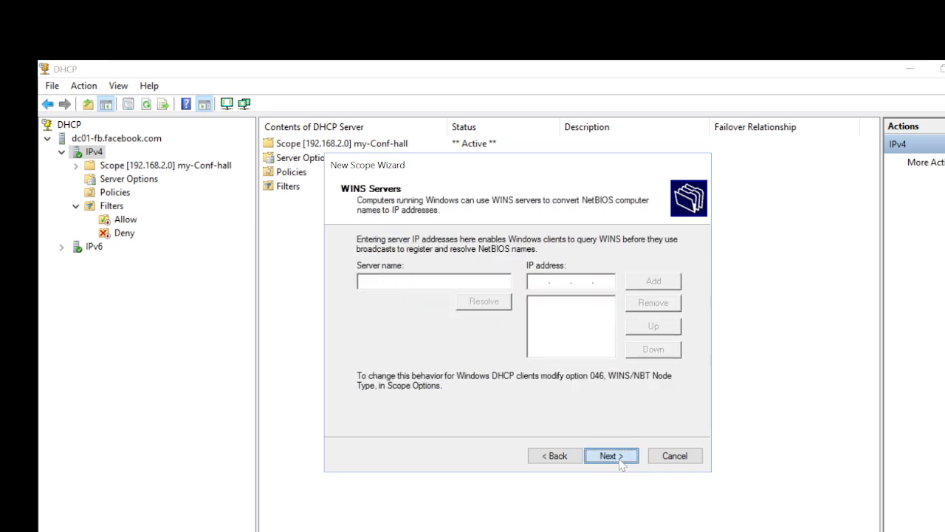
click(612, 455)
click(612, 455)
click(613, 455)
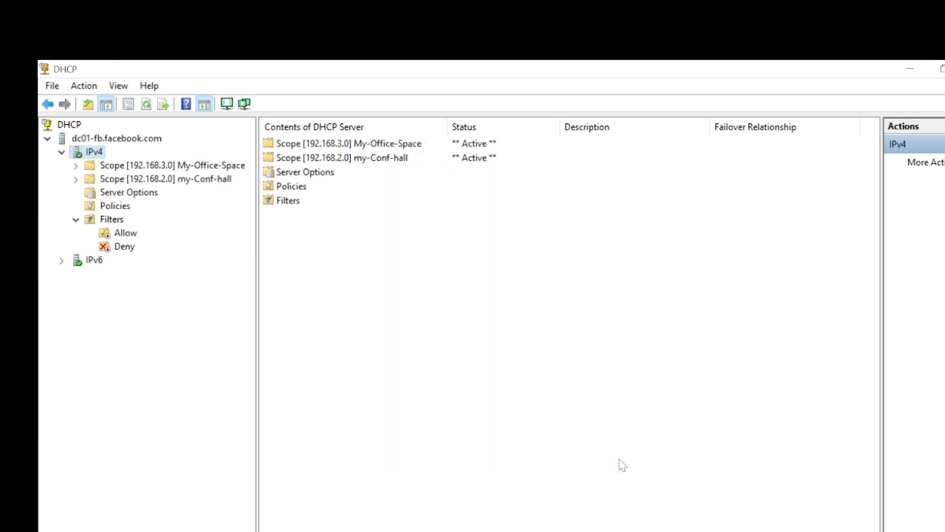
Expand both scopes and check My-Office-Space's pool, leases, reservations, options and policies.
click(75, 165)
click(76, 247)
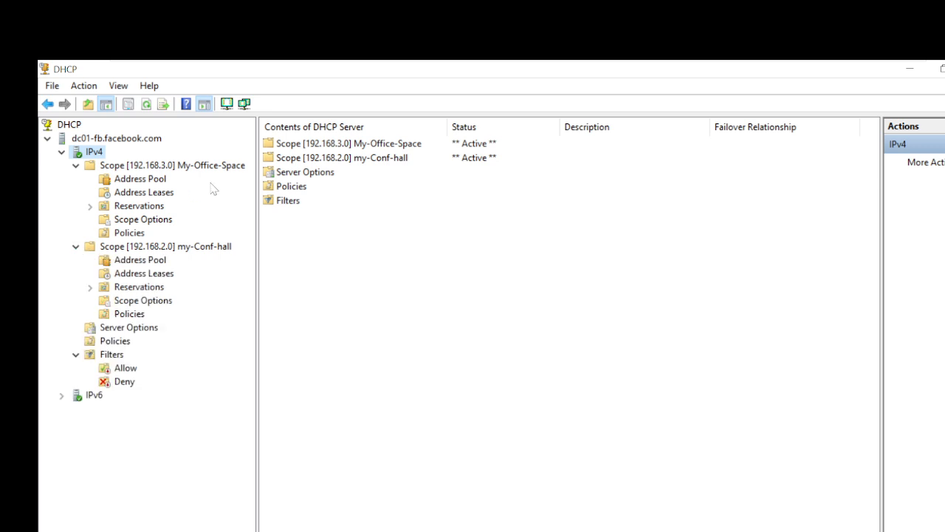
click(140, 182)
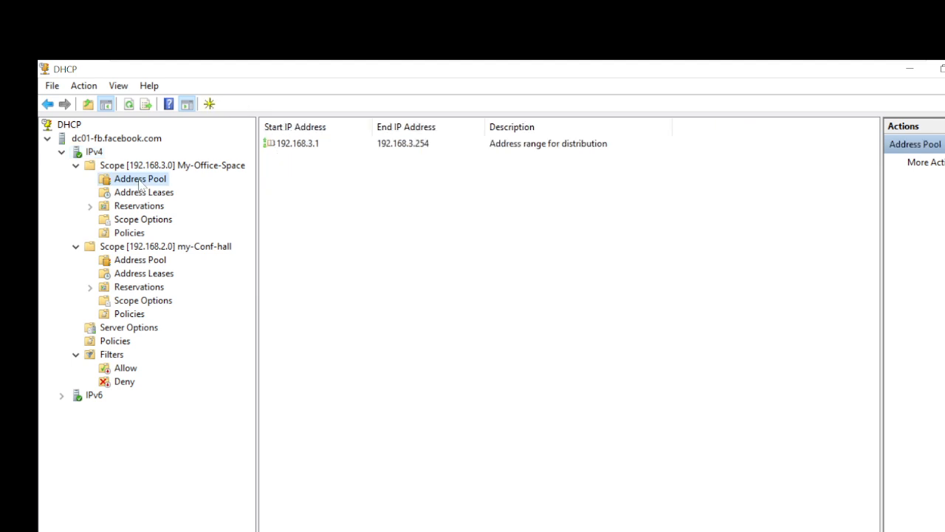
click(138, 193)
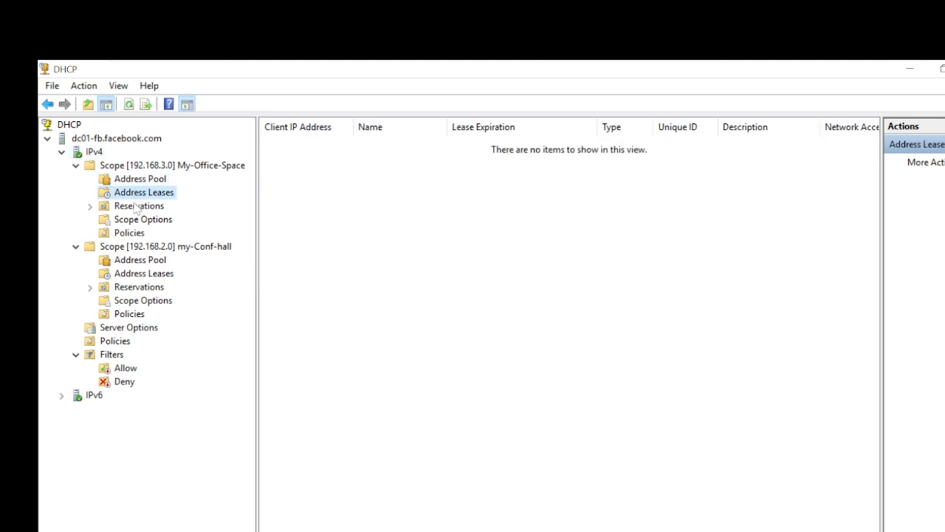
click(136, 206)
click(137, 220)
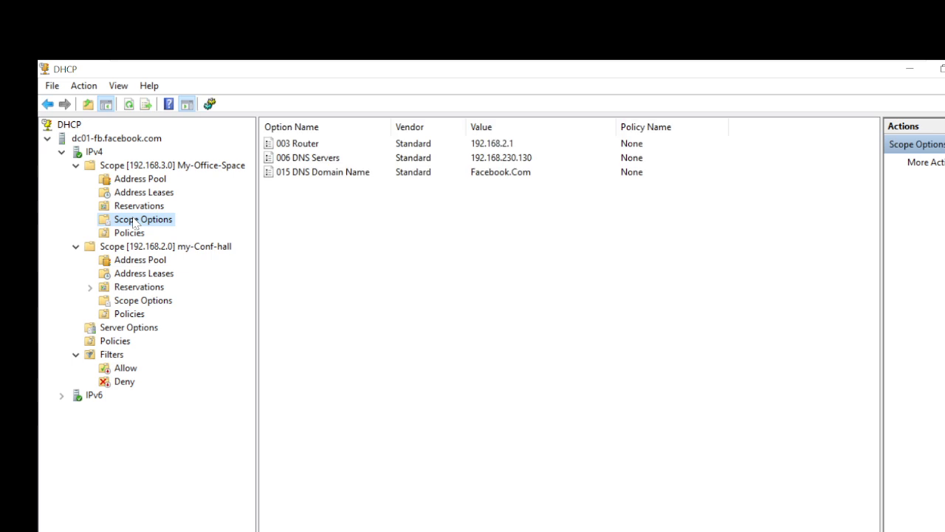
click(131, 233)
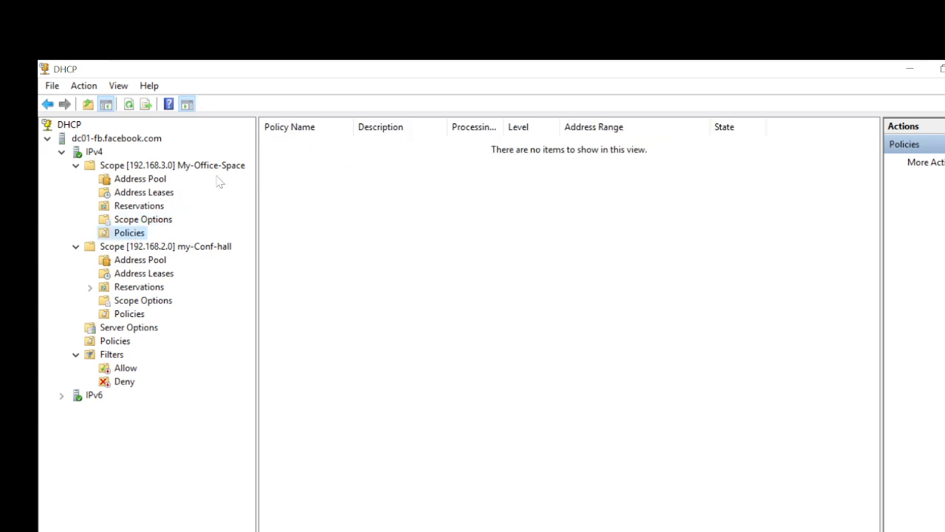
click(164, 167)
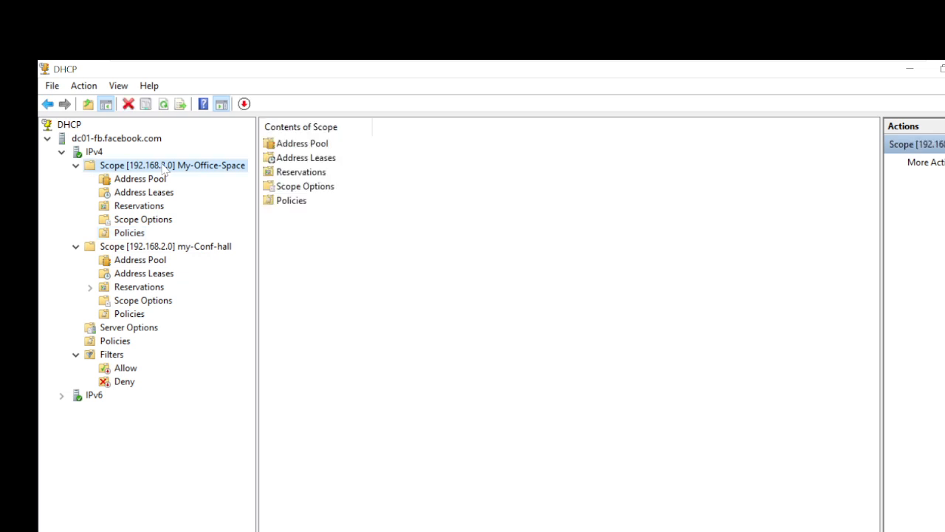
right_click(138, 166)
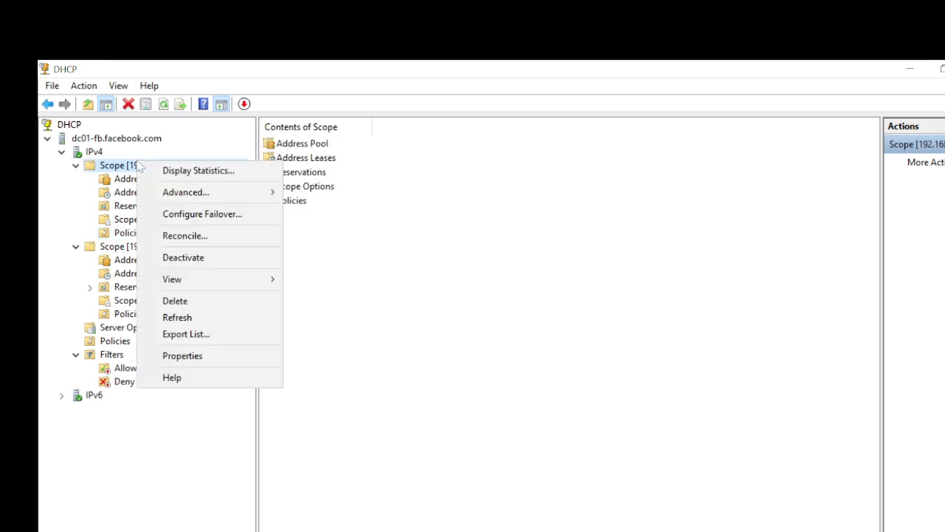
Check My-Office-Space statistics: 254 addresses total, 0 in use.
click(164, 174)
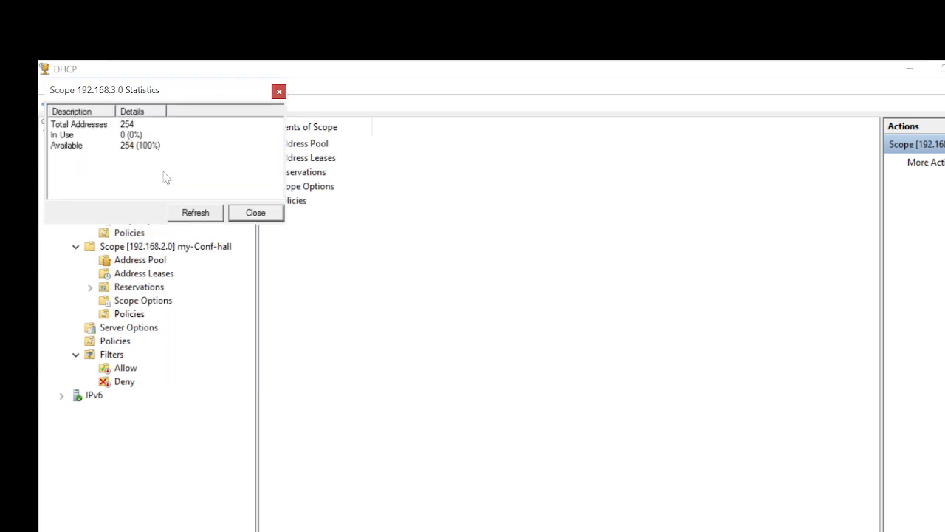
click(75, 147)
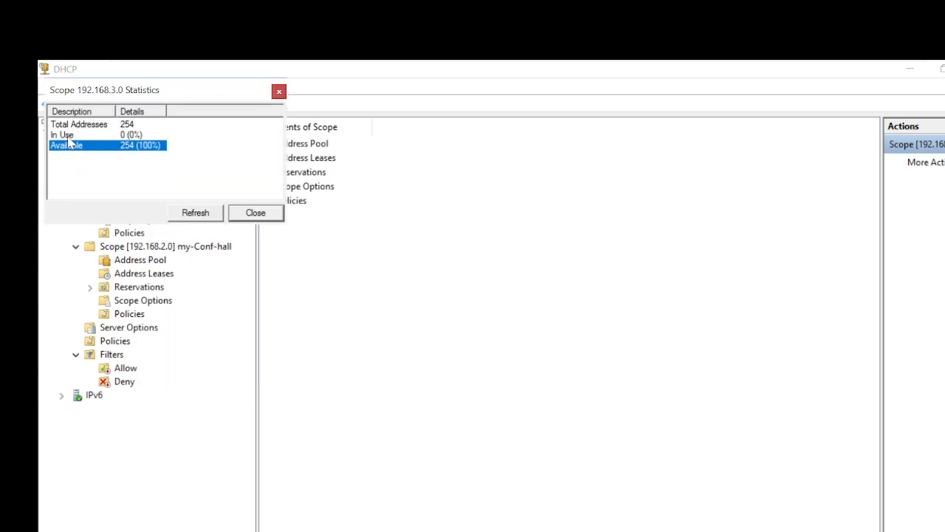
click(69, 137)
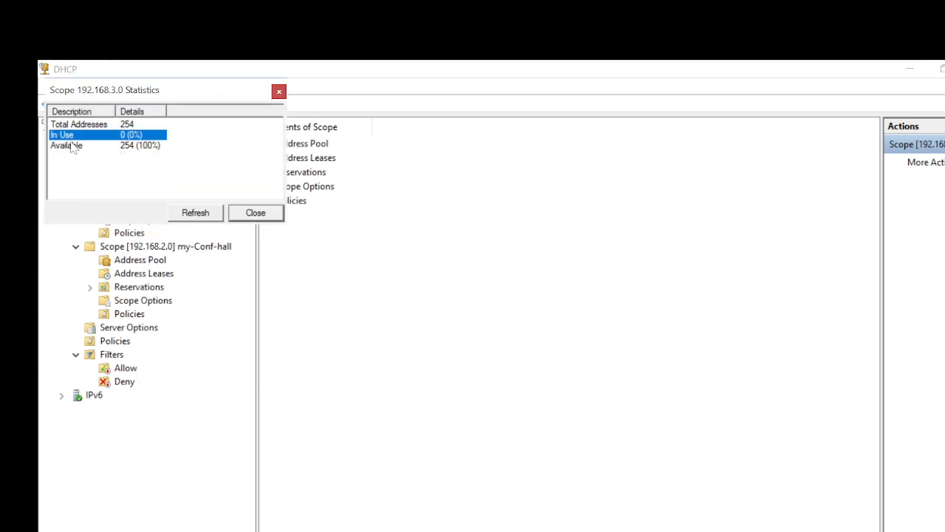
click(255, 214)
Review my-Conf-hall's pool, leases and BOSS-PC reservation, then list all IPv4 scopes.
click(127, 251)
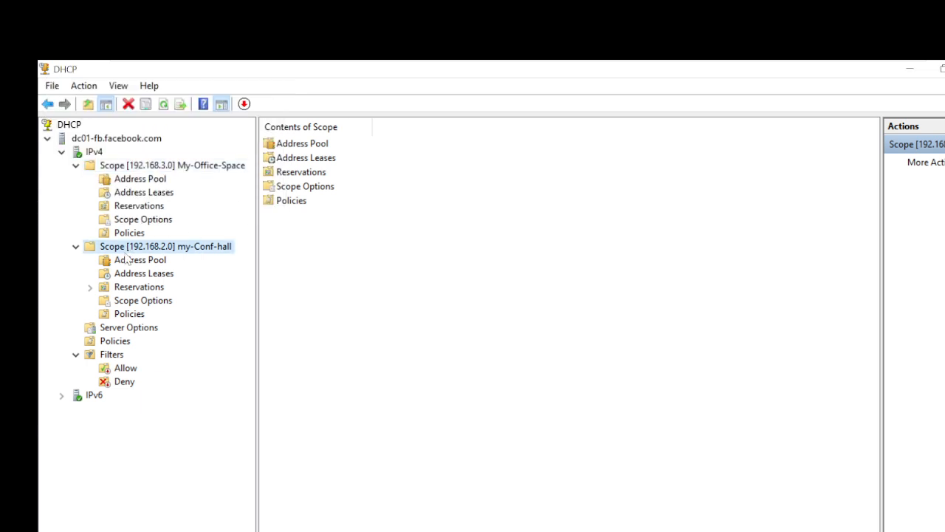
click(127, 266)
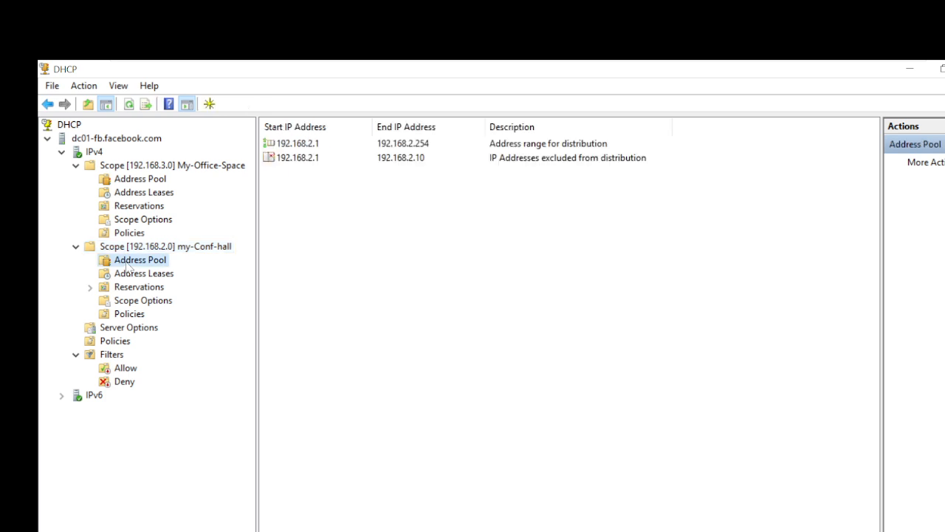
click(129, 273)
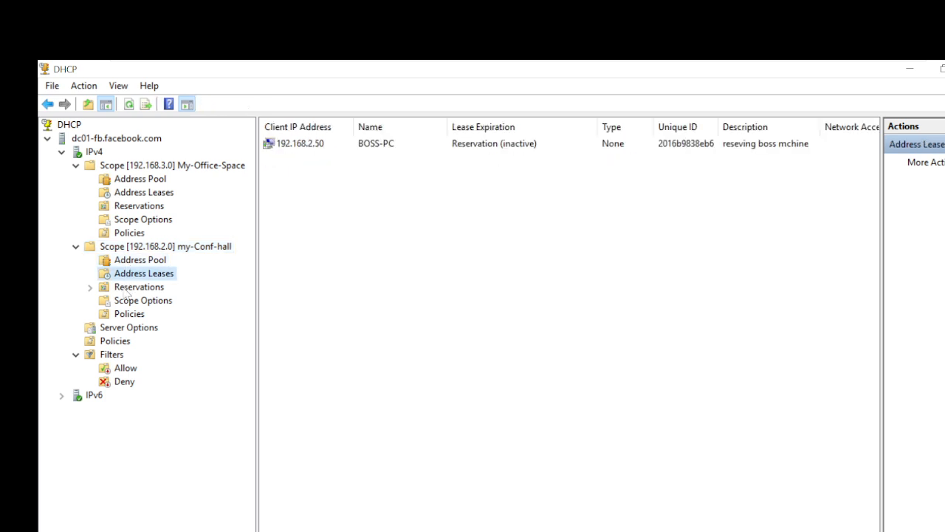
click(133, 287)
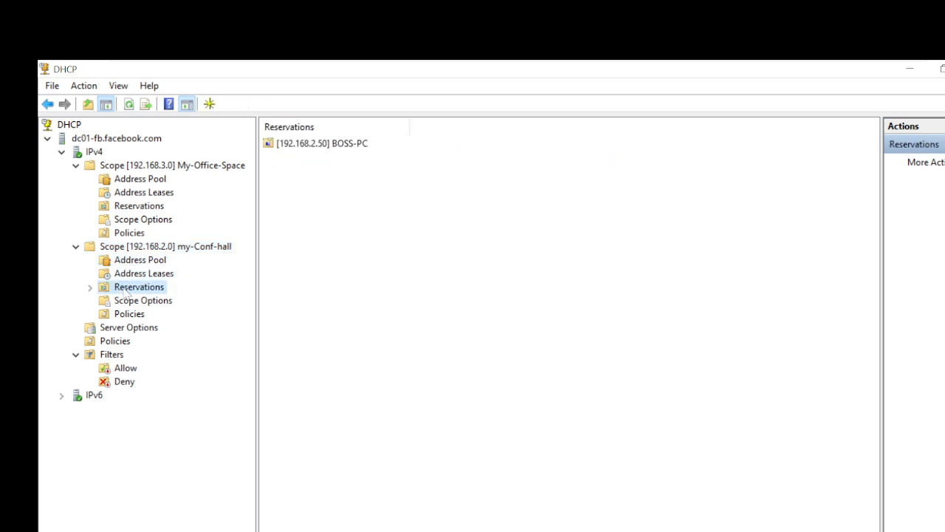
click(94, 153)
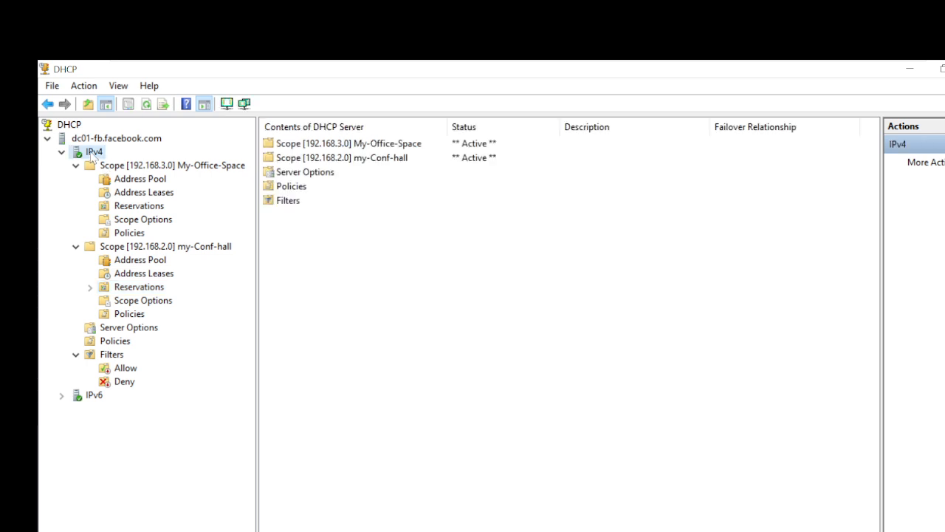
Create Superscope01 containing the my-Conf-hall and My-Office-Space scopes.
right_click(92, 153)
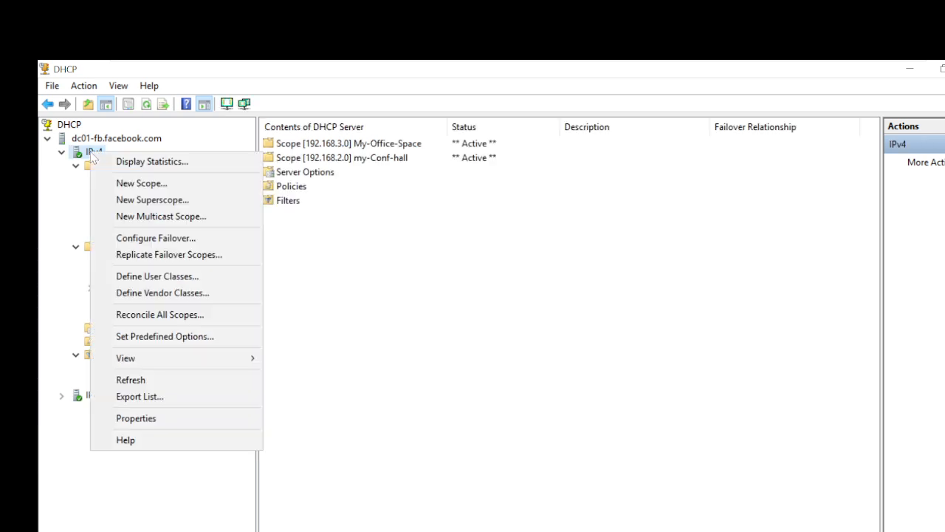
click(193, 203)
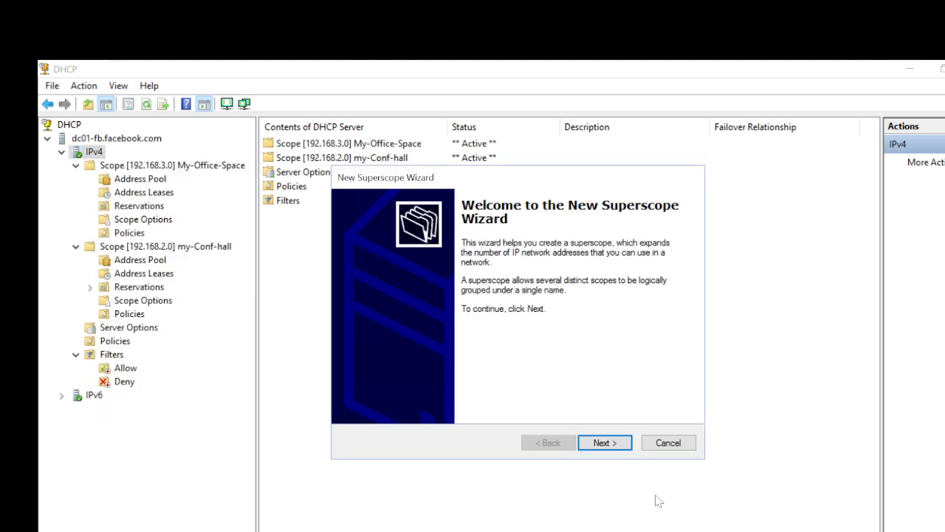
click(604, 442)
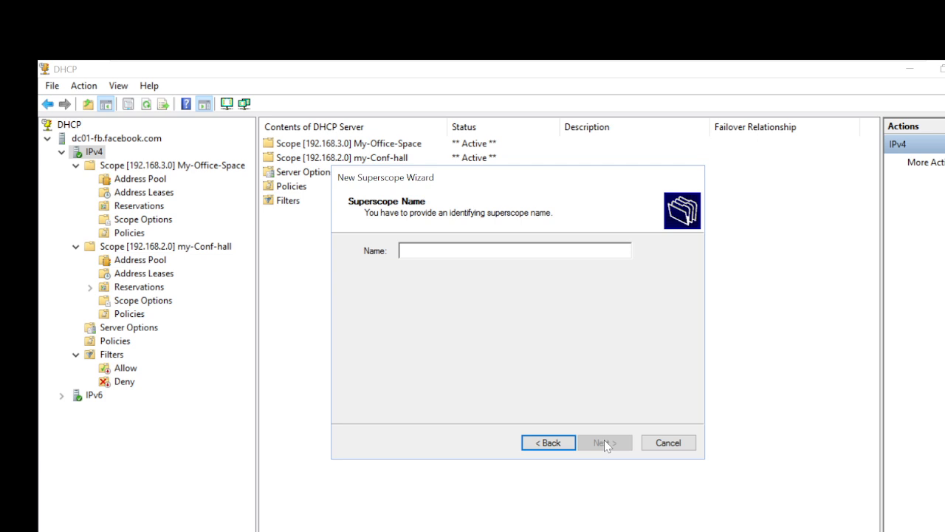
text(Supersco)
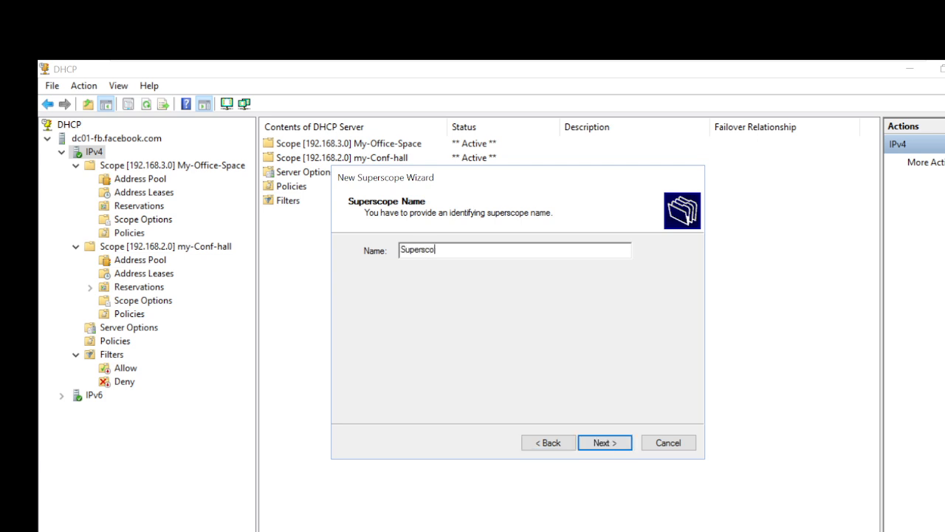
text(pe01)
click(598, 442)
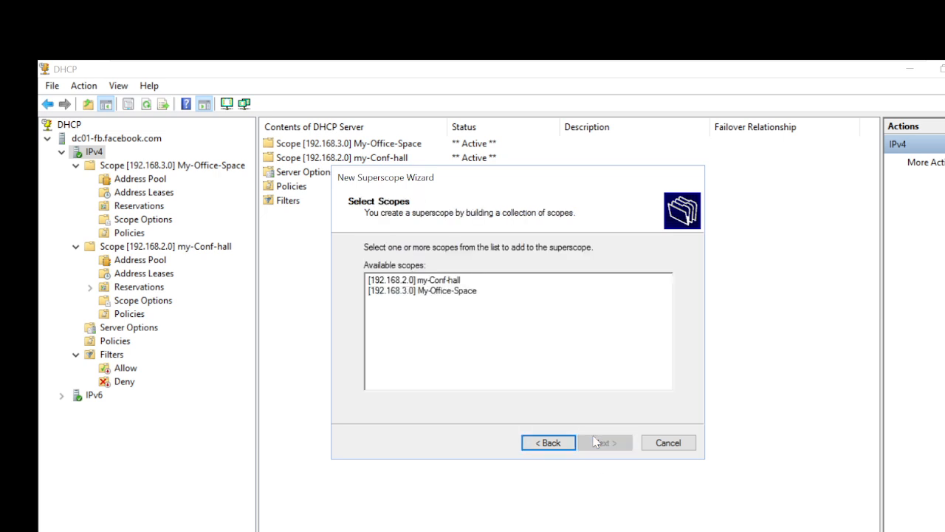
click(426, 288)
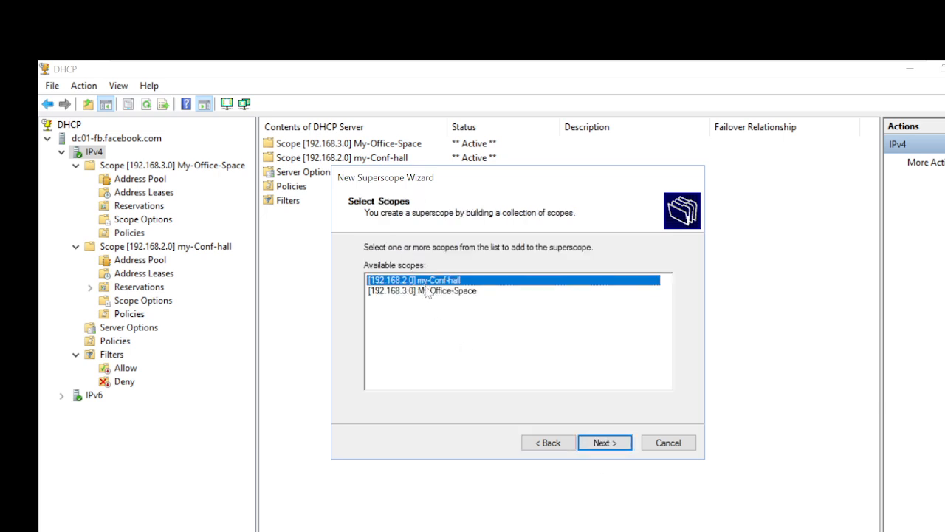
shift+click(426, 291)
click(605, 442)
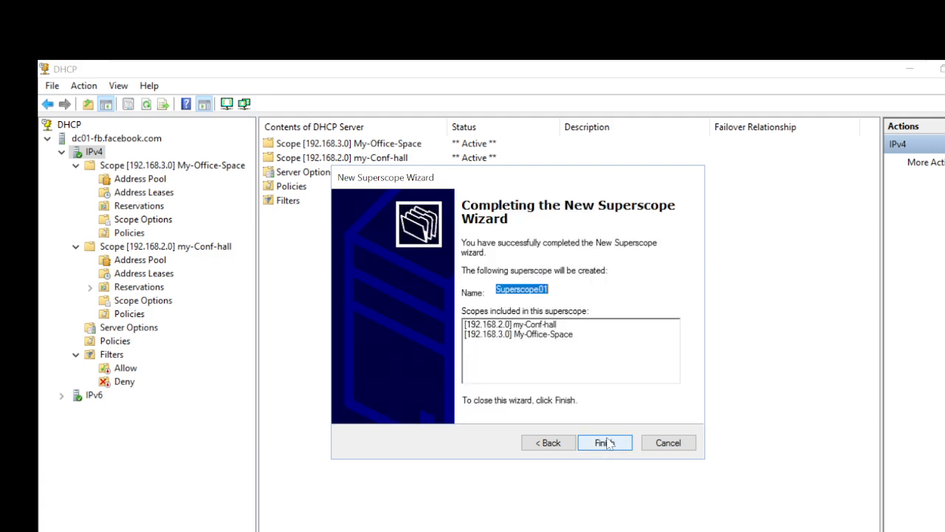
click(605, 443)
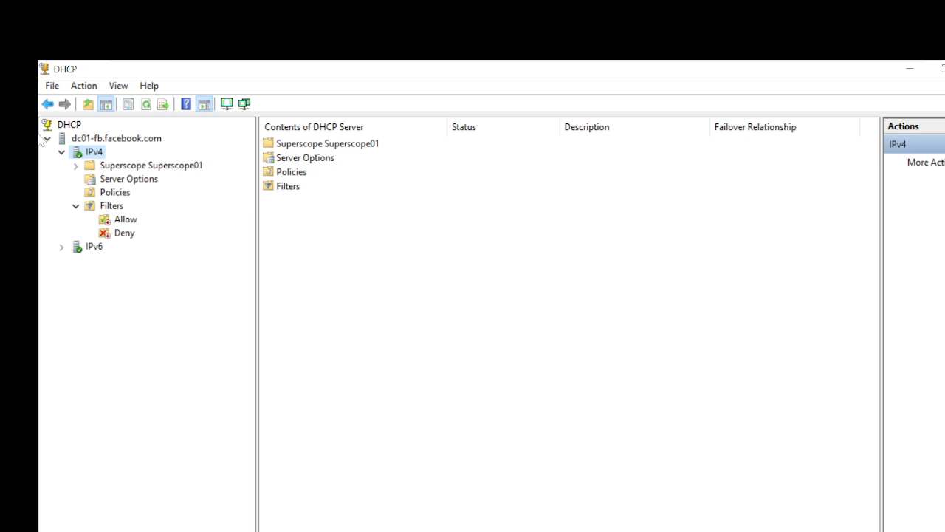
Expand Superscope01 to show its member scopes and browse the Superscope01 and IPv4 actions.
click(76, 166)
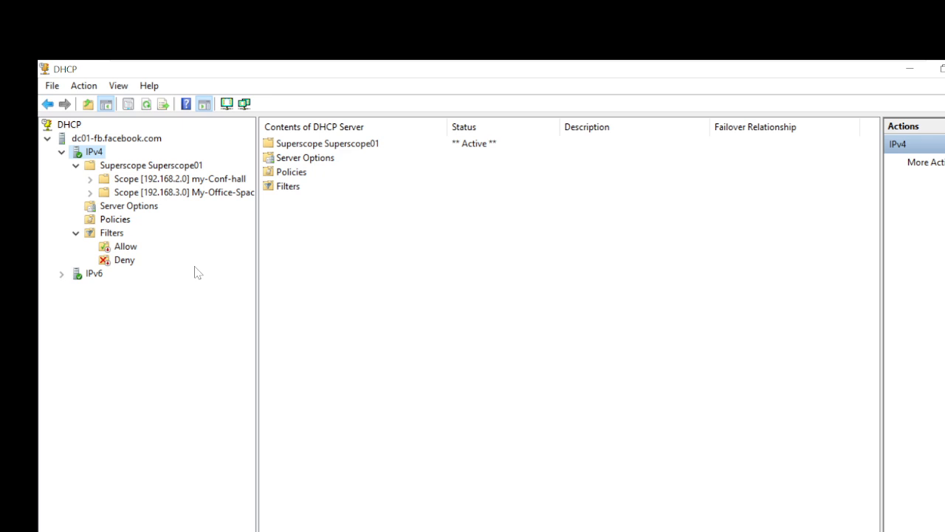
mouse_move(517, 62)
right_click(122, 167)
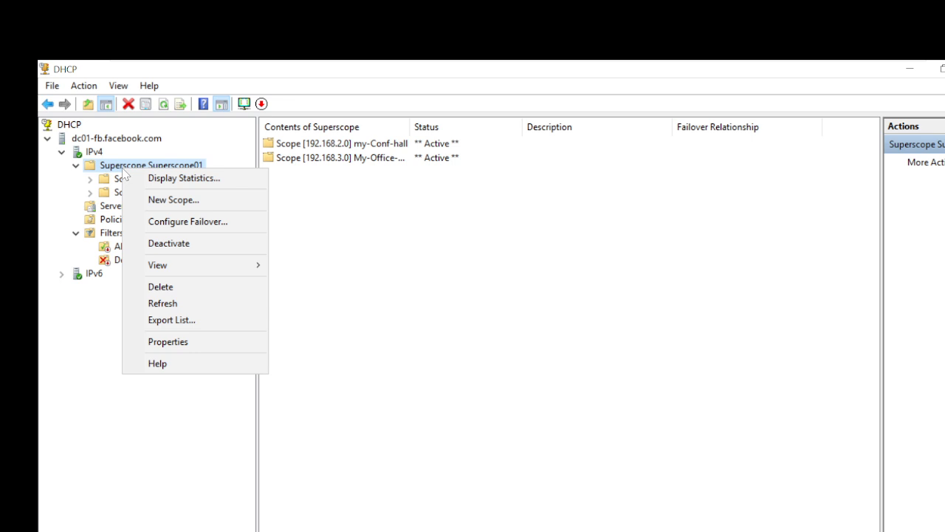
click(113, 179)
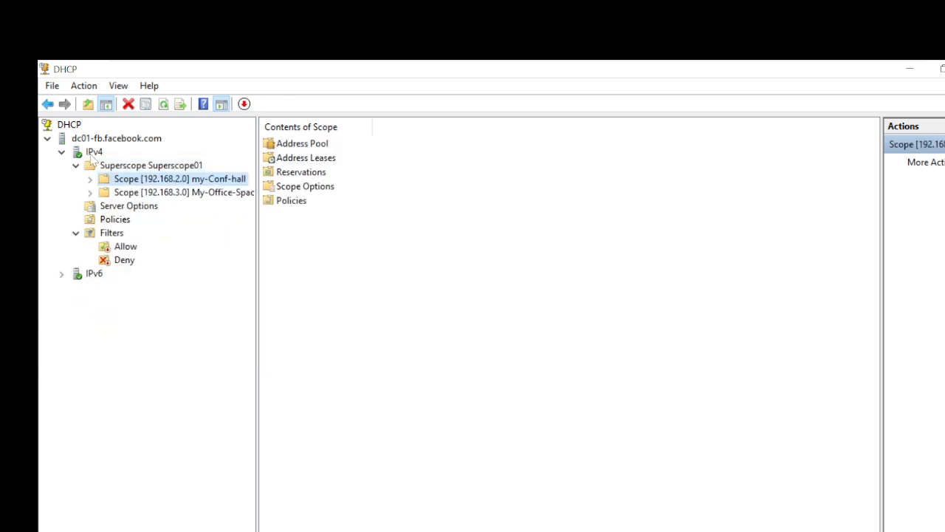
right_click(93, 155)
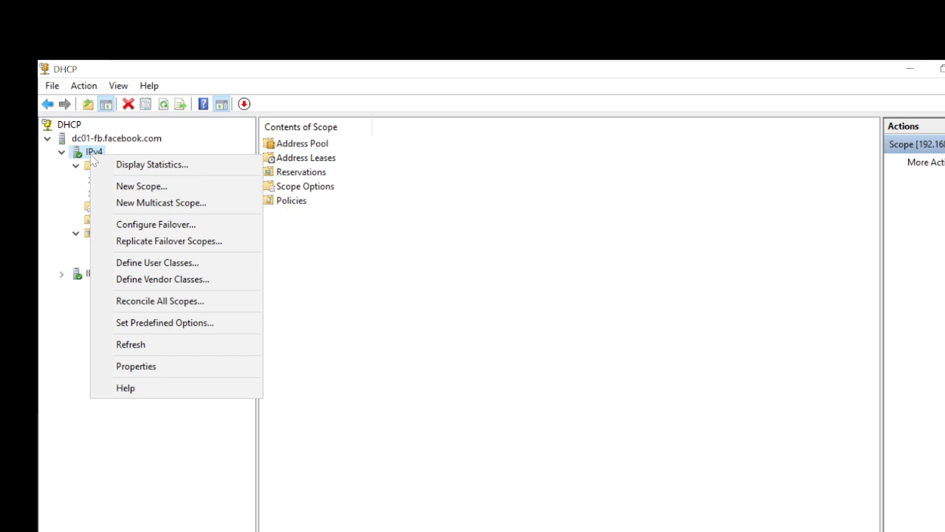
click(360, 266)
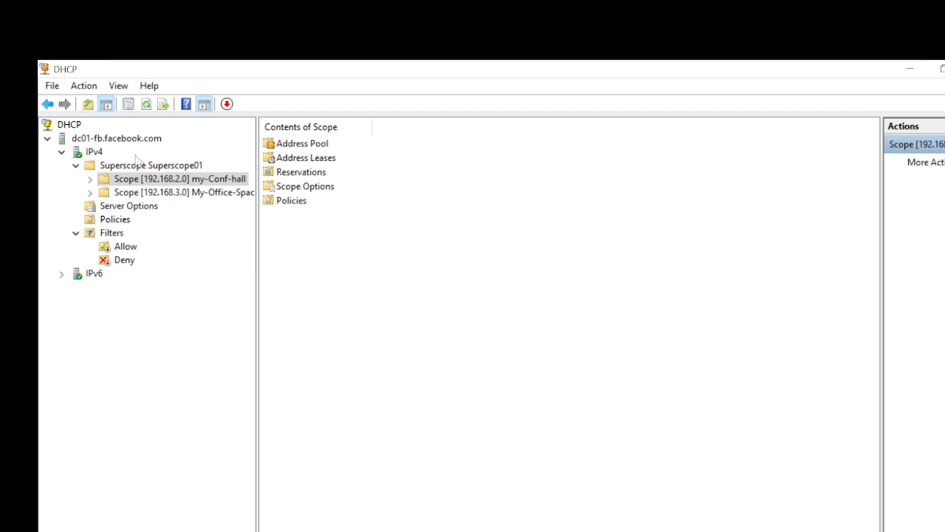
Open and cancel Superscope01's properties, then bring up the My-Office-Space scope's actions.
right_click(134, 166)
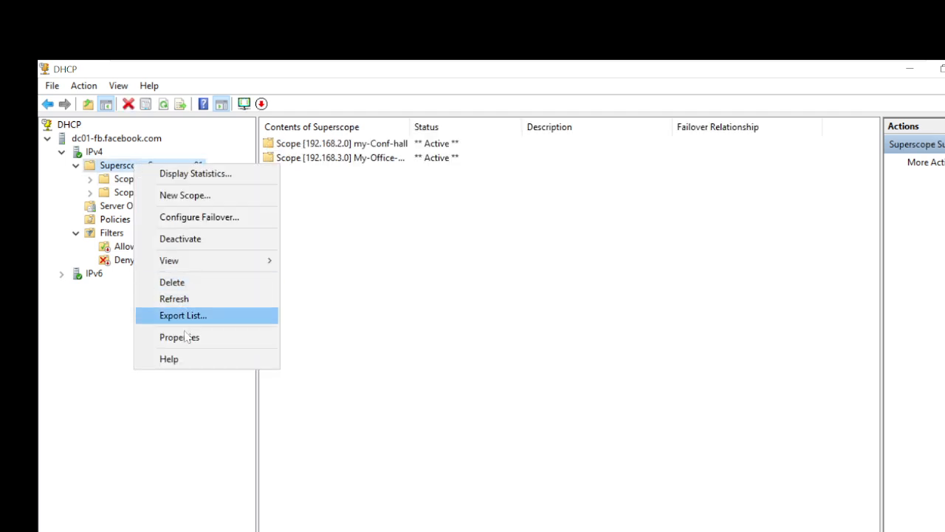
click(186, 338)
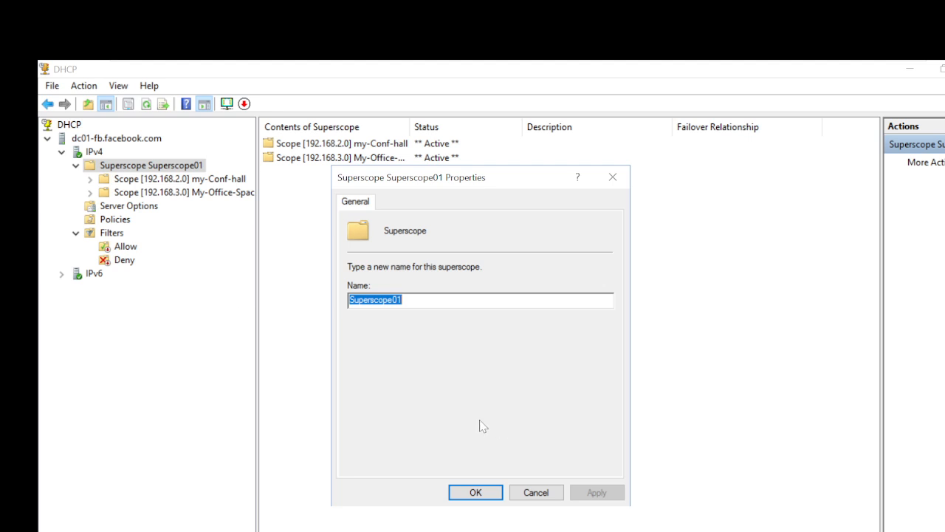
click(533, 489)
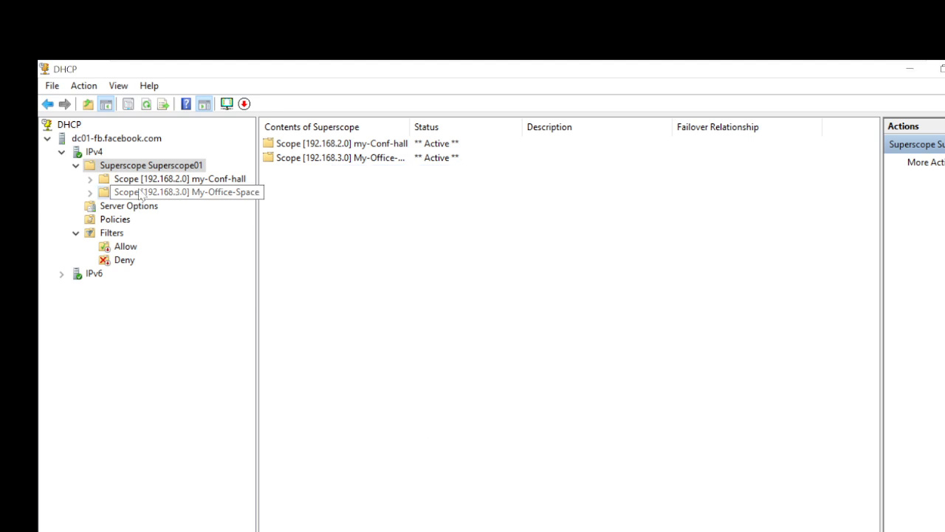
click(140, 193)
right_click(140, 193)
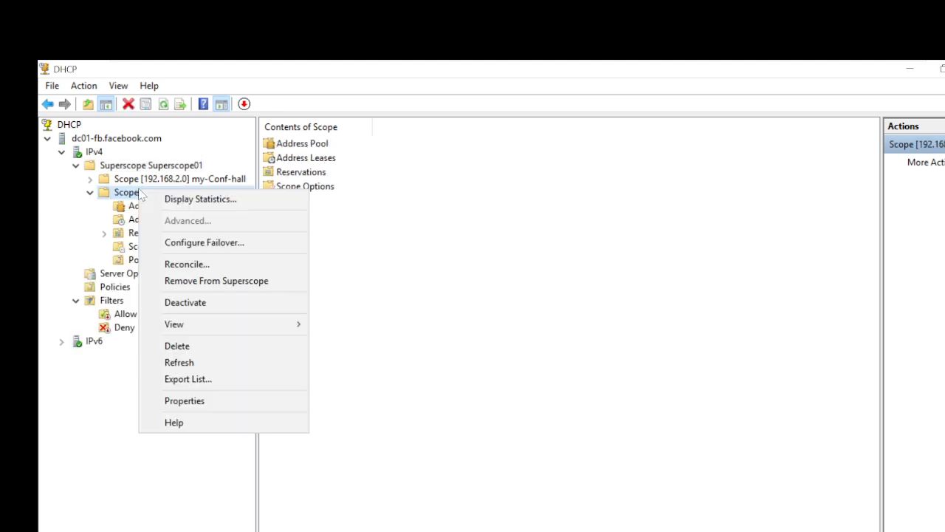
click(215, 403)
click(388, 207)
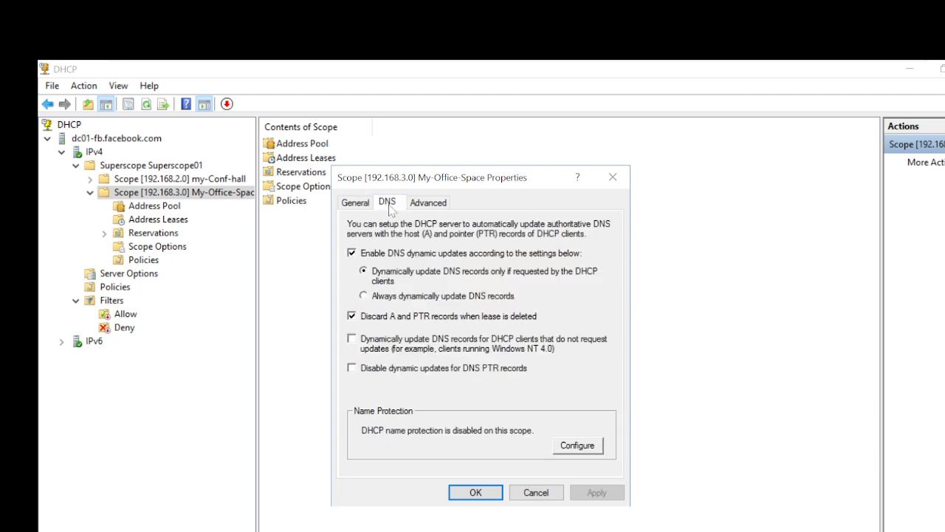
click(421, 209)
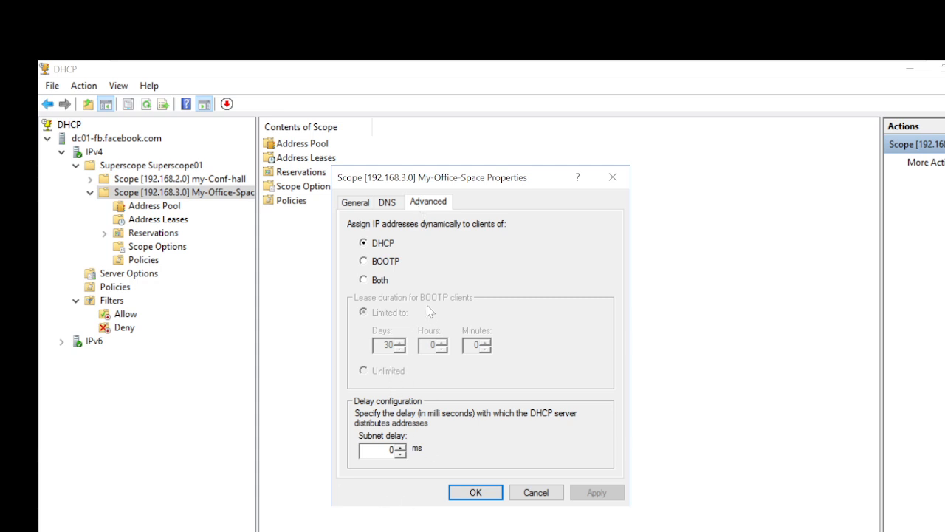
click(353, 205)
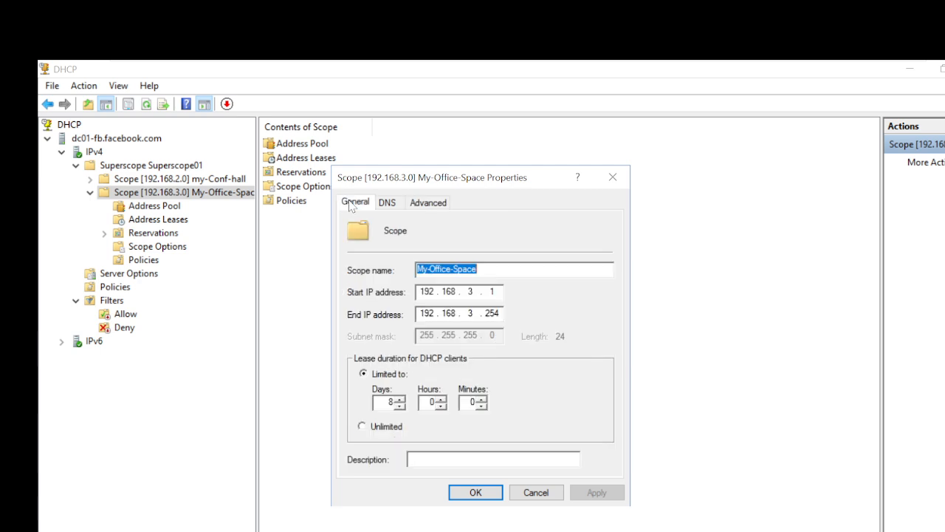
click(391, 401)
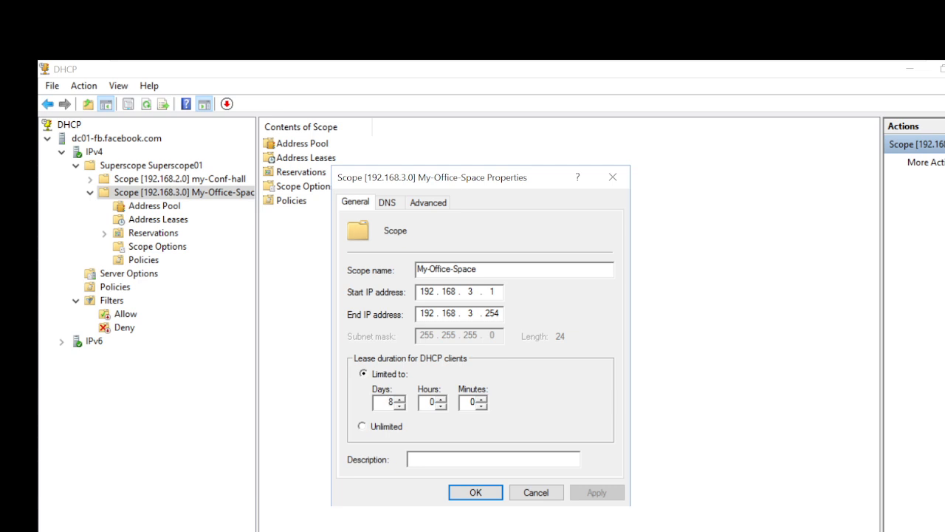
click(361, 427)
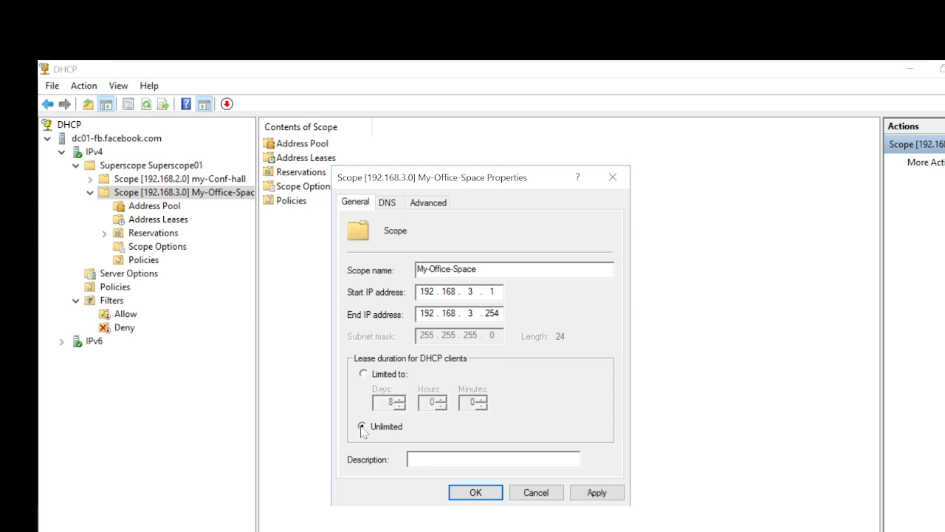
click(385, 376)
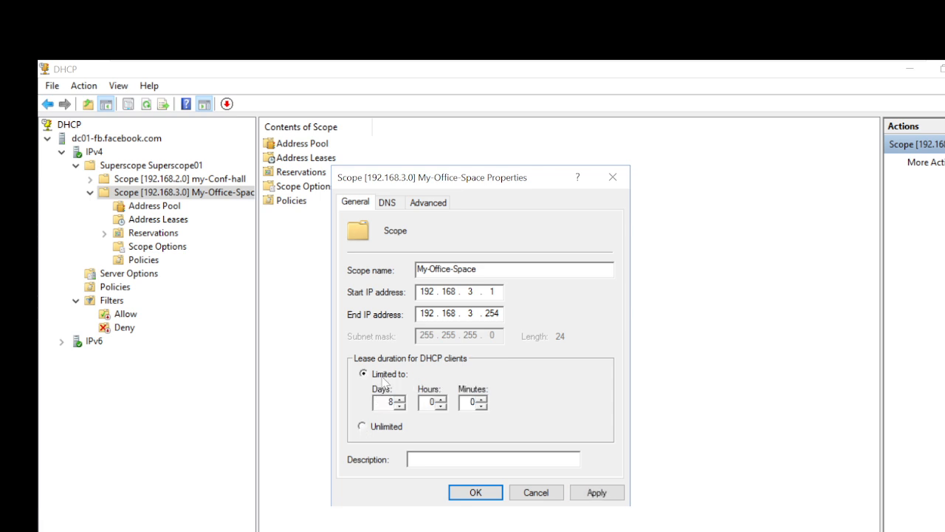
double_click(391, 402)
text(999)
key(BackSpace)
key(BackSpace)
key(BackSpace)
click(368, 429)
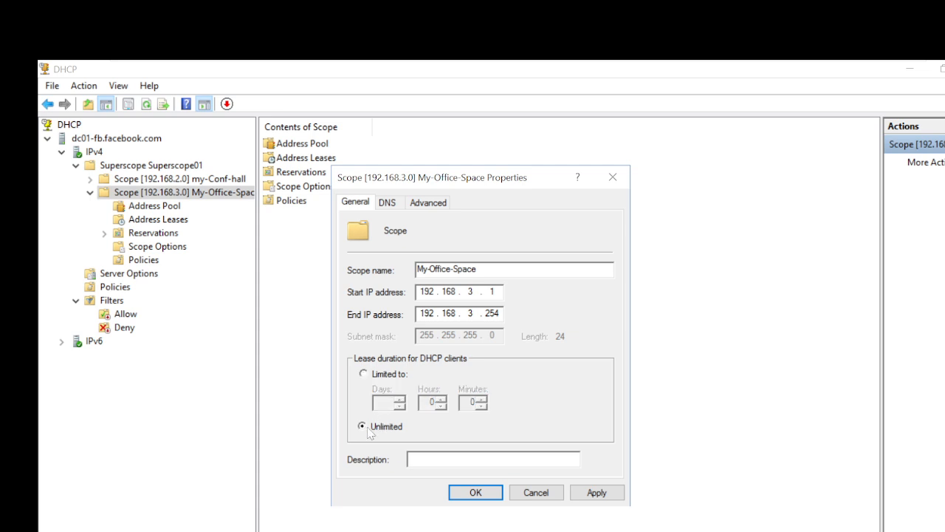
click(363, 373)
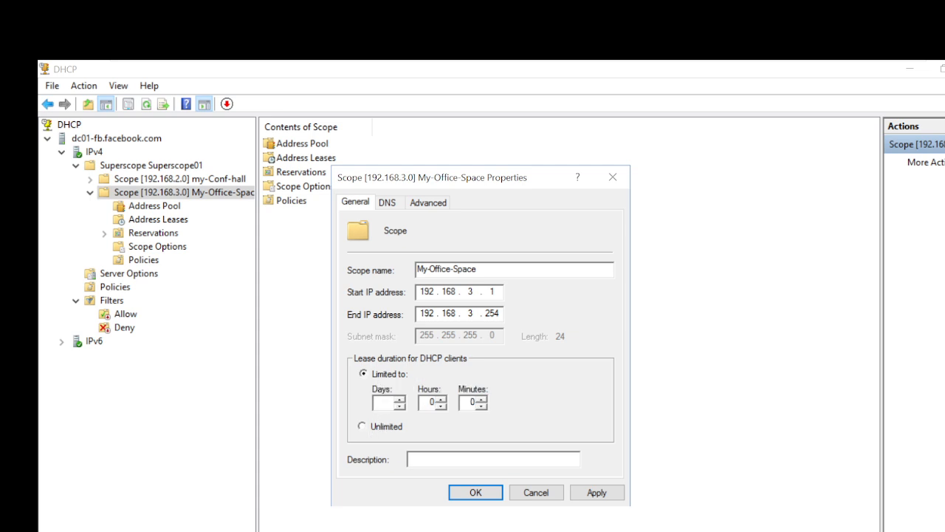
text(8)
click(595, 492)
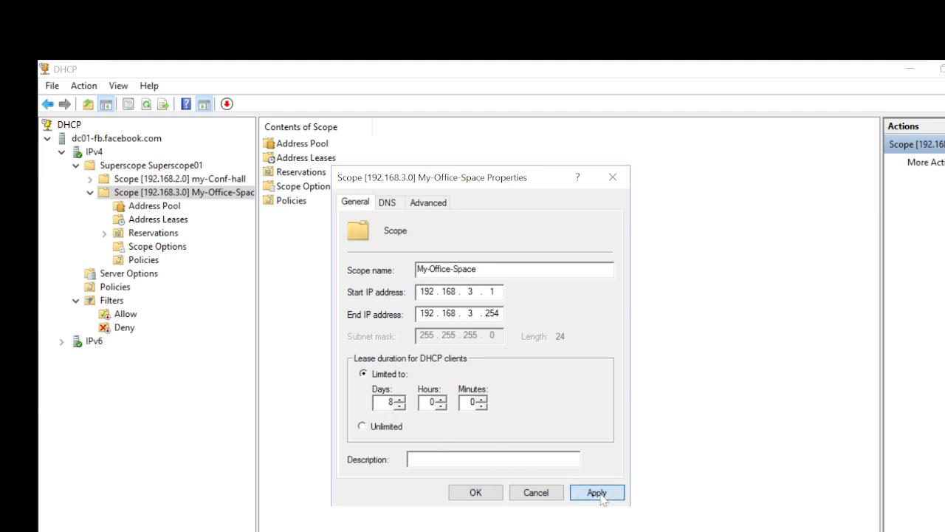
click(476, 493)
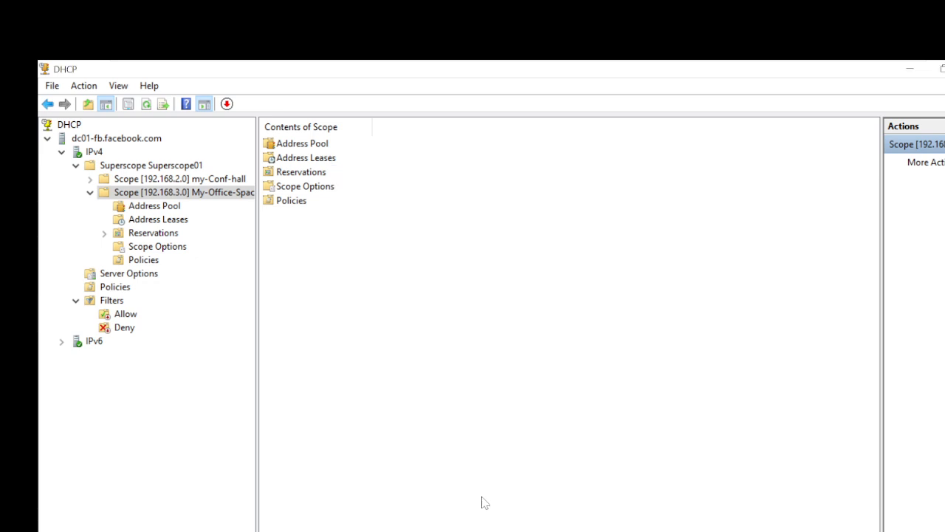
Deactivate My-Office-Space, expand my-Conf-hall, and show the dc01-fb.facebook.com server node.
right_click(160, 193)
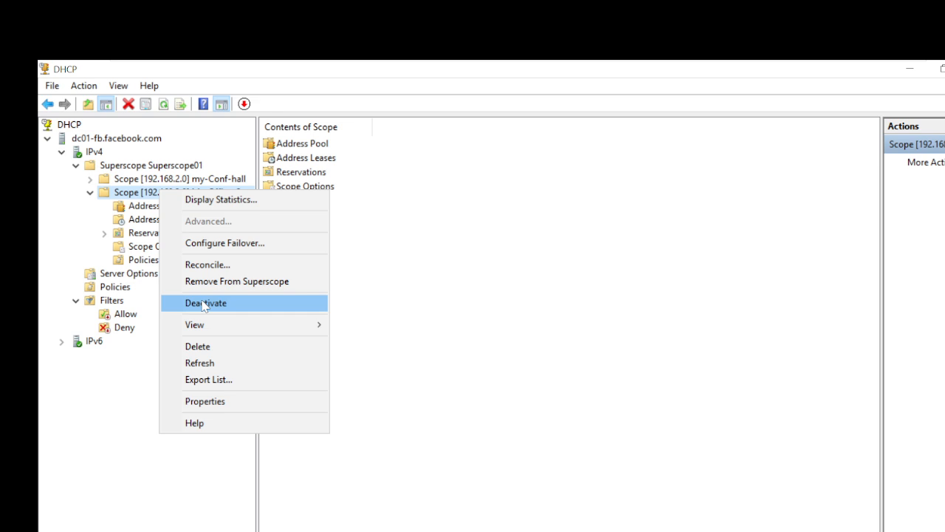
click(405, 281)
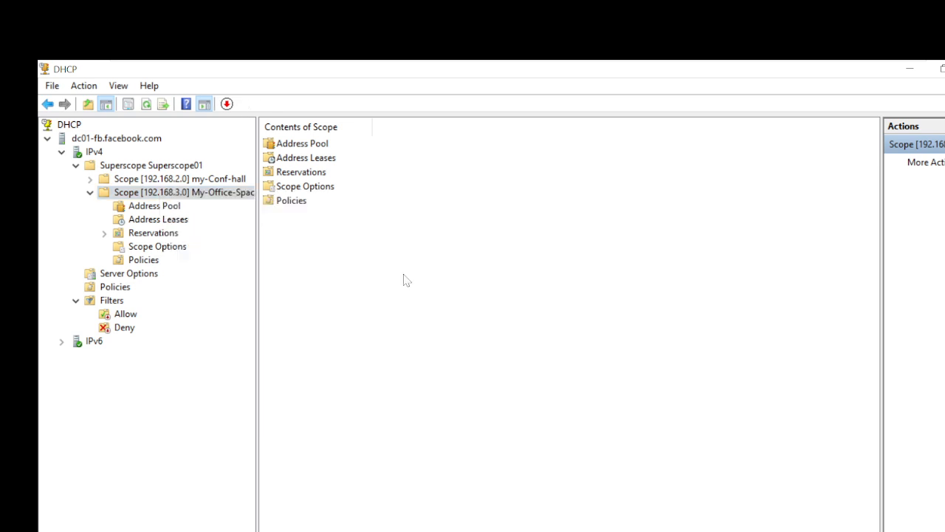
click(91, 181)
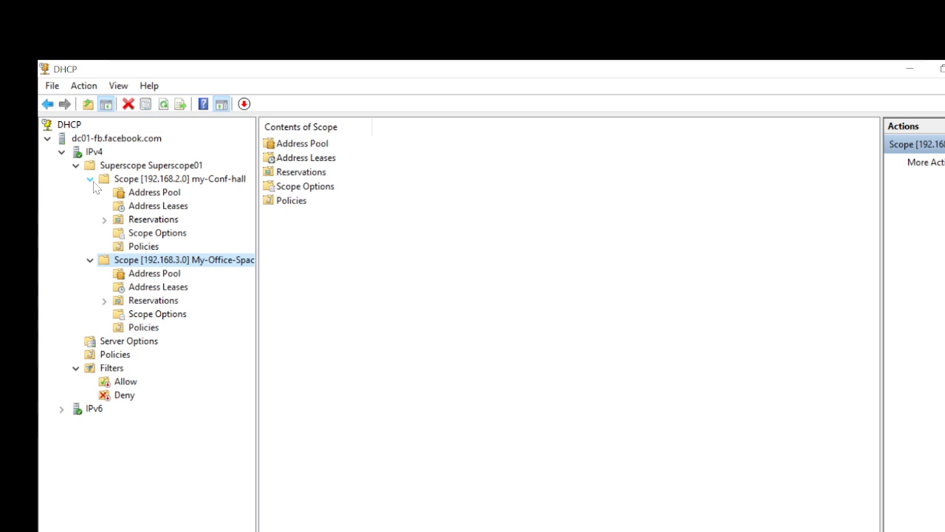
click(92, 139)
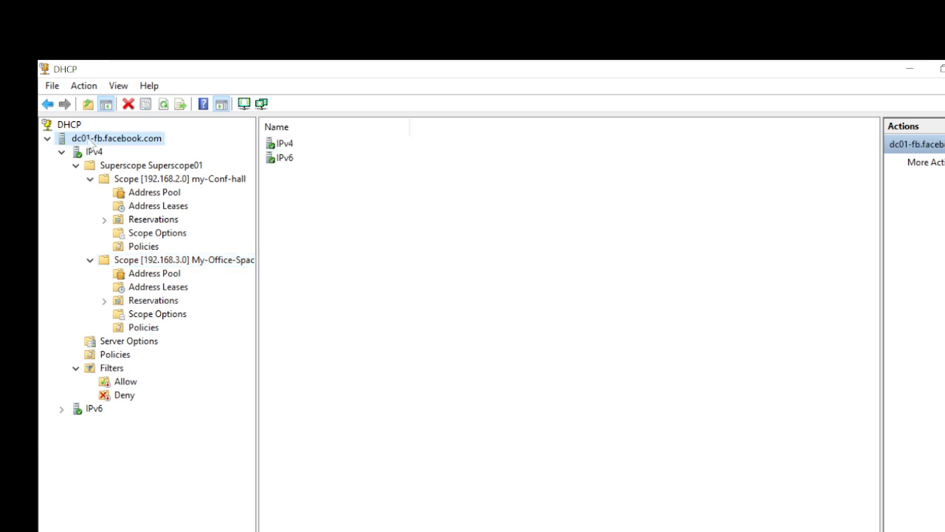
Back up the DHCP database to a new Desktop folder named DHCP-Backup.
right_click(92, 140)
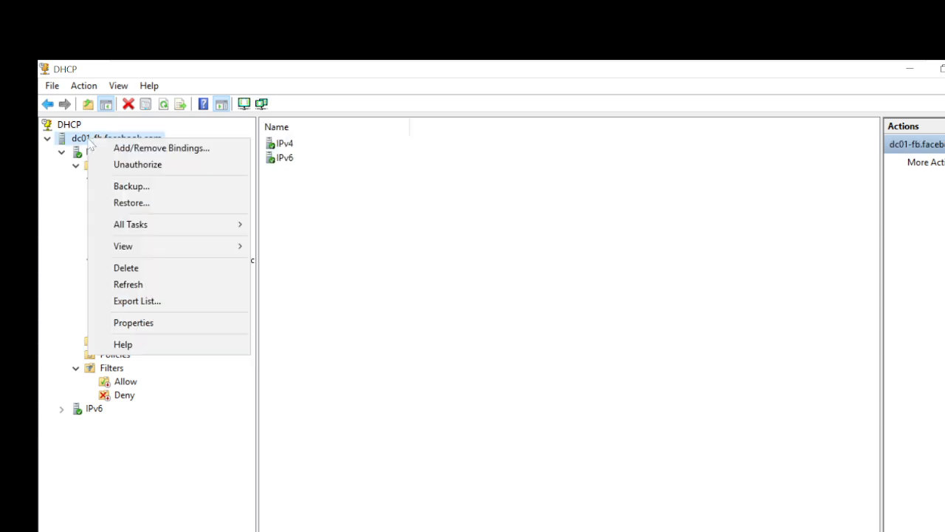
click(153, 189)
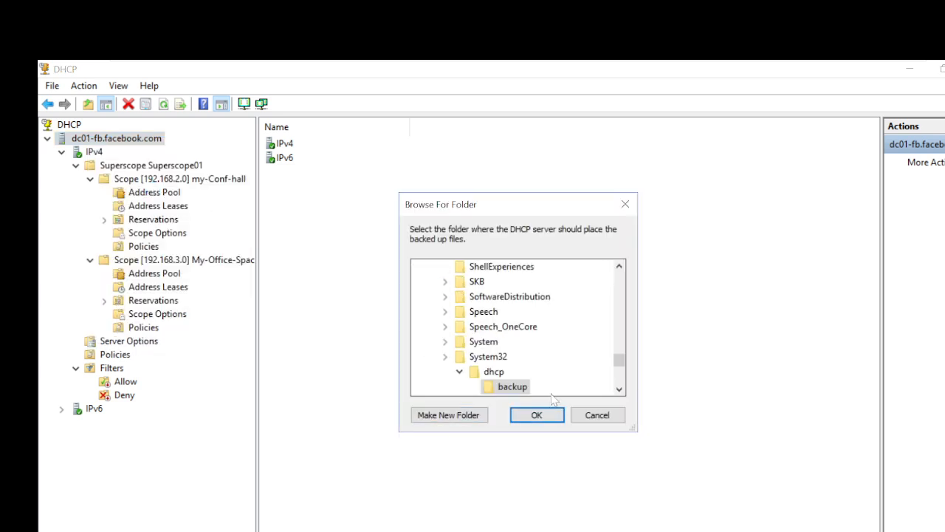
drag(619, 368, 633, 250)
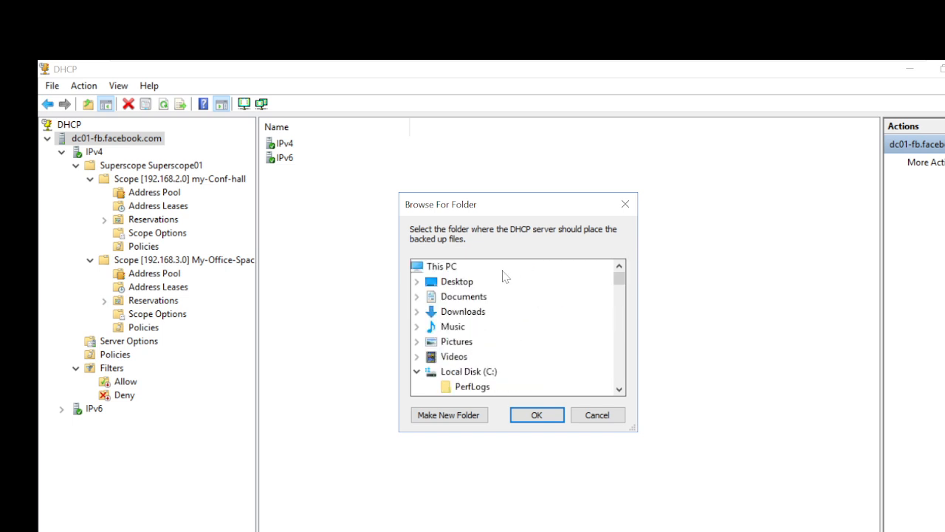
click(454, 283)
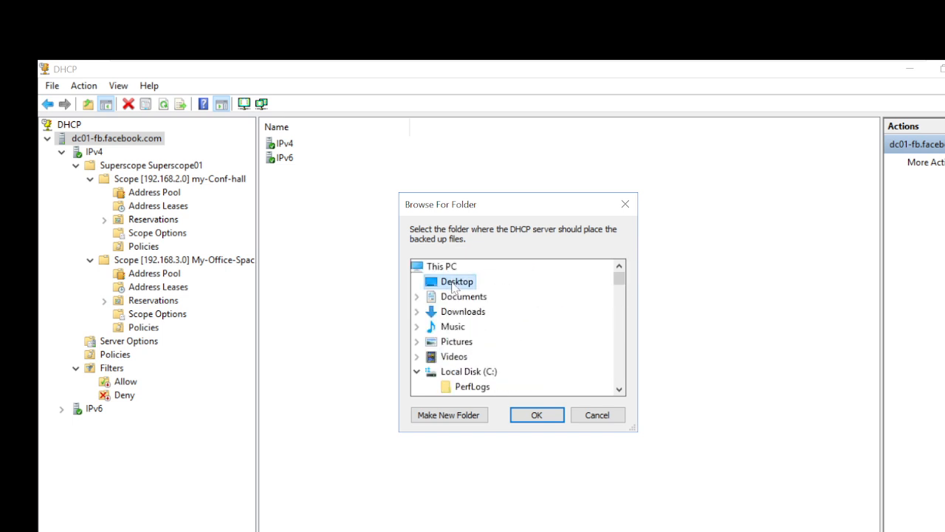
click(461, 415)
text(DHCP-)
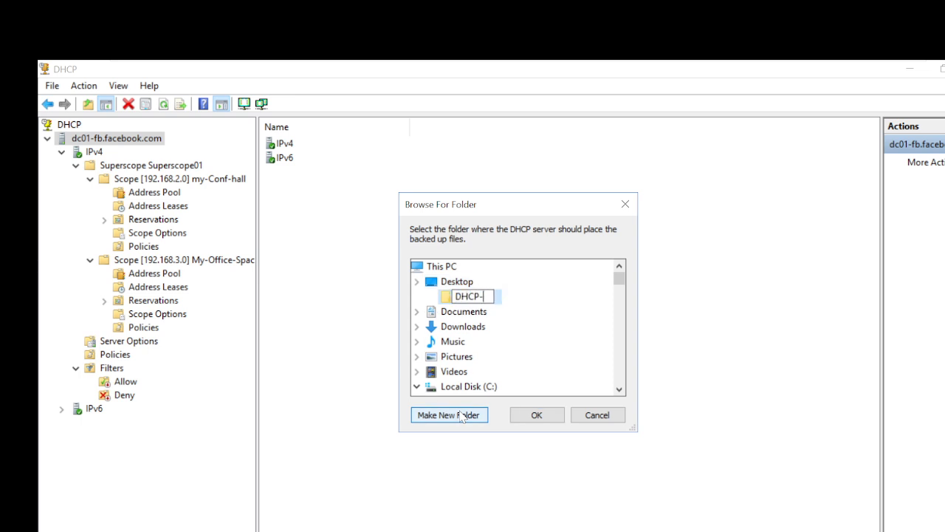
text(Backup)
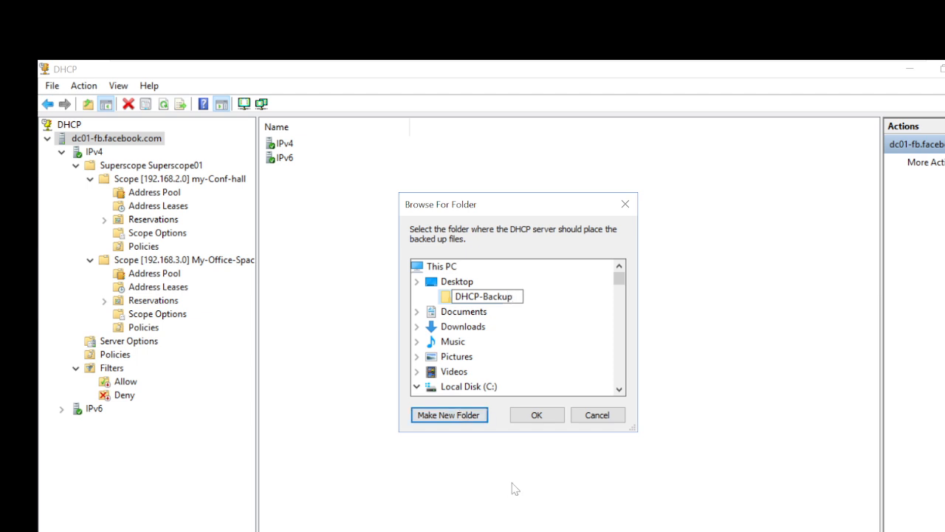
click(549, 416)
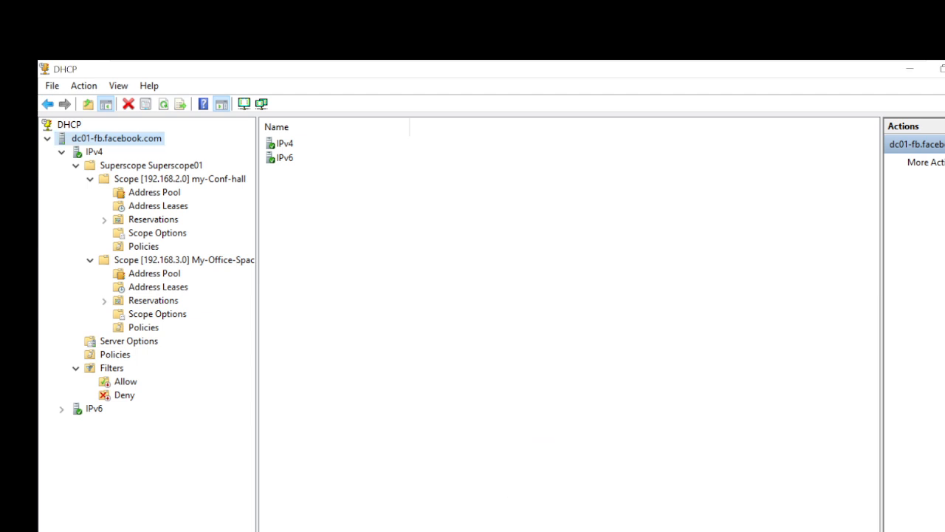
Minimize the consoles, check the still-empty DHCP-Backup folder on the desktop, then open Start.
click(910, 69)
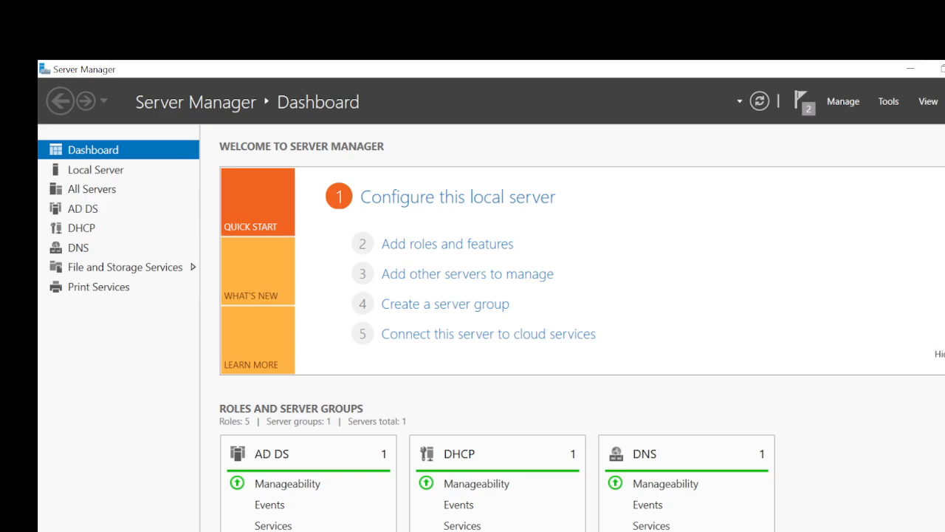
click(910, 69)
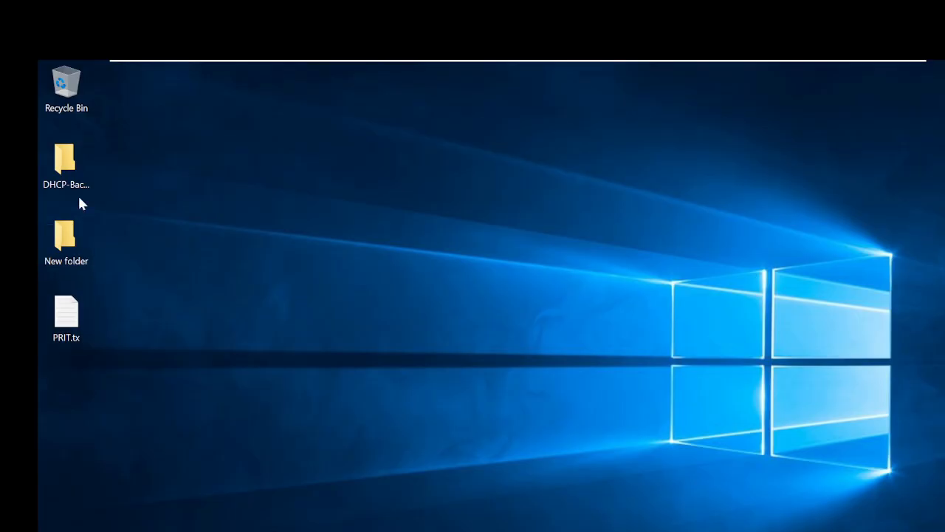
double_click(63, 171)
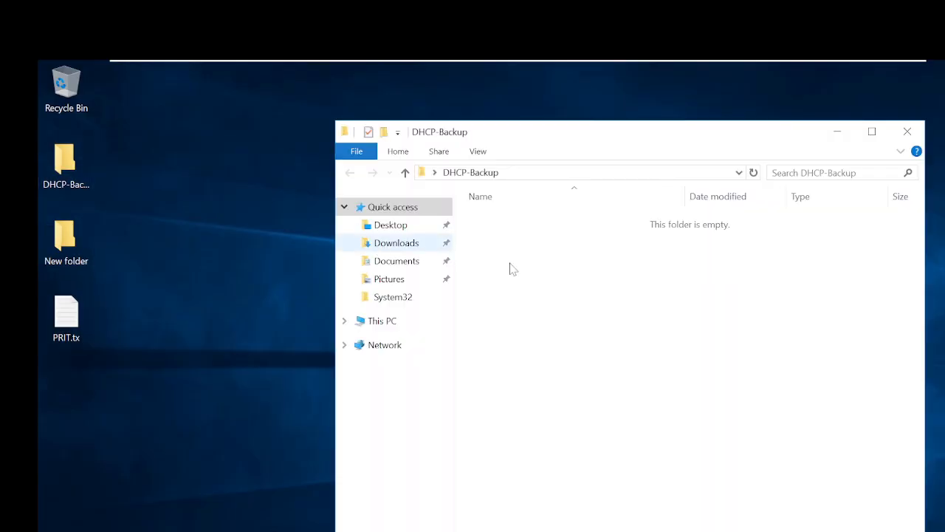
click(909, 133)
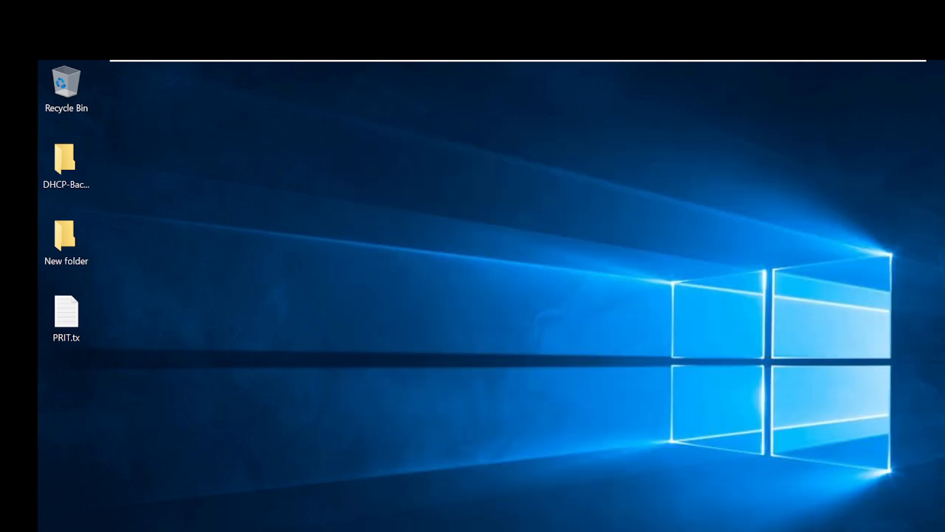
key(super)
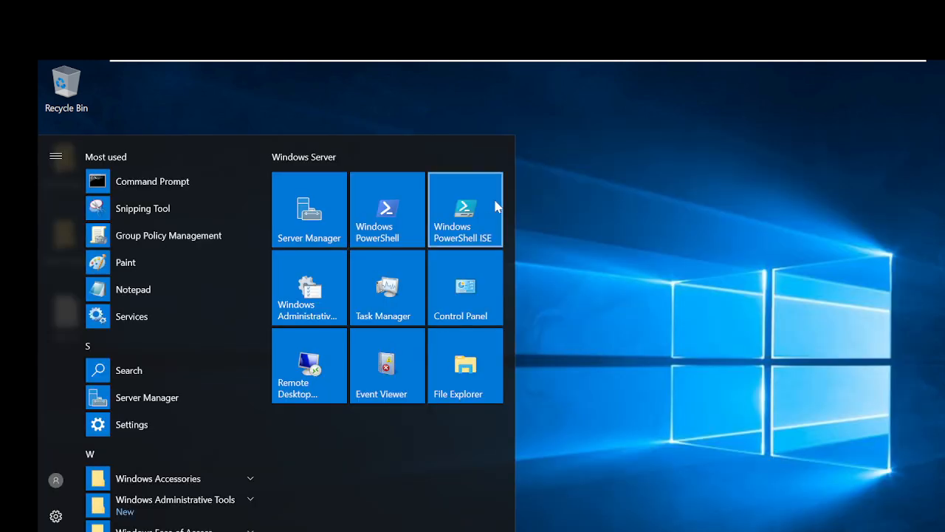
Relaunch the DHCP console from Server Manager's Tools menu.
click(310, 209)
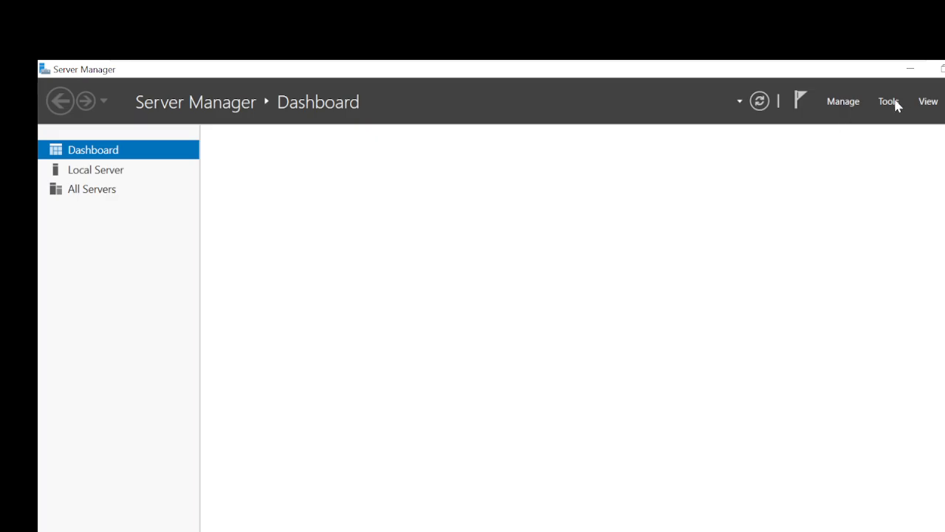
click(894, 102)
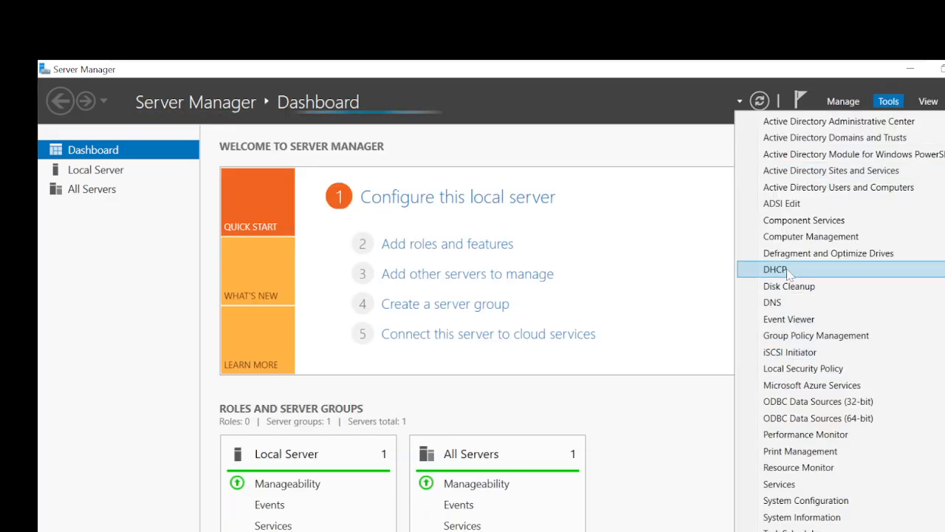
click(784, 271)
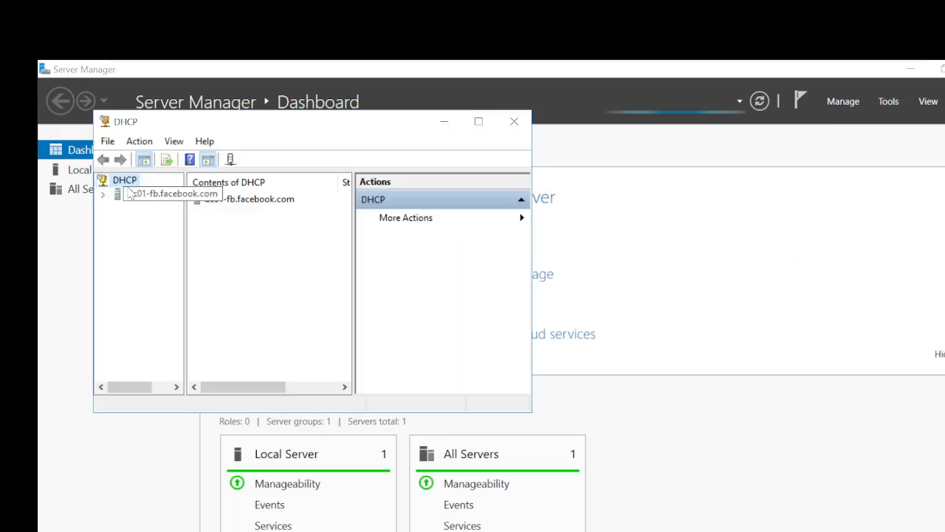
Back up dc01-fb.facebook.com's DHCP database into the Desktop's DHCP-Backup folder.
double_click(129, 194)
right_click(144, 195)
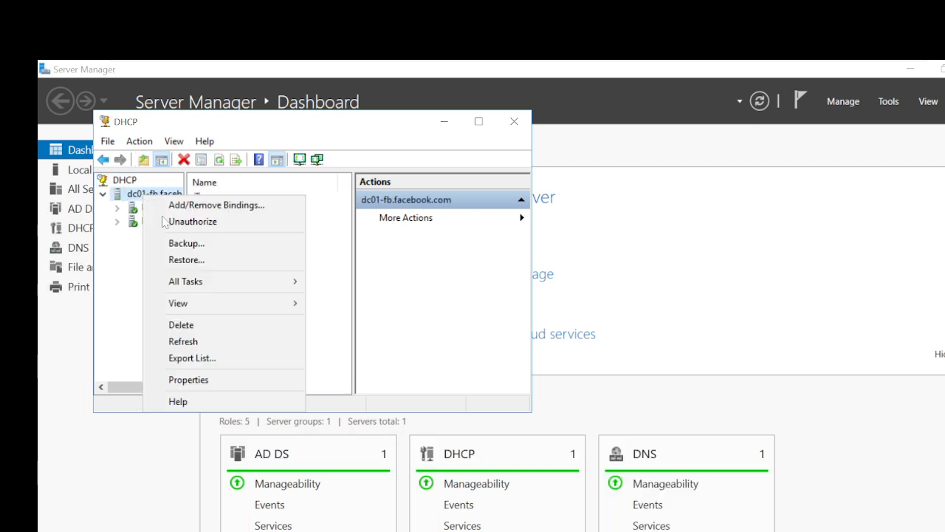
click(187, 246)
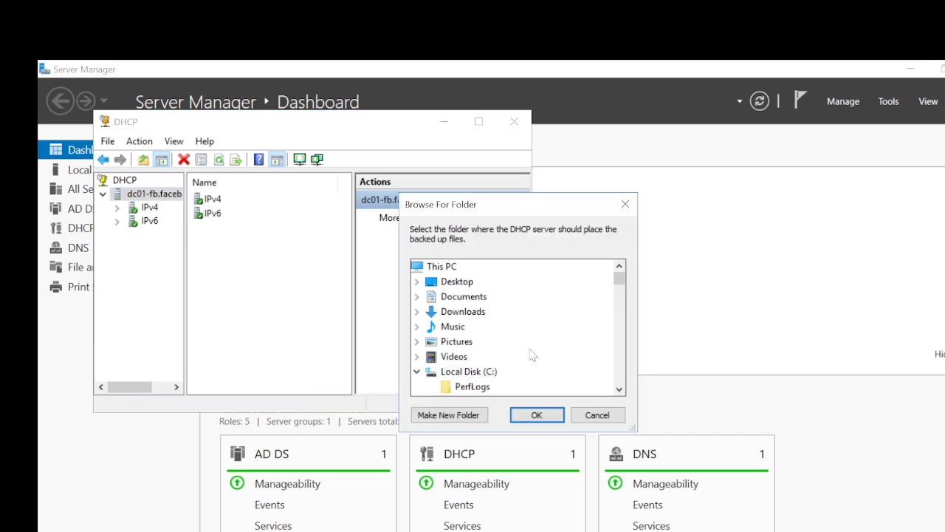
double_click(457, 282)
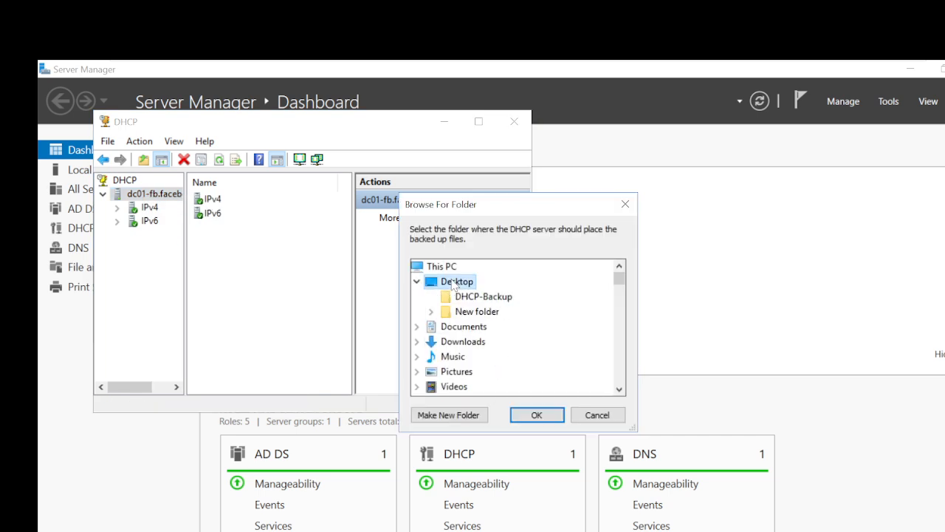
click(476, 297)
click(542, 415)
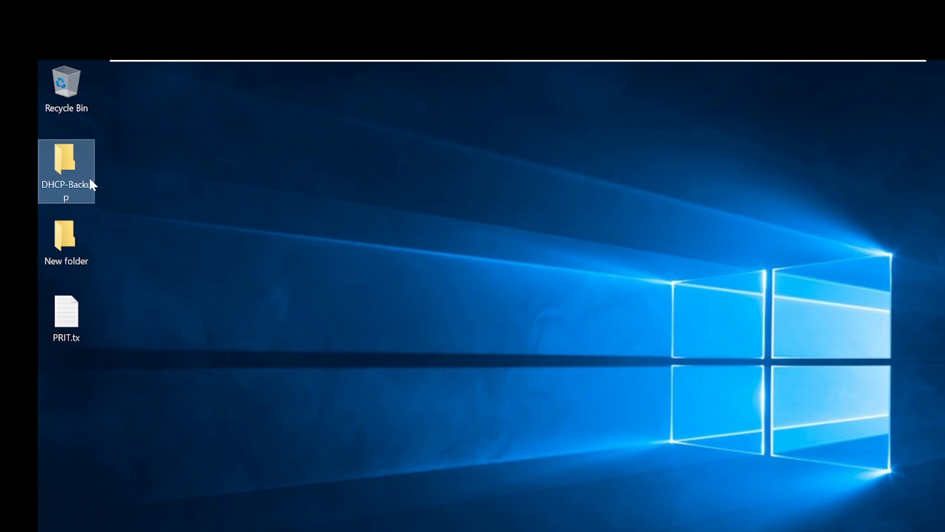
Open DHCP-Backup\new and view j5000003 in Notepad to confirm the backed-up database files.
double_click(67, 166)
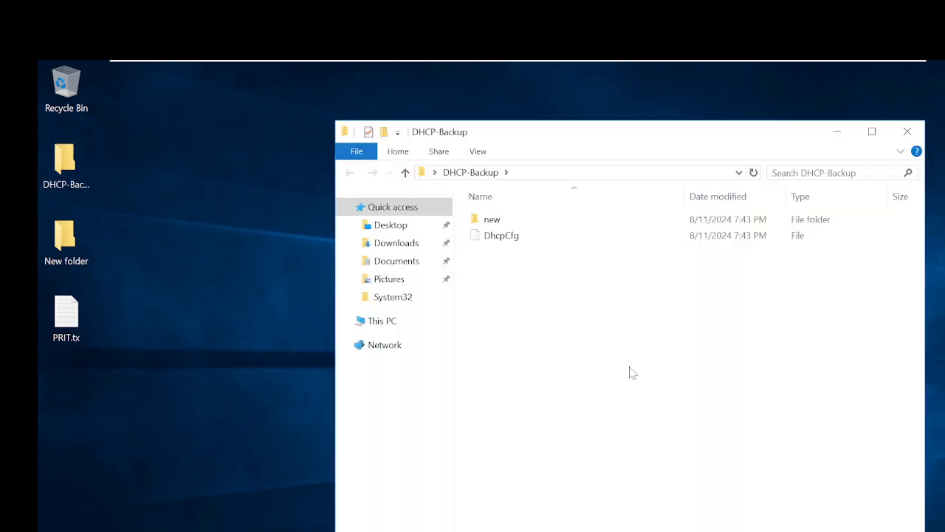
double_click(493, 220)
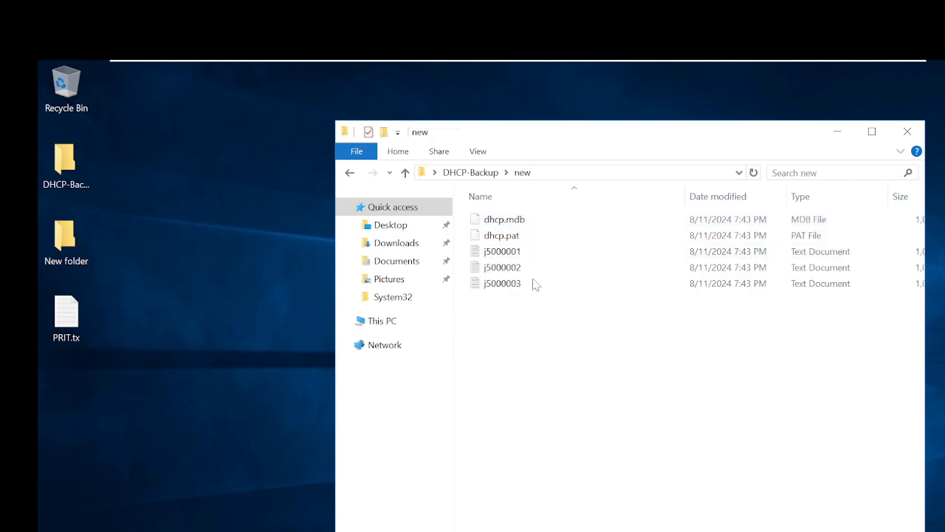
double_click(588, 138)
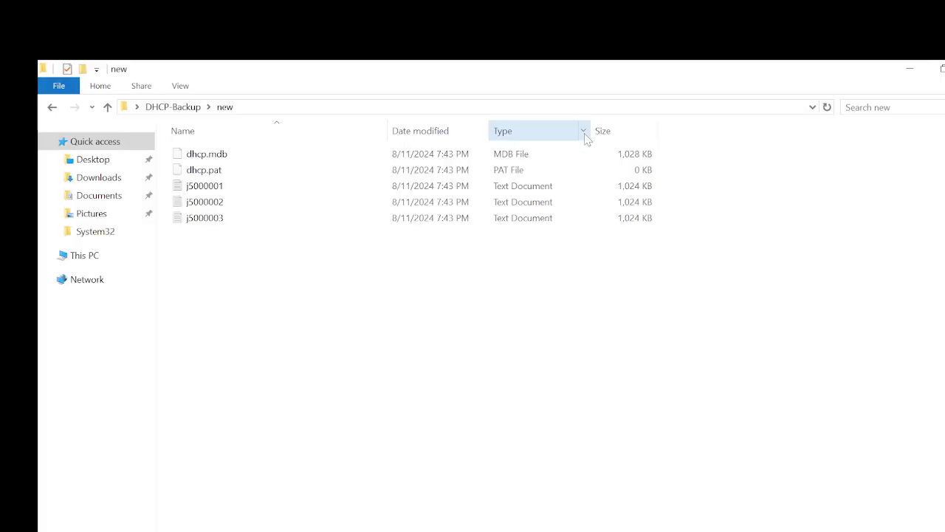
double_click(210, 218)
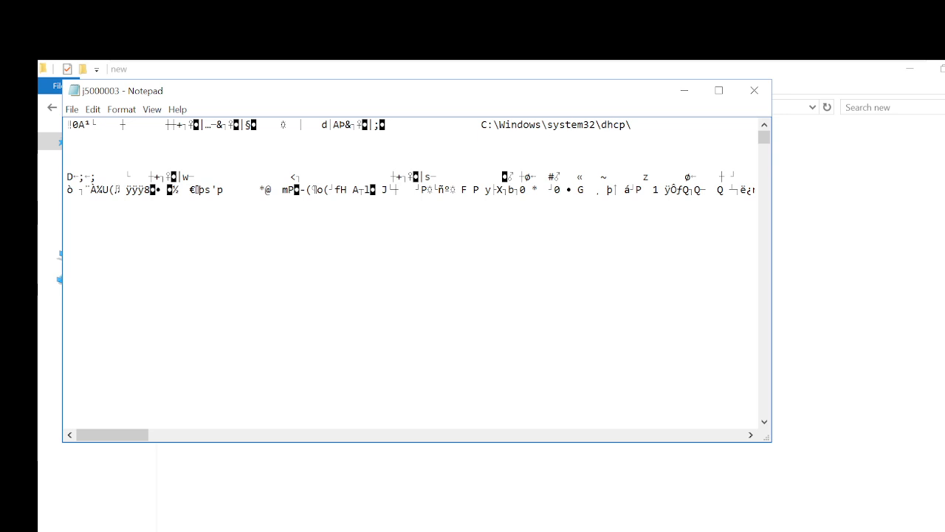
click(752, 89)
click(566, 396)
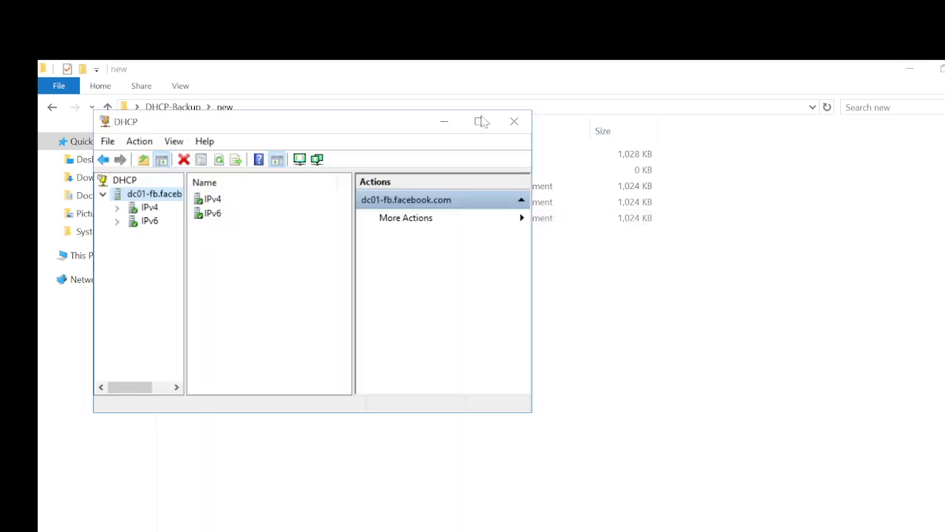
Maximize the DHCP console and expand IPv4, Superscope01 and both its scopes.
click(483, 122)
click(62, 153)
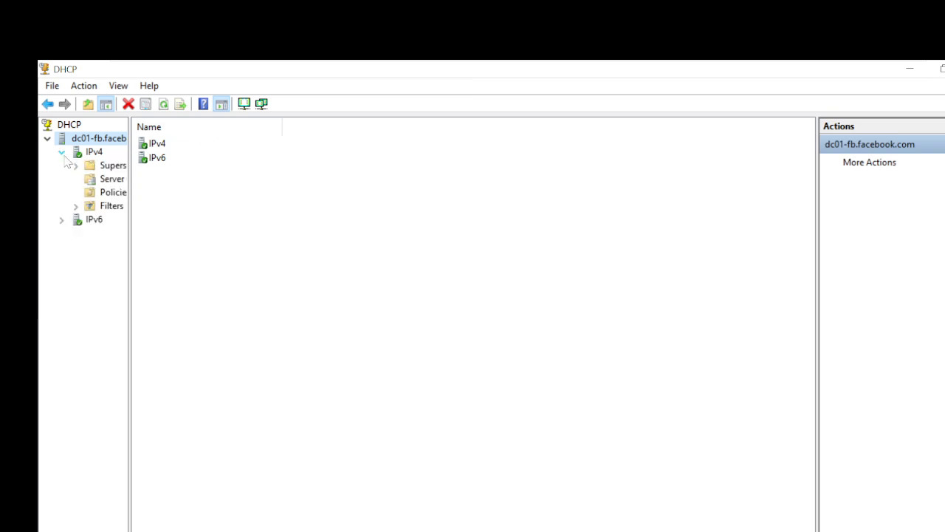
click(76, 166)
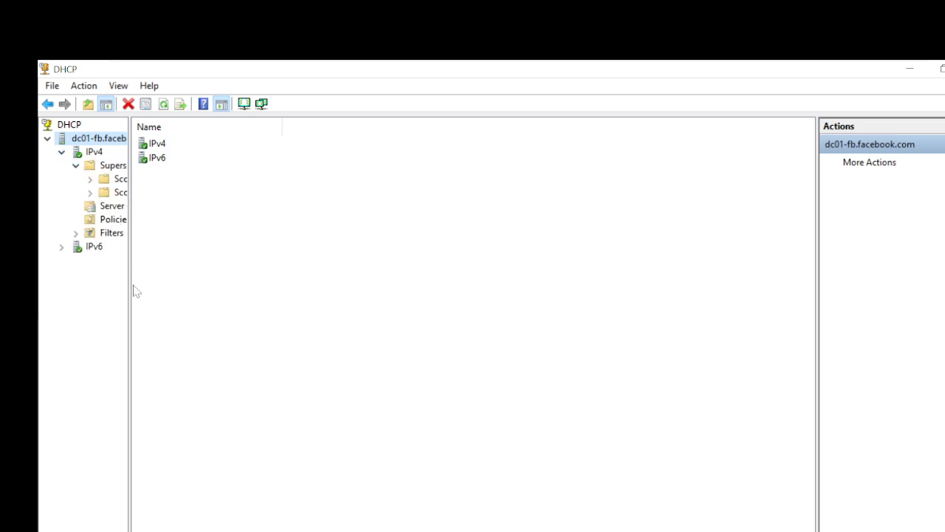
drag(127, 294, 283, 283)
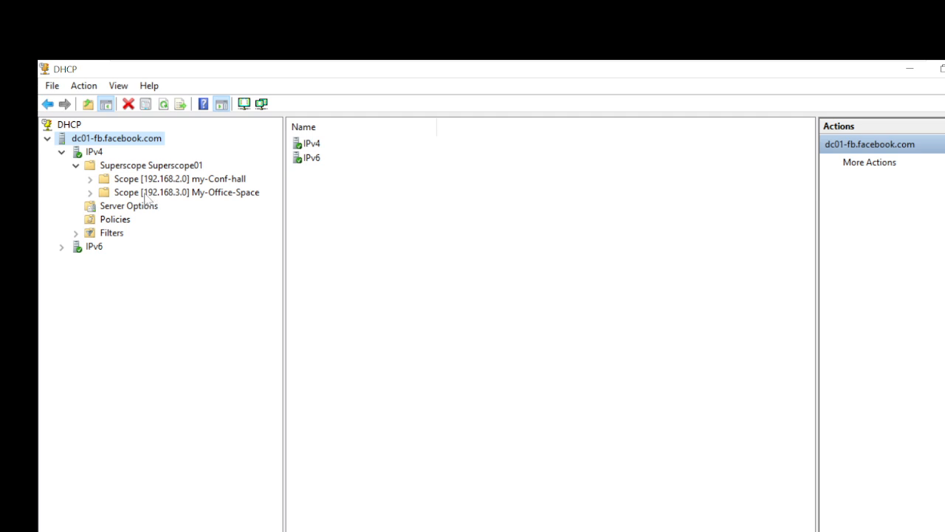
double_click(177, 179)
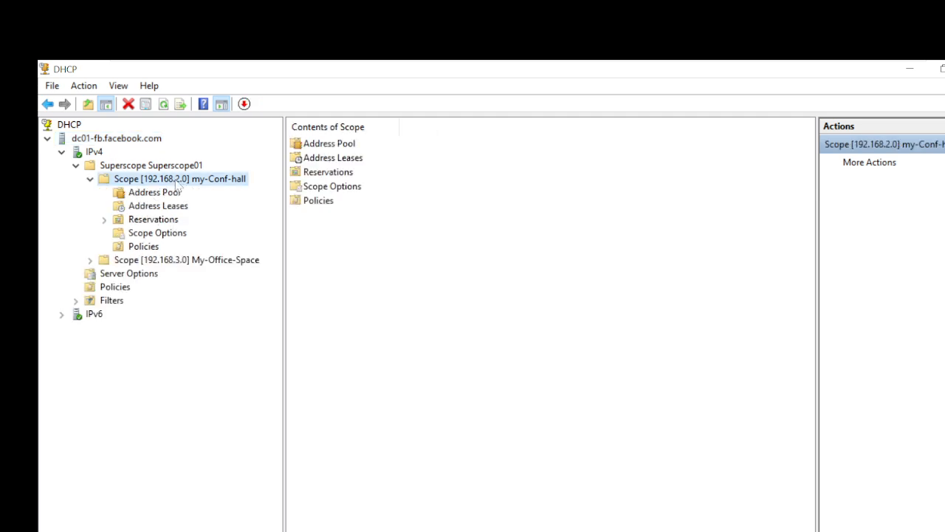
double_click(149, 260)
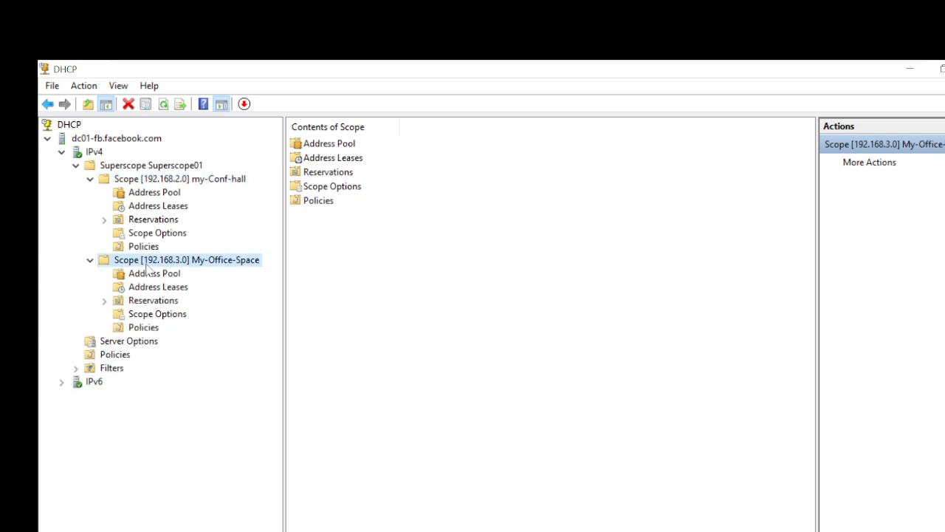
Delete the My-Office-Space scope (192.168.3.0), confirming the active-scope warning.
right_click(145, 265)
click(202, 423)
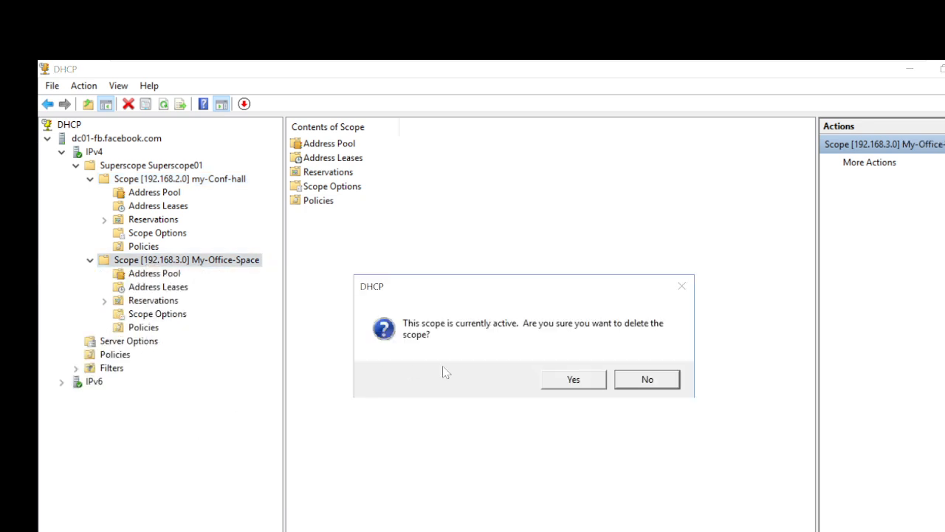
click(574, 378)
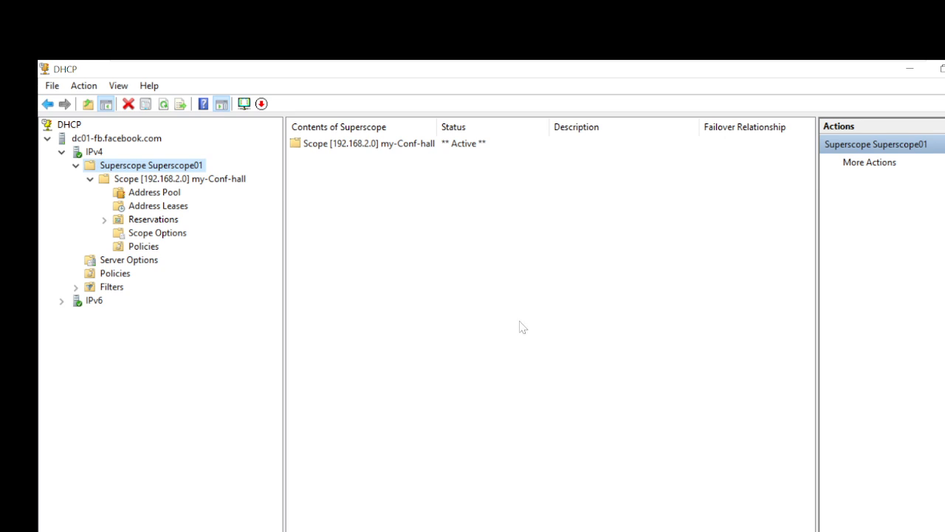
click(94, 144)
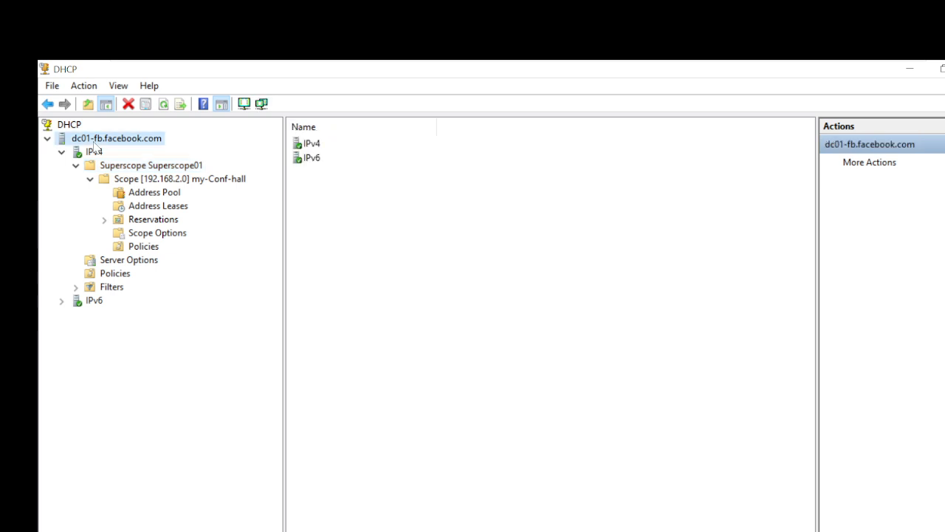
right_click(94, 145)
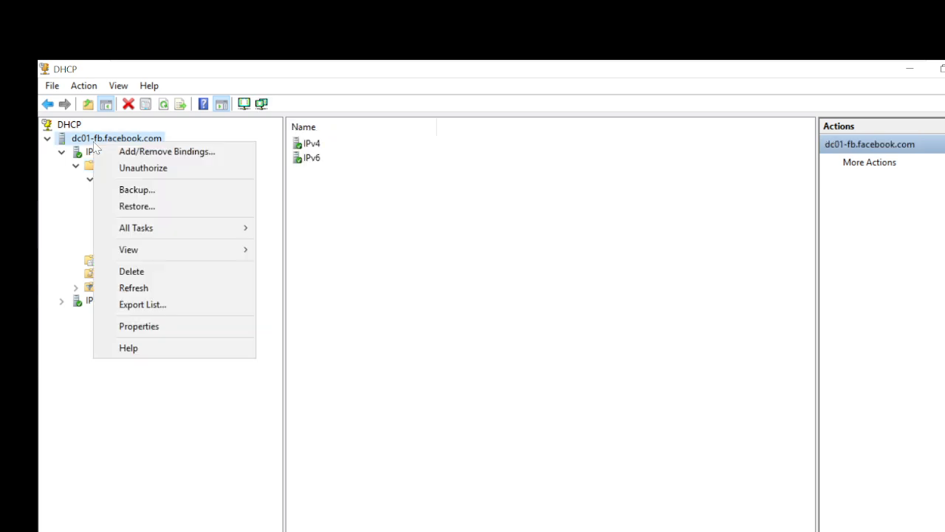
Start Restore and select C:\Users\Administrator\Desktop\DHCP-Backup as the source folder.
click(134, 207)
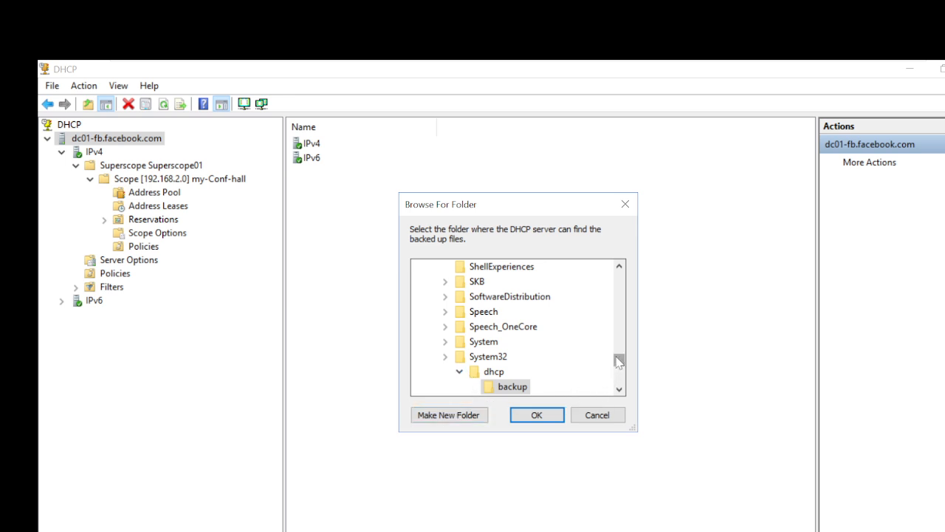
drag(618, 361, 619, 277)
click(446, 267)
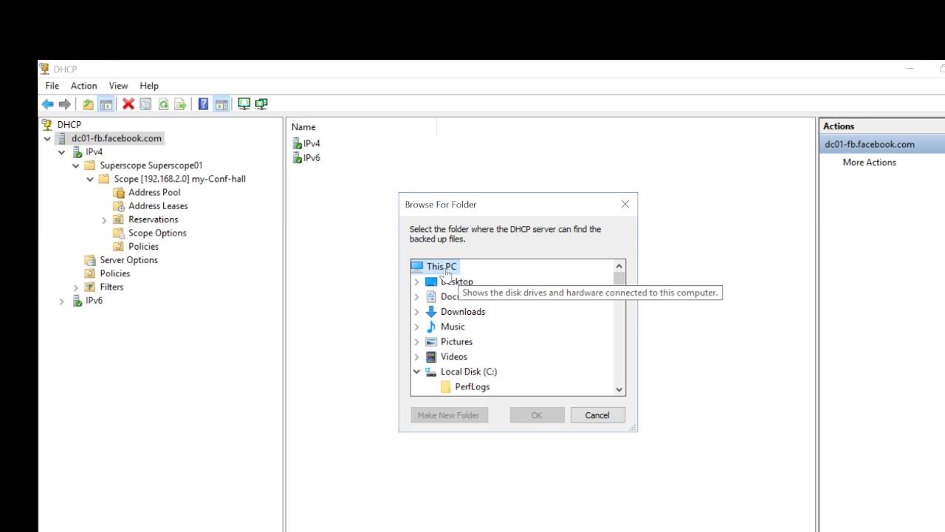
click(417, 371)
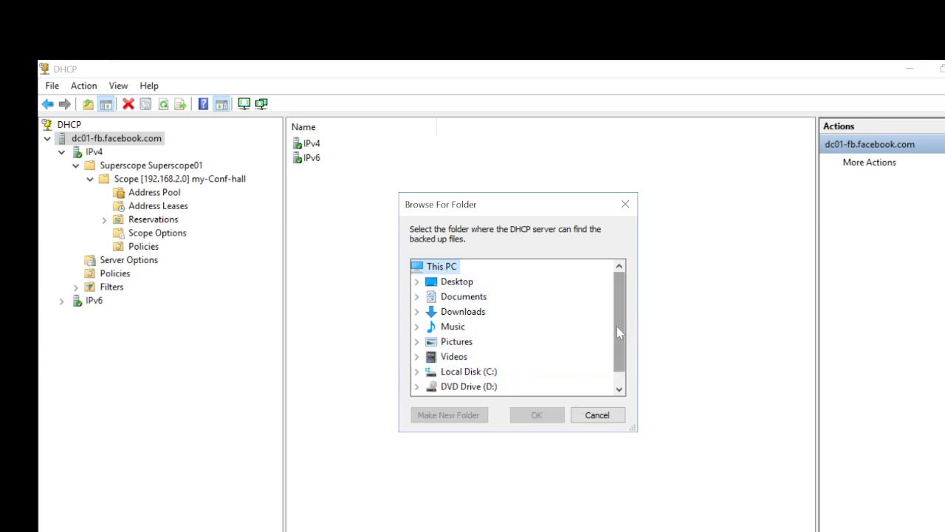
scroll(618, 327, down, 1)
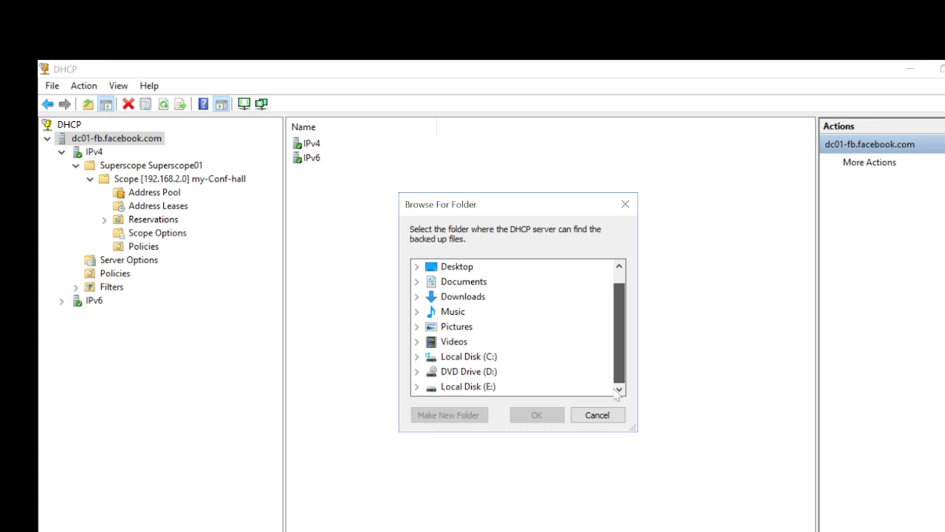
click(484, 357)
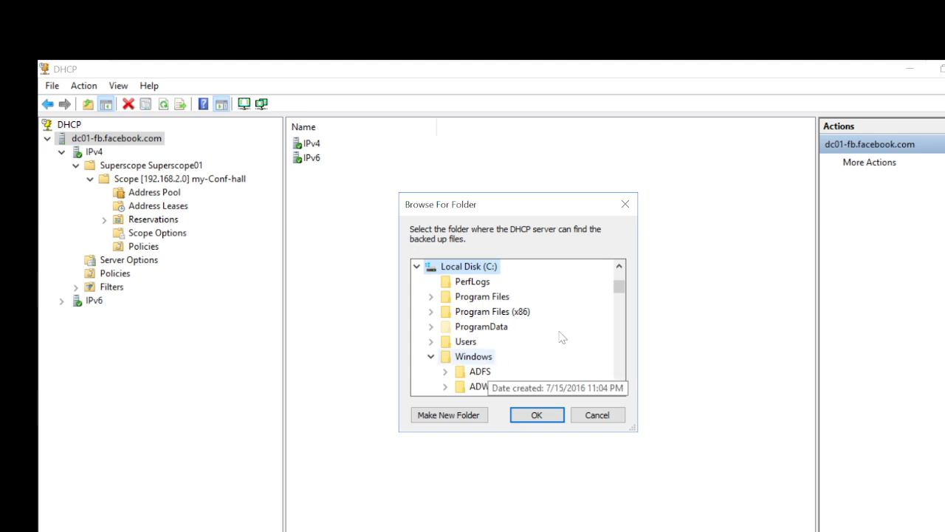
click(476, 341)
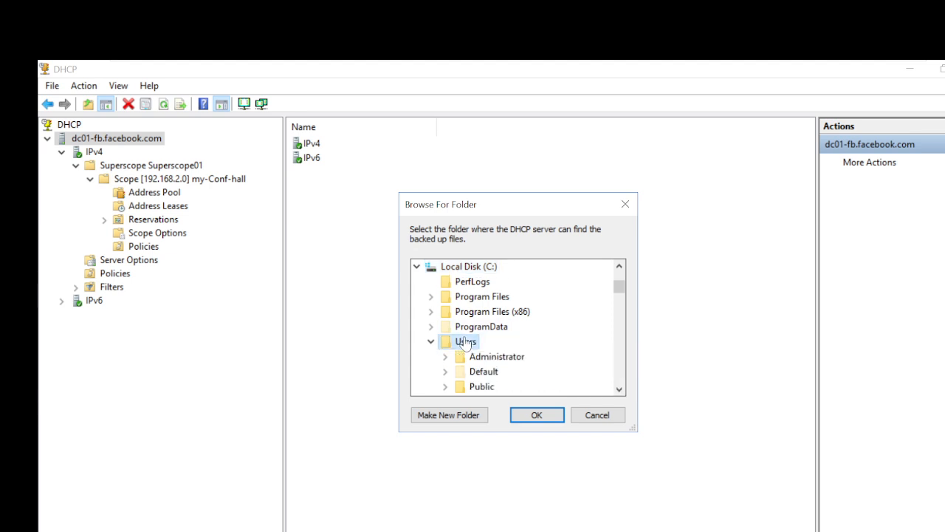
click(507, 360)
click(509, 311)
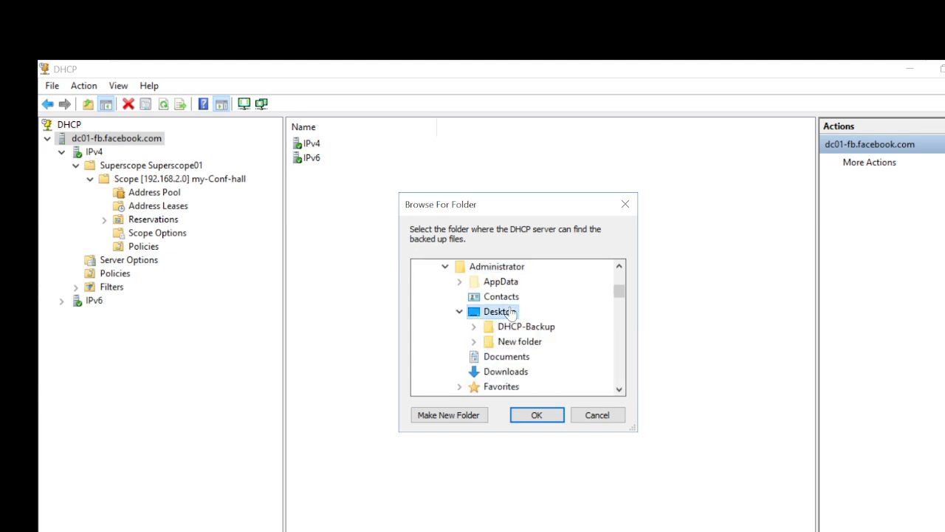
click(532, 328)
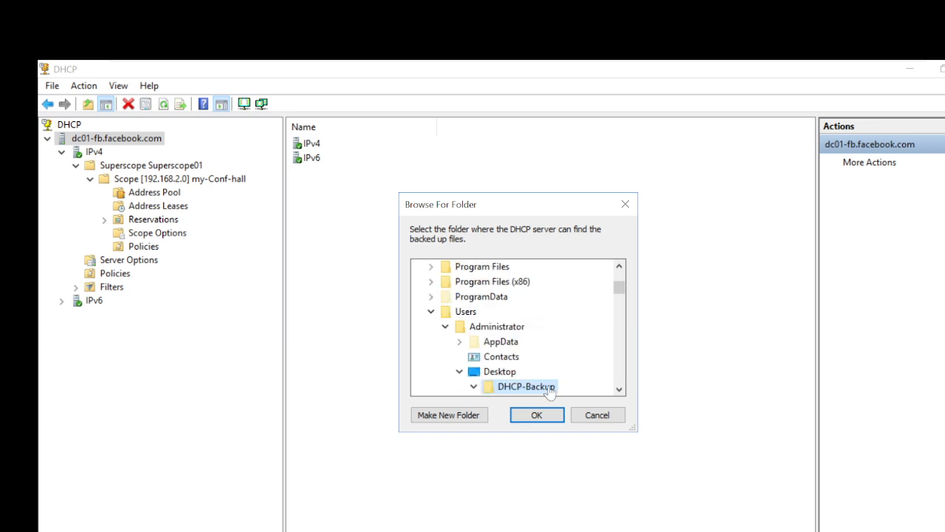
Confirm the restore, restart the DHCP service and acknowledge the success message.
click(543, 415)
click(569, 382)
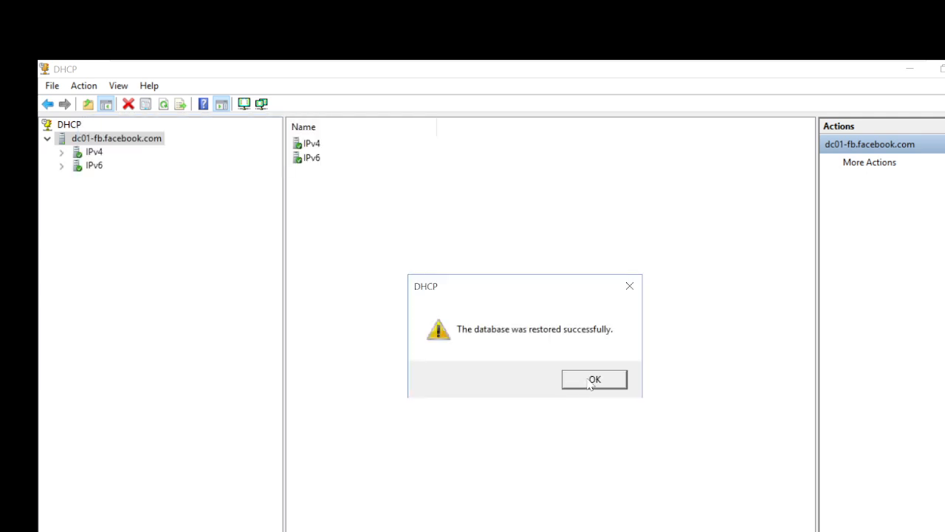
click(594, 380)
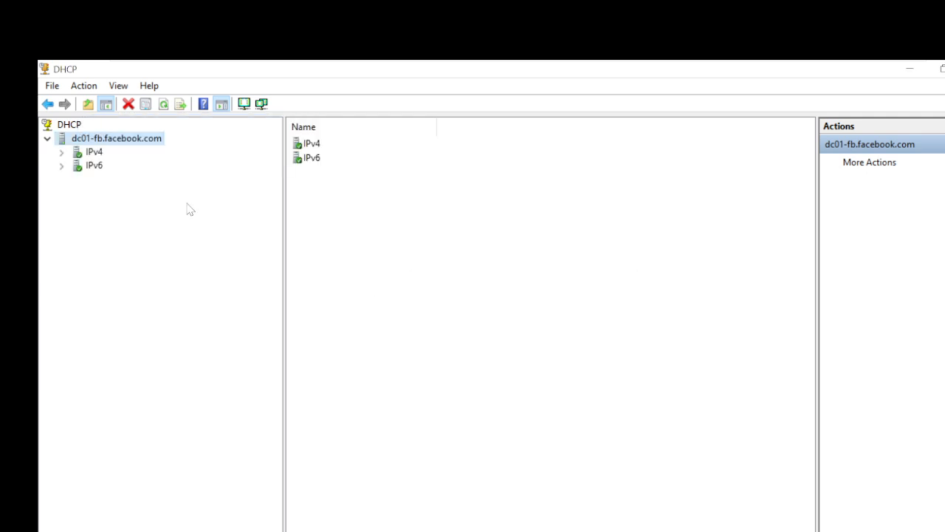
Expand IPv4 and Superscope01, then check my-Conf-hall's address leases and pool.
click(62, 152)
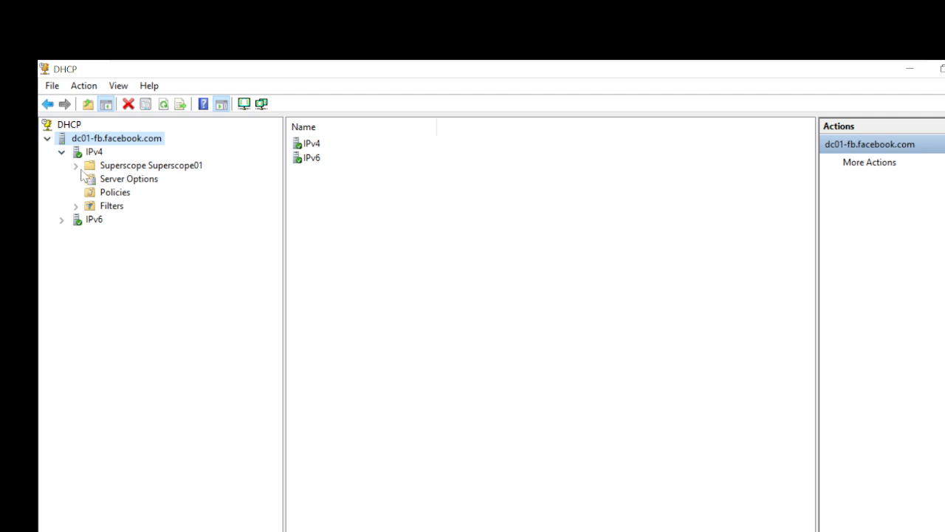
click(76, 166)
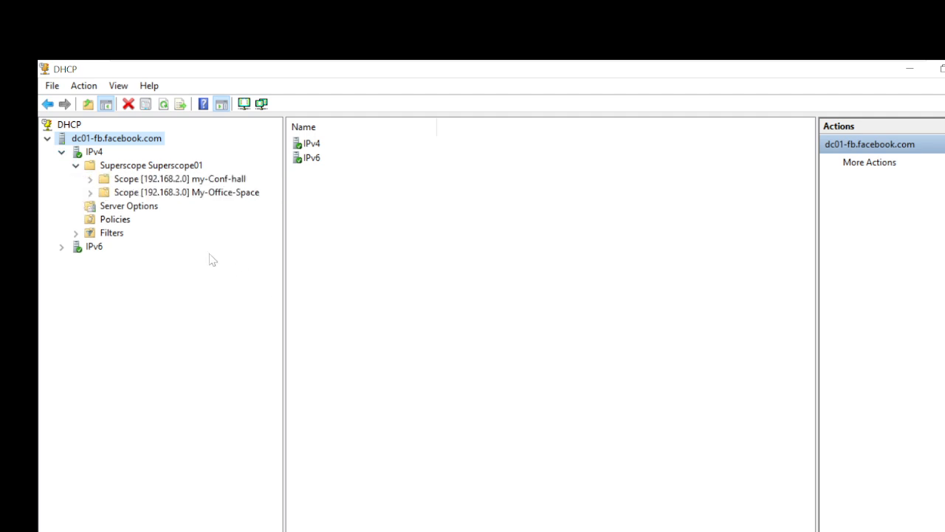
click(89, 179)
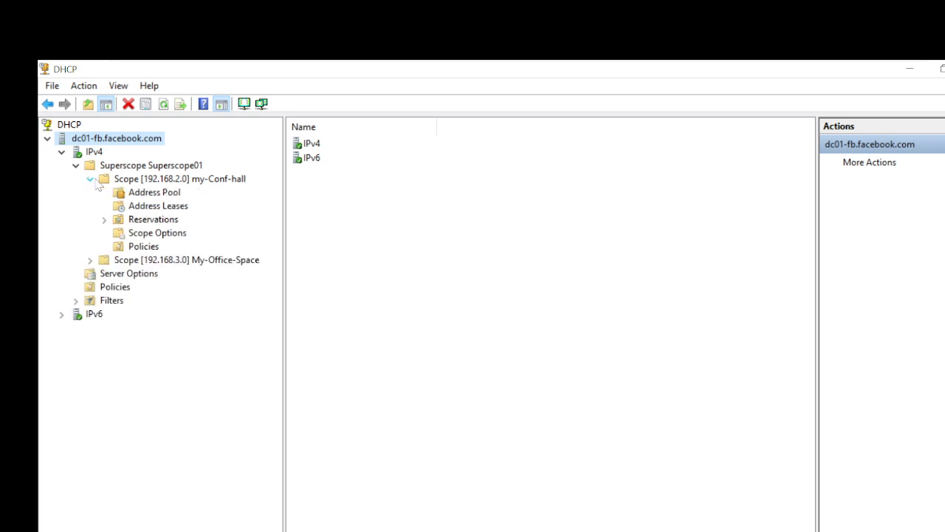
click(154, 207)
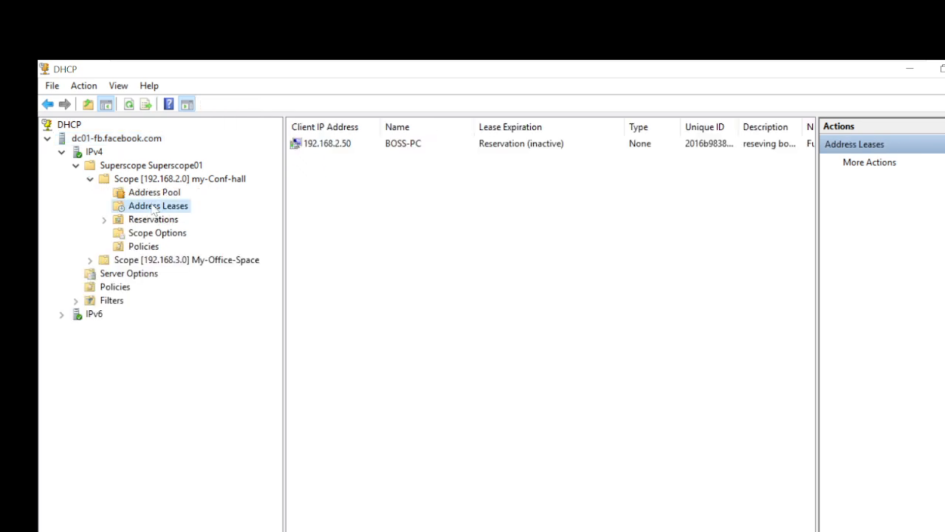
click(159, 194)
Check My-Office-Space's restored address pool 192.168.3.1–192.168.3.254 and its leases.
click(167, 263)
double_click(166, 264)
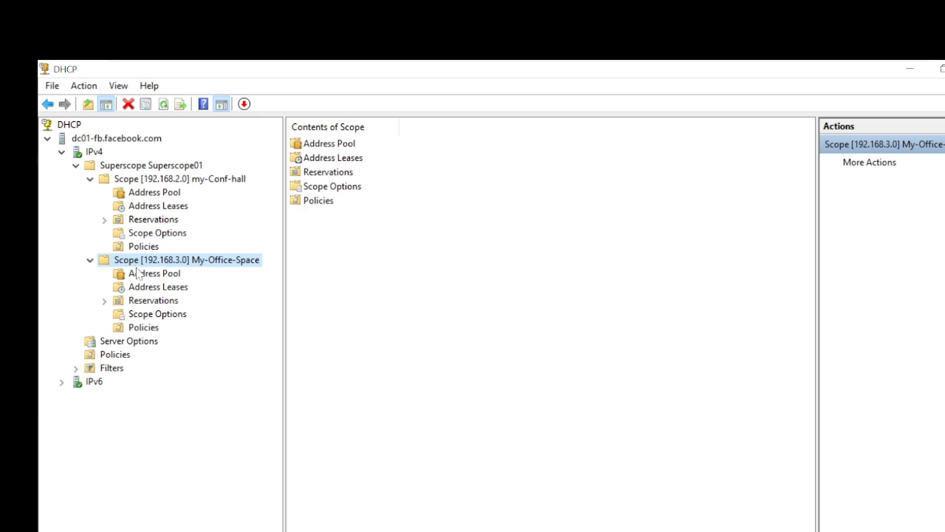
click(142, 273)
click(158, 289)
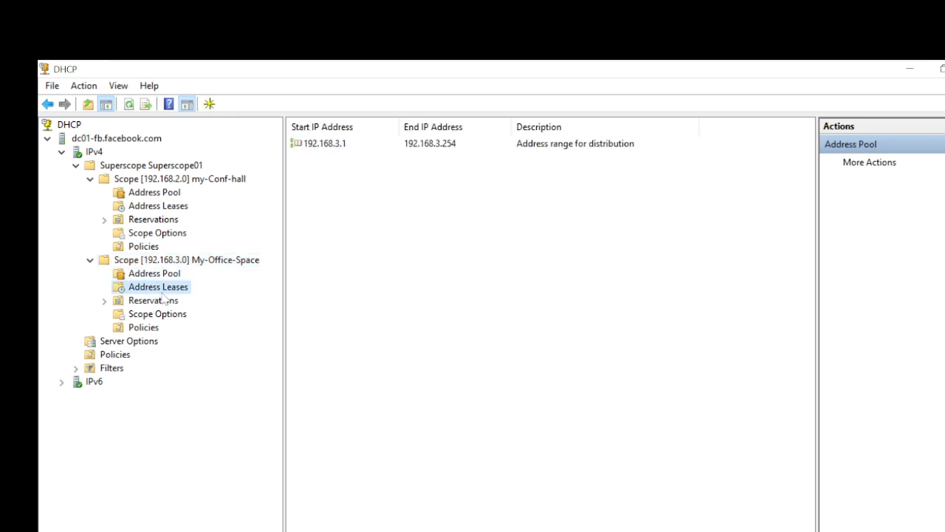
click(164, 275)
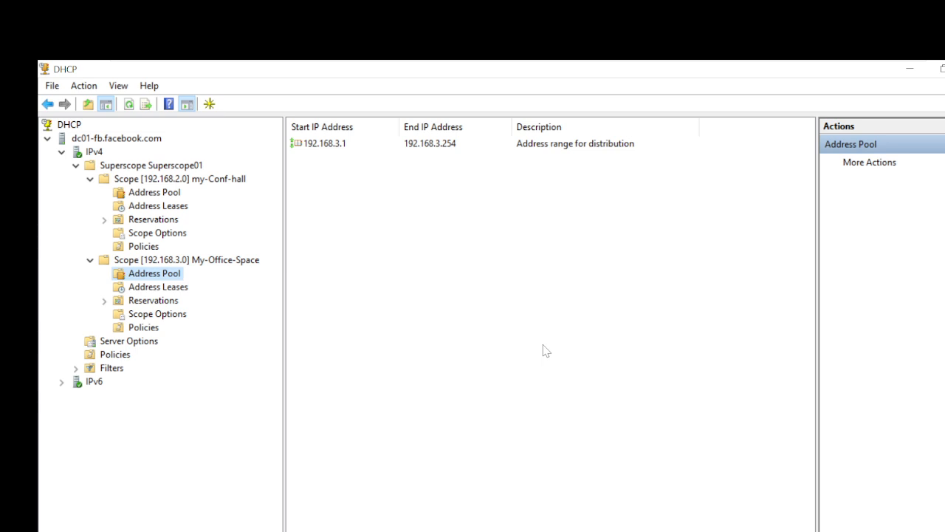
click(115, 142)
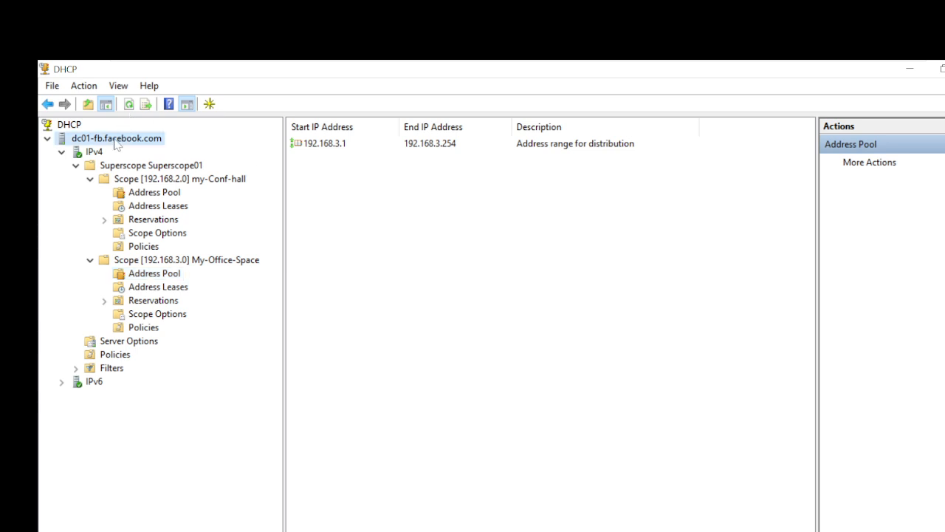
right_click(116, 145)
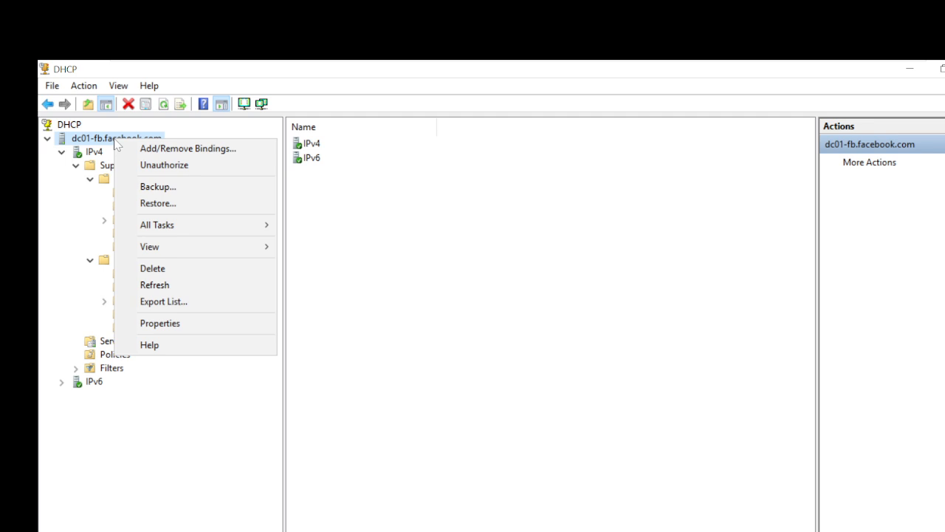
click(184, 325)
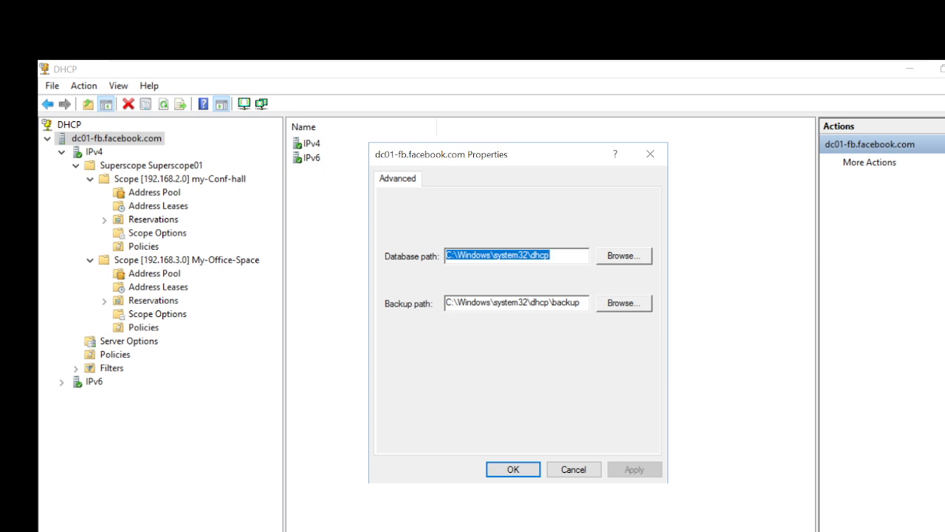
click(518, 303)
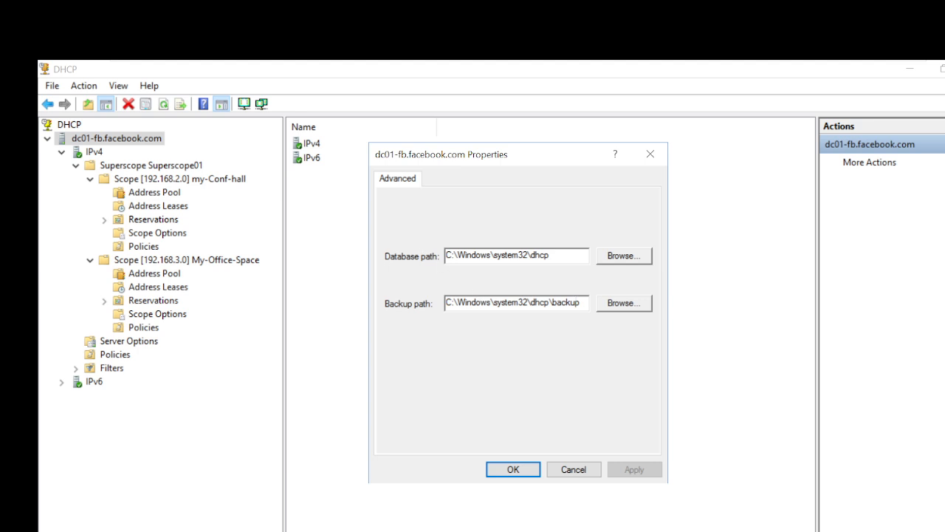
key(BackSpace)
text(d)
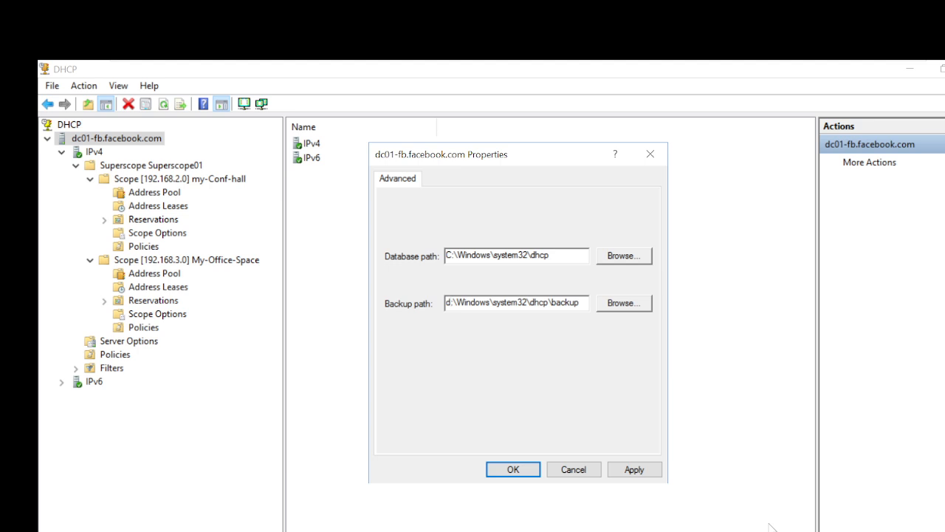
click(589, 471)
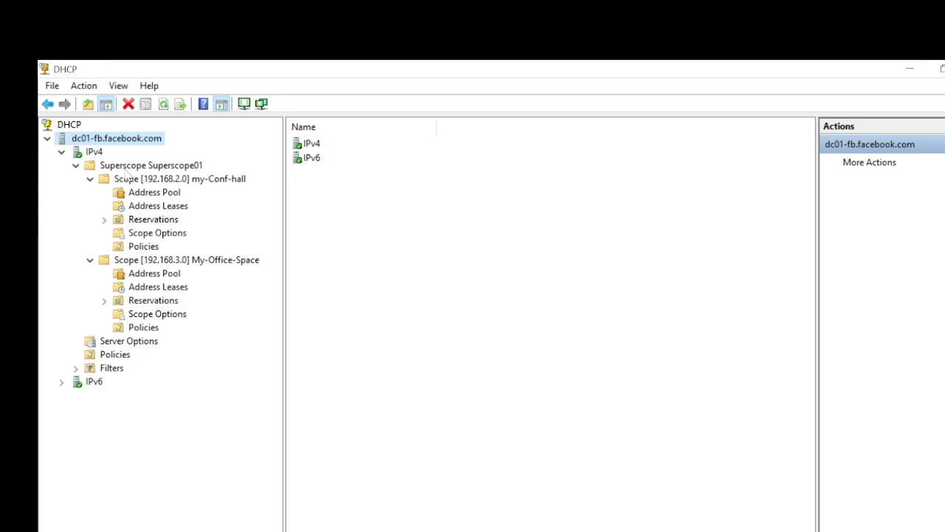
Delete Superscope01 while keeping its member scopes.
click(128, 168)
right_click(127, 168)
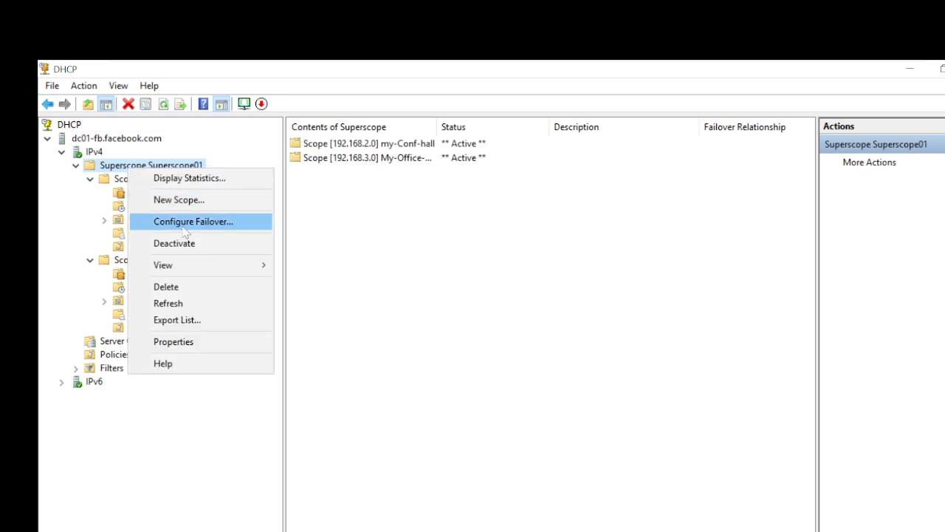
click(184, 288)
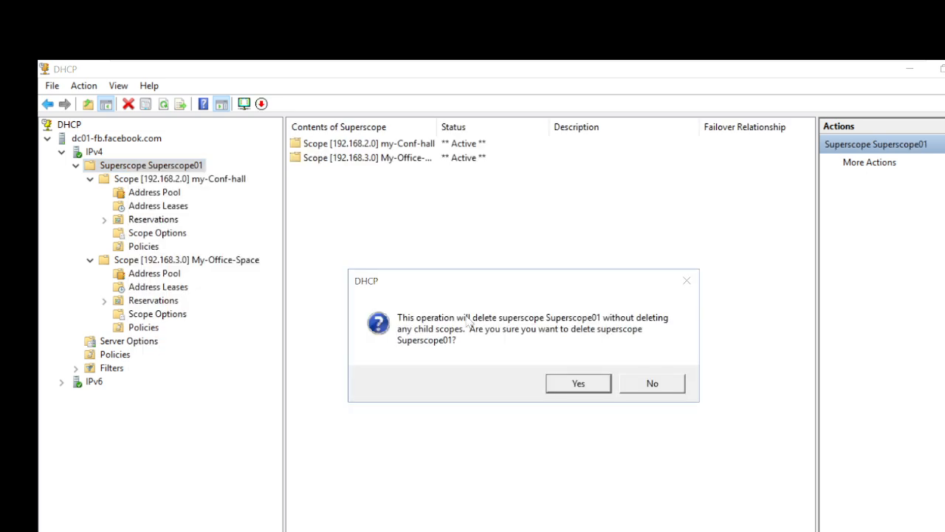
click(574, 385)
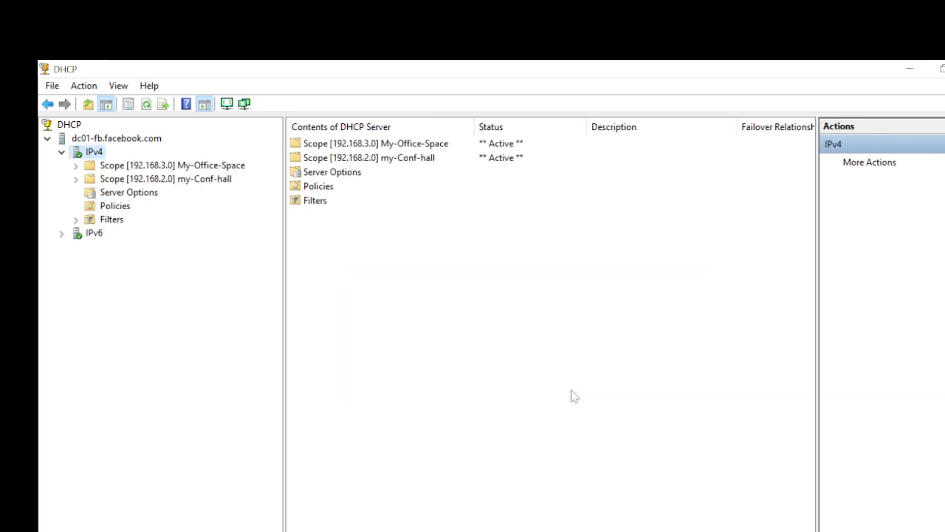
Delete the My-Office-Space and my-Conf-hall scopes, confirming every warning.
right_click(118, 167)
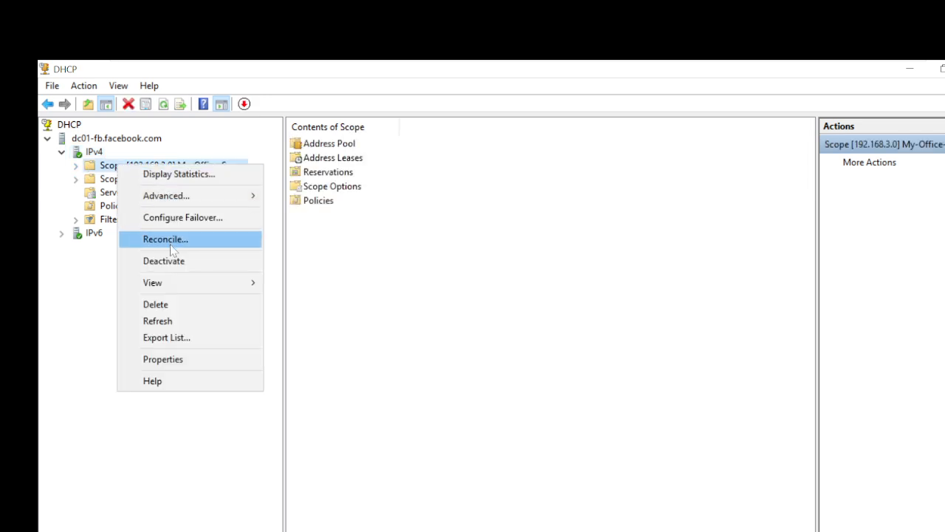
click(164, 304)
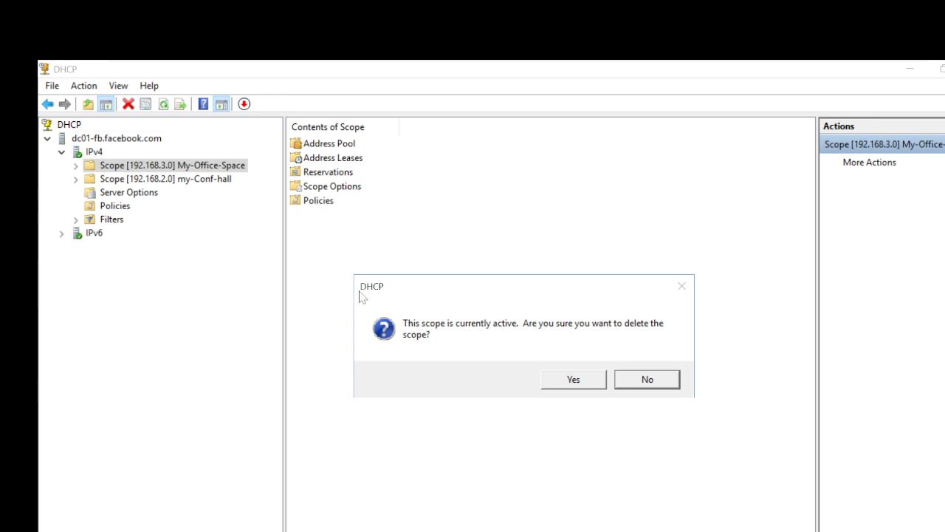
click(577, 381)
click(129, 167)
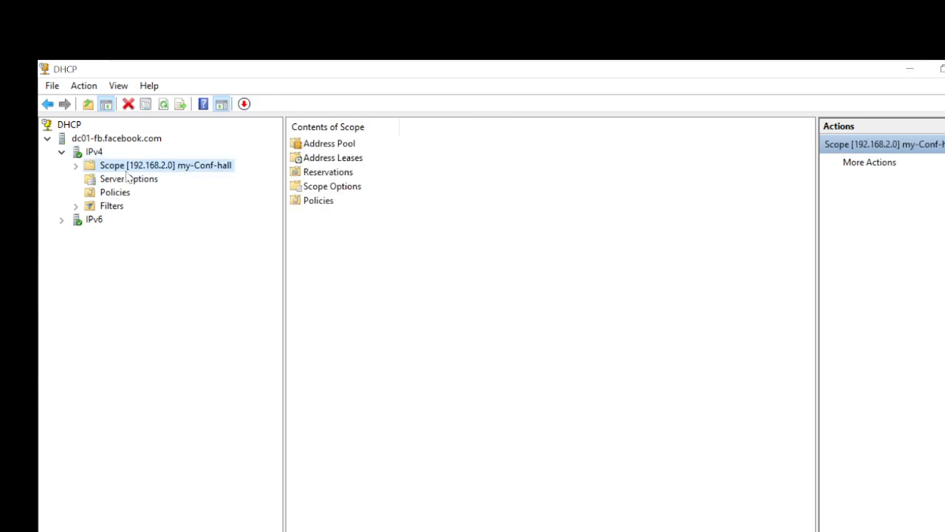
right_click(127, 169)
click(184, 311)
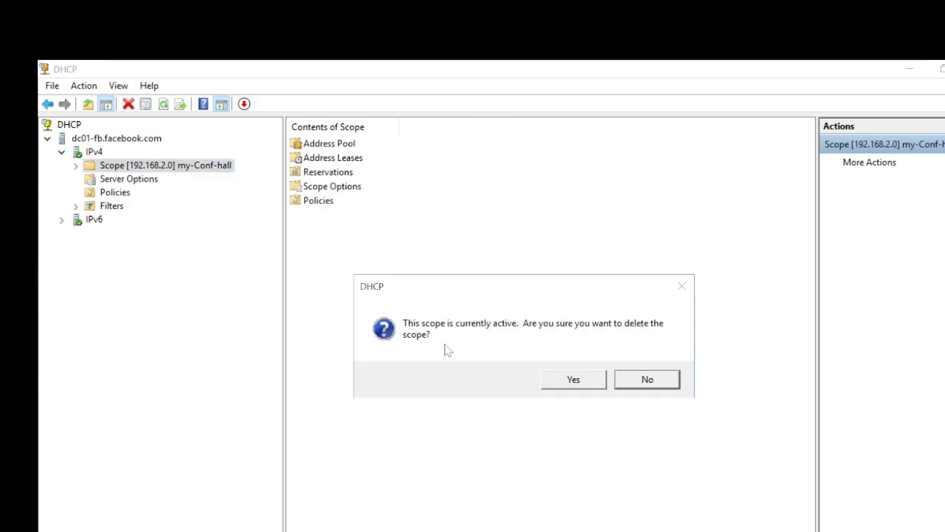
click(578, 382)
click(578, 381)
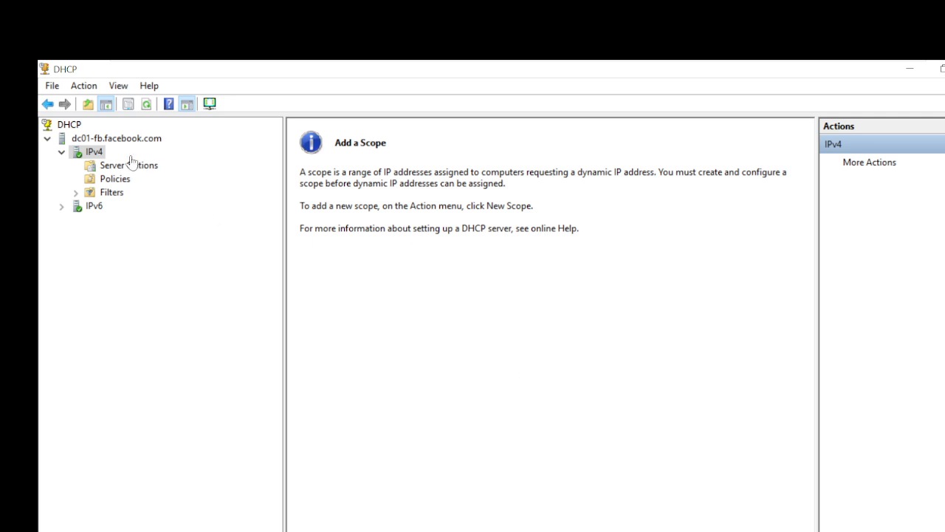
Start a database restore on the server and browse to C:\Users\Administrator\Desktop.
click(95, 141)
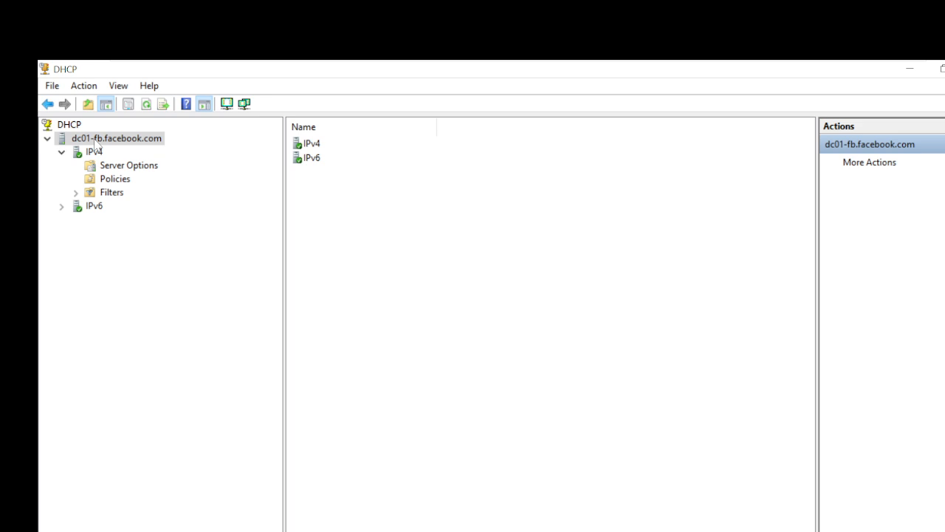
right_click(95, 141)
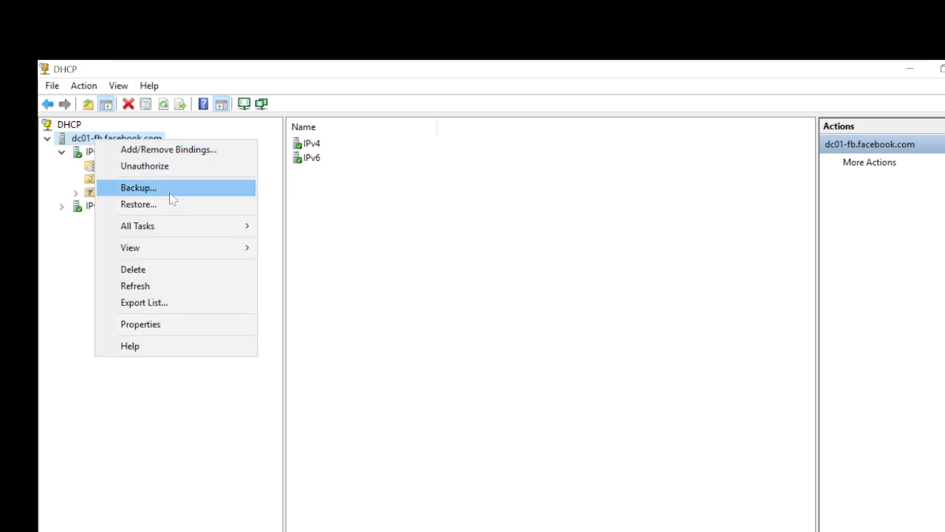
click(167, 214)
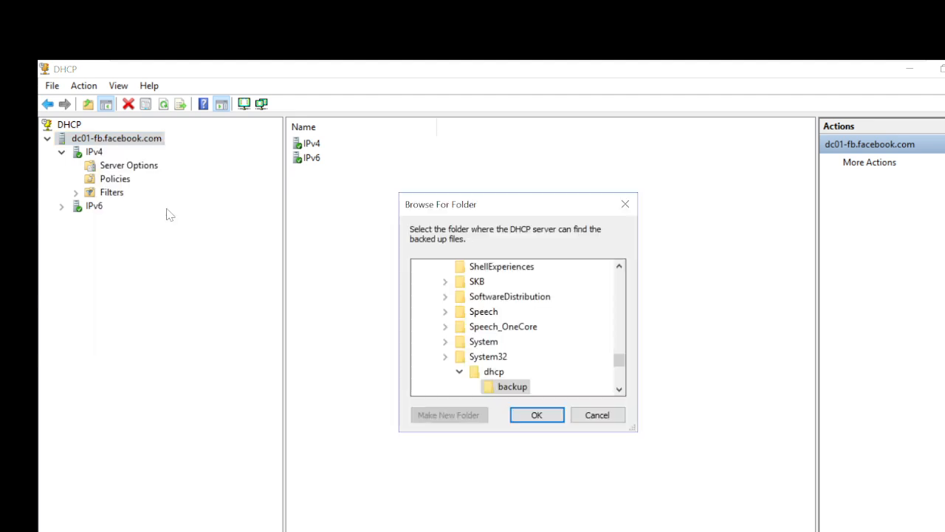
click(446, 357)
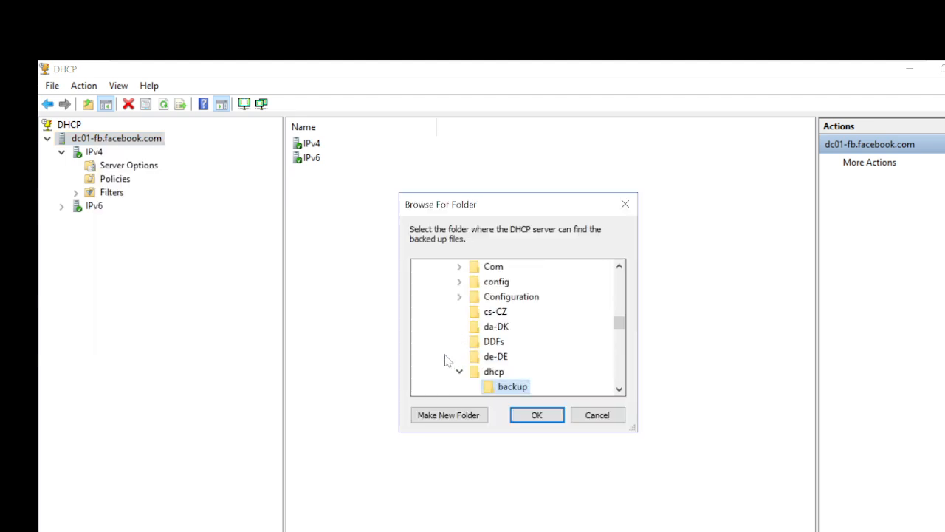
drag(617, 318, 620, 279)
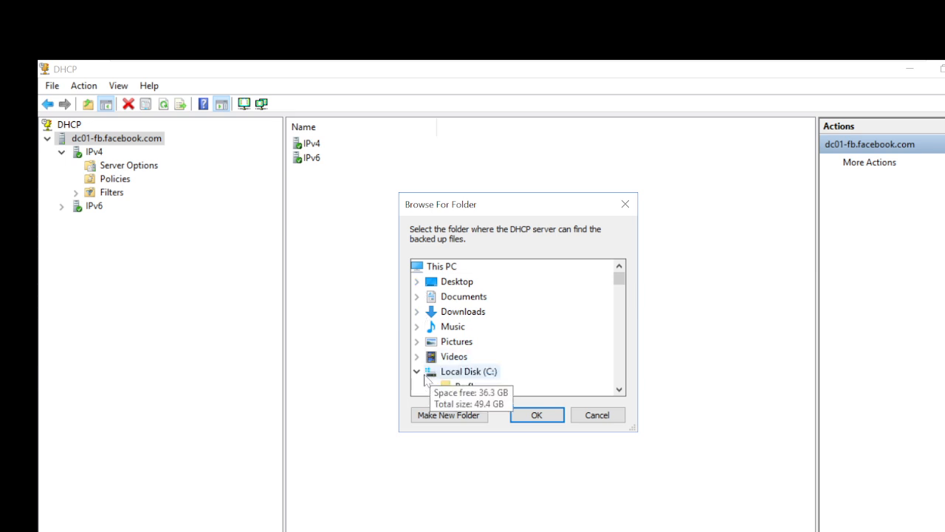
double_click(469, 373)
double_click(470, 375)
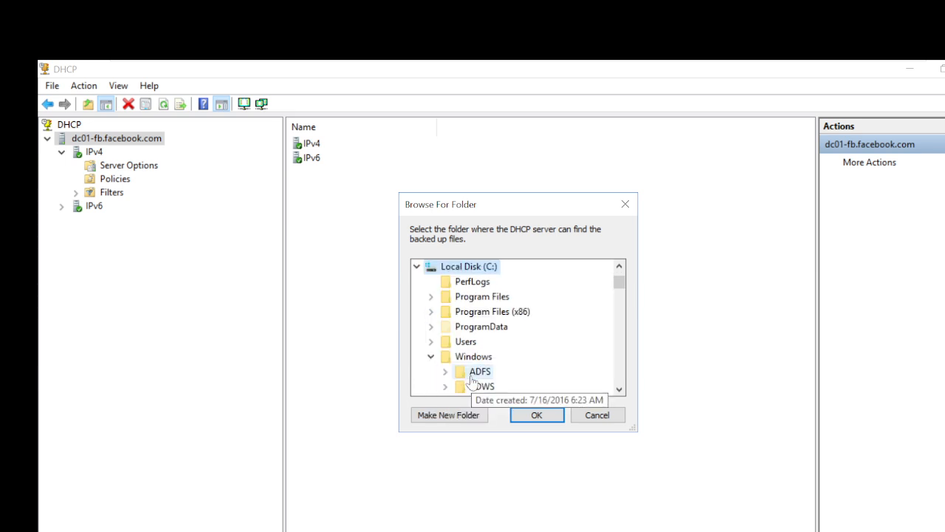
double_click(466, 343)
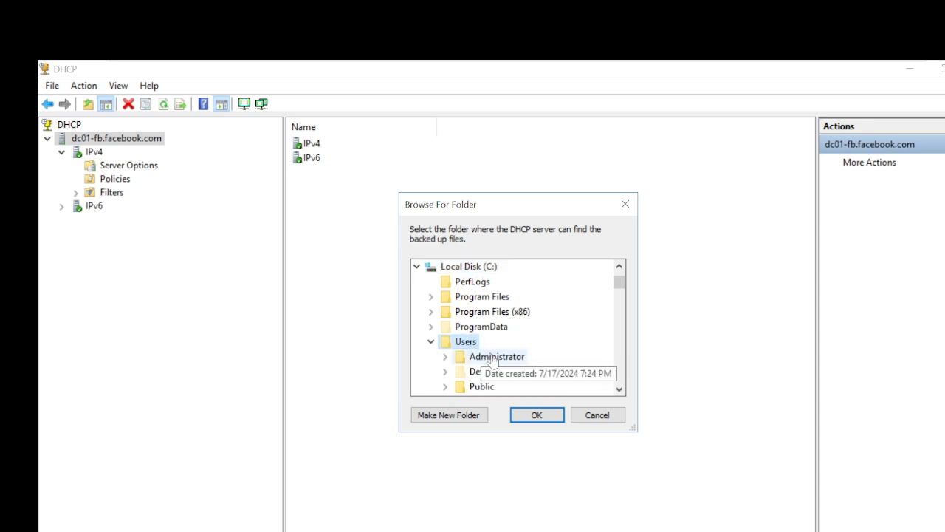
double_click(479, 357)
double_click(488, 312)
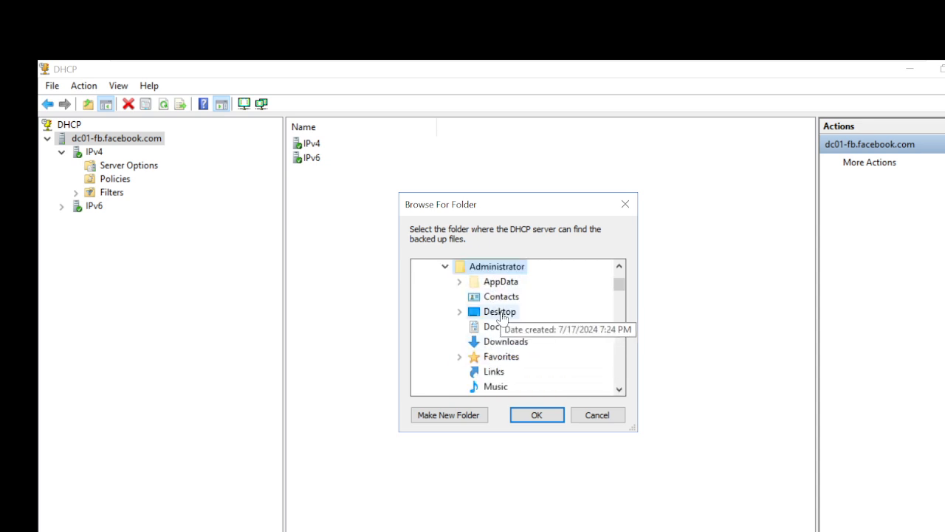
Restore from DHCP-Backup, restart the DHCP service and acknowledge the success message.
click(540, 329)
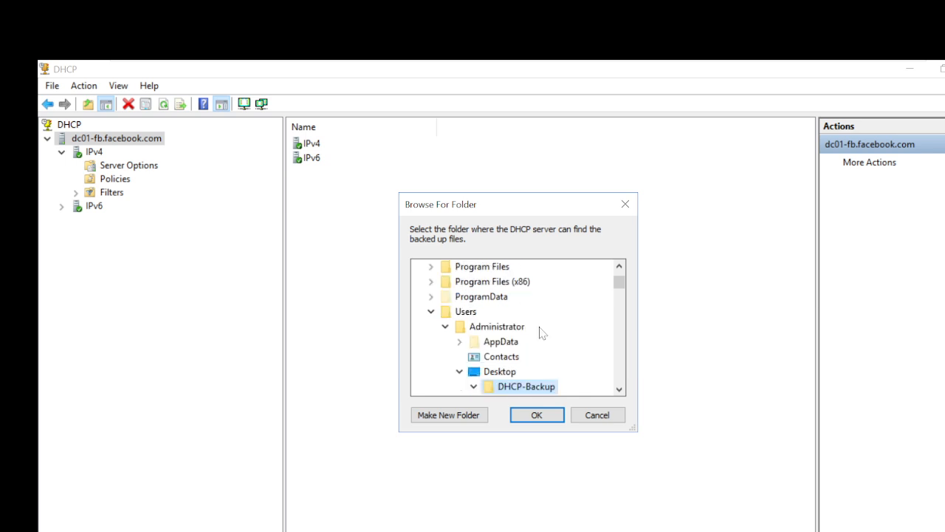
click(543, 415)
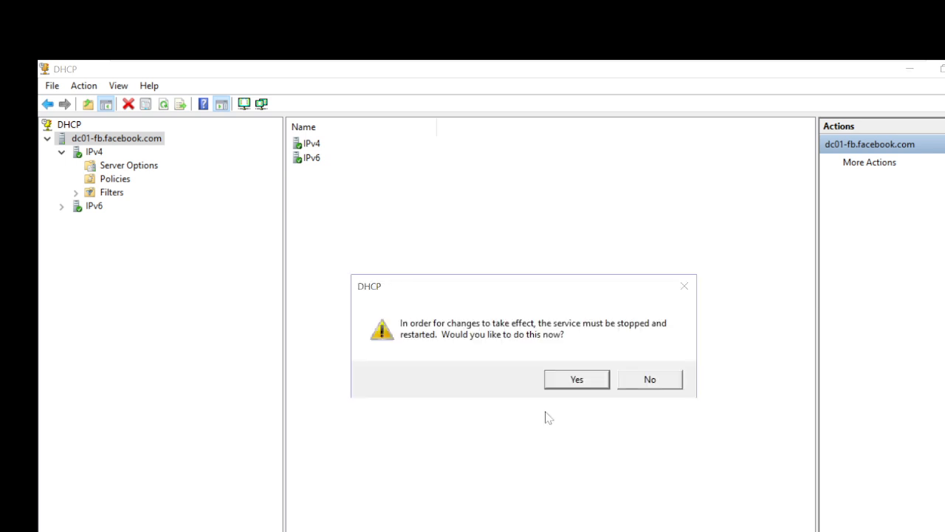
click(575, 378)
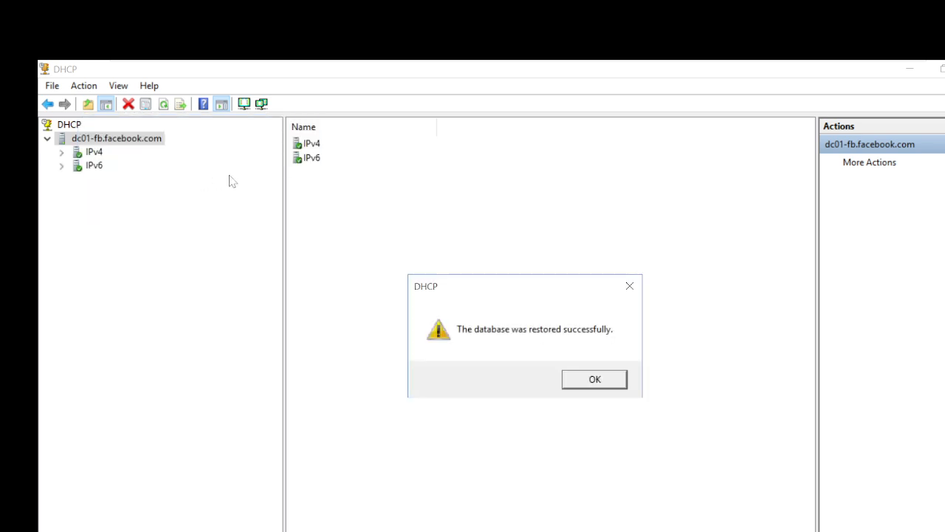
click(583, 382)
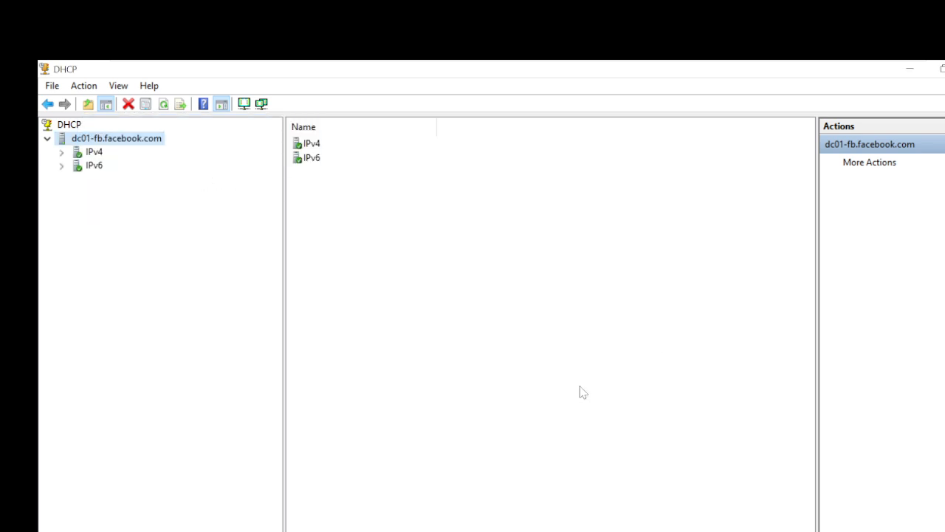
Expand IPv4, Superscope01 and both the my-Conf-hall and My-Office-Space scopes.
click(62, 152)
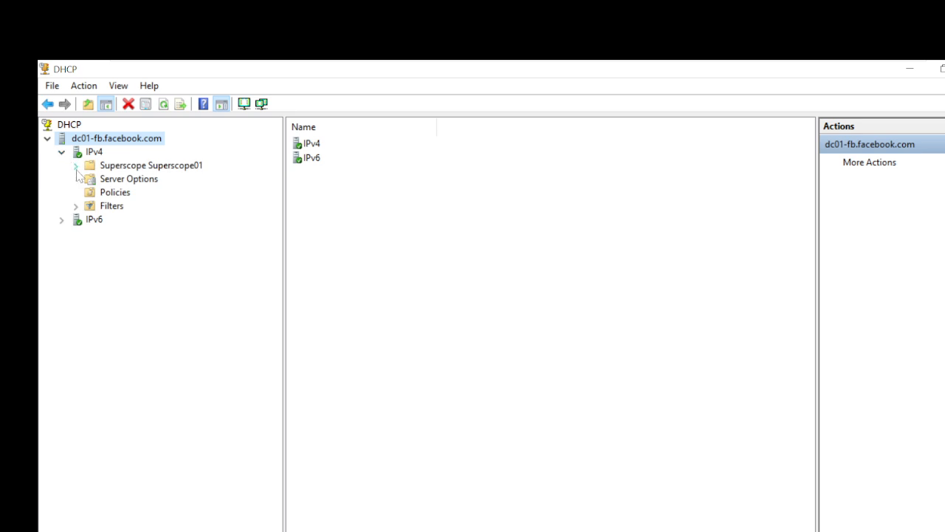
click(76, 167)
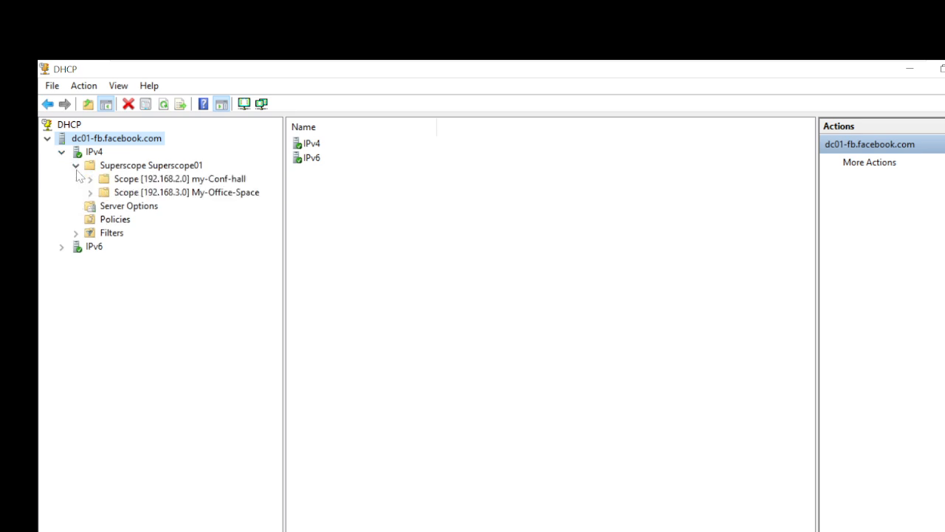
click(160, 181)
double_click(161, 180)
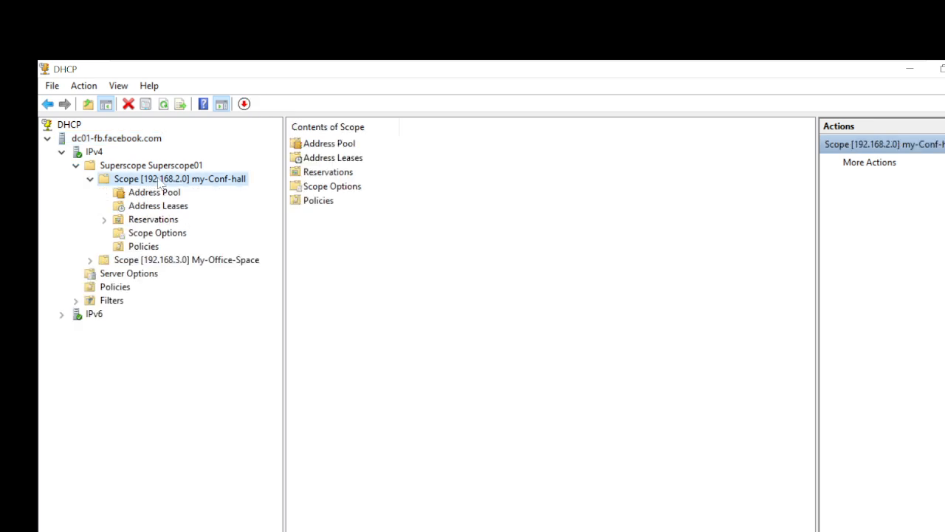
click(177, 260)
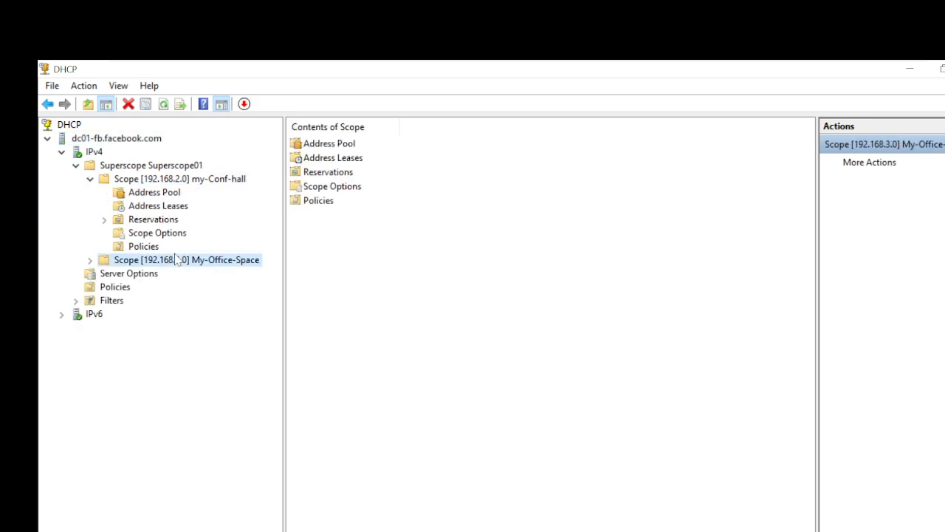
click(91, 263)
click(482, 390)
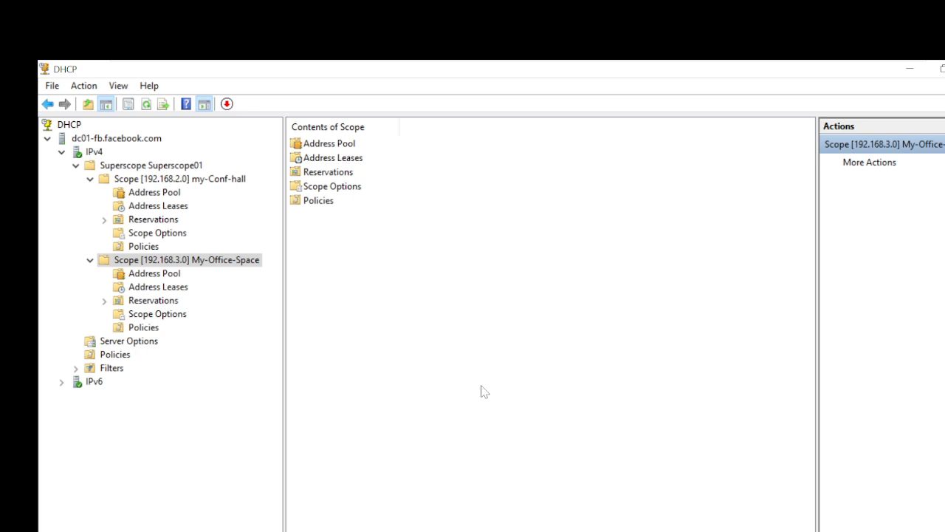
Check my-Conf-hall's leases and BOSS-PC 192.168.2.50 reservation, then open My-Office-Space reservations.
click(147, 207)
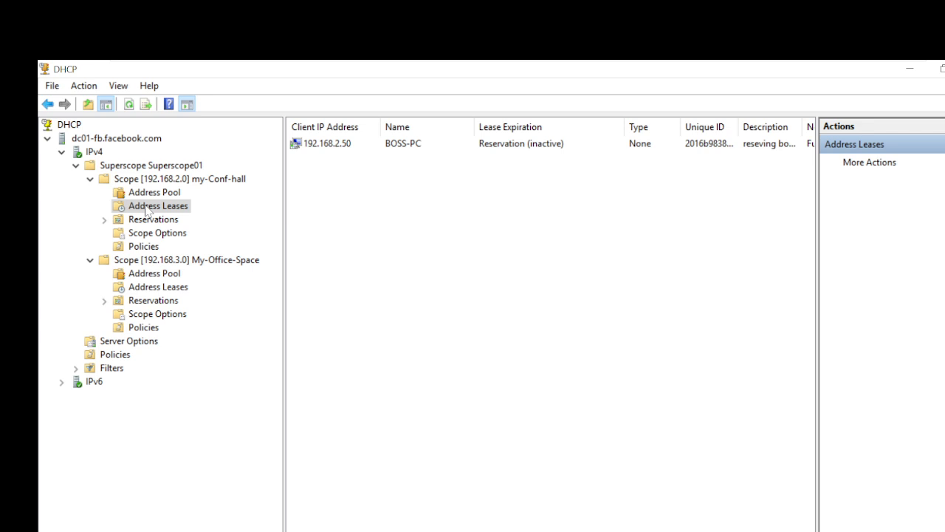
double_click(135, 222)
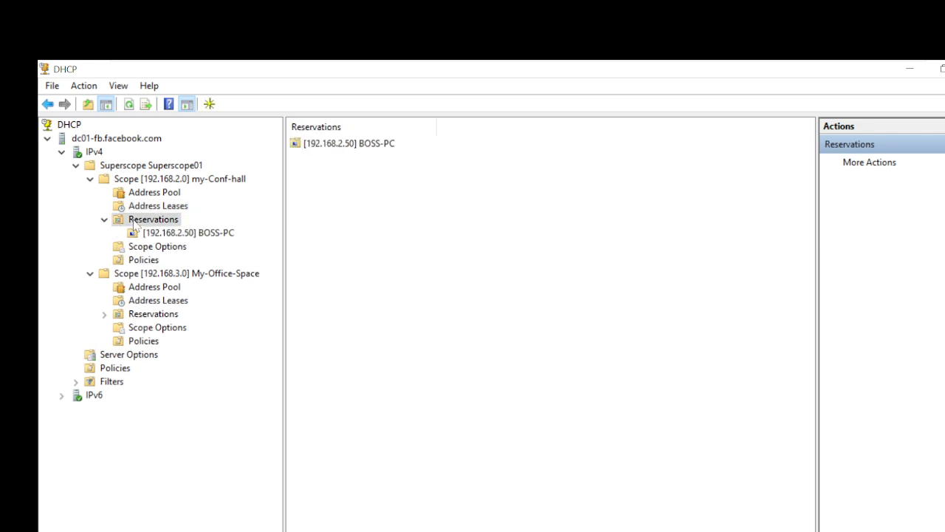
click(158, 304)
click(157, 314)
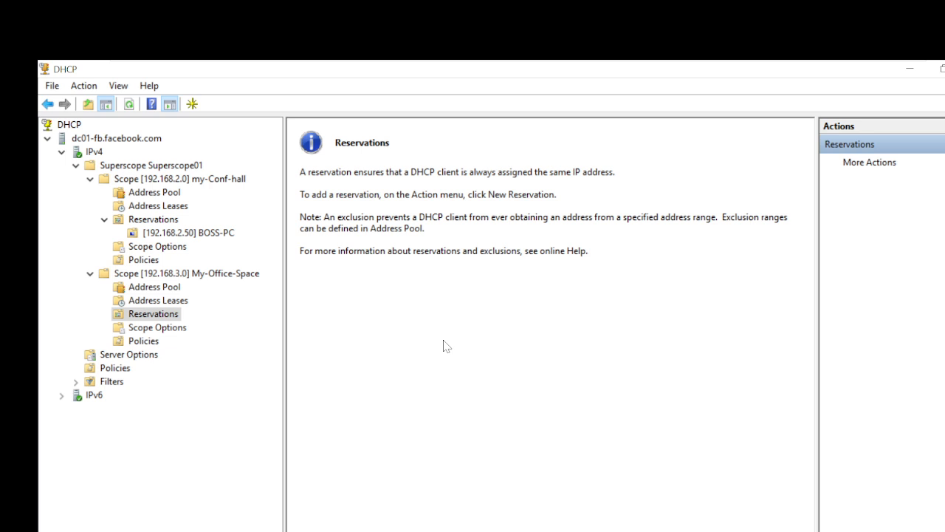
Add reservation VIP-user at 192.168.3.10 with MAC aa:33:44:ac:2e:ct to My-Office-Space.
right_click(148, 315)
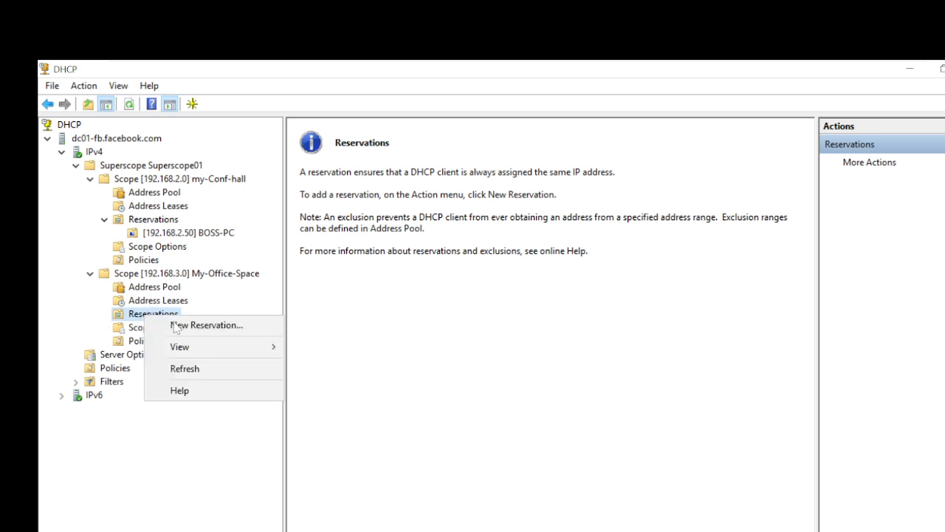
click(183, 327)
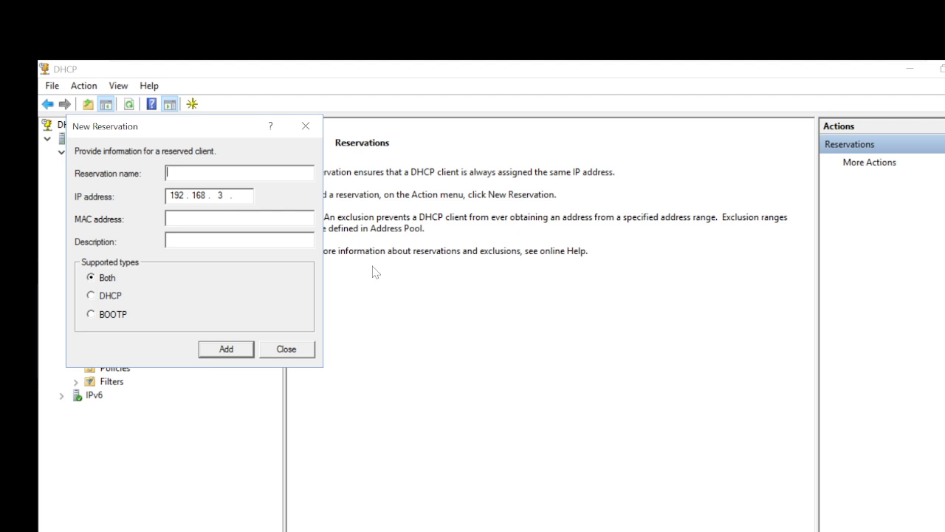
text(VIP-user)
key(Tab)
text(10)
key(Tab)
text(aa:33:44)
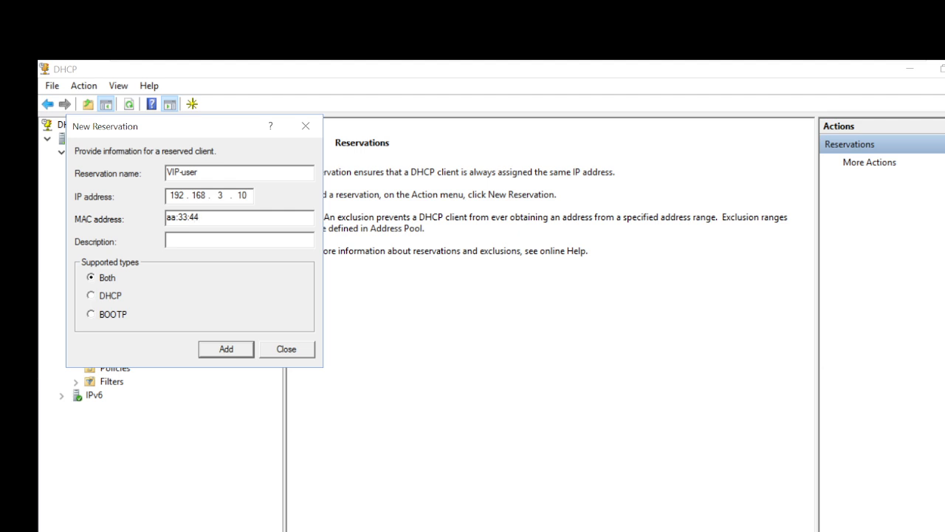
text(:ac:2e:ct)
click(228, 351)
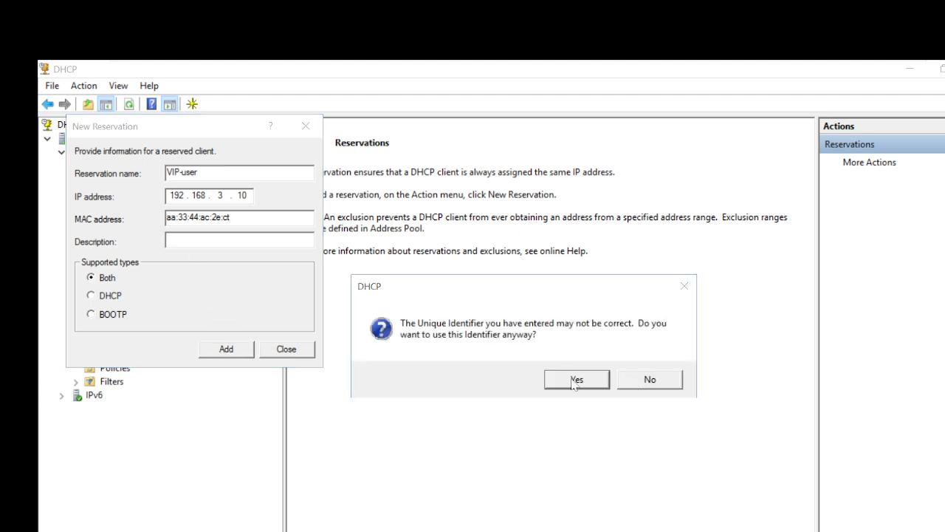
click(573, 381)
click(288, 351)
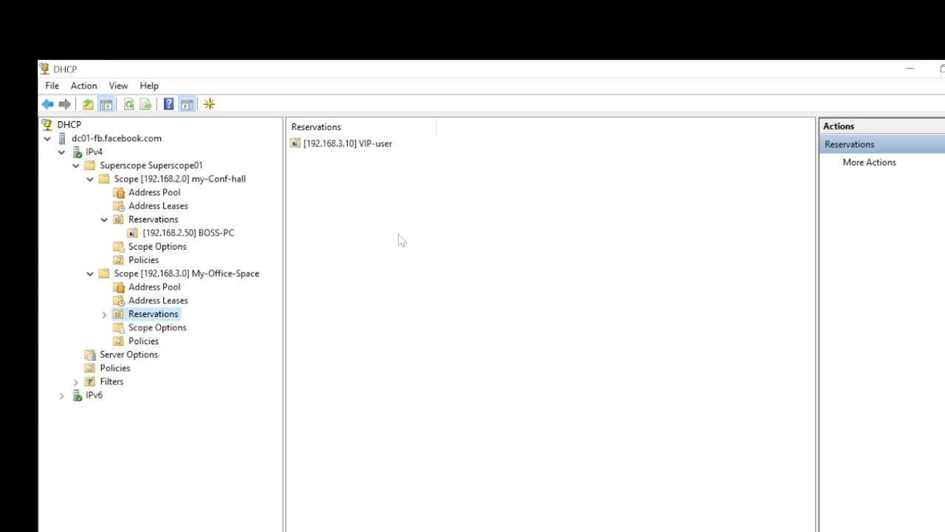
click(338, 147)
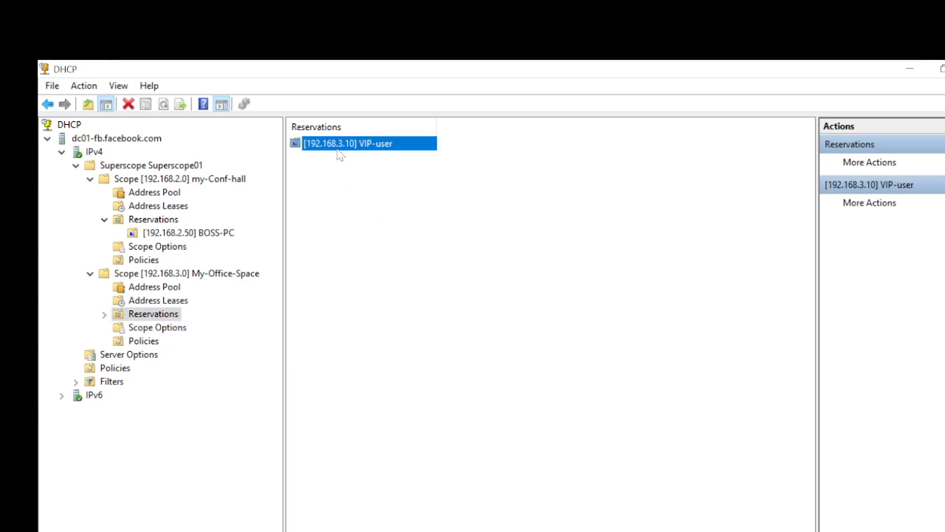
Review VIP-user's options and properties (192.168.3.10, DHCP and BOOTP), then cancel without changes.
double_click(338, 151)
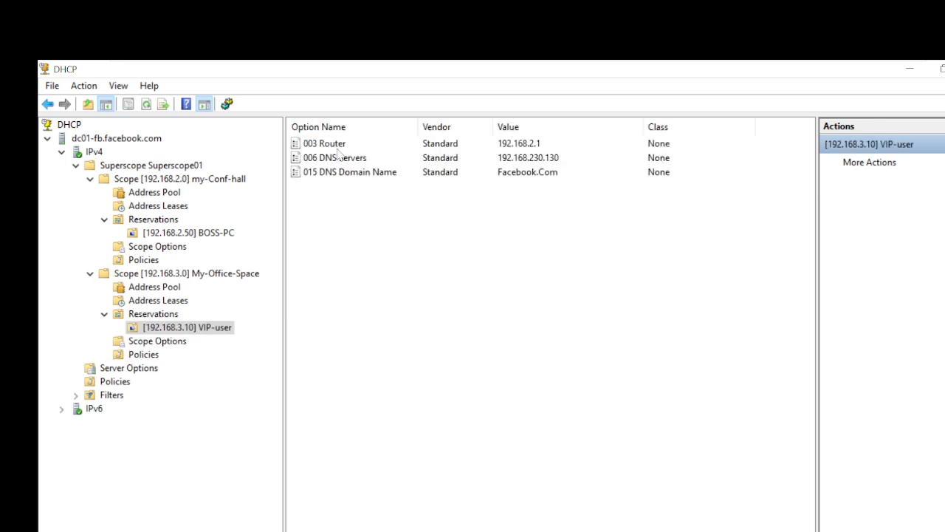
right_click(182, 334)
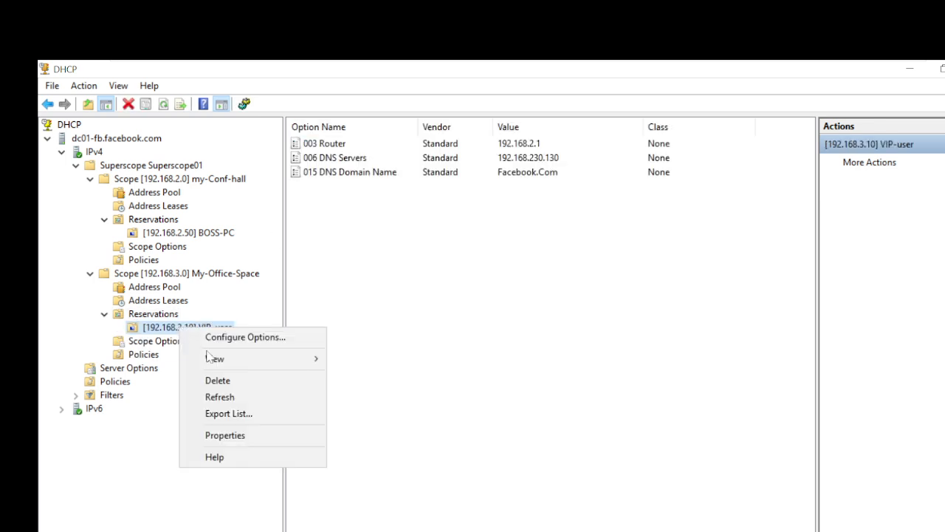
click(238, 442)
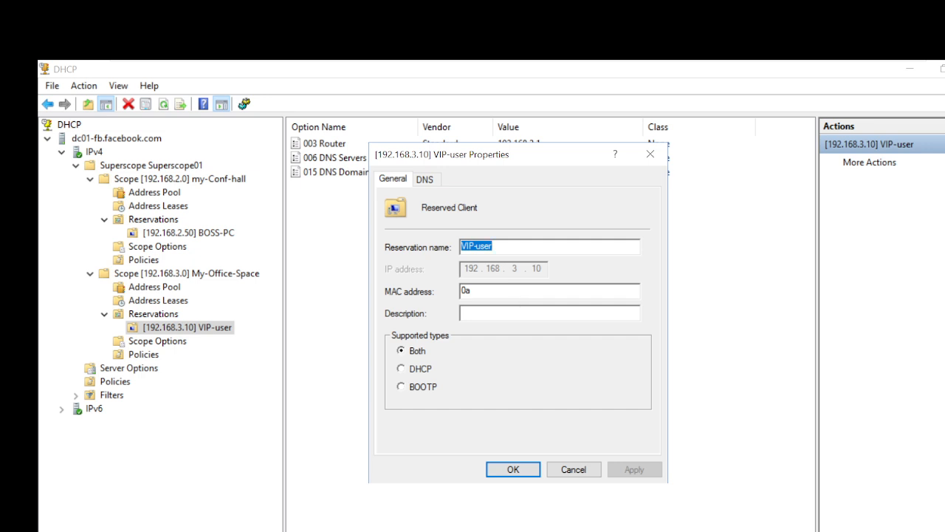
click(471, 290)
click(571, 467)
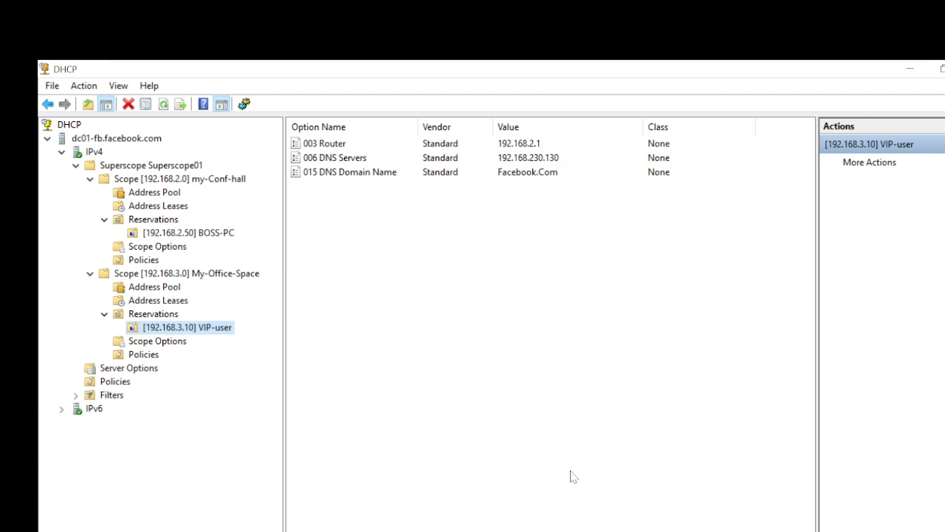
right_click(156, 331)
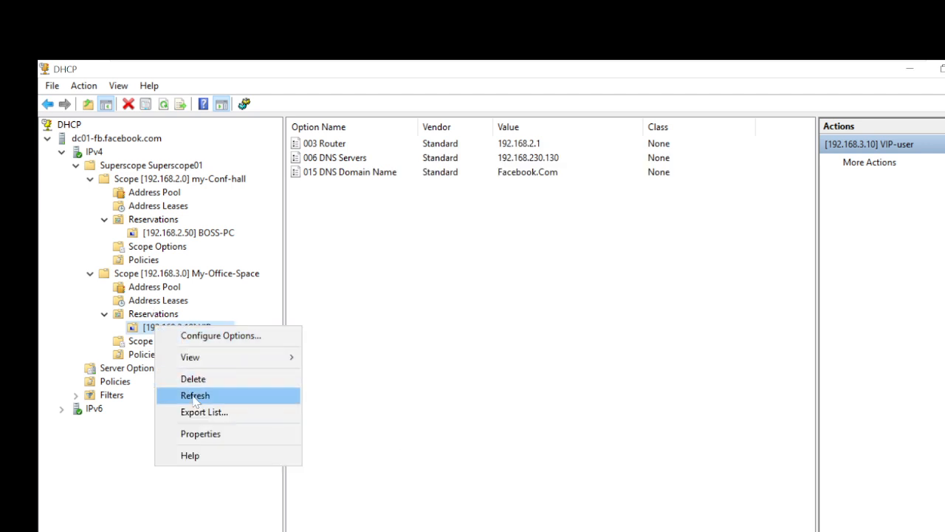
click(478, 323)
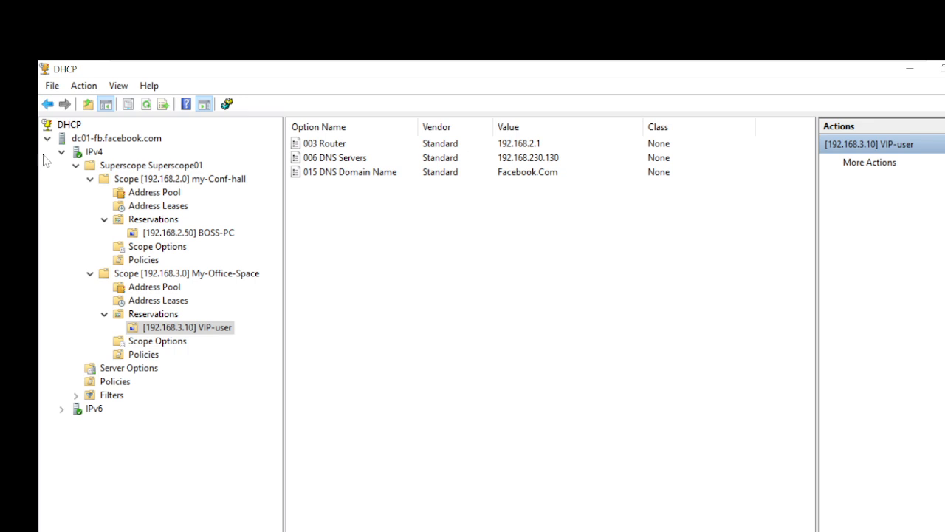
Select the dc01-fb.facebook.com server node and bring up the Run prompt with services.msc.
click(79, 141)
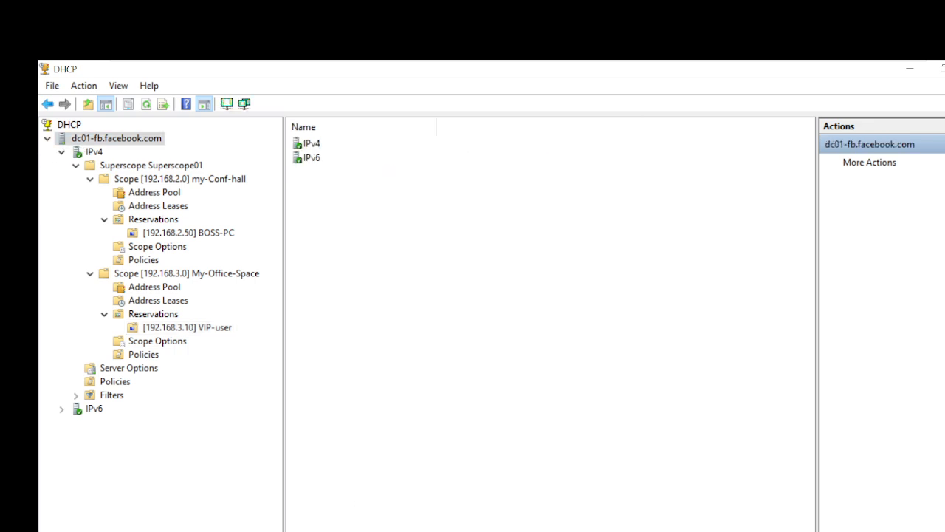
key(super+r)
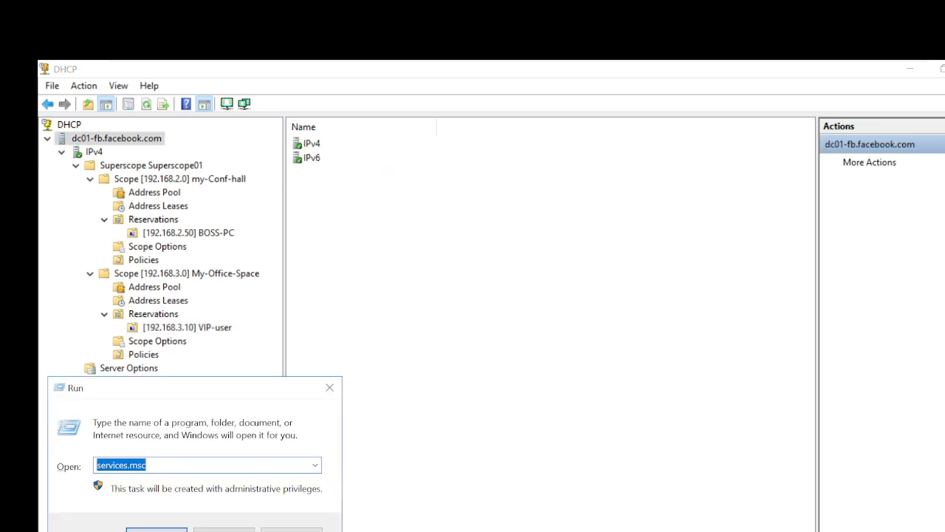
Stop the DHCP Server service in services.msc, then minimize the Services window.
key(Return)
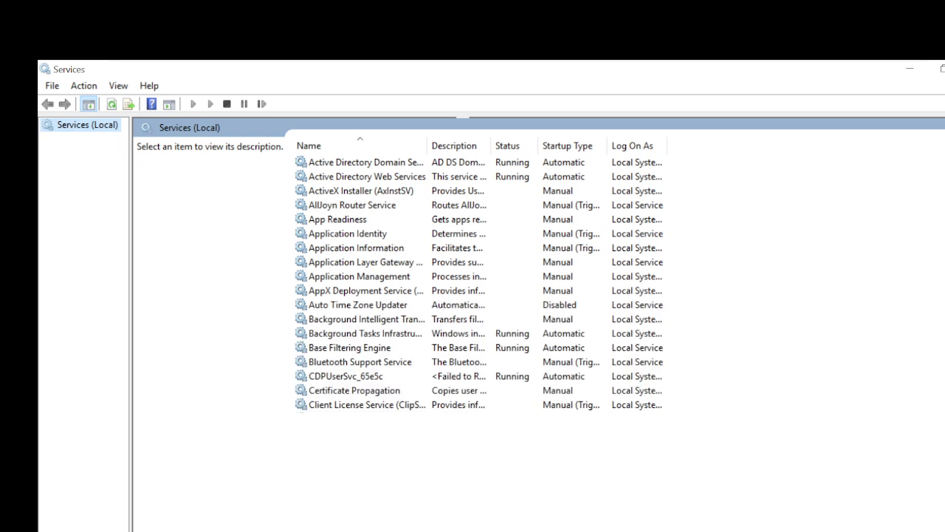
click(409, 389)
key(d)
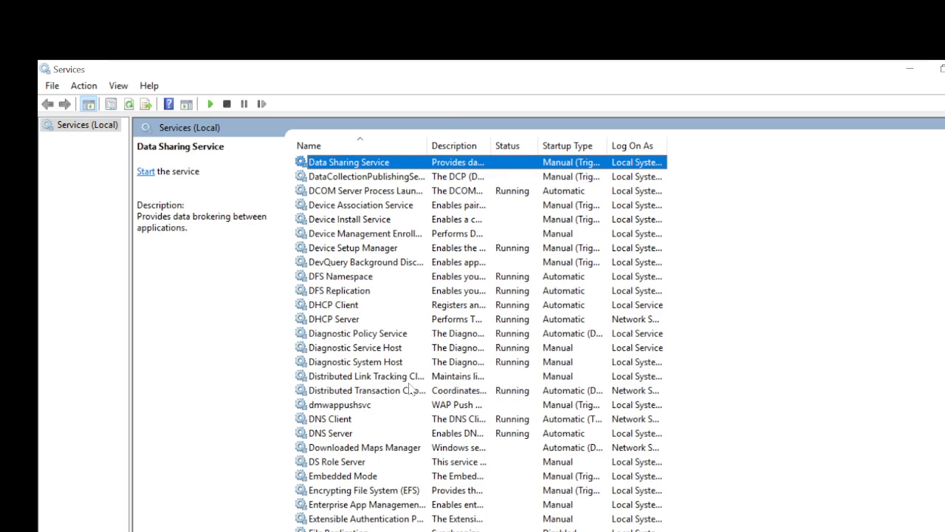
key(h)
click(347, 322)
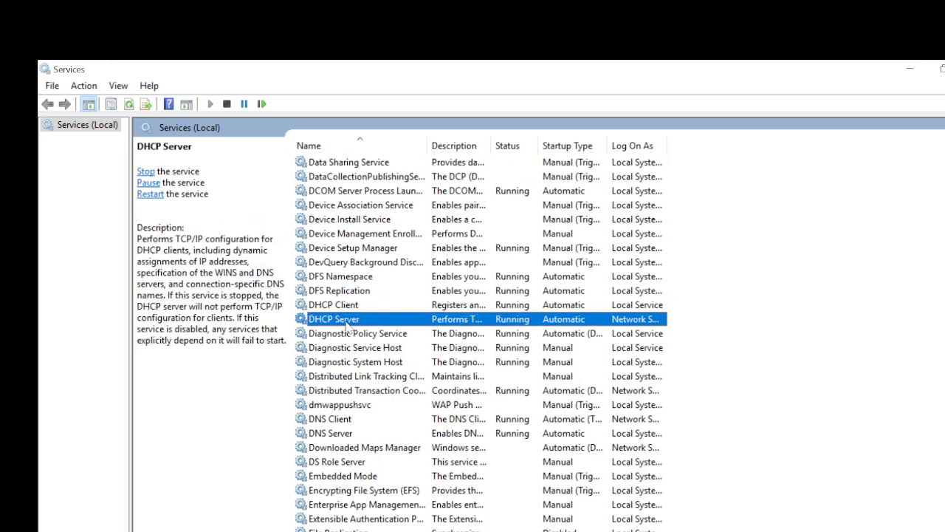
right_click(347, 327)
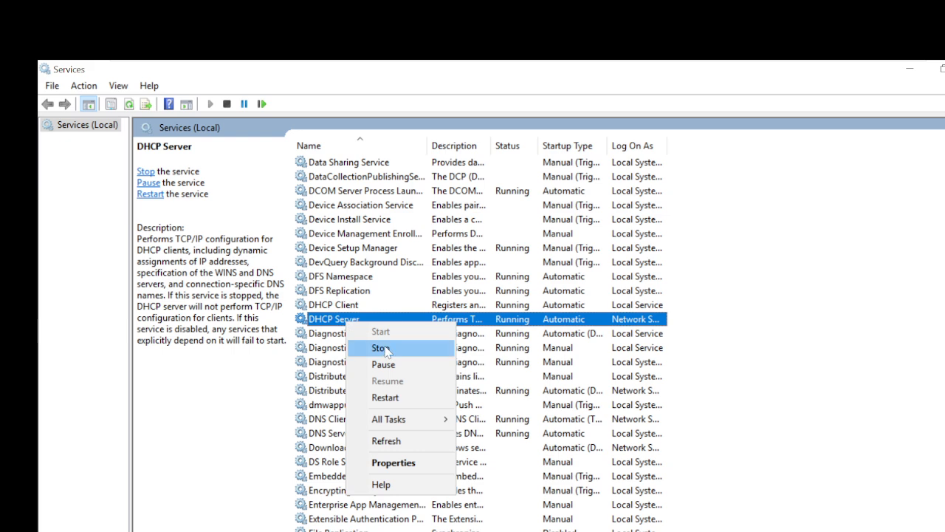
click(380, 348)
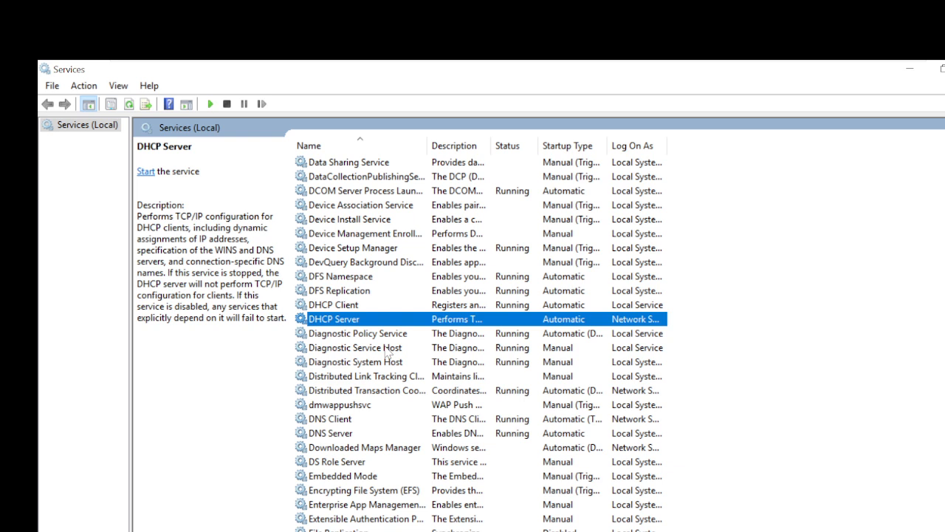
click(907, 74)
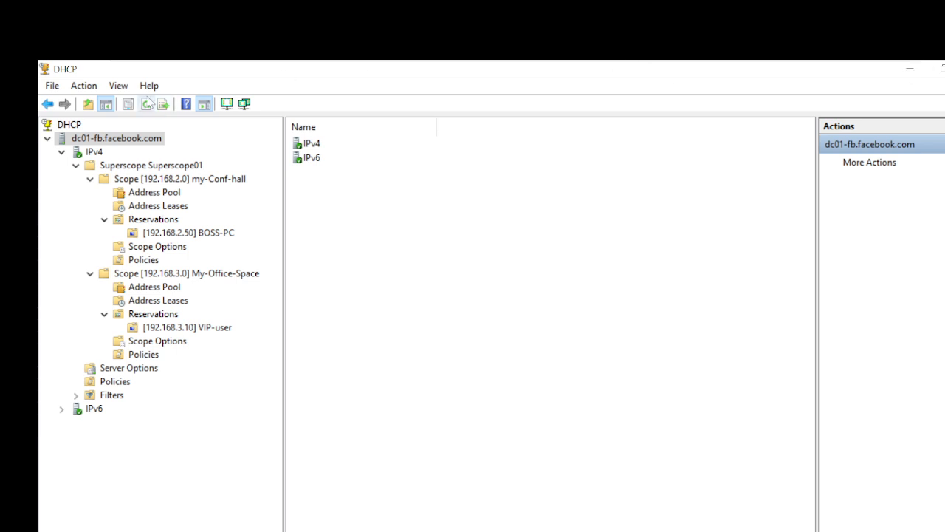
Refresh to get the 'Cannot find the DHCP Server' error, then close the DHCP console.
click(147, 104)
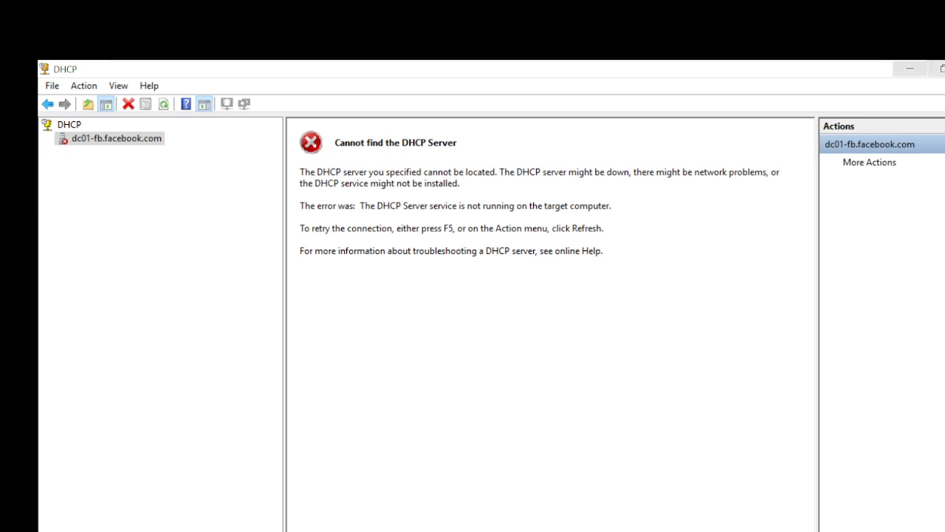
click(944, 69)
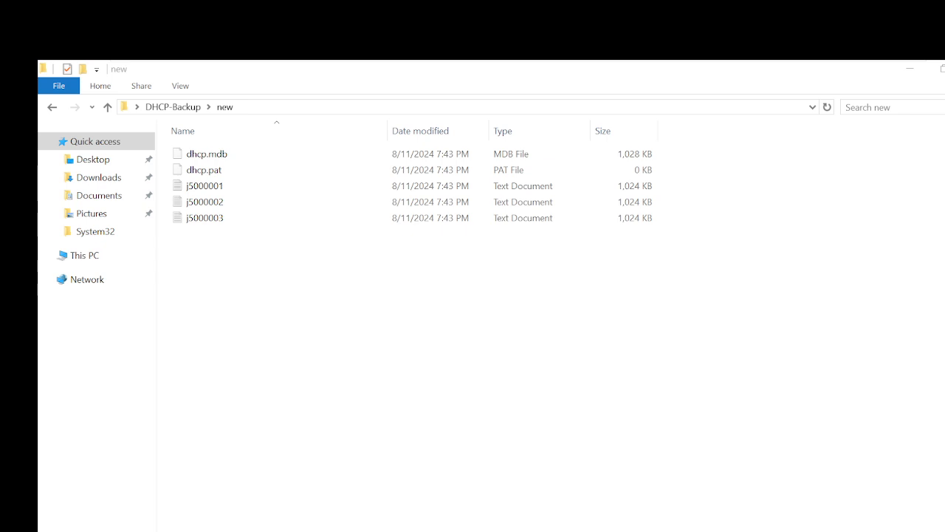
Relaunch DHCP from Server Manager's Tools menu and maximize the empty console.
click(310, 531)
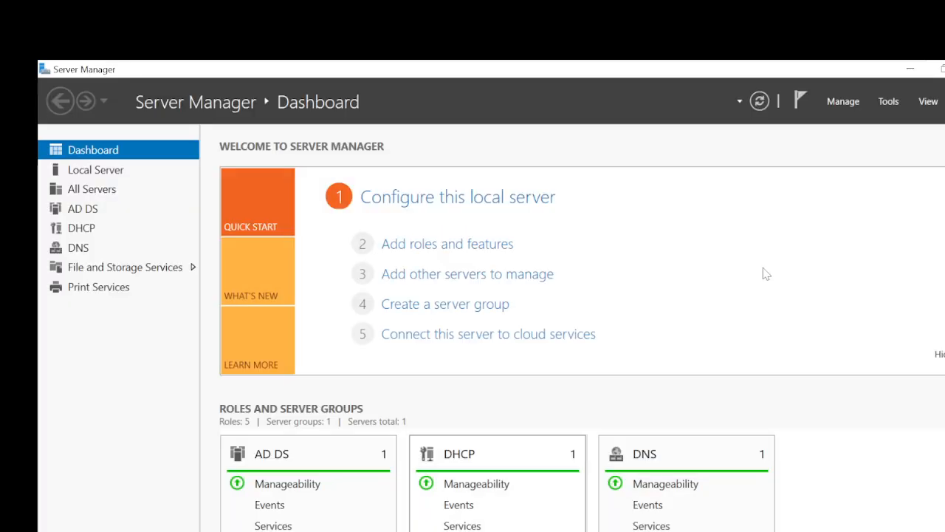
click(889, 103)
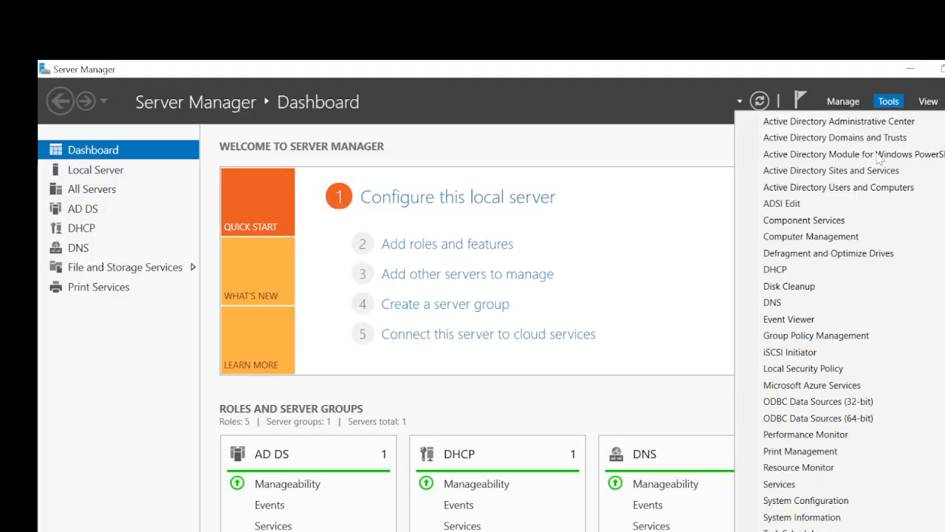
click(822, 271)
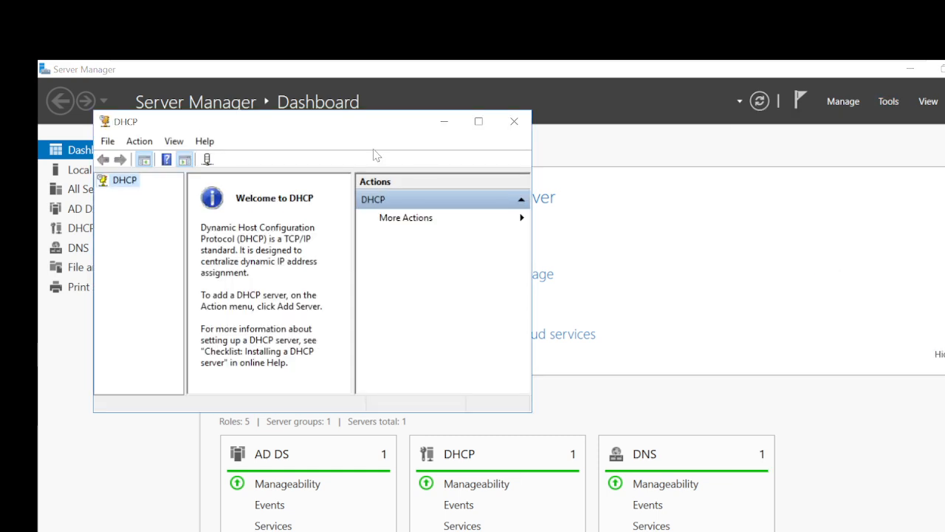
click(478, 120)
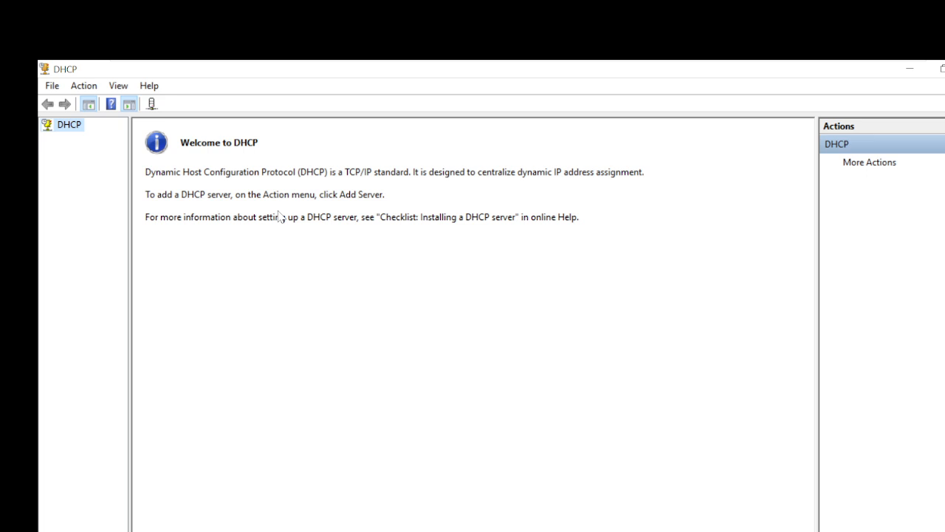
Inspect the dc01-fb.facebook.com entry in Manage Authorized Servers, then close the list.
click(82, 86)
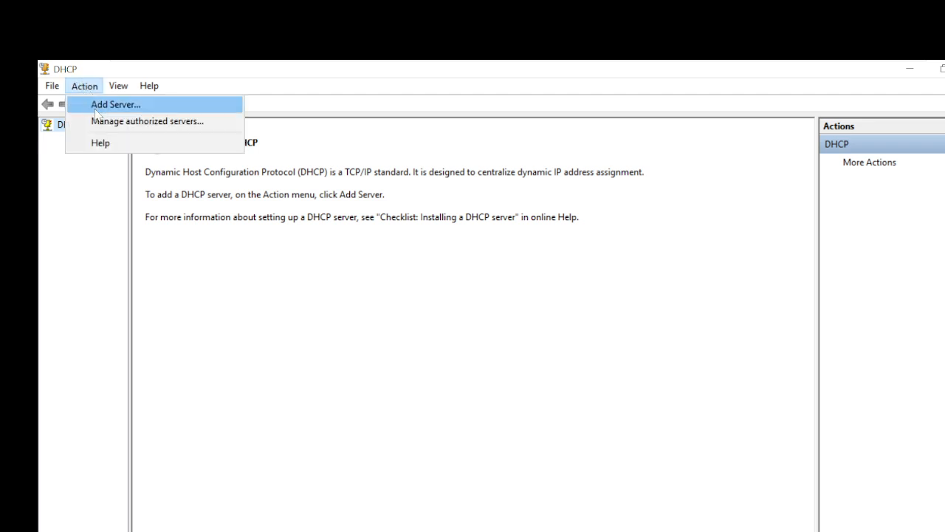
click(327, 303)
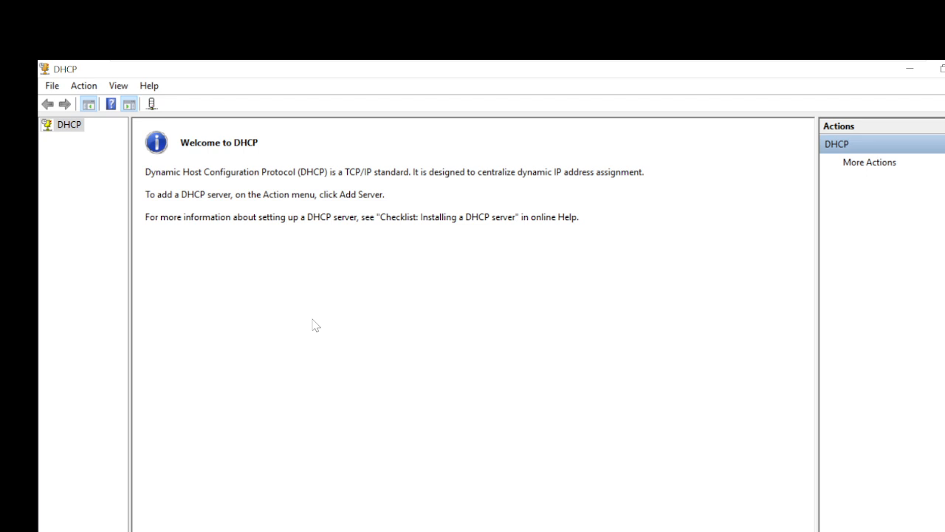
click(93, 86)
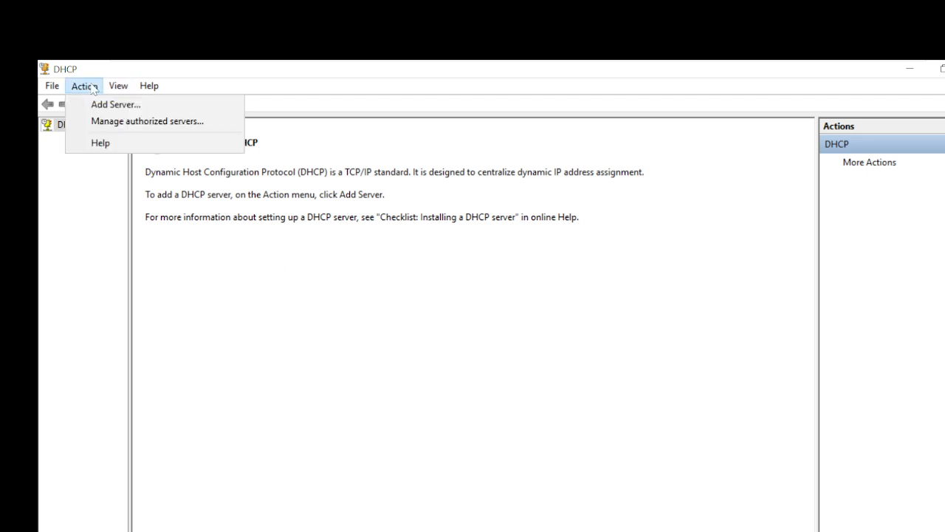
click(118, 124)
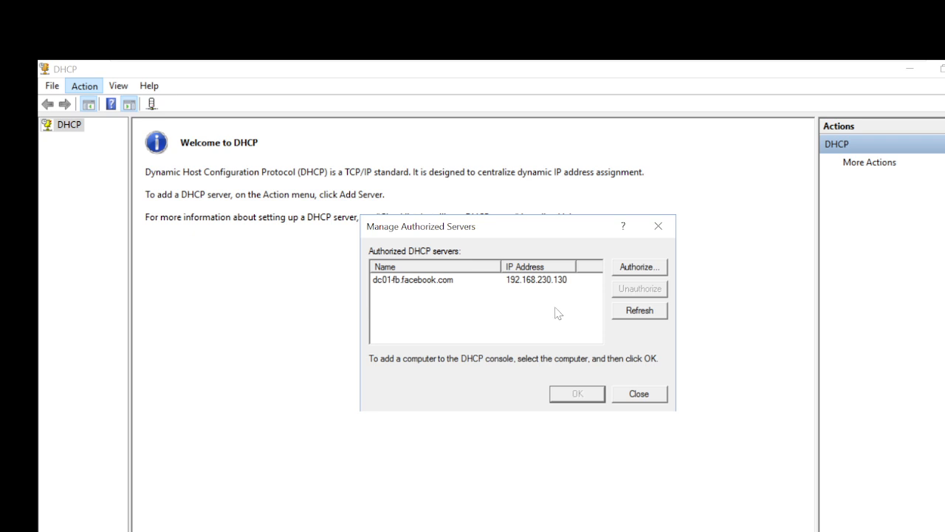
click(419, 284)
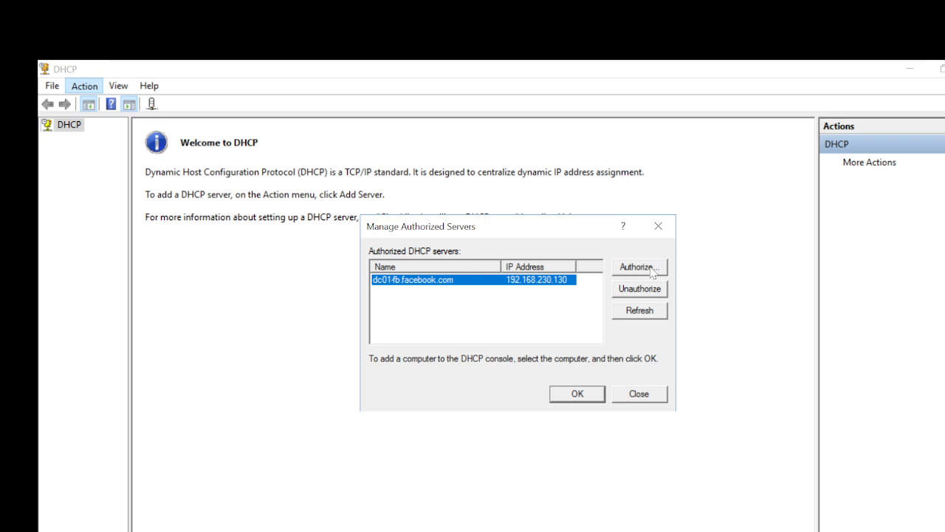
click(500, 311)
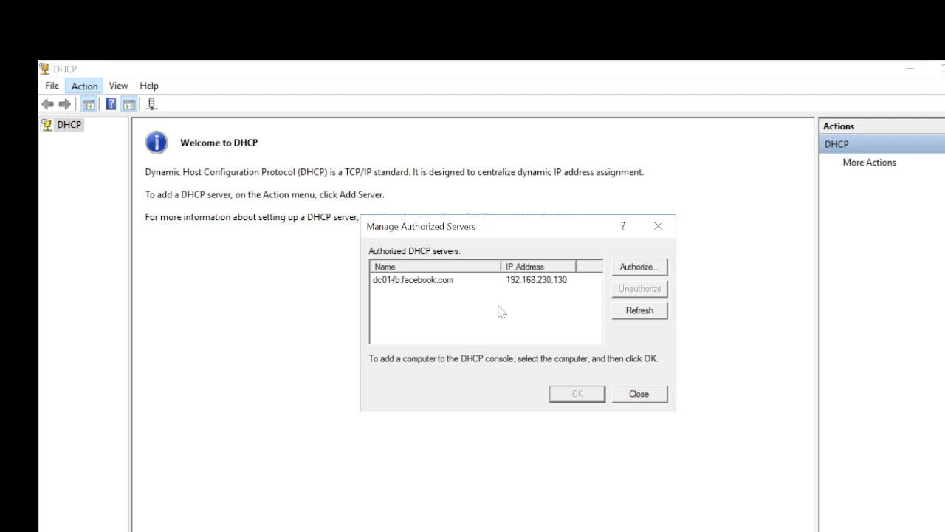
click(638, 395)
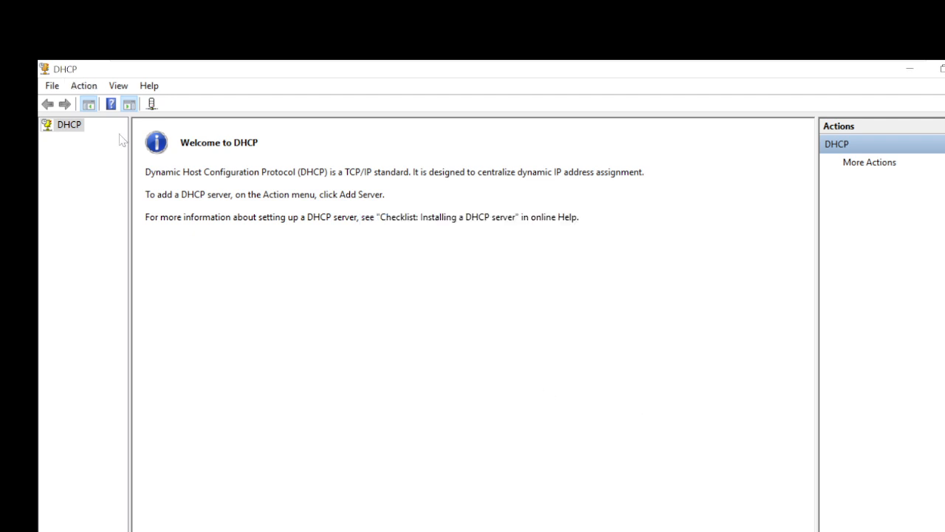
Recheck dc01-fb.facebook.com in the authorized servers list, cancel the Authorize prompt, and close the list.
click(85, 86)
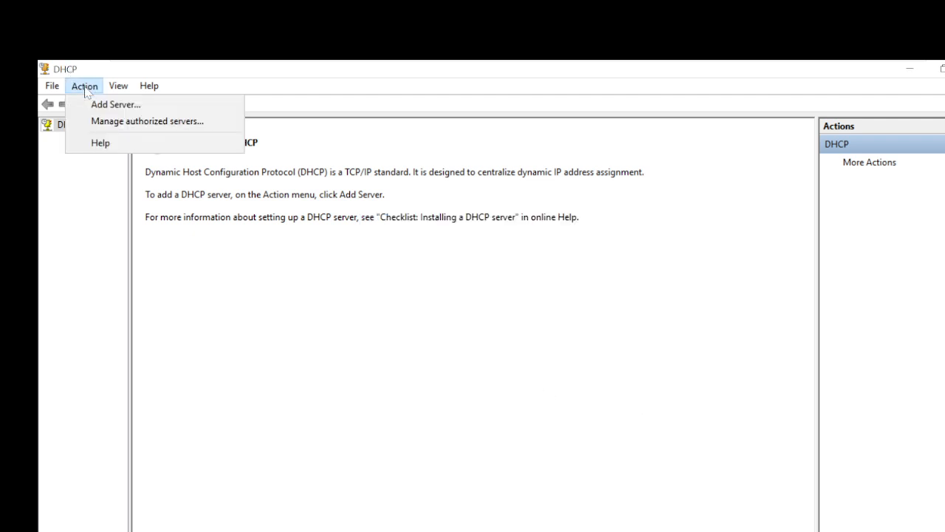
click(110, 121)
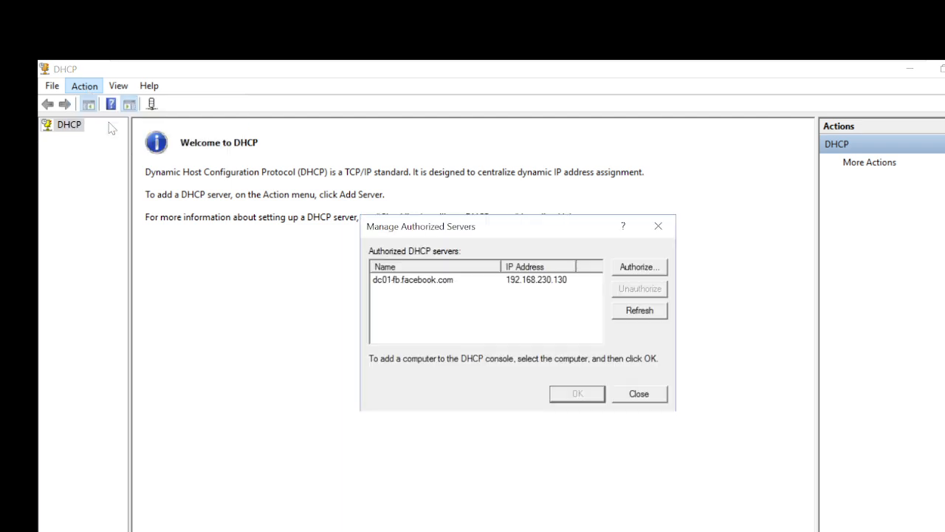
click(411, 280)
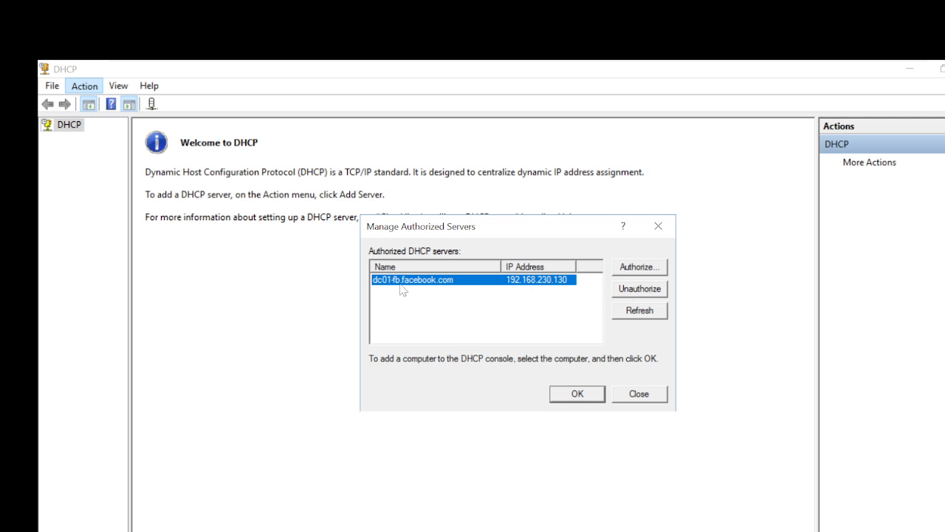
click(647, 270)
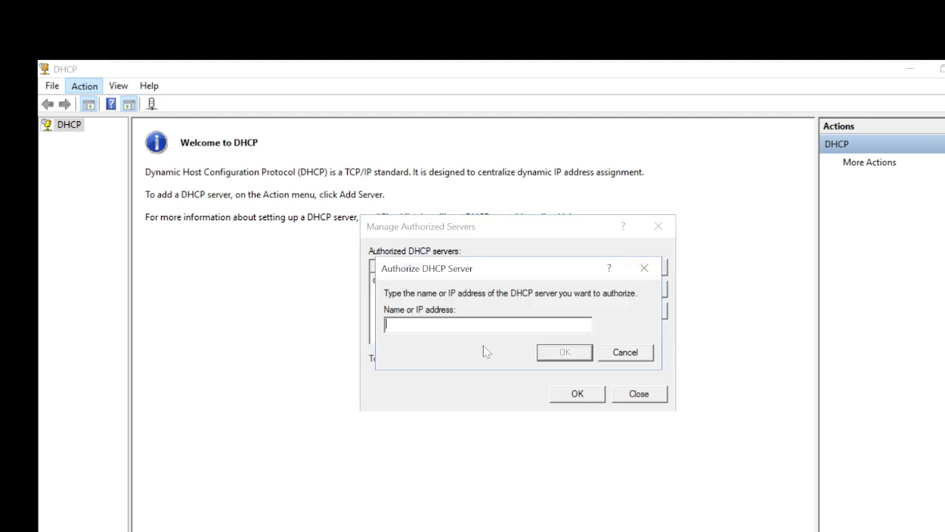
click(627, 353)
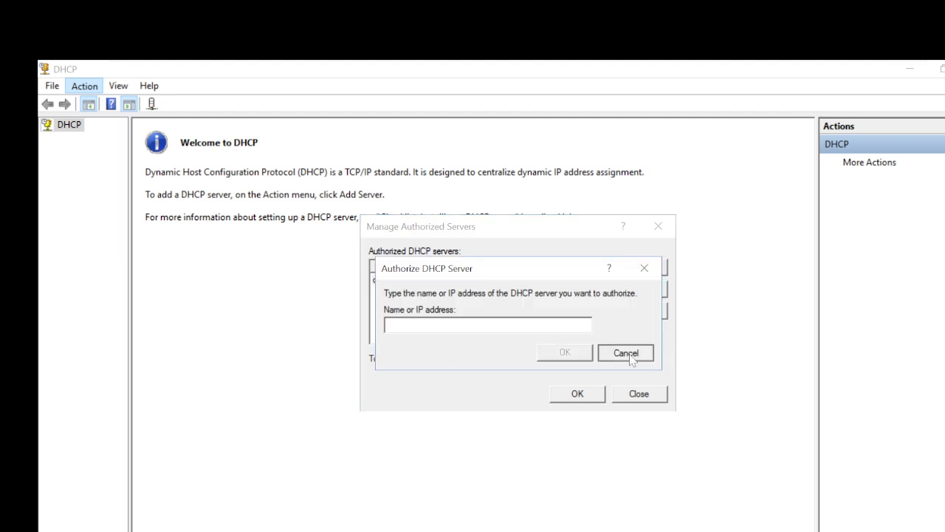
click(638, 394)
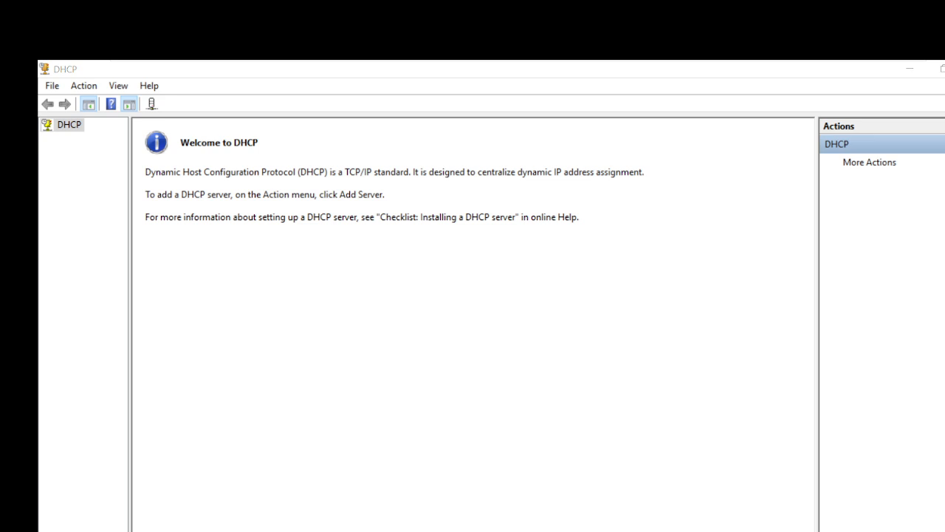
click(355, 530)
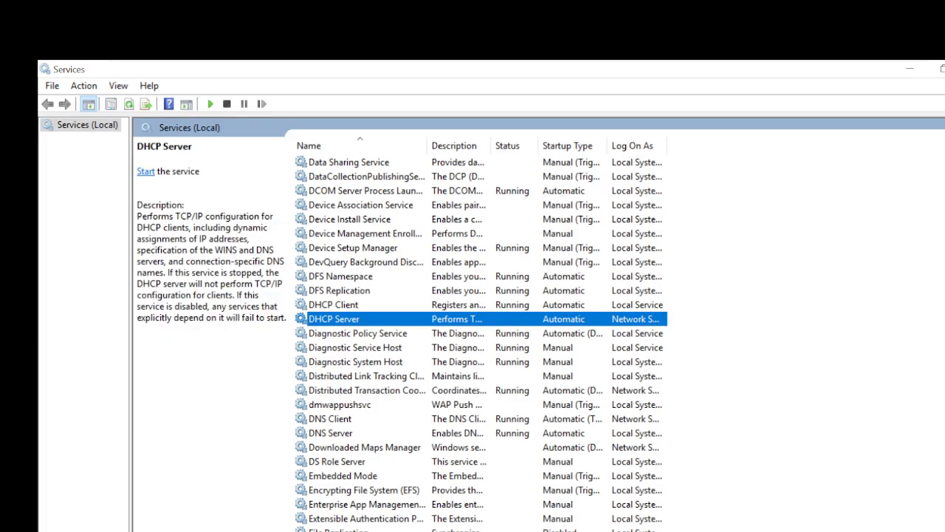
Start the DHCP Server service and relaunch a maximized DHCP console from Server Manager Tools.
right_click(342, 319)
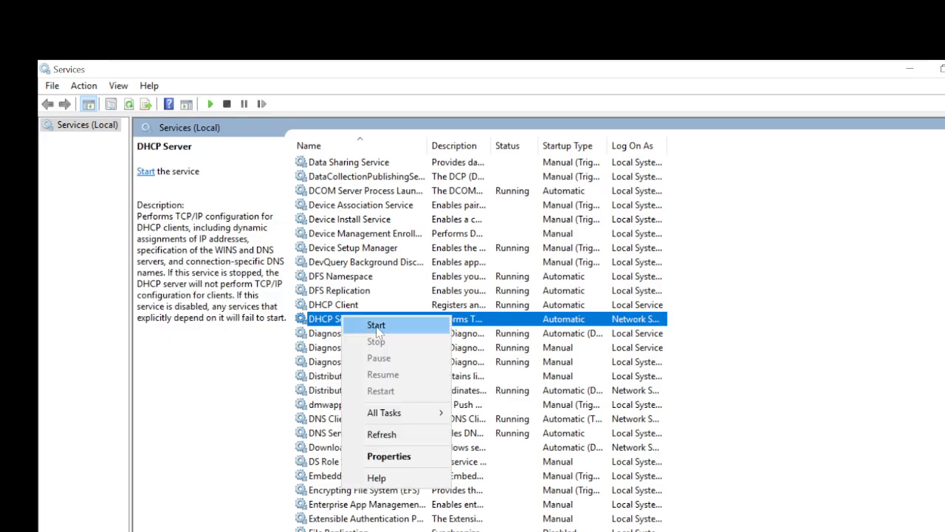
click(377, 327)
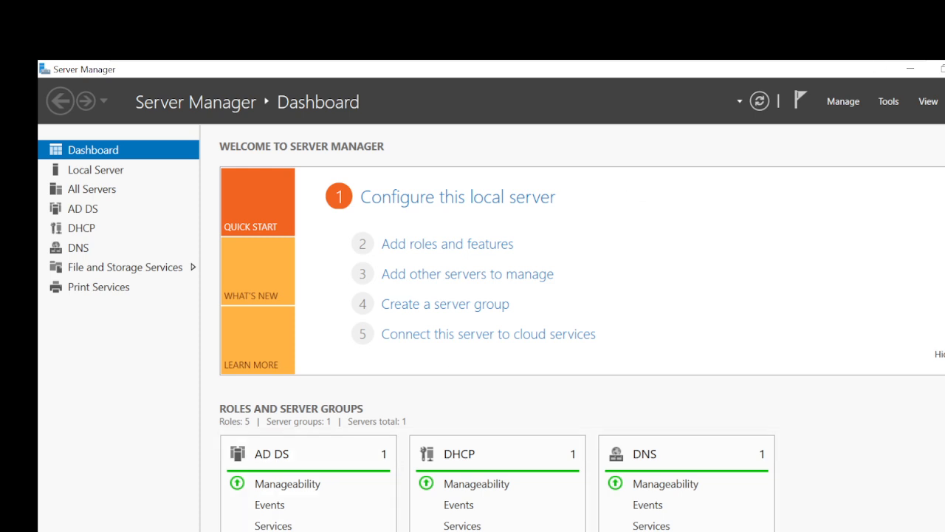
click(890, 103)
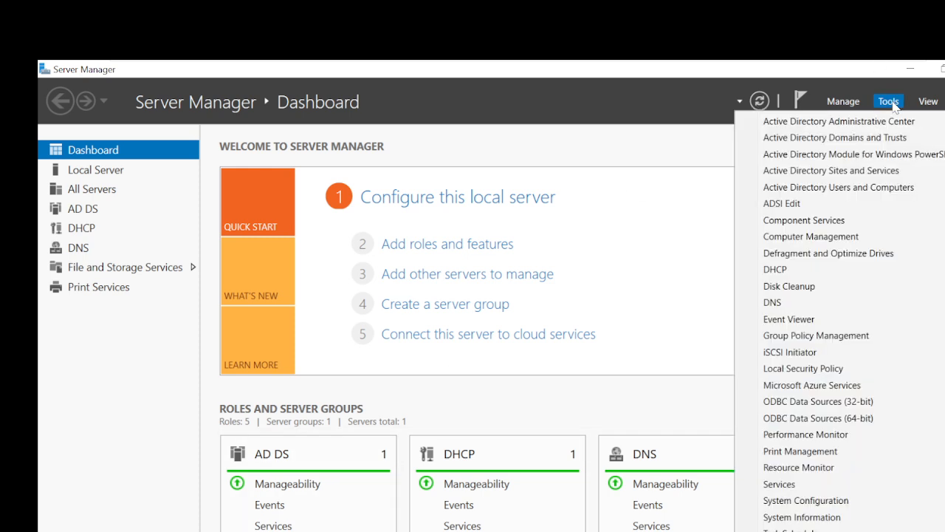
click(810, 270)
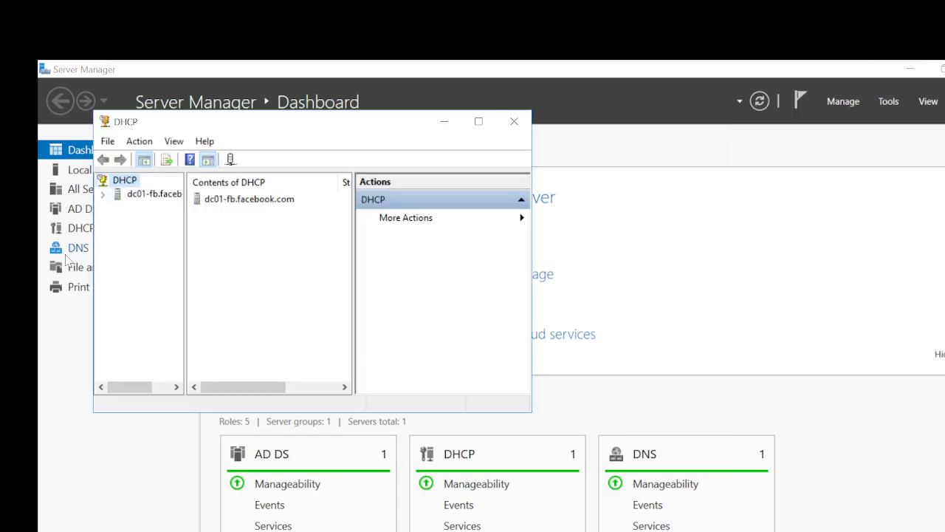
double_click(369, 124)
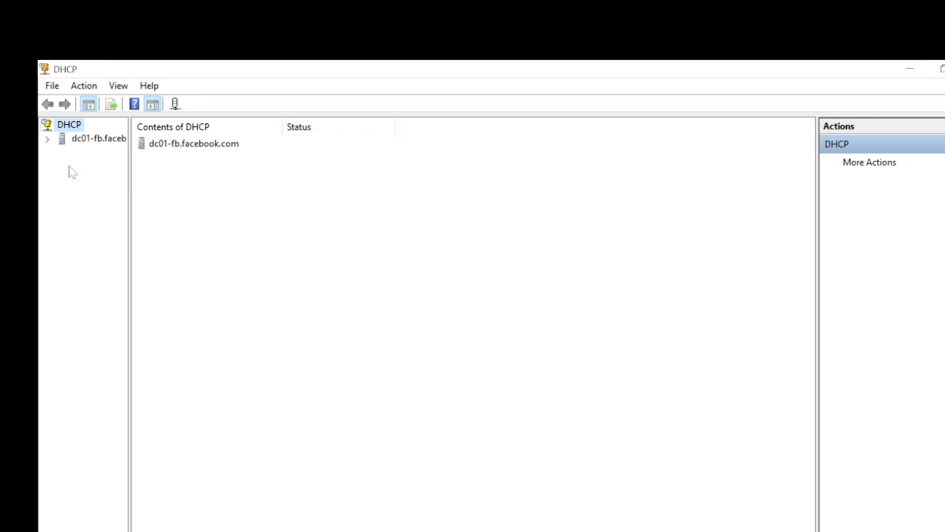
Expand dc01-fb.facebook.com, IPv4 and Superscope01 to show scopes 192.168.2.0 and 192.168.3.0 with a wider tree pane.
click(48, 139)
click(61, 152)
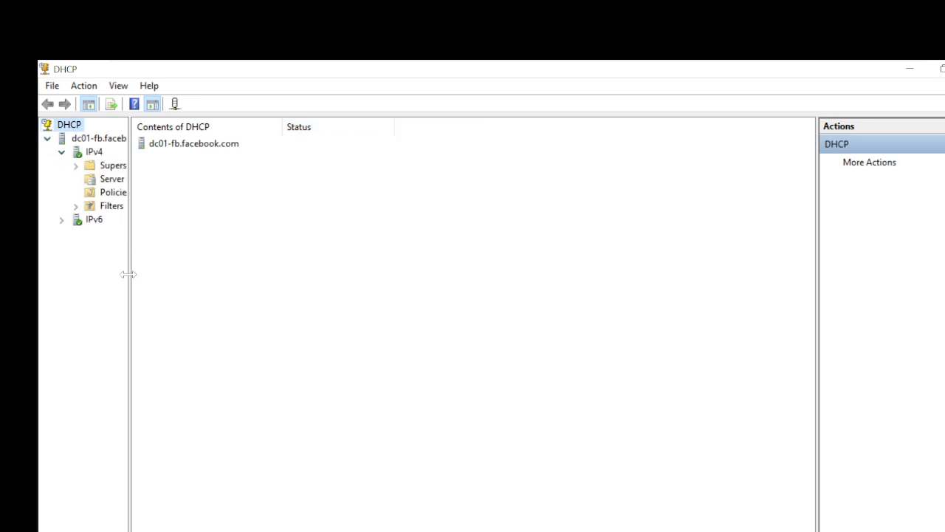
right_click(233, 291)
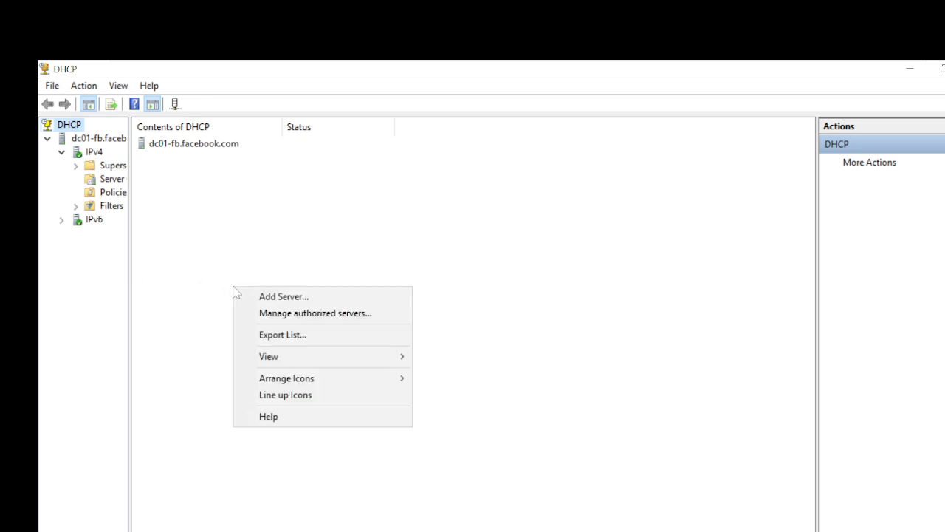
click(128, 336)
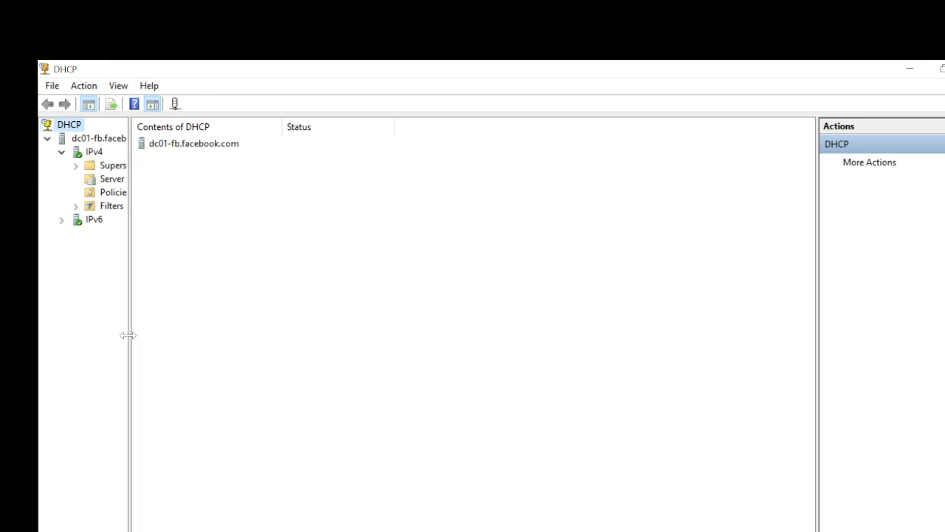
right_click(306, 387)
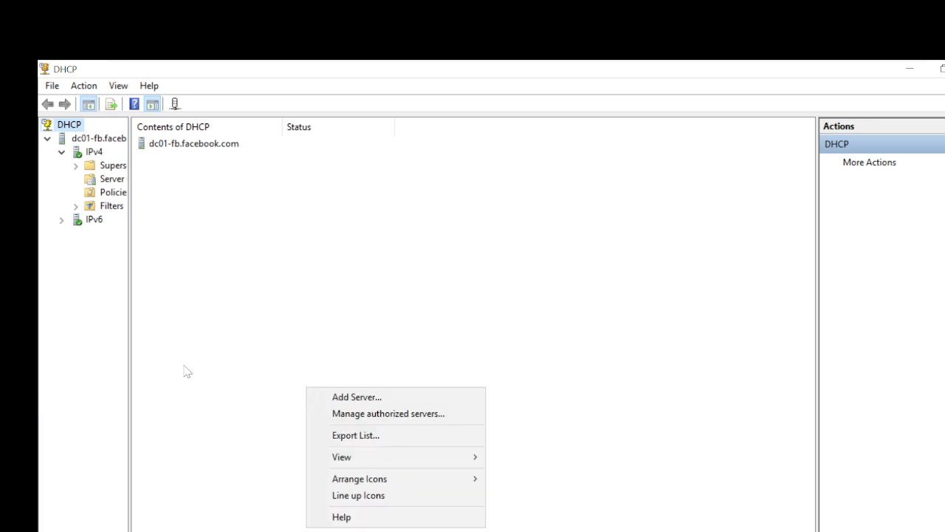
click(129, 405)
drag(129, 405, 232, 412)
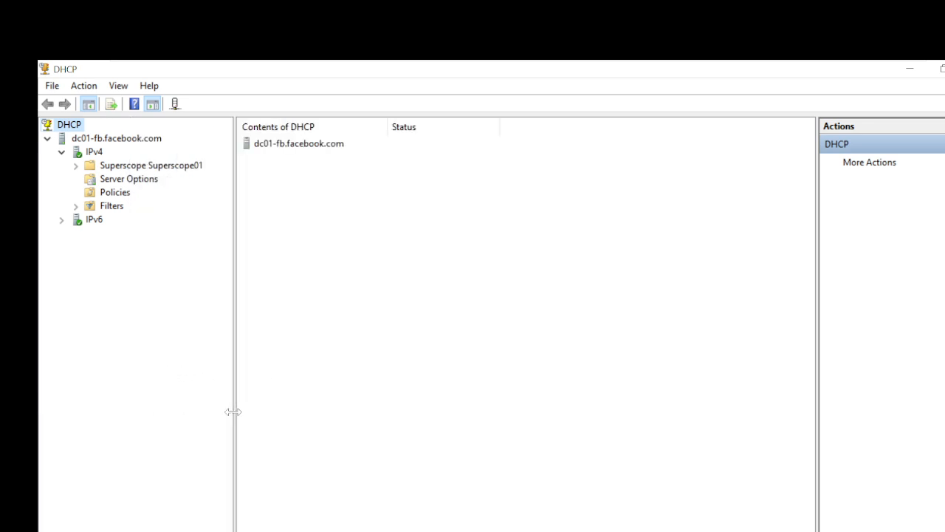
click(75, 165)
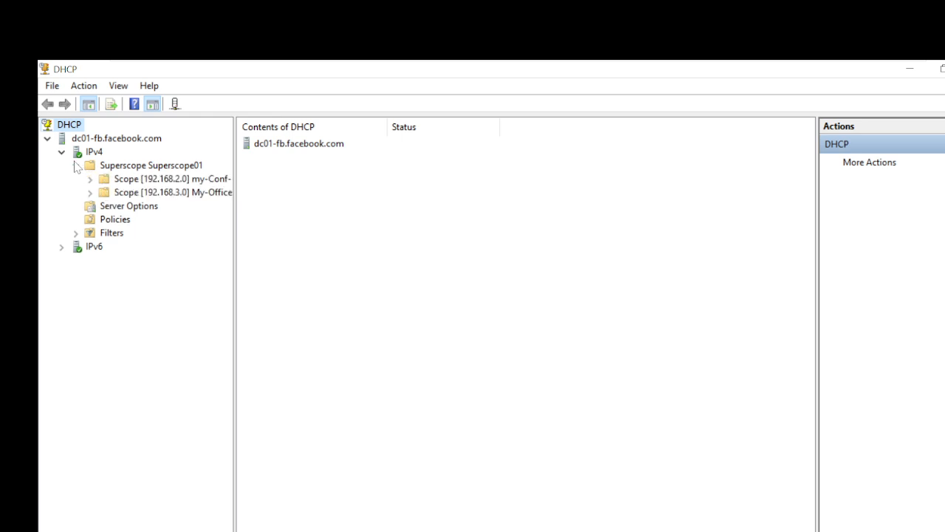
click(90, 88)
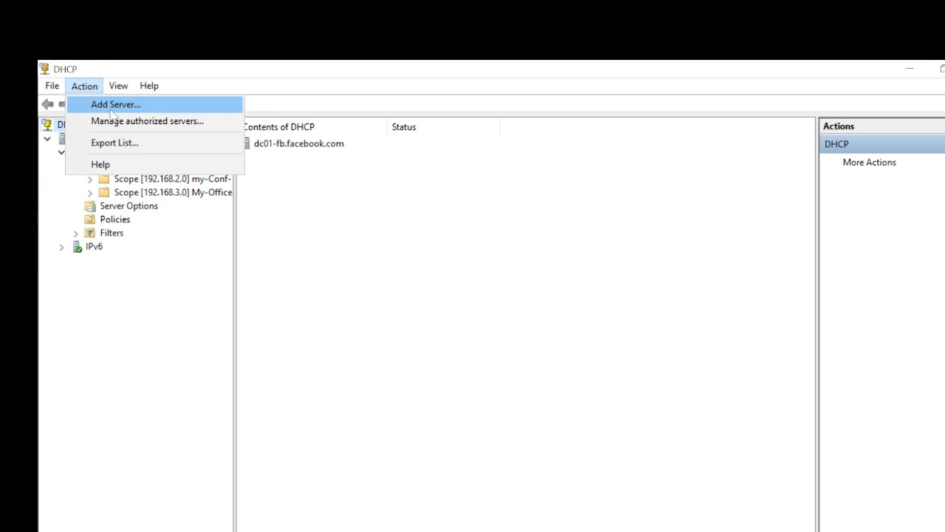
click(111, 121)
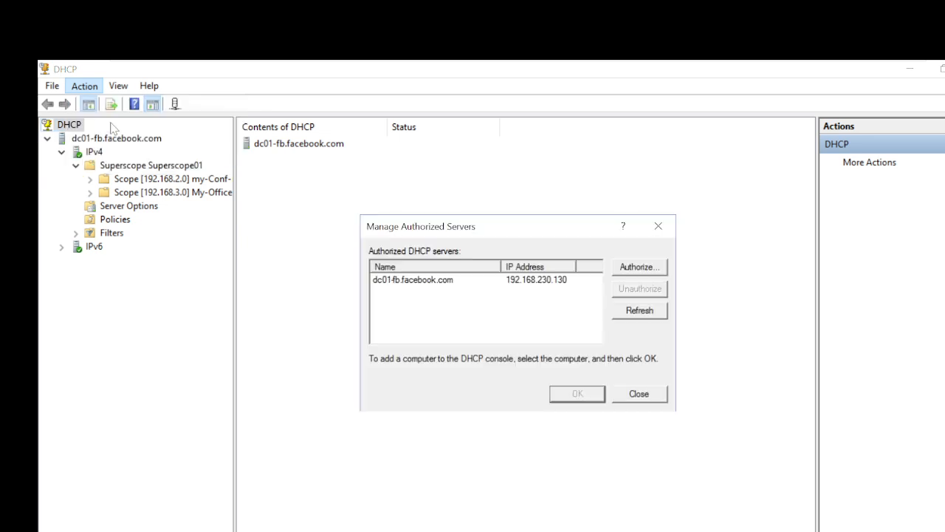
click(434, 281)
click(633, 267)
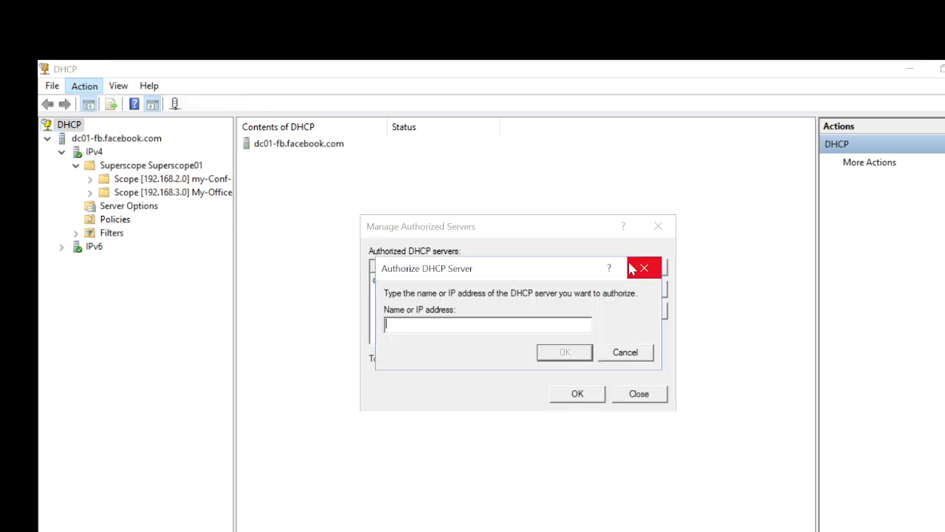
click(625, 353)
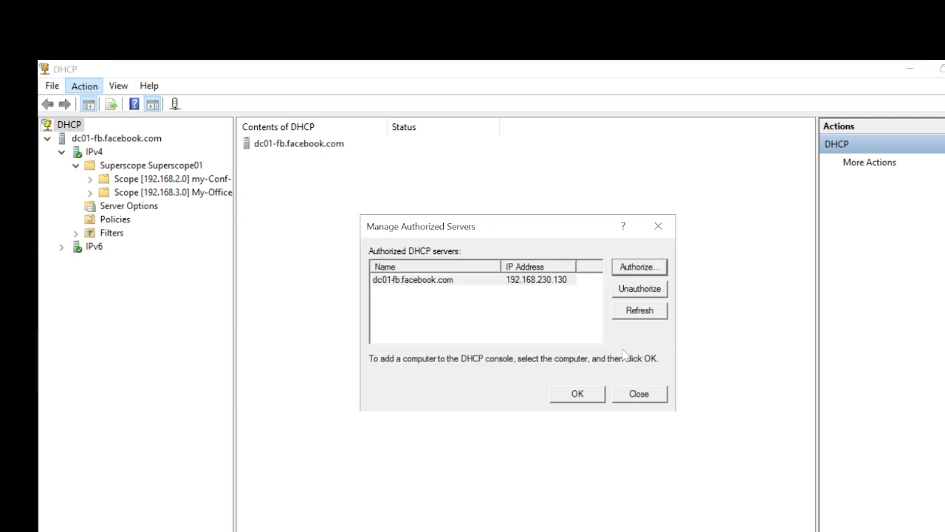
click(637, 396)
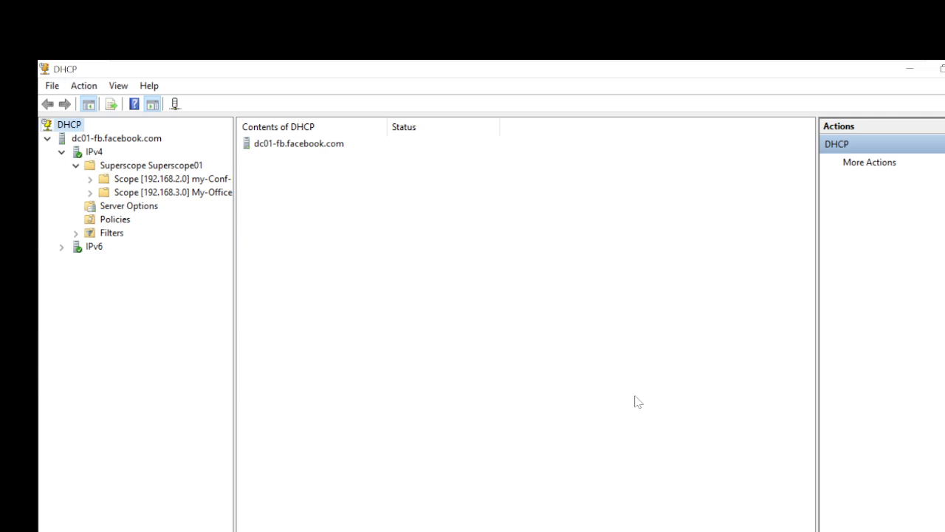